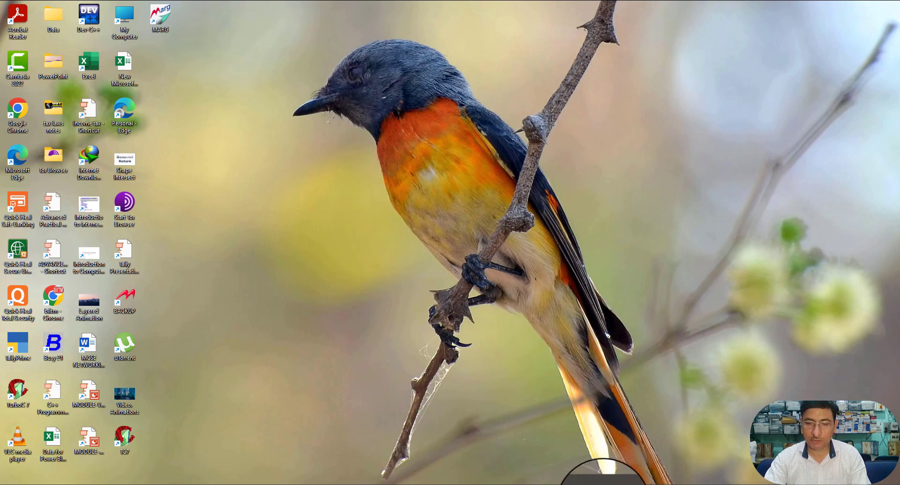
Step: Set 'Set/Alter Company GST Rate and Other Details' to Yes in Bengal Traders' company features
left_click(569, 476)
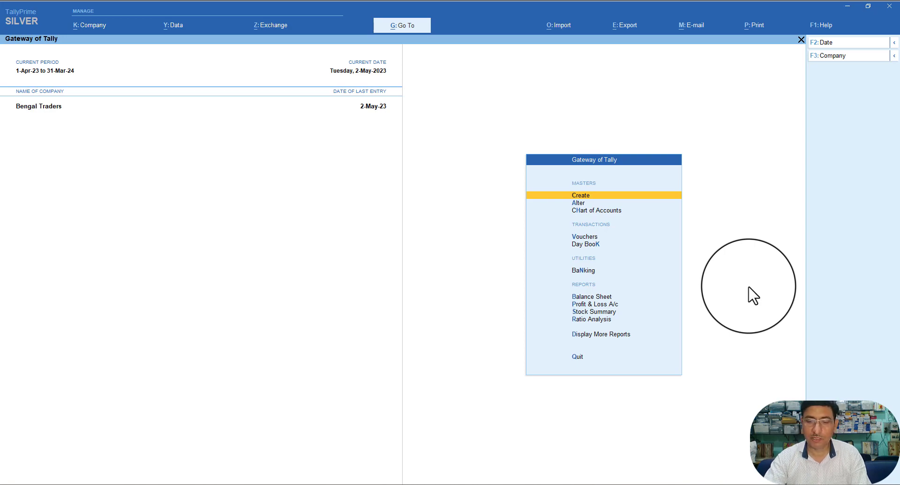
key("F11")
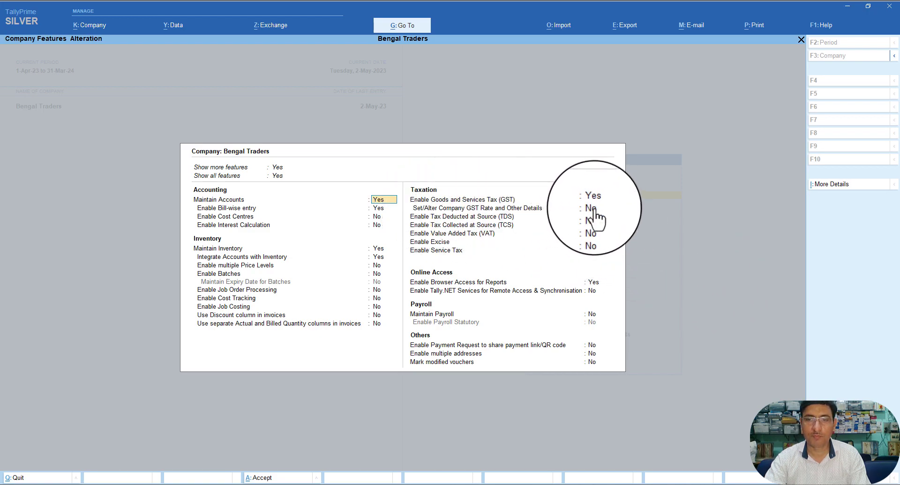
left_click(591, 208)
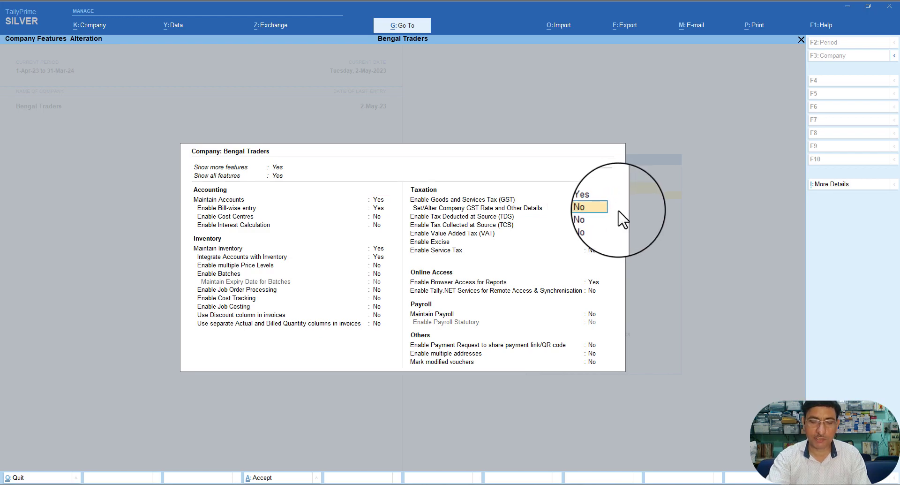
key("y")
key("Return")
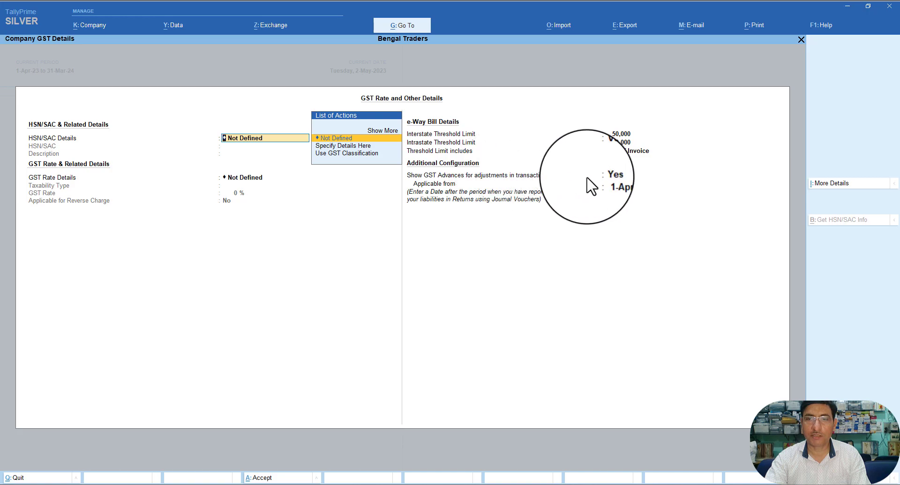
Step: Keep Show GST Advances on with 1.5.23 as its applicable-from date and accept
left_click(476, 176)
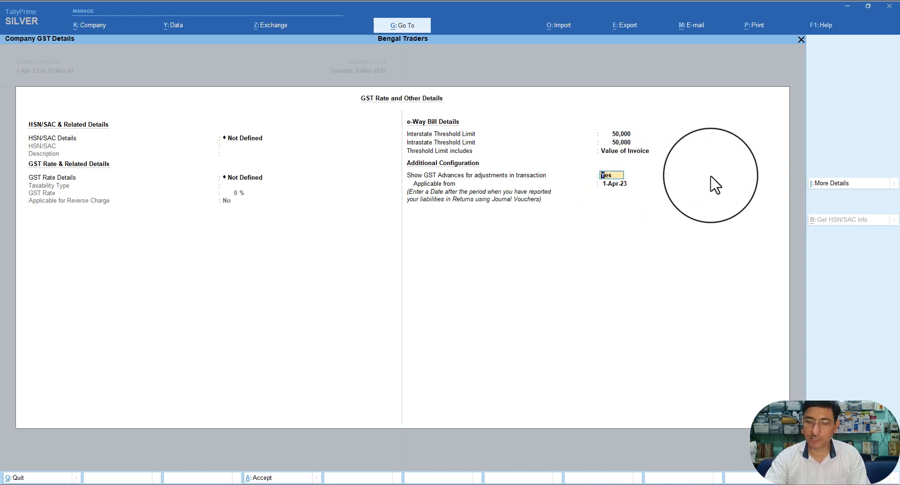
key("Return")
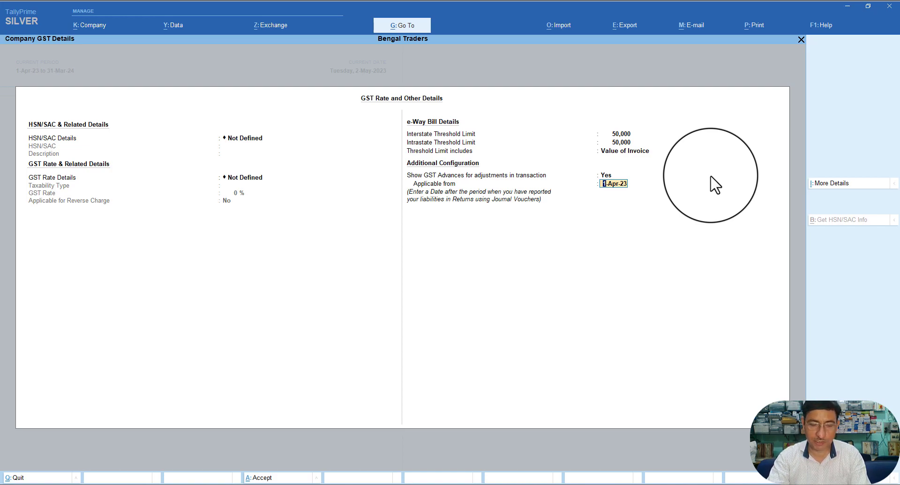
type("1")
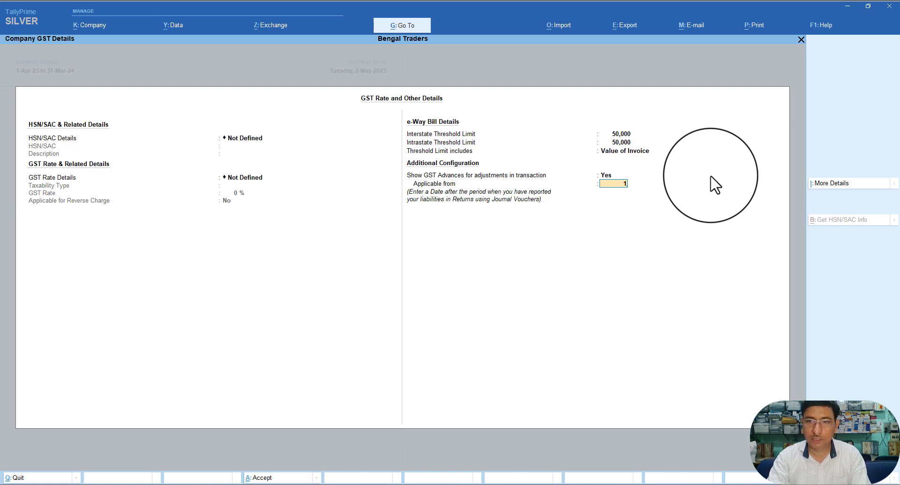
type(".5.")
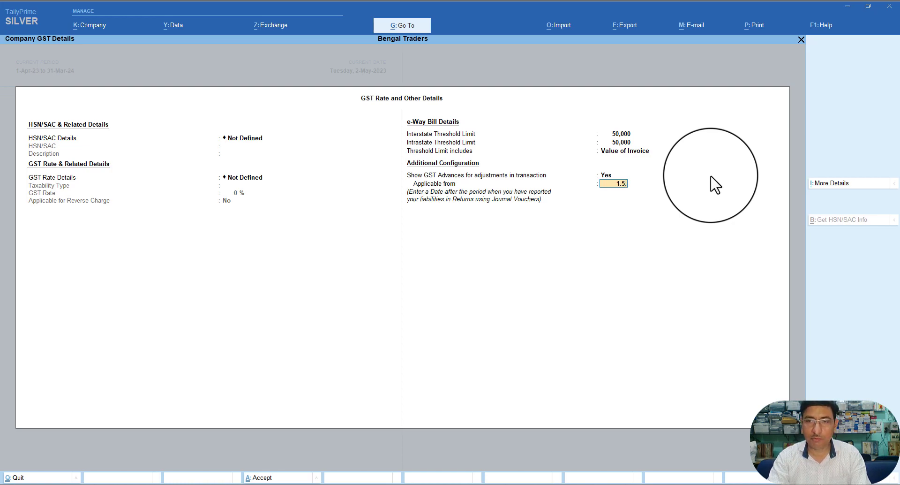
type("23")
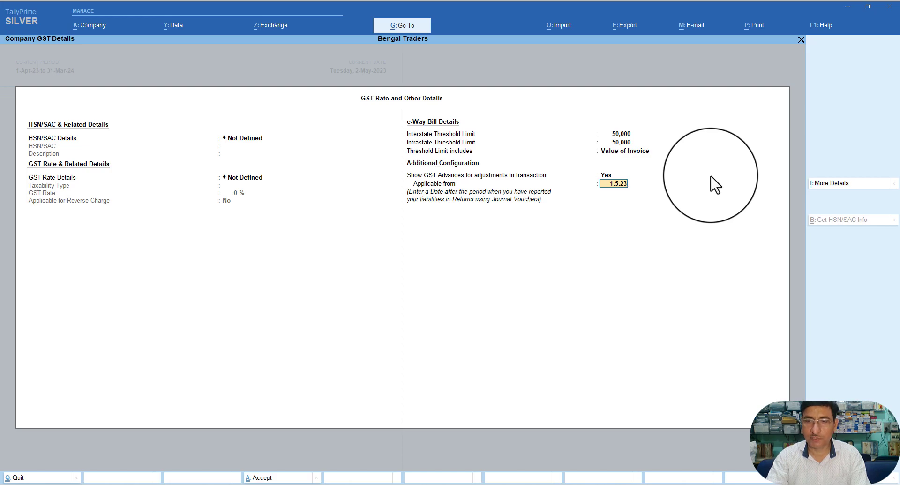
key("Return")
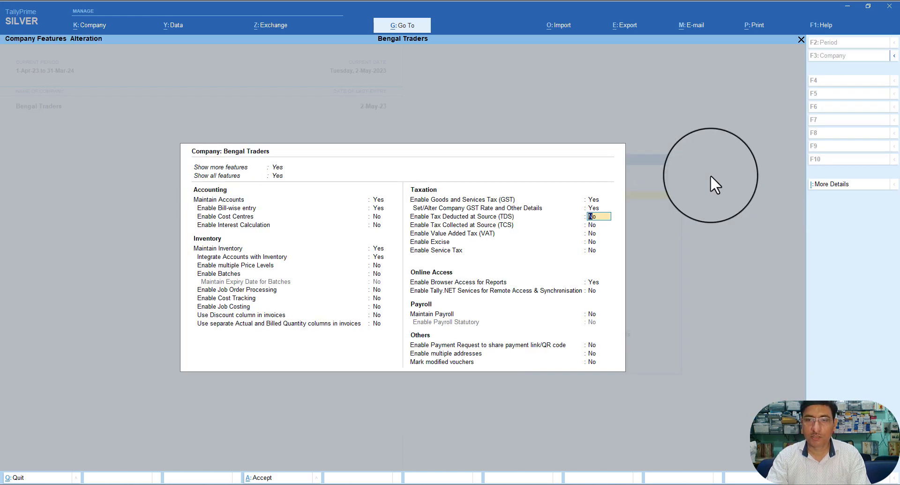
Step: Accept Company Features and update the GST status of all 14 existing vouchers
key("ctrl+a")
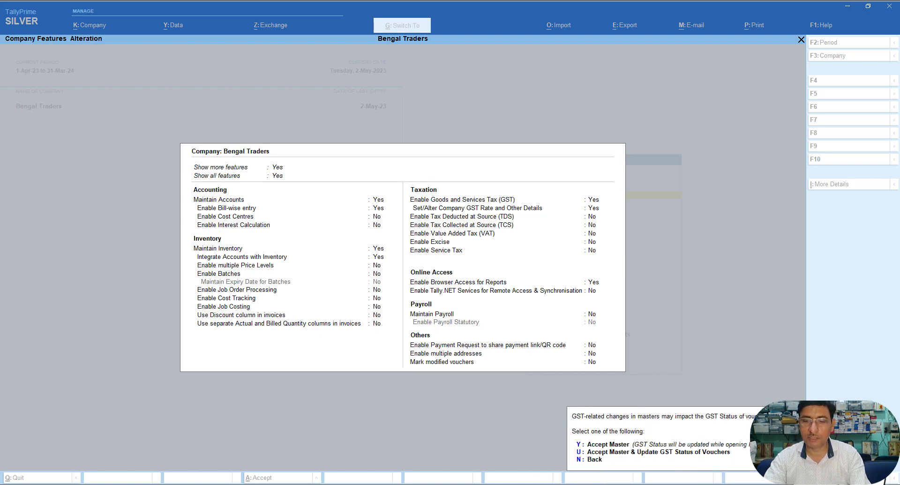
key("u")
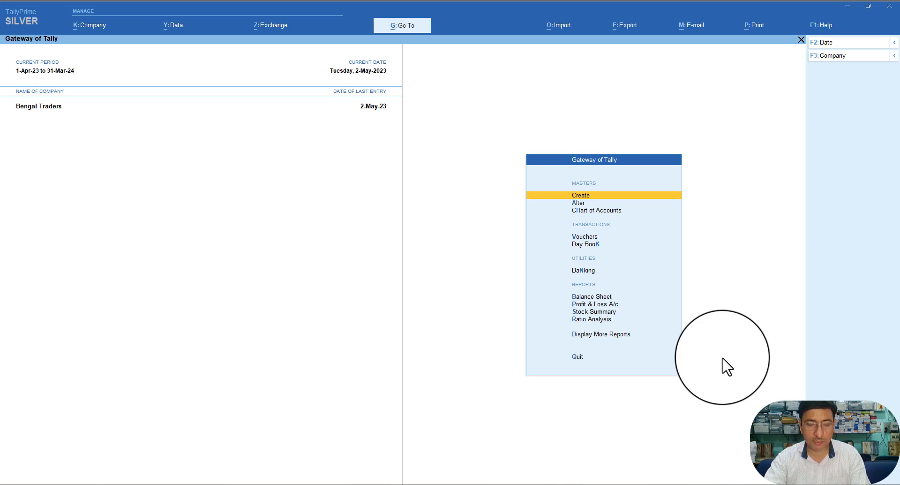
Step: Open GST Reports > GST Advances - Opening Balance and create an Advance Receipt opening balance
key("alt")
key("alt+g")
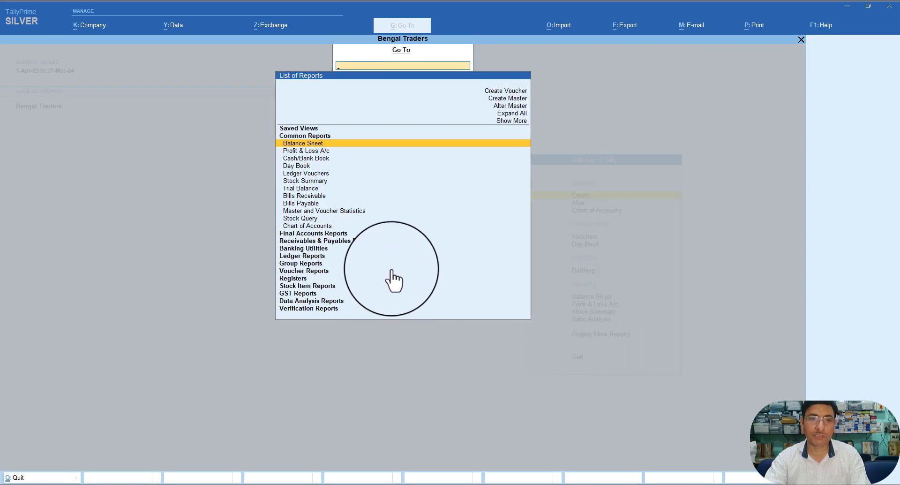
key("Down")
key("Down")
key("Down")
key("Down")
key("Down")
key("Down")
key("Down")
key("Down")
key("Down")
key("Down")
key("Down")
key("Down")
key("Down")
key("Down")
key("Down")
key("Down")
key("Down")
key("Down")
key("Down")
key("Down")
key("Down")
key("Down")
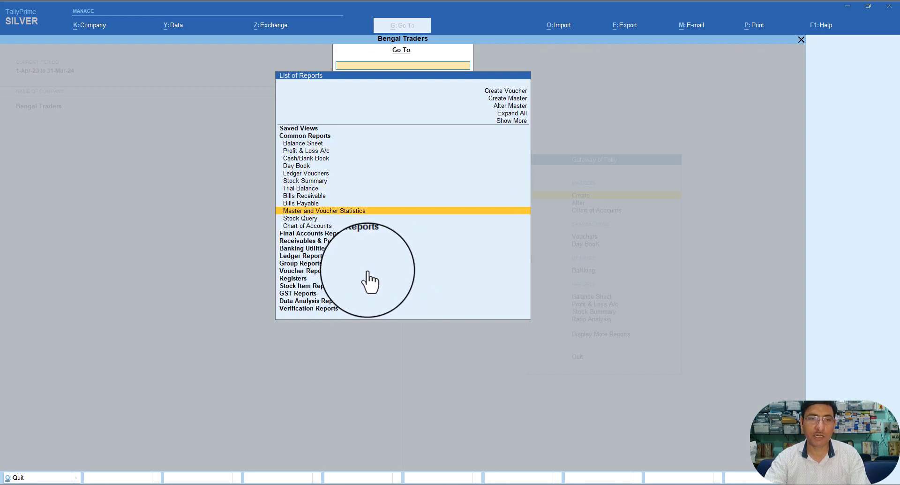
left_click(293, 292)
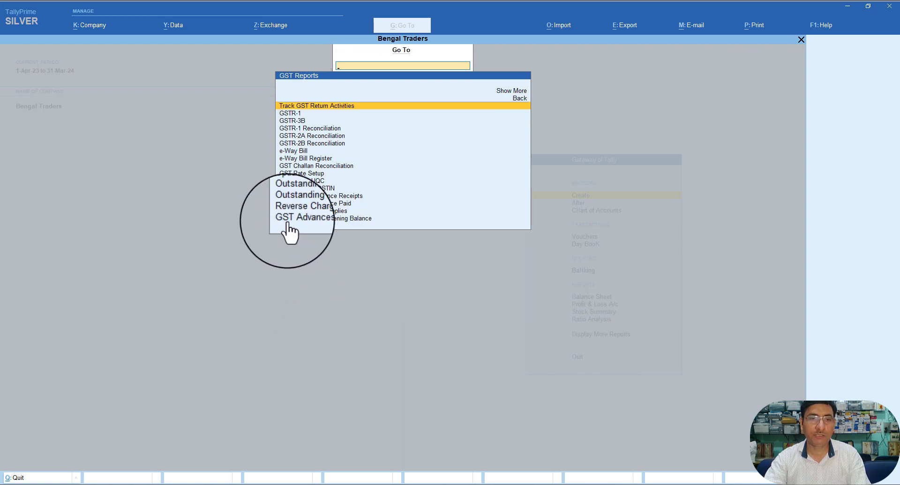
left_click(338, 219)
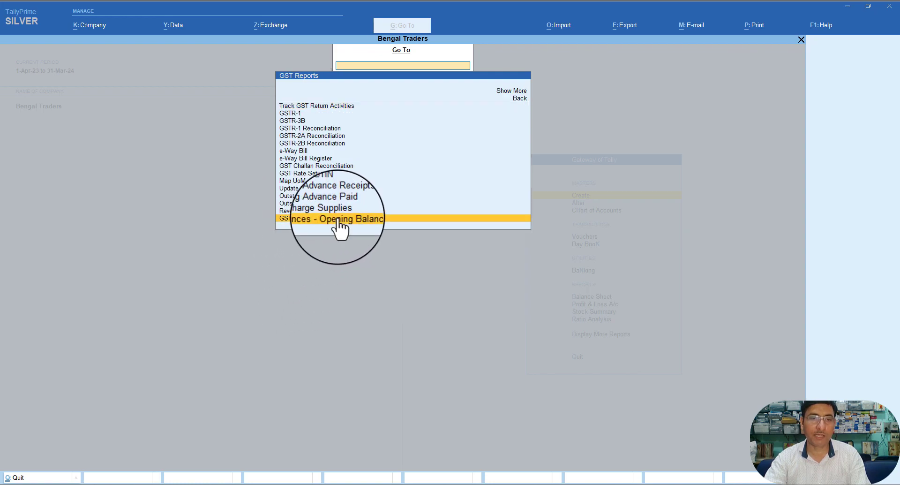
left_click(338, 217)
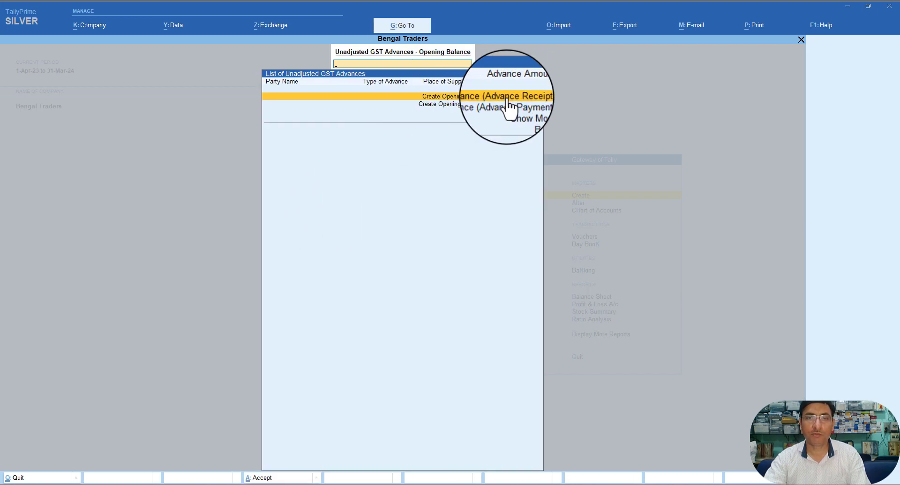
left_click(452, 97)
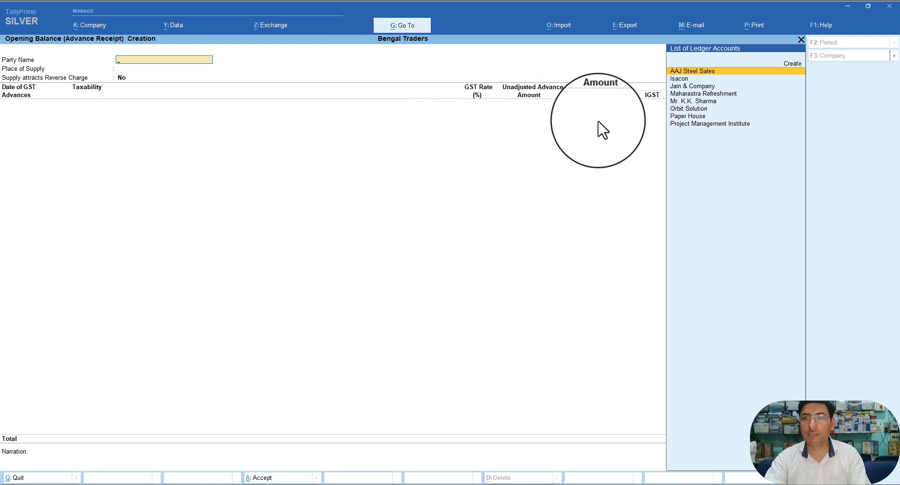
Step: Record Paper House's advance: West Bengal, dated 1.4.23, 18% GST, 50,000, and save it
left_click(685, 115)
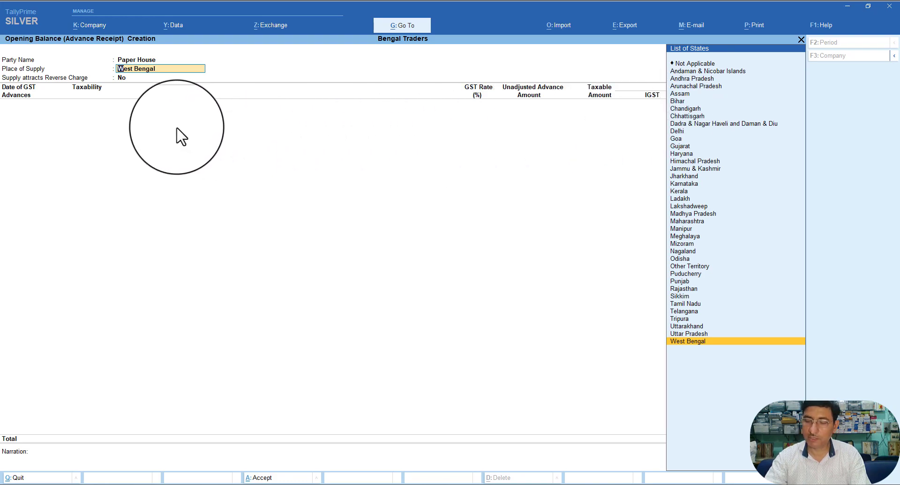
key("Return")
key("Return")
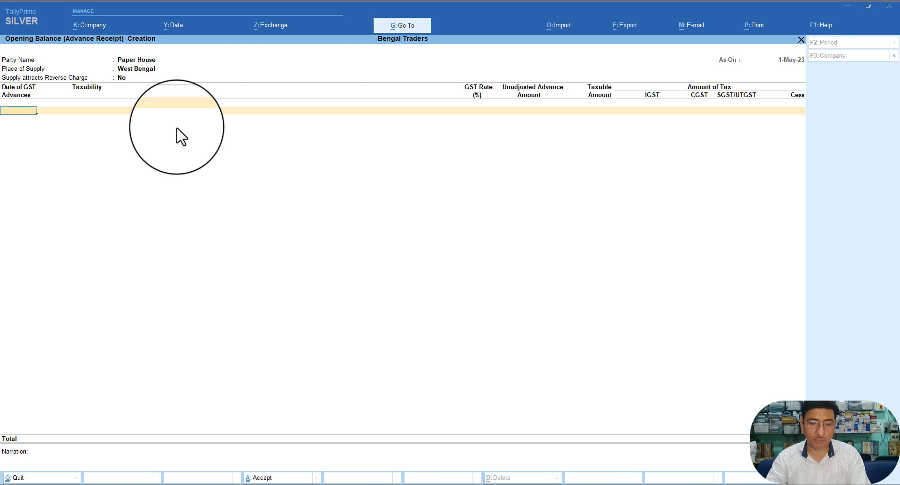
type("1.4.")
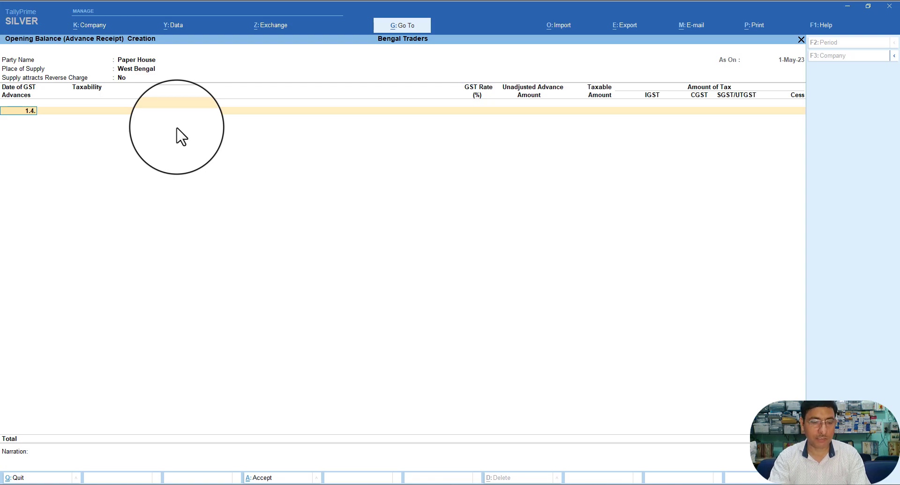
type("23")
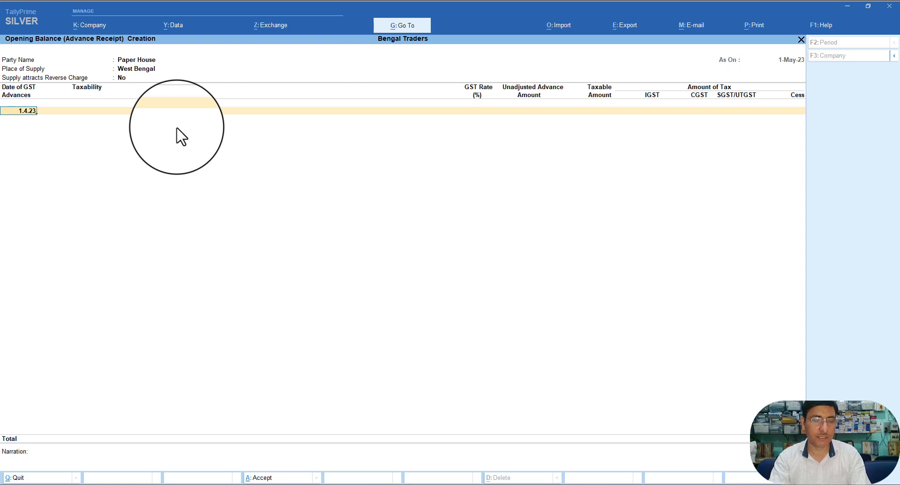
key("Return")
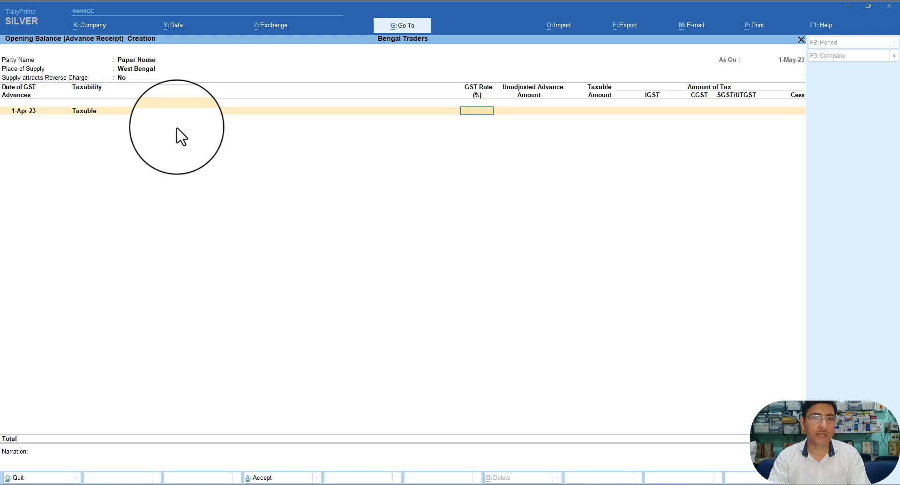
type("1")
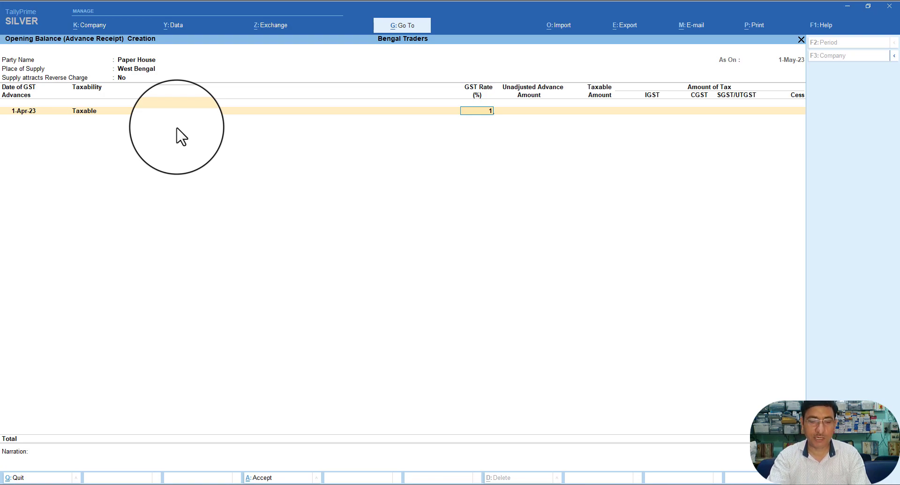
type("8")
key("Return")
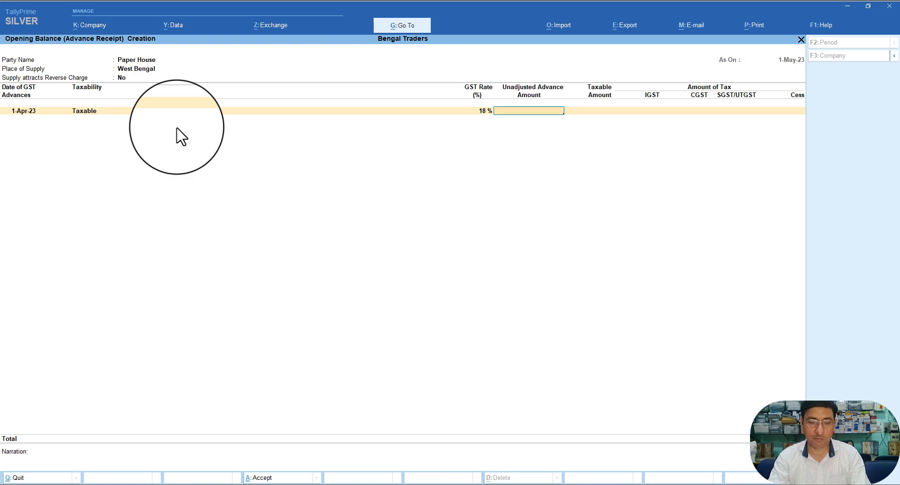
type("50")
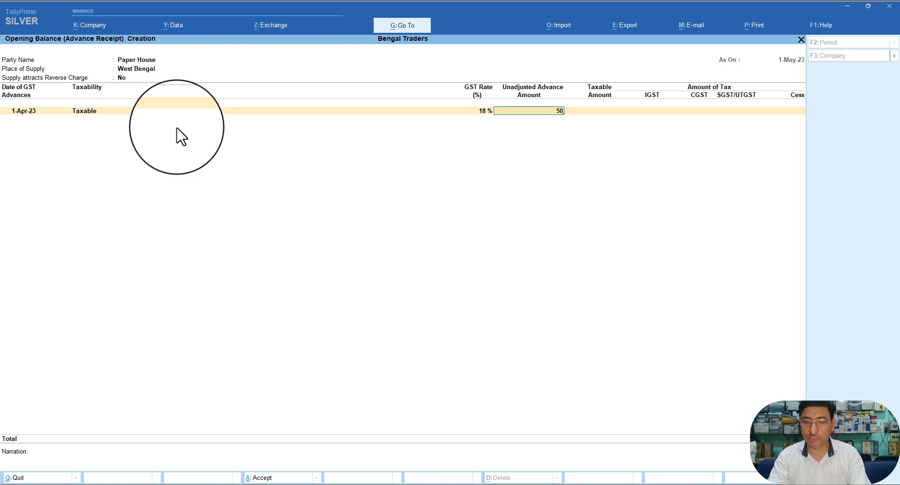
type("000")
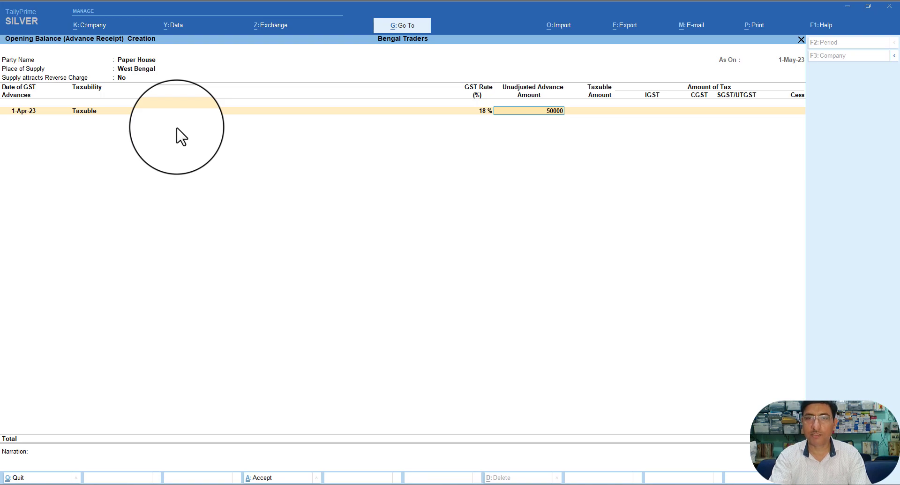
key("Return")
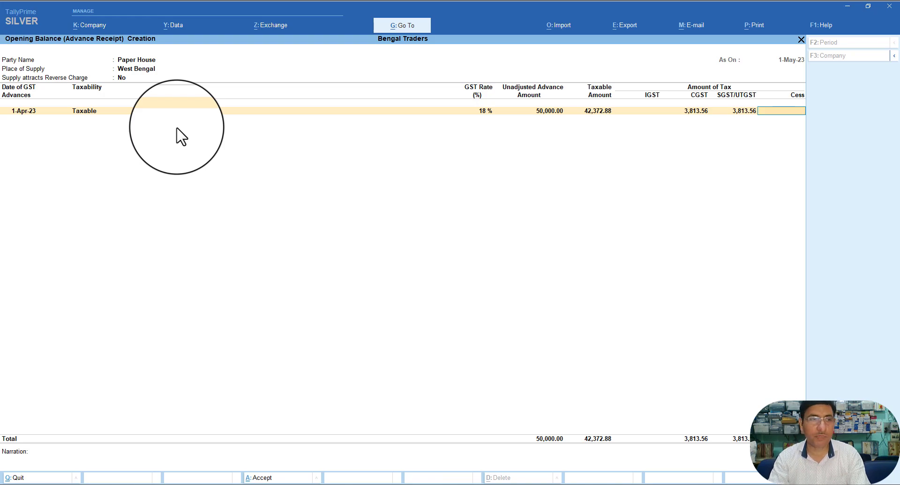
key("Return")
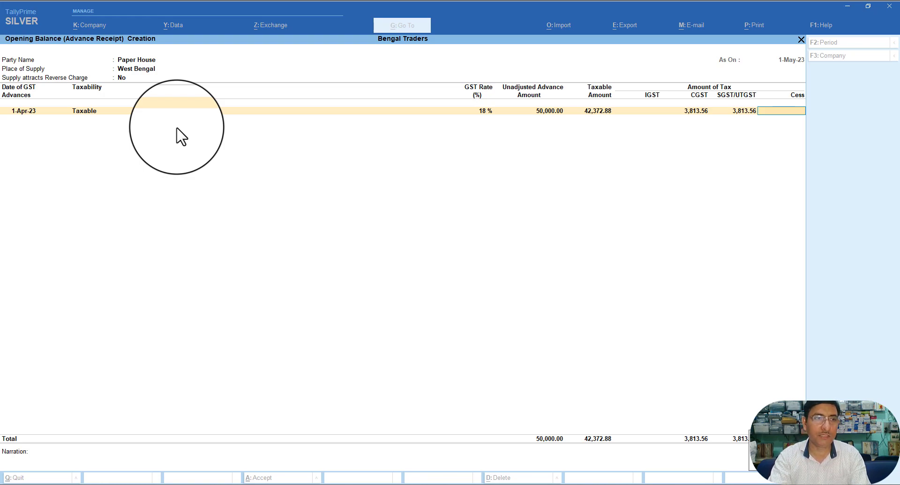
key("Return")
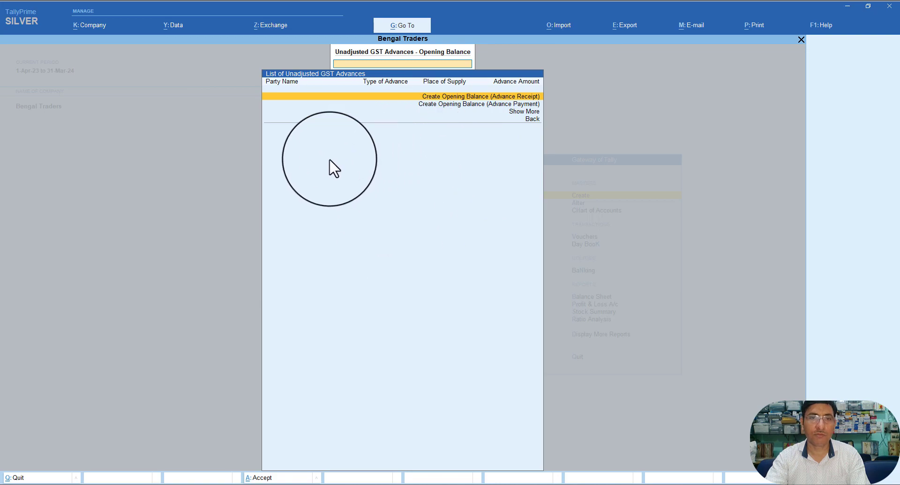
Step: Close the Unadjusted GST Advances list to get back to Gateway of Tally
key("Escape")
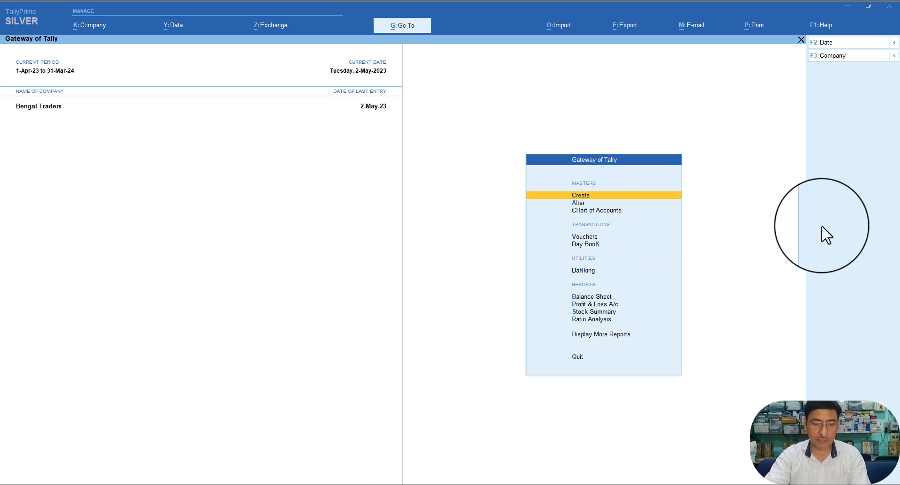
Step: Create a ledger named Galaxy Ltd. under the Capital Account group
key("alt+g")
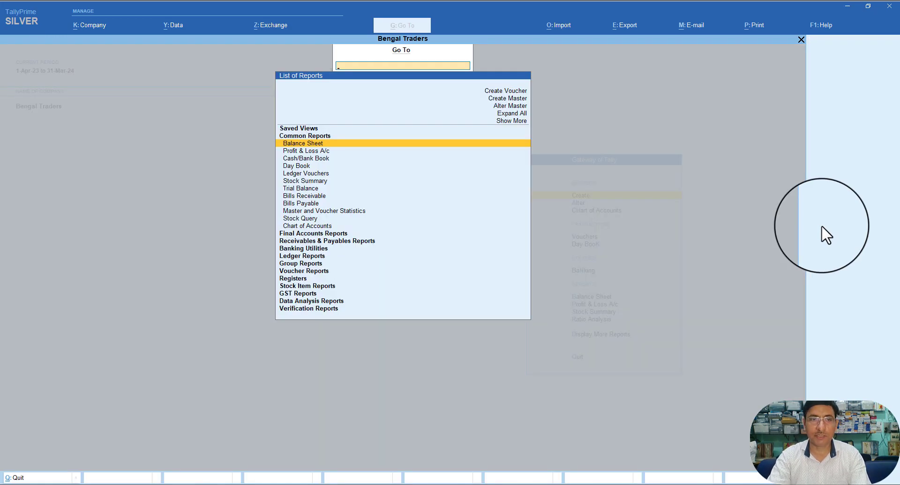
key("Up")
key("Up")
key("Up")
key("Up")
key("Up")
key("Up")
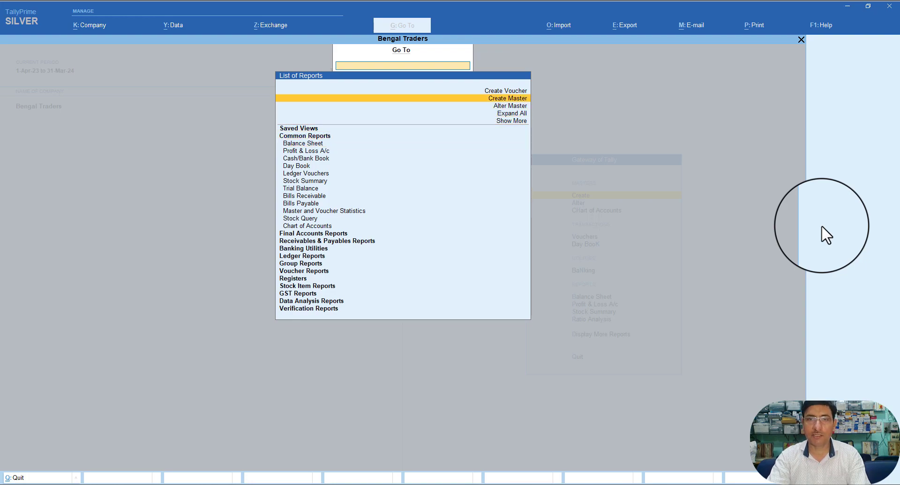
key("Return")
key("Down")
key("Return")
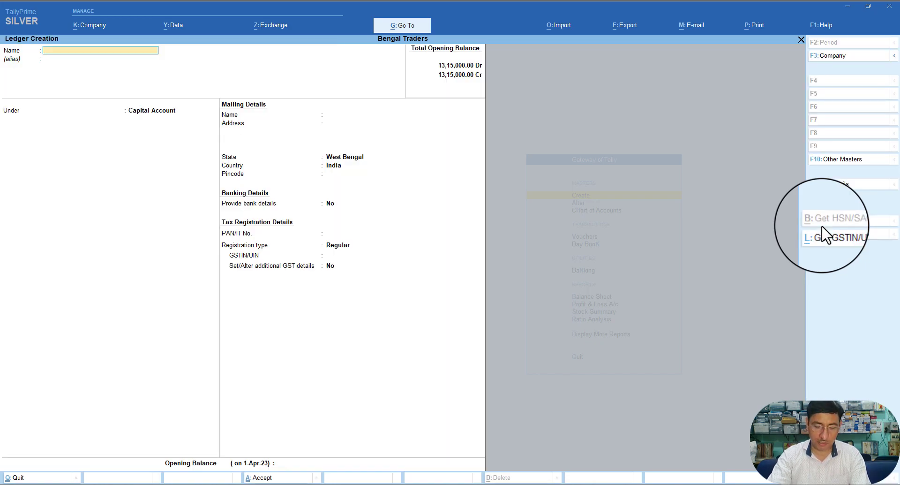
type("G")
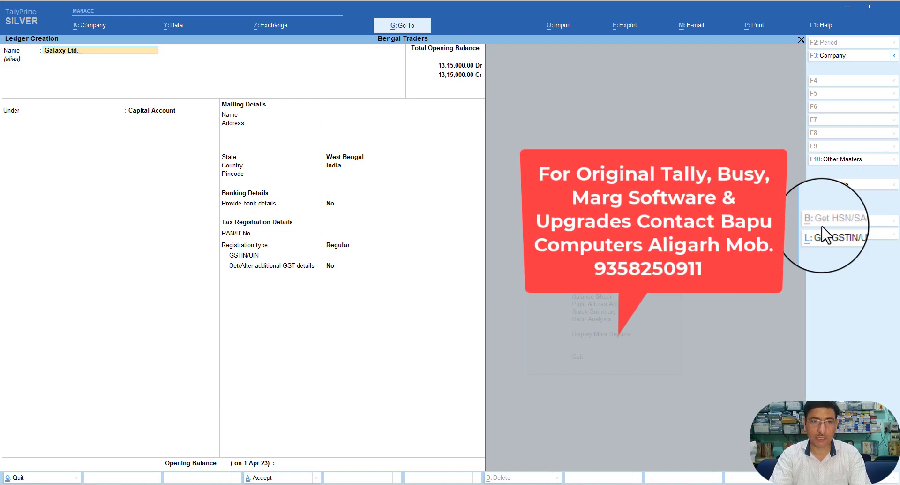
type("alaxy Ltd.")
key("Return")
key("Return")
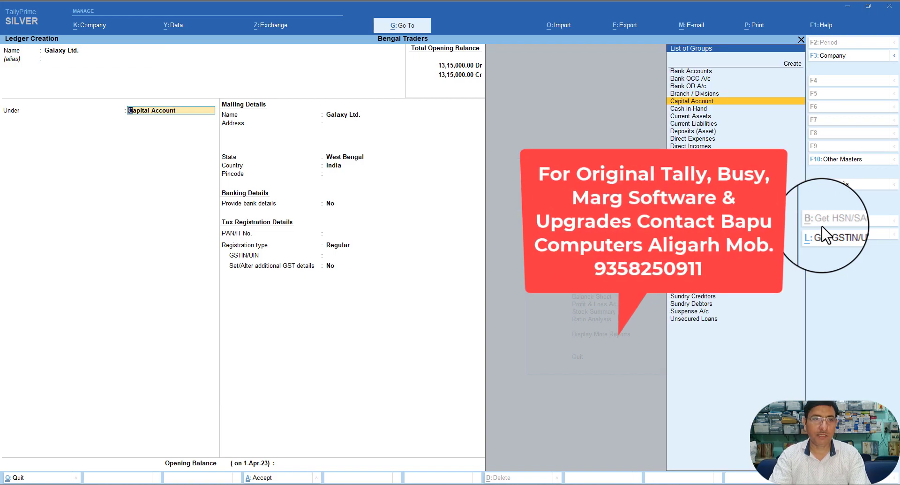
key("Return")
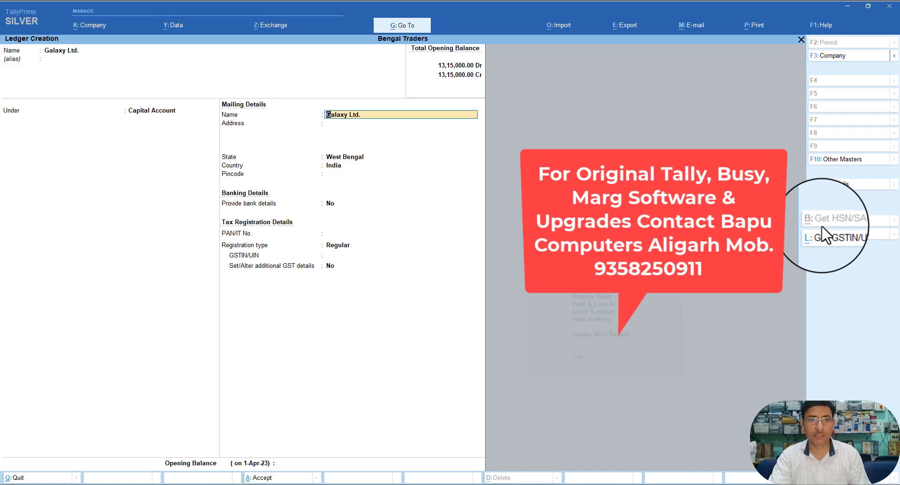
Step: Keep West Bengal as the state, enter the PAN, keep Regular registration, and enter the GSTIN
key("Return")
key("Return")
key("Return")
key("Return")
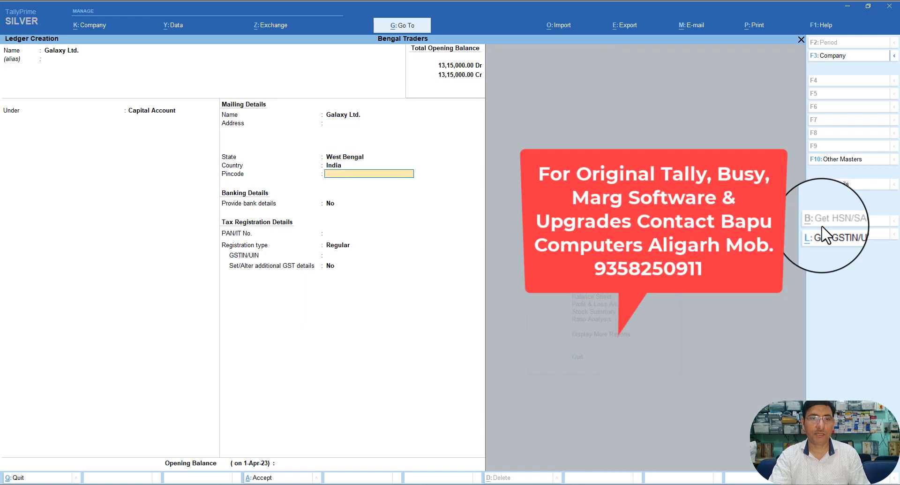
key("Return")
key("Return")
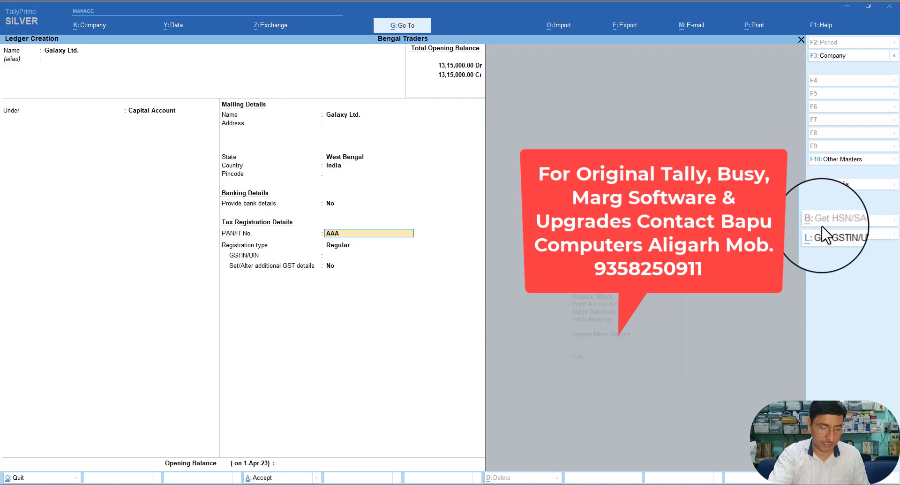
type("G")
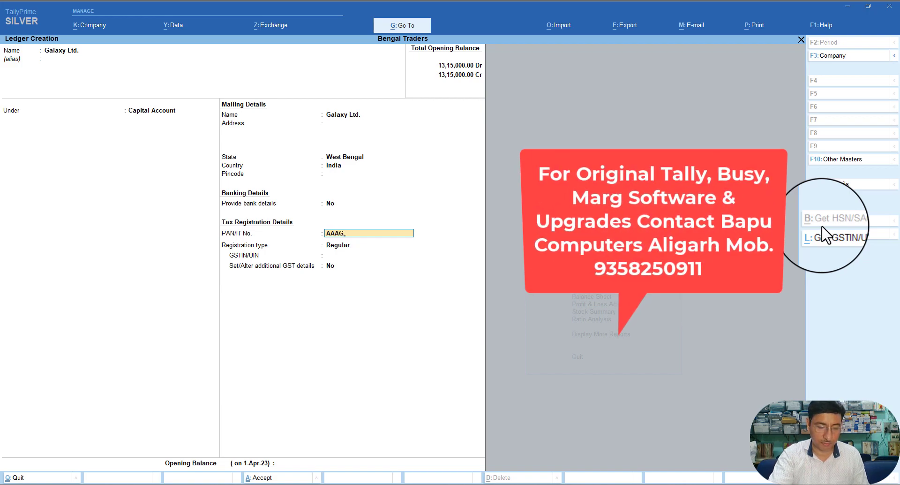
type("M")
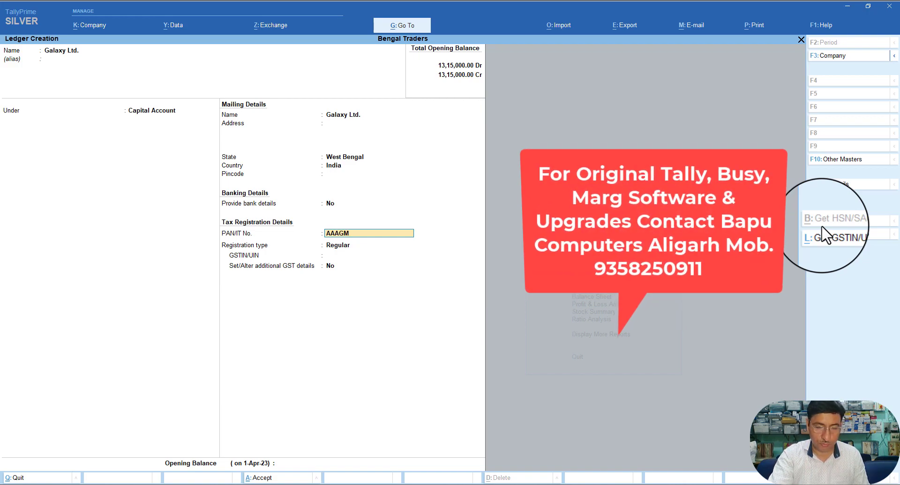
type("02")
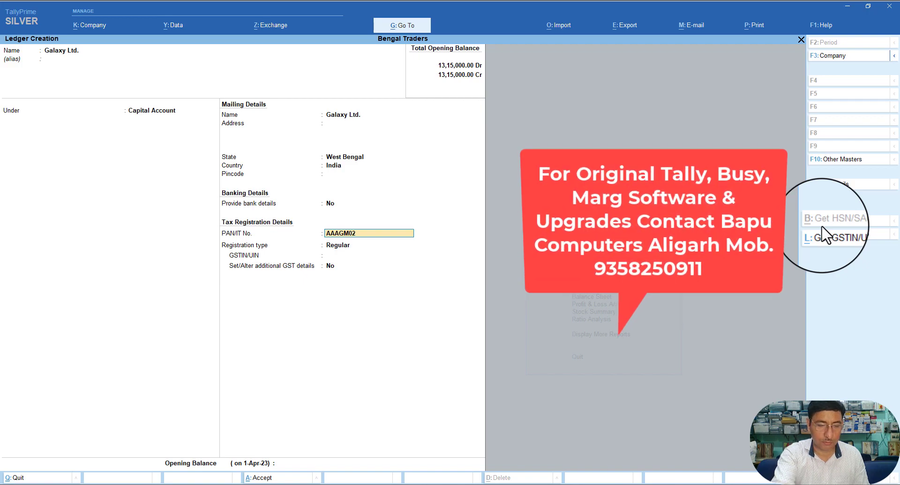
type("89")
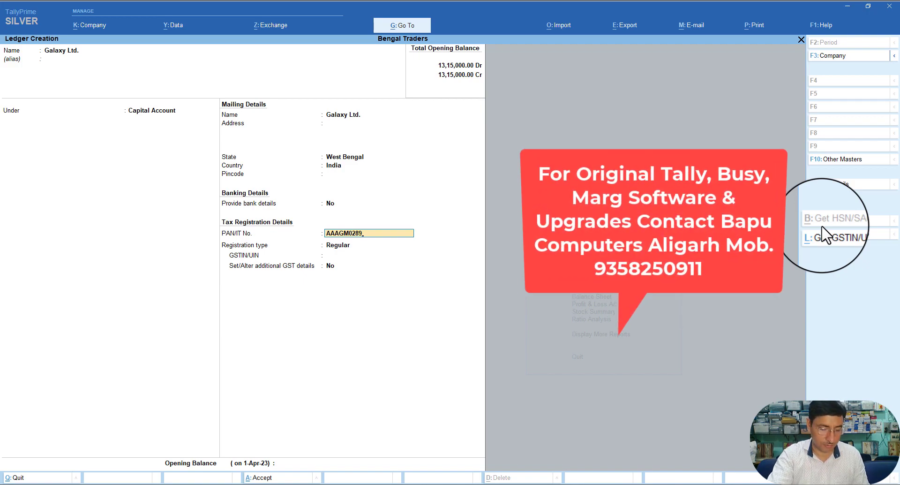
type("G")
key("Return")
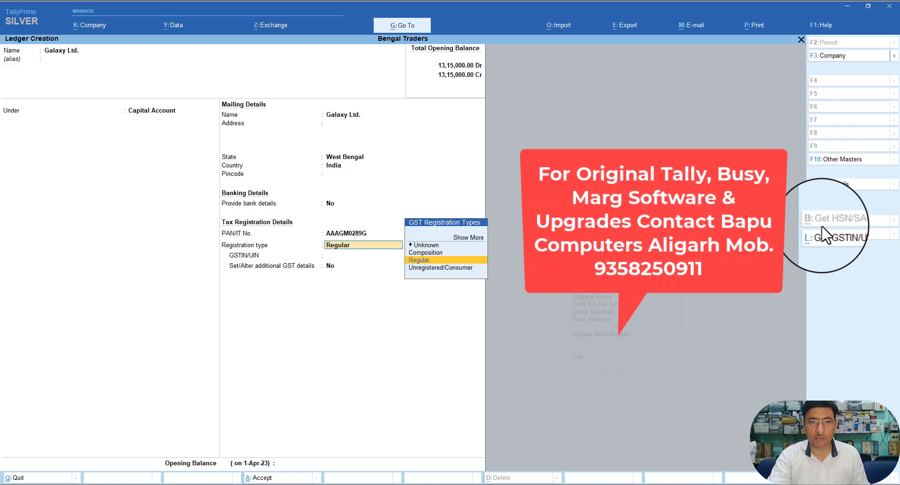
key("Return")
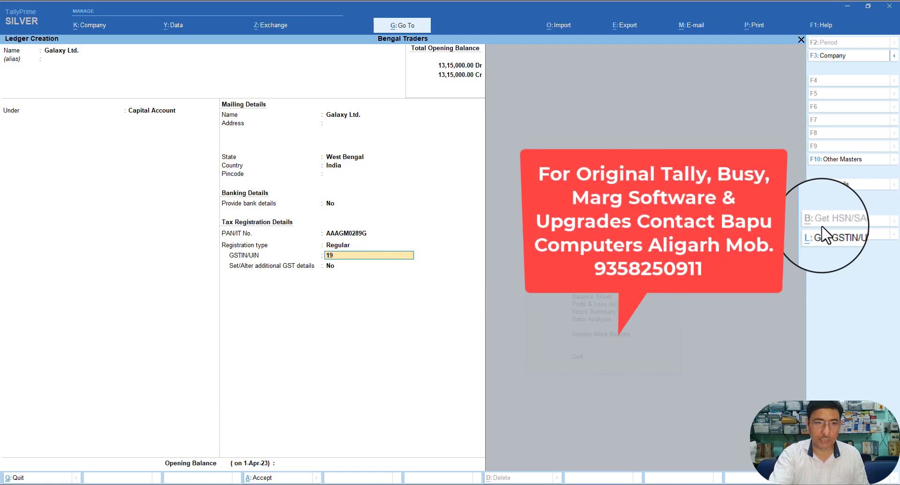
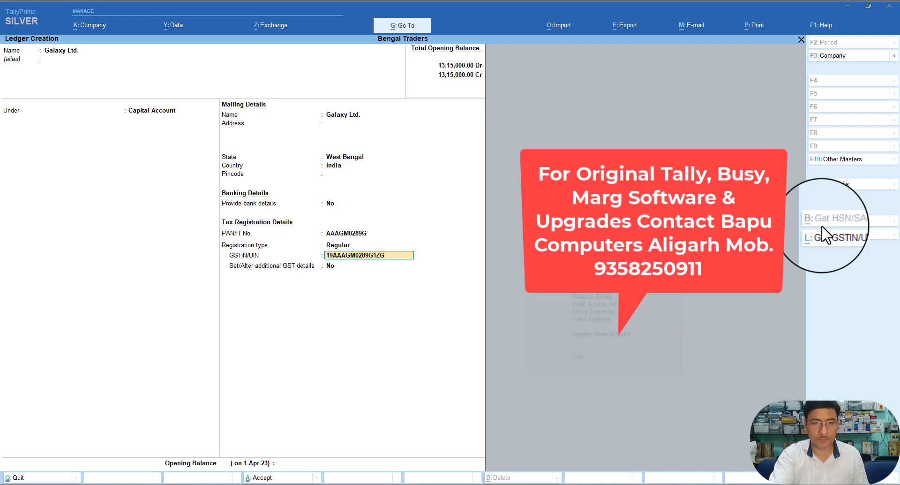
key("Return")
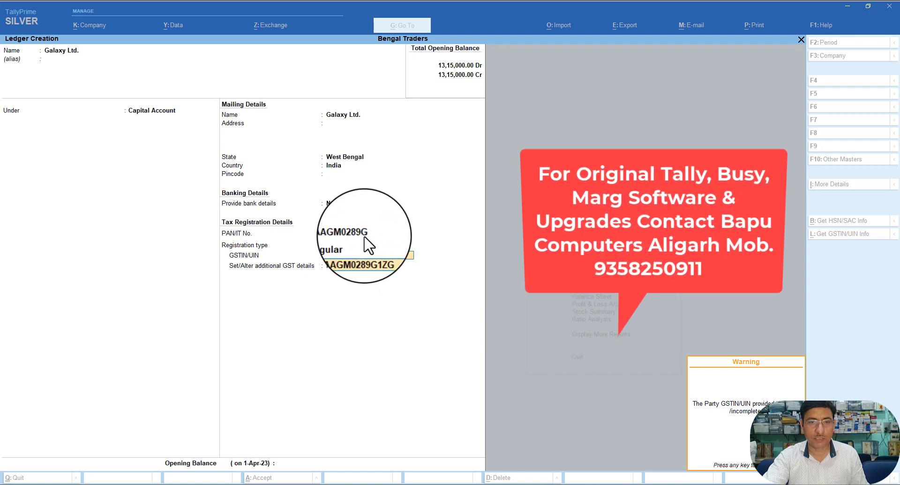
Step: Dismiss the incomplete-GSTIN warning and correct the wrong letter to C in both PAN and GSTIN
key("Return")
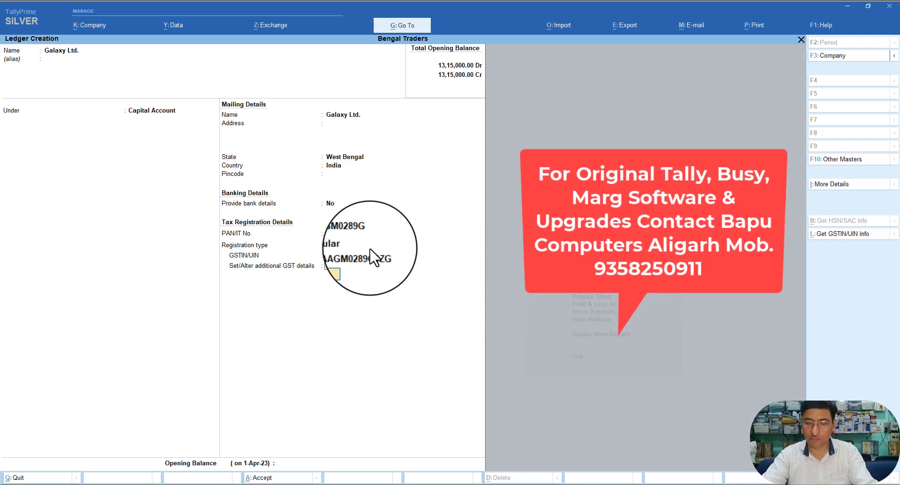
key("BackSpace")
key("BackSpace")
key("Up")
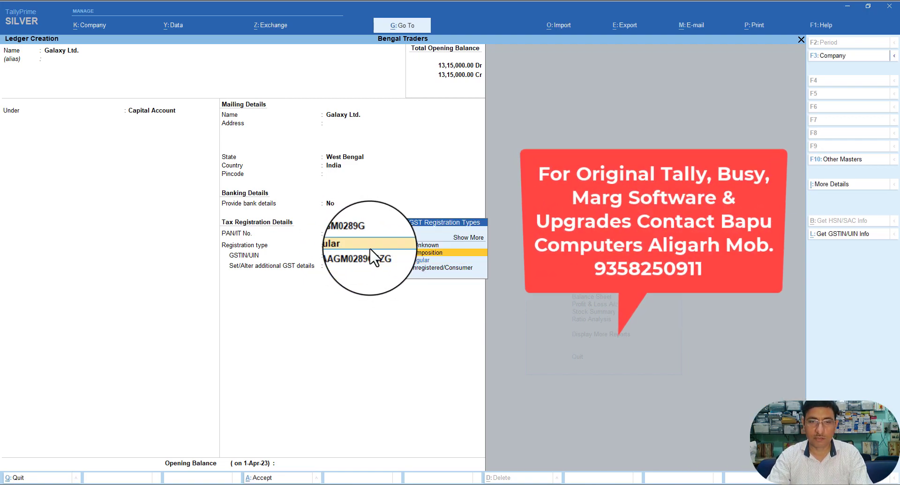
key("BackSpace")
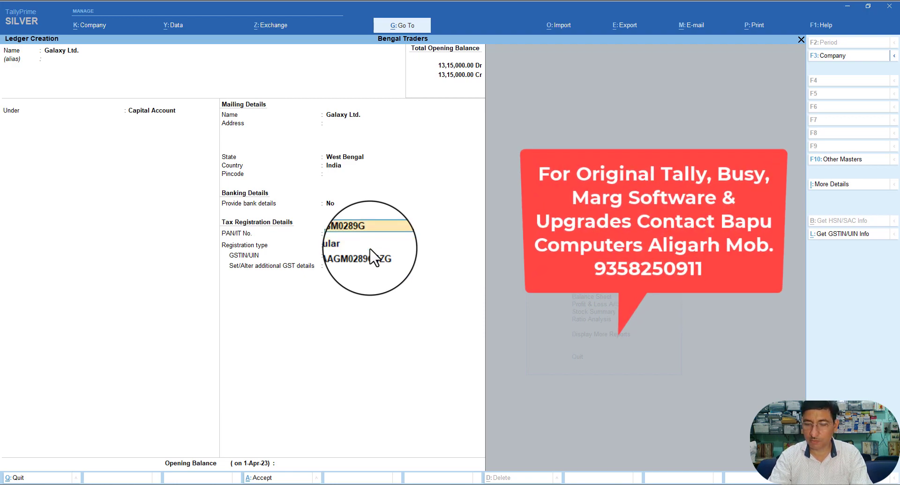
key("BackSpace")
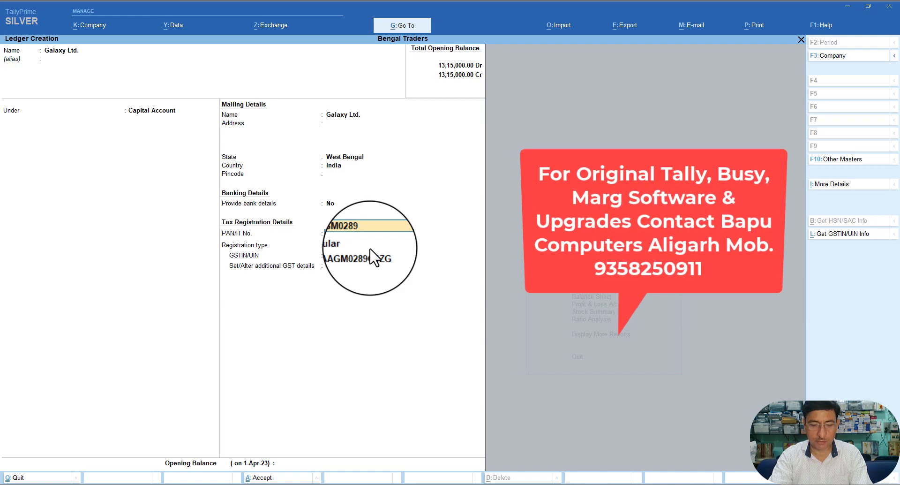
type("C")
key("Return")
key("Return")
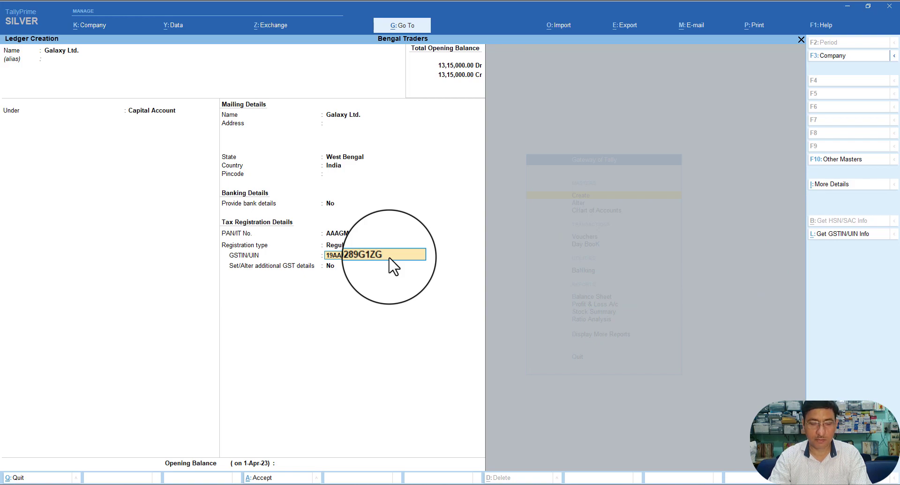
key("Delete")
type("C")
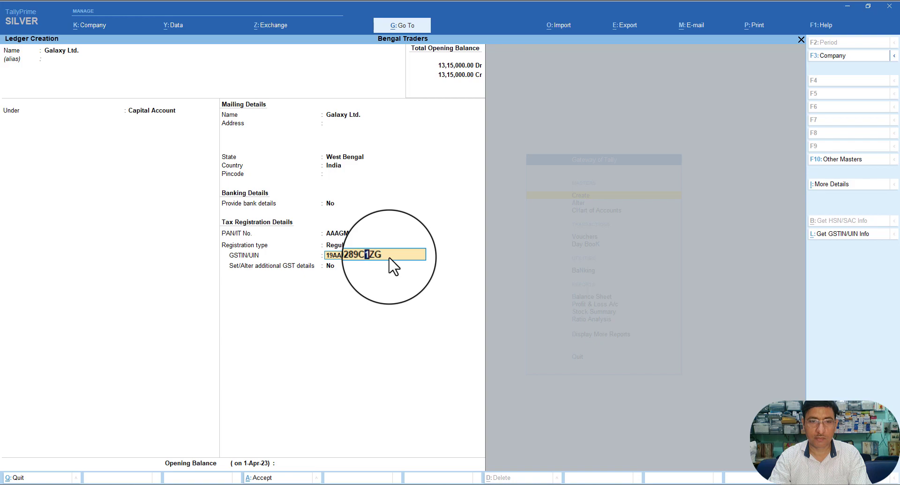
key("Return")
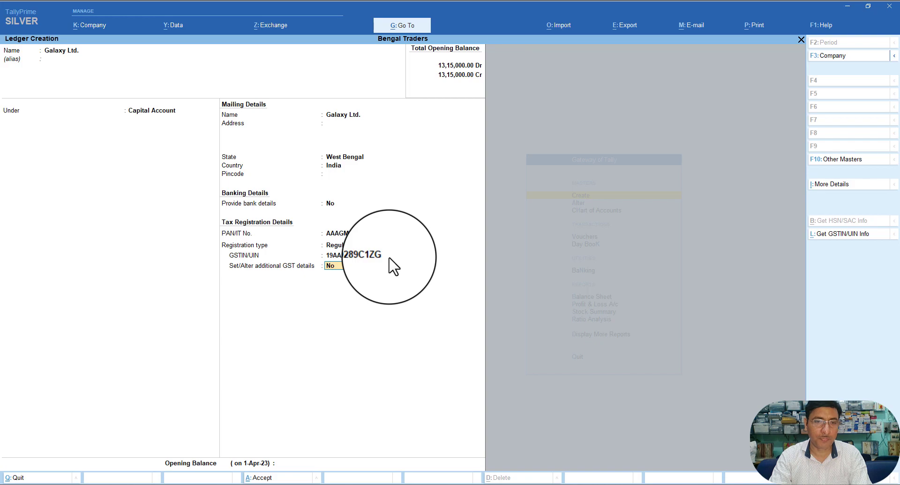
Step: Skip the opening balance and save the Galaxy Ltd. ledger
key("Return")
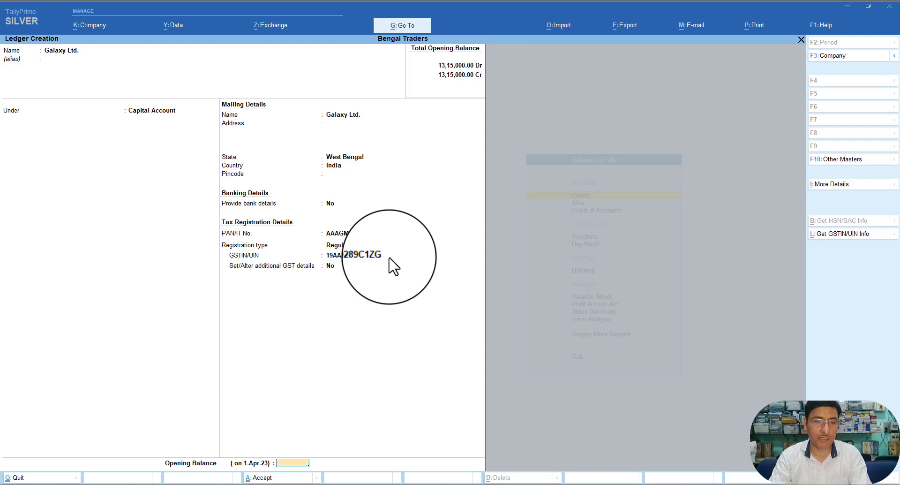
key("Return")
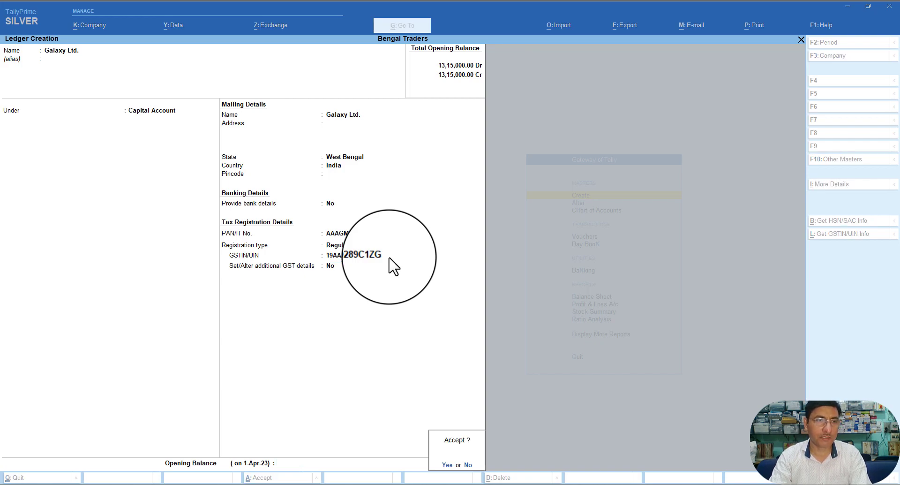
key("Return")
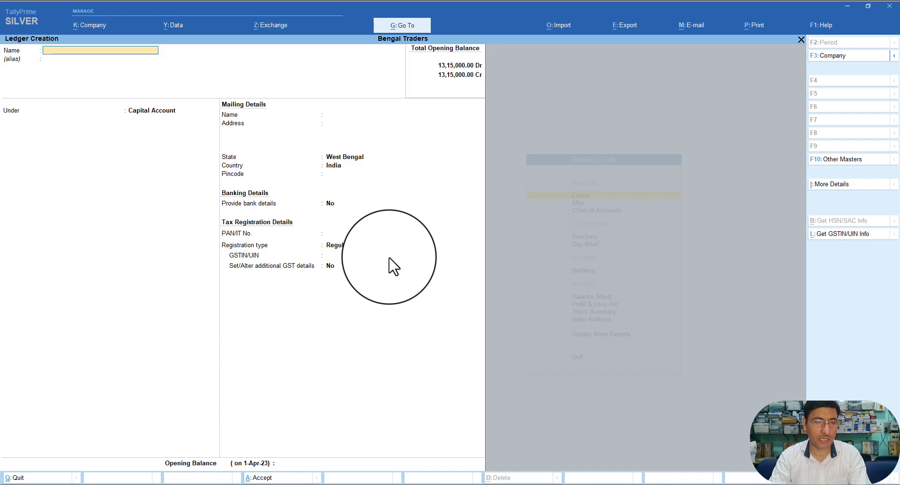
Step: Quit Ledger Creation and back out to the list of masters
key("Escape")
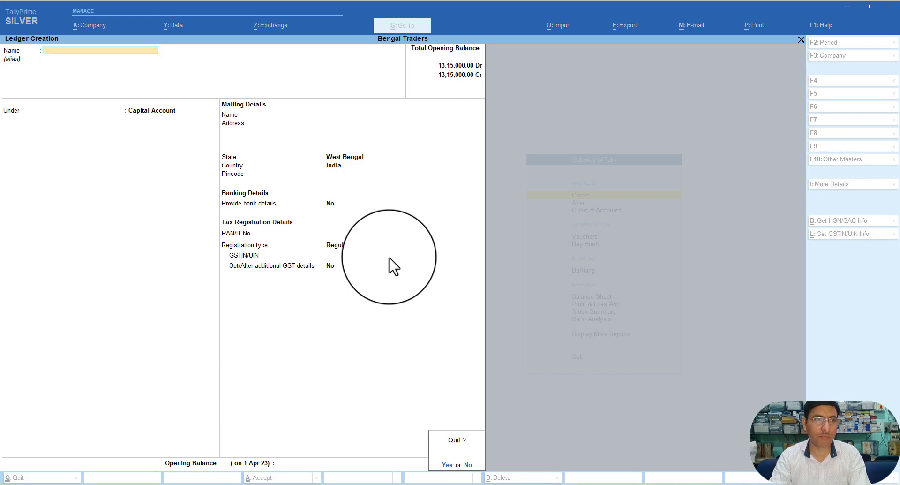
key("Return")
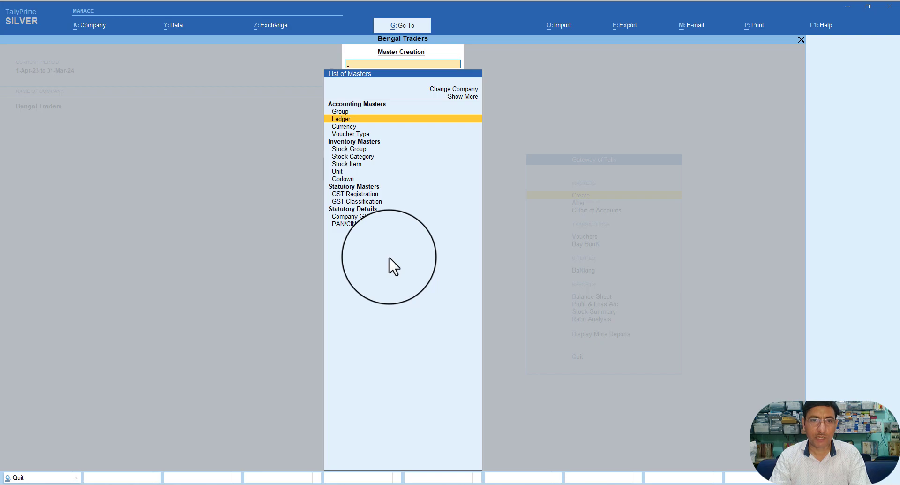
key("Return")
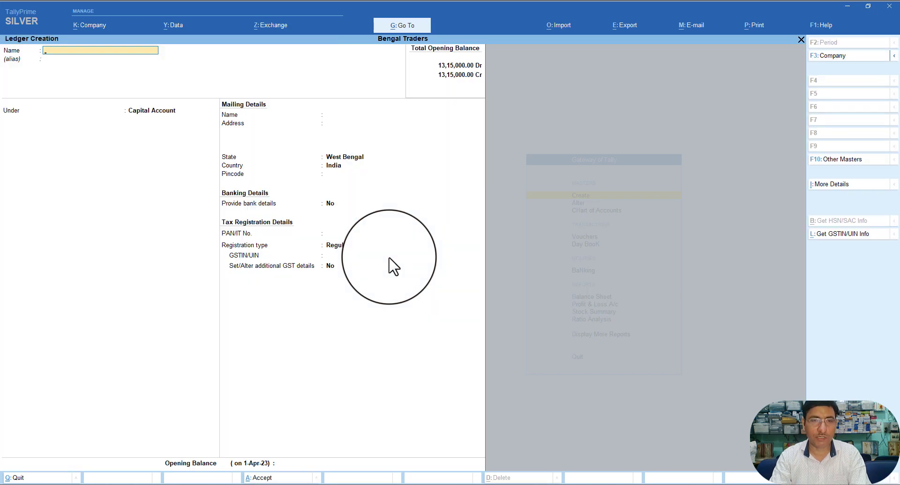
key("Escape")
key("Escape")
Step: Review the Interior Decoration Service ledger in Alter mode, leave it unchanged, and return to Gateway
key("Down")
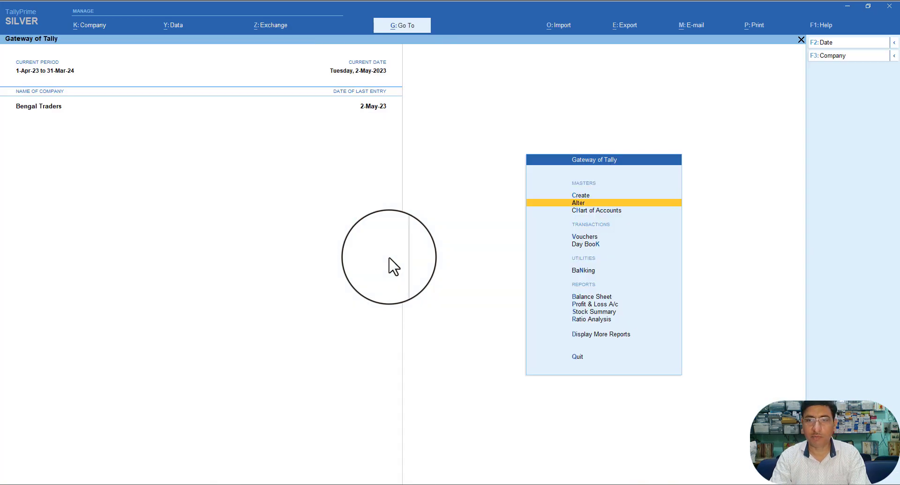
key("Return")
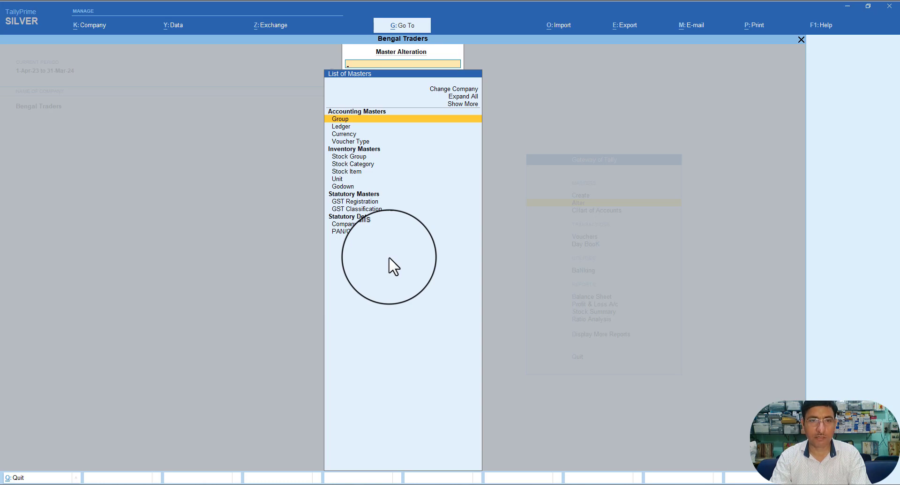
key("Down")
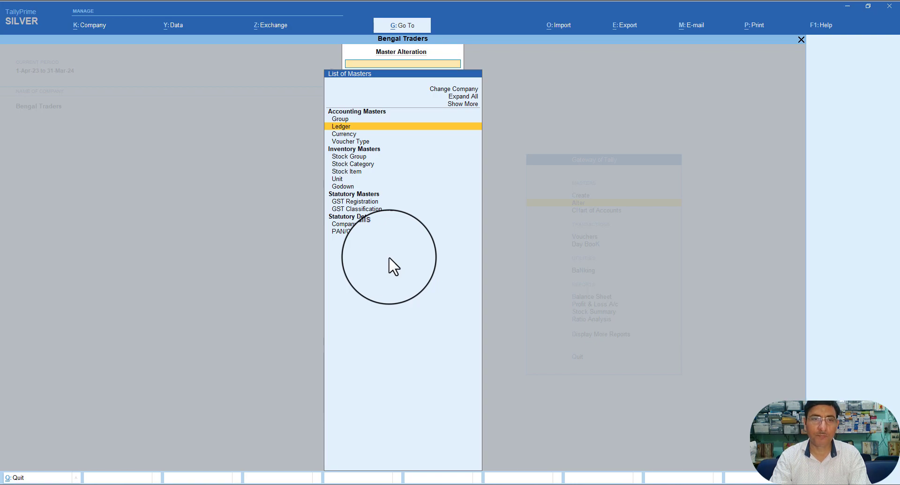
key("Return")
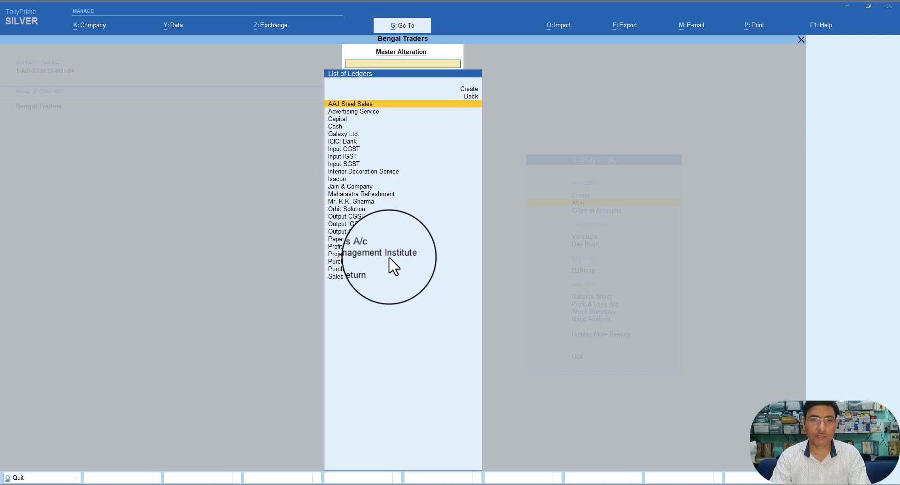
key("Down")
key("Down")
key("Down")
key("Down")
key("Down")
key("Down")
key("Down")
key("Down")
key("Down")
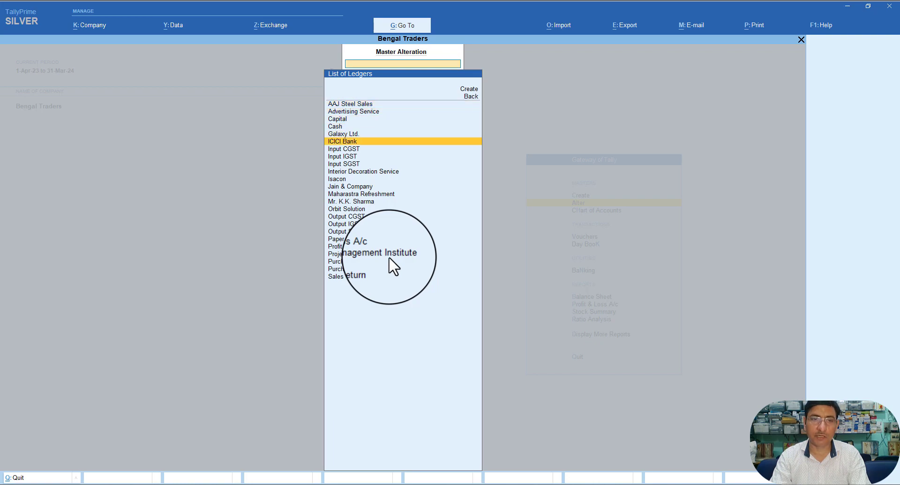
key("Return")
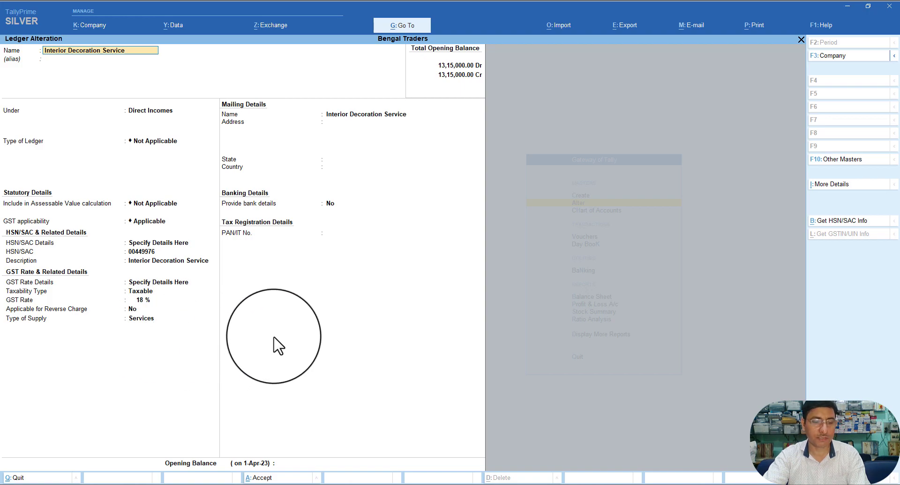
key("Escape")
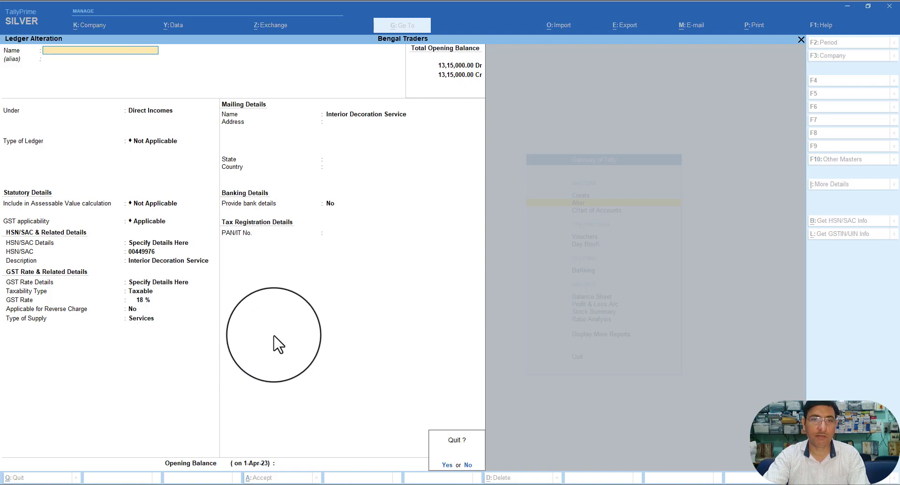
key("Return")
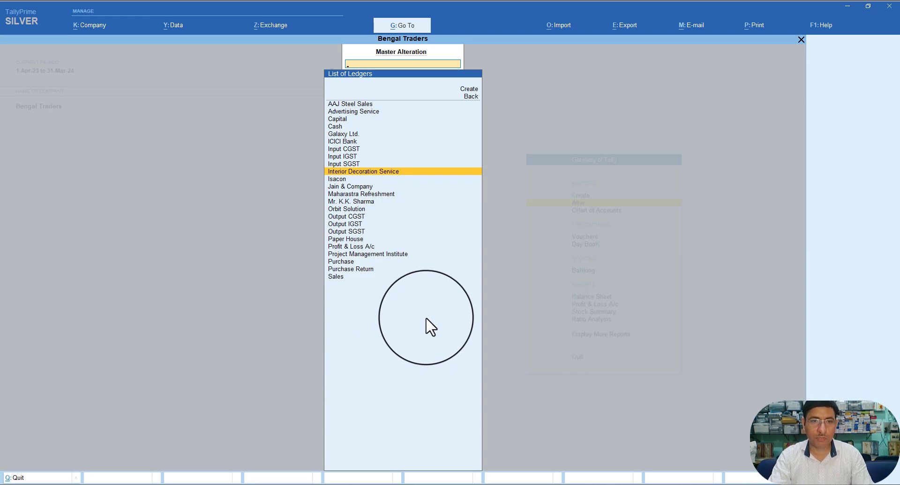
key("Escape")
key("Escape")
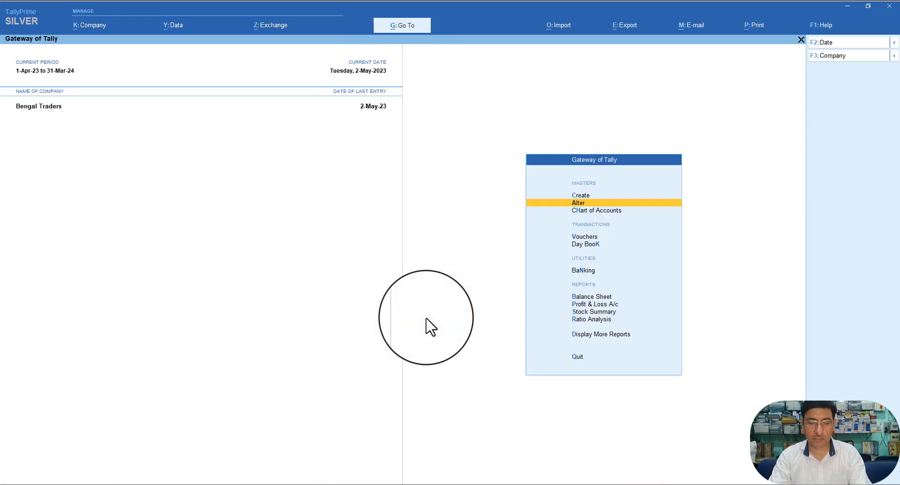
Step: Start a Receipt voucher and set its Stat Adjustment Nature of Receipt to Advance Receipt
key("alt+g")
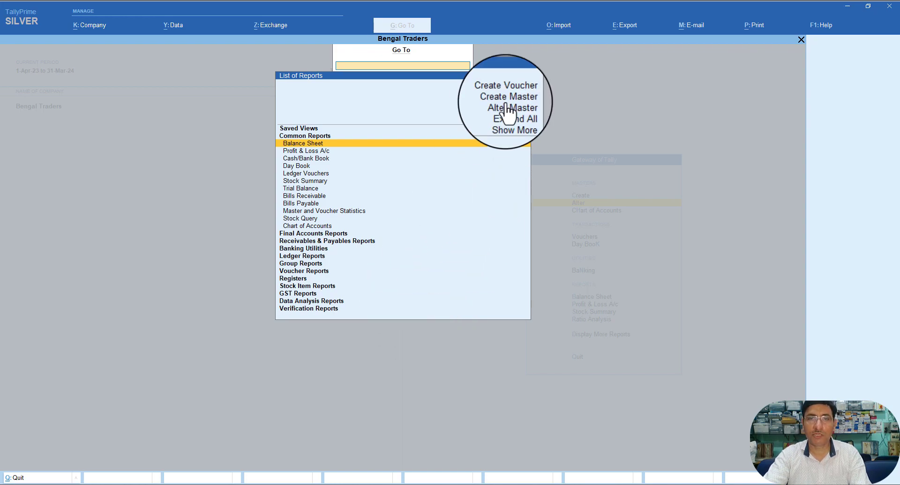
left_click(493, 94)
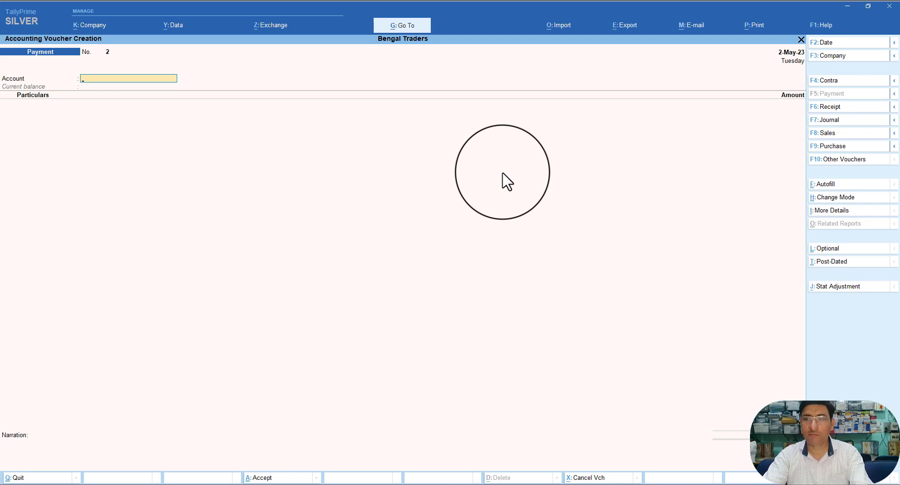
key("F6")
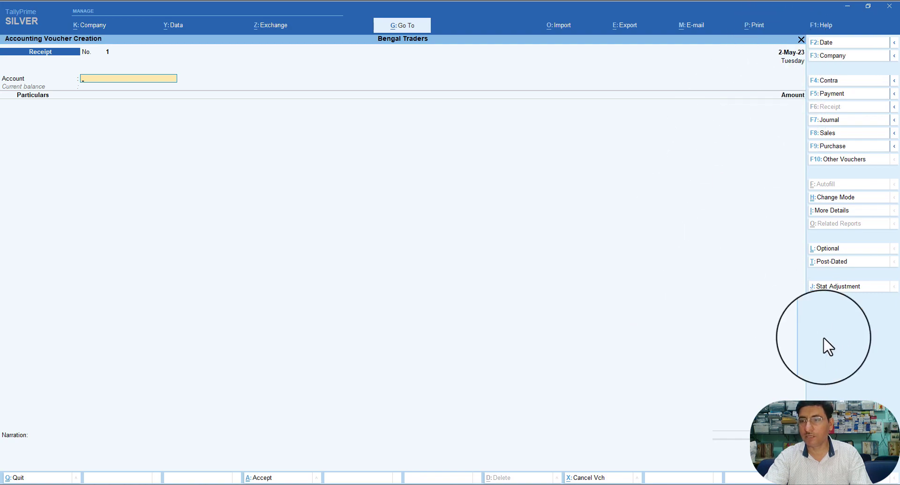
left_click(825, 292)
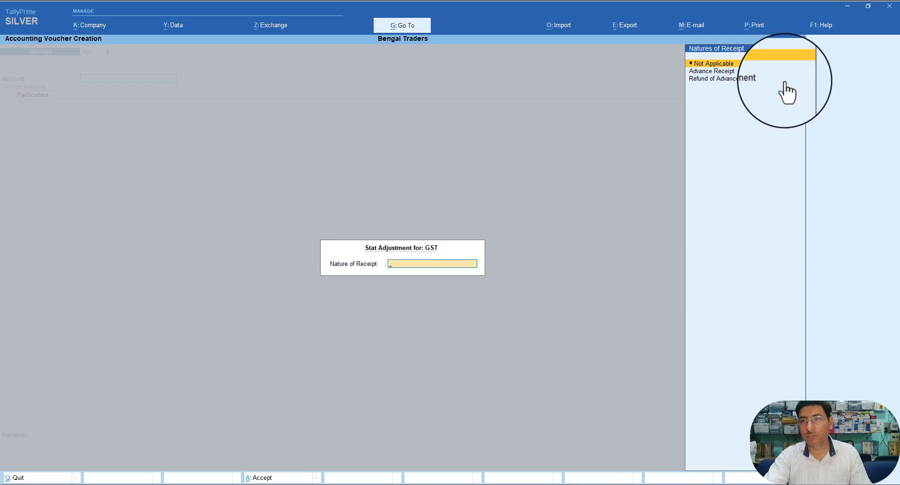
left_click(719, 70)
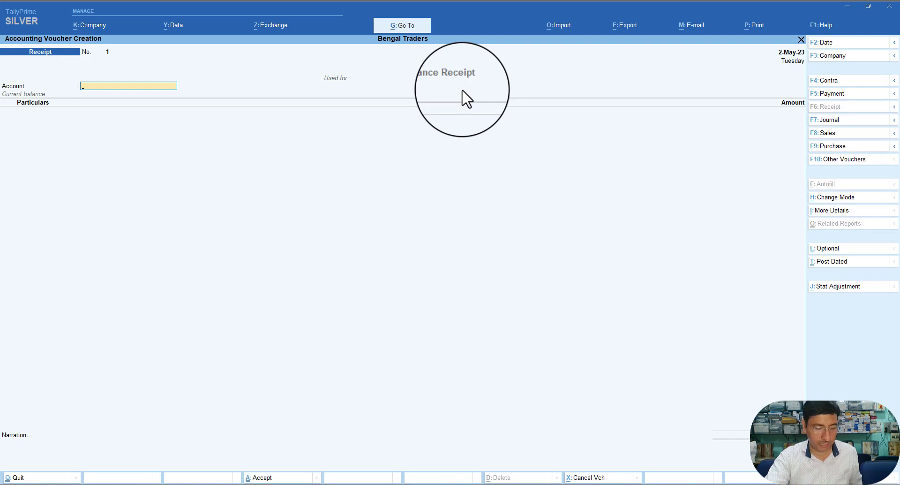
Step: Put ICICI Bank as the account and Galaxy Ltd. in Particulars with 50,000 amount
type("A")
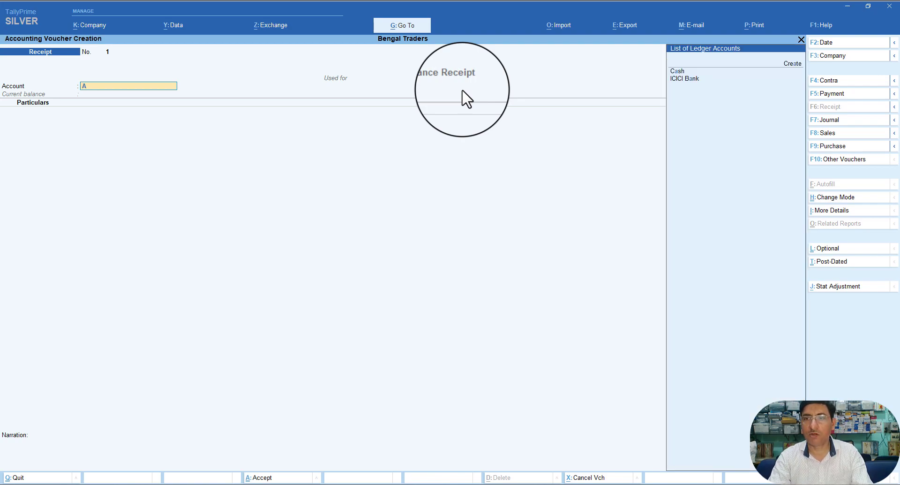
key("Down")
key("Return")
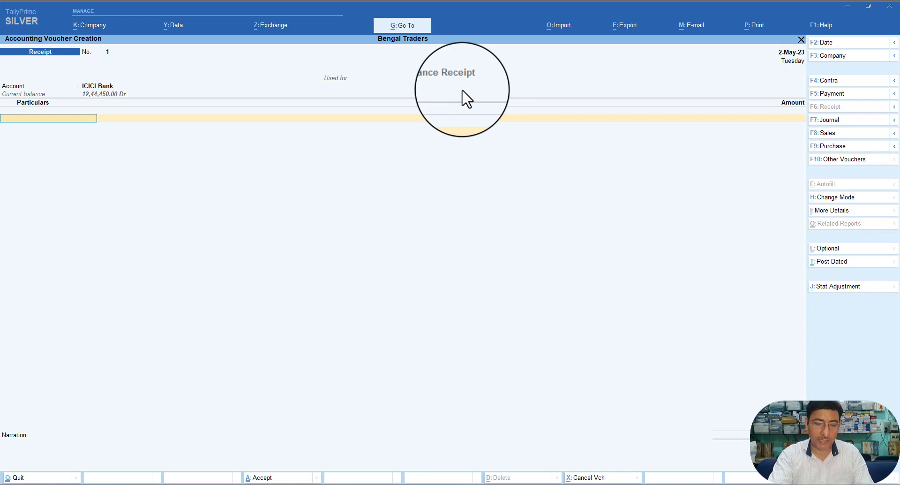
type("G")
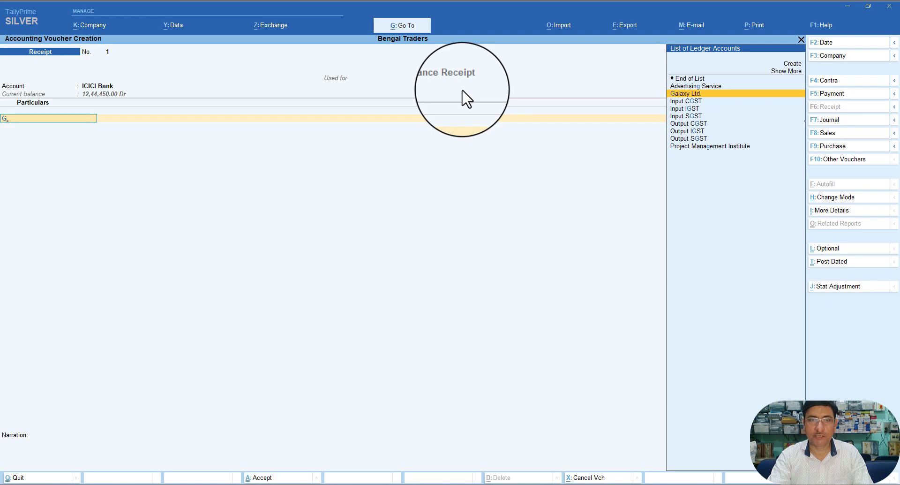
key("Return")
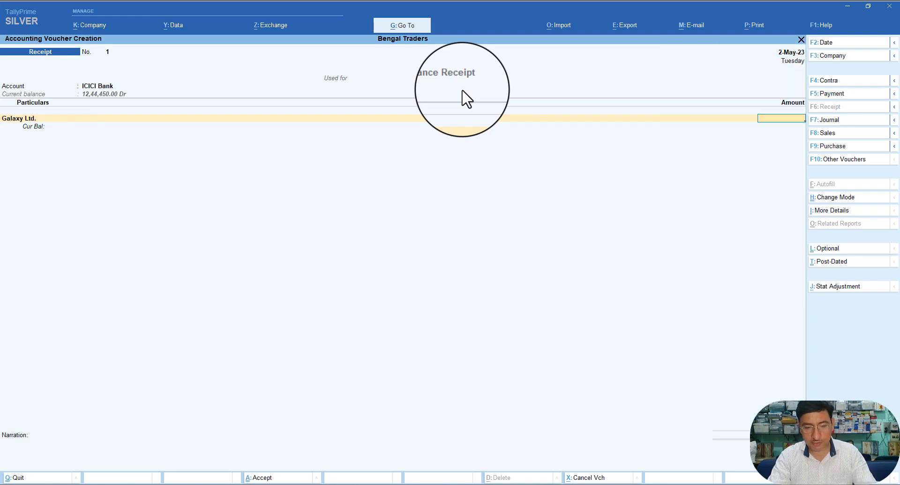
type("50000")
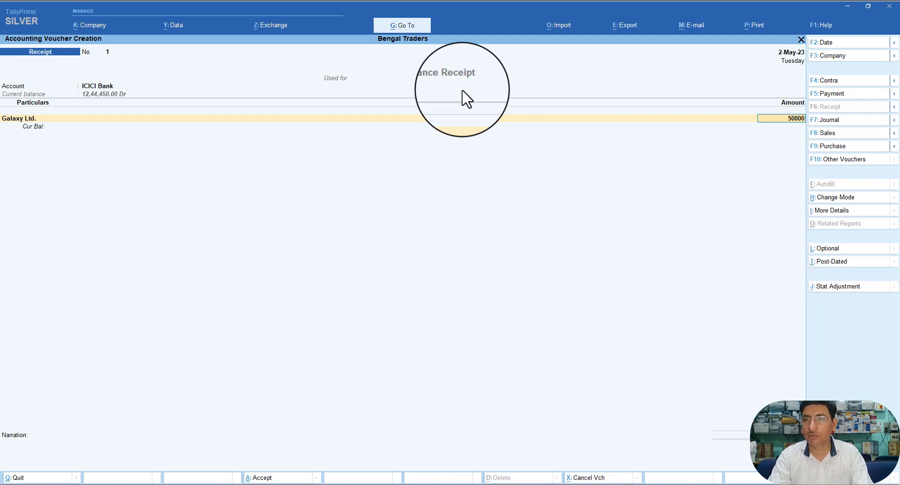
key("Return")
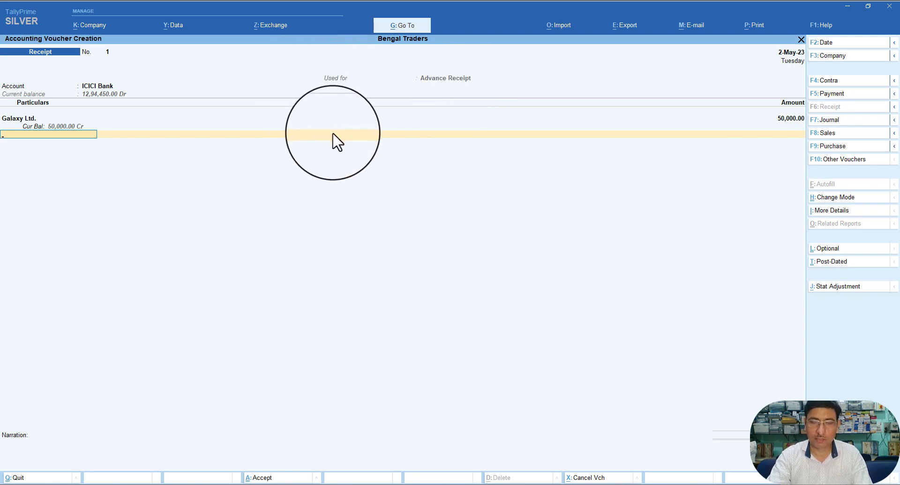
key("Return")
key("Return")
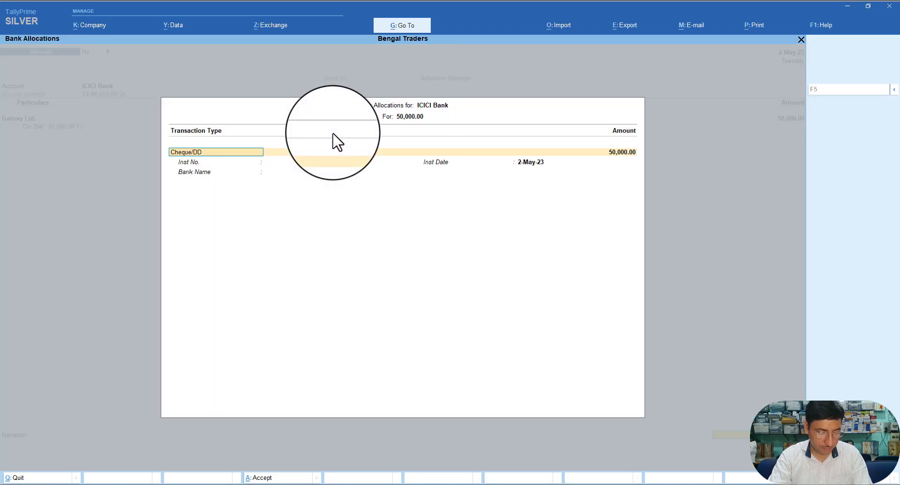
Step: Fill Bank Allocations as Cheque/DD, instrument 456789 dated 2-May-23, bank Axis Bank
key("Return")
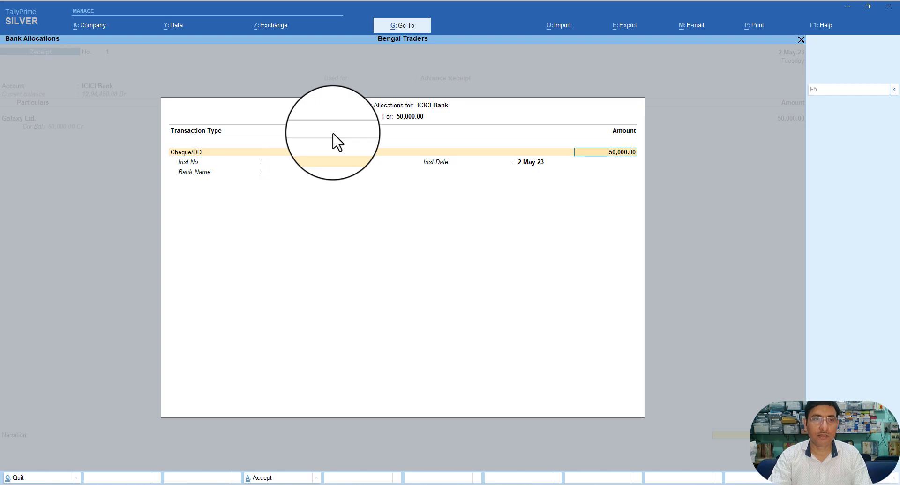
key("Return")
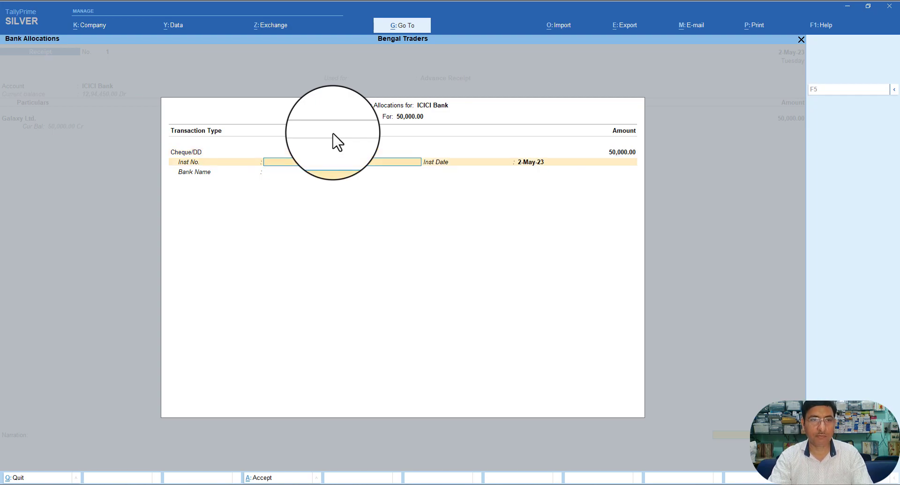
type("45")
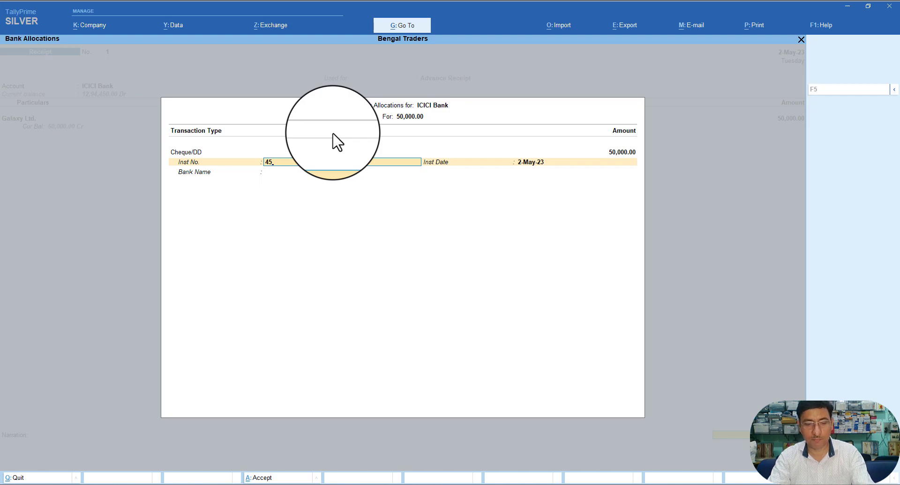
type("6789")
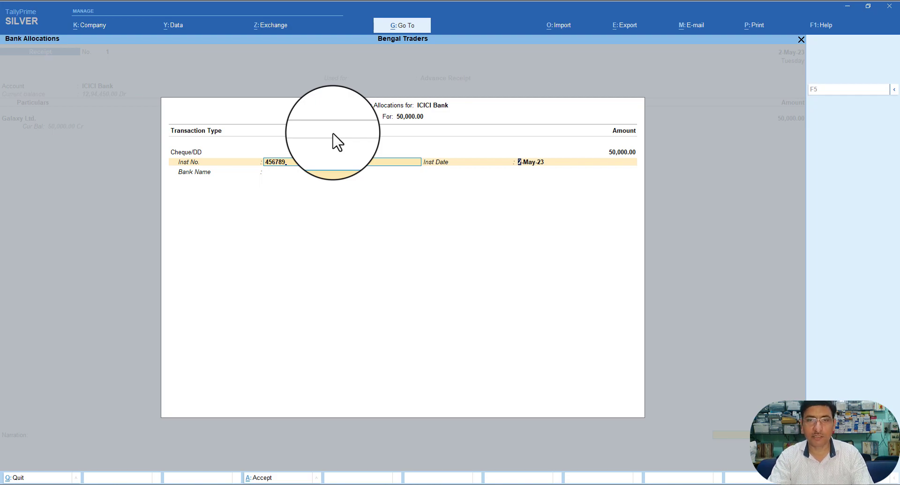
key("Return")
key("Return")
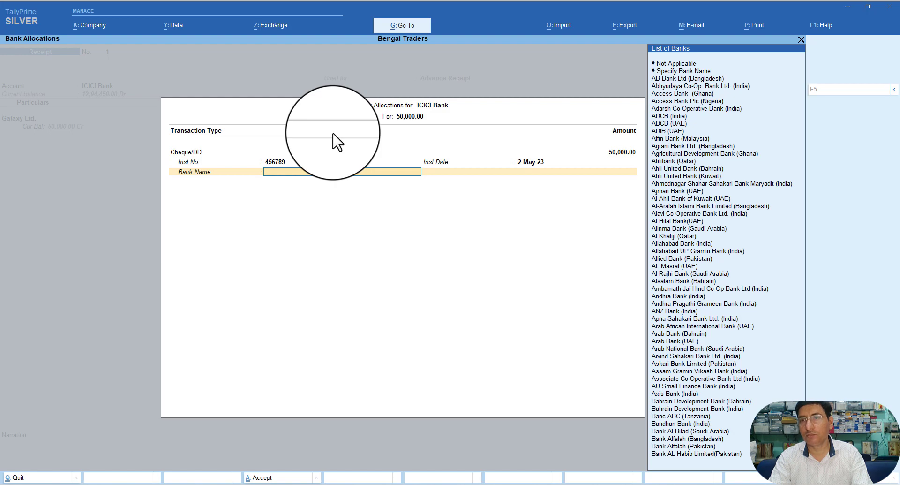
type("a")
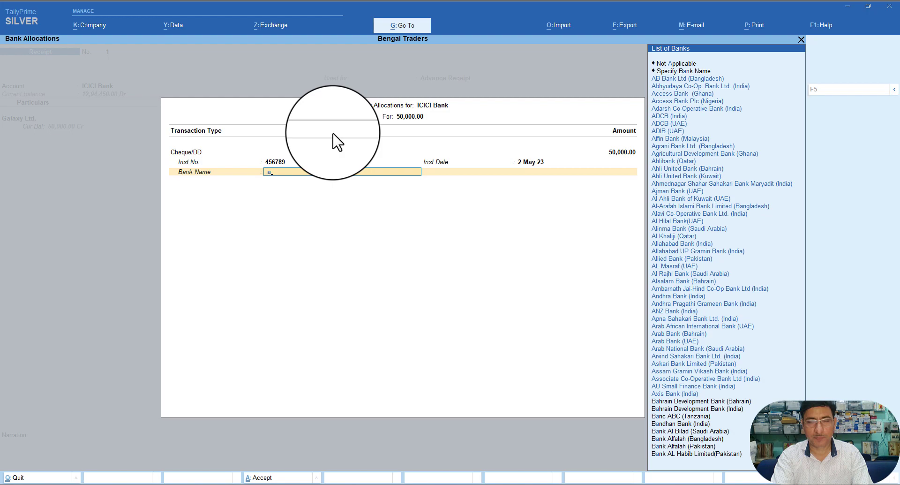
type("xis")
key("Return")
key("Return")
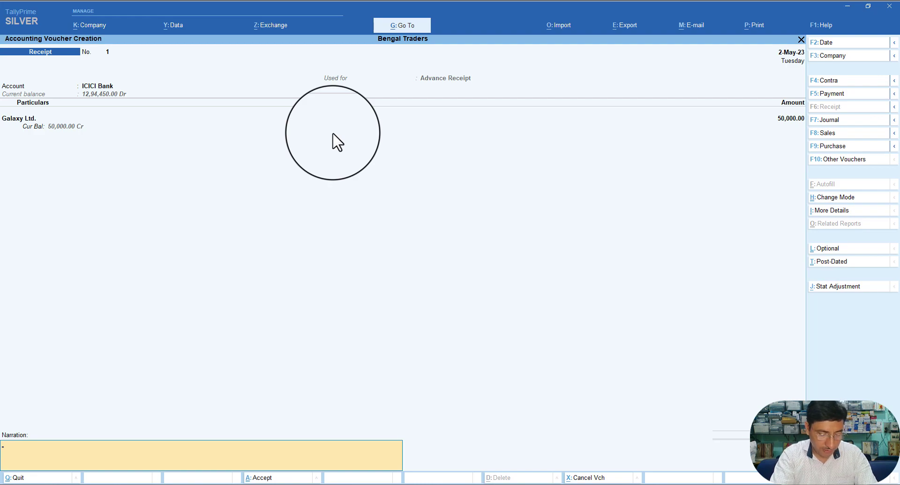
Step: Enter narration 'Being Advance Recieved from Party' and accept Receipt No. 1
type("Being A")
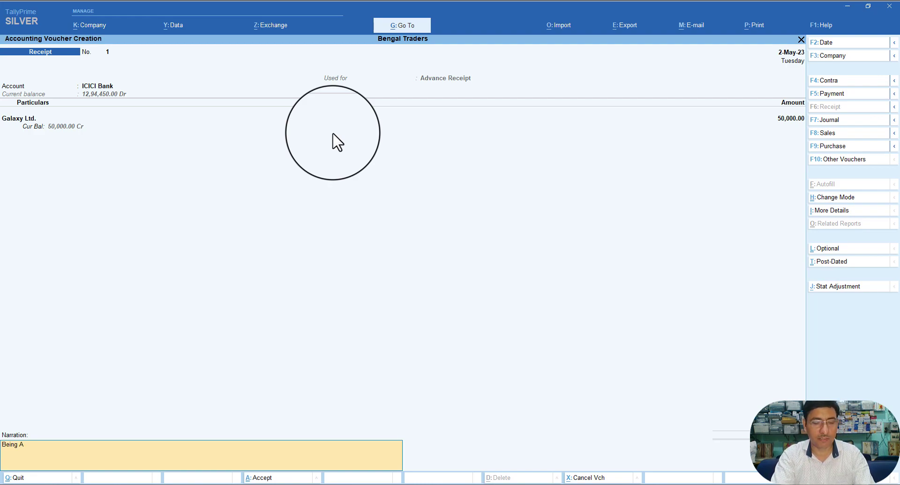
type("dvance")
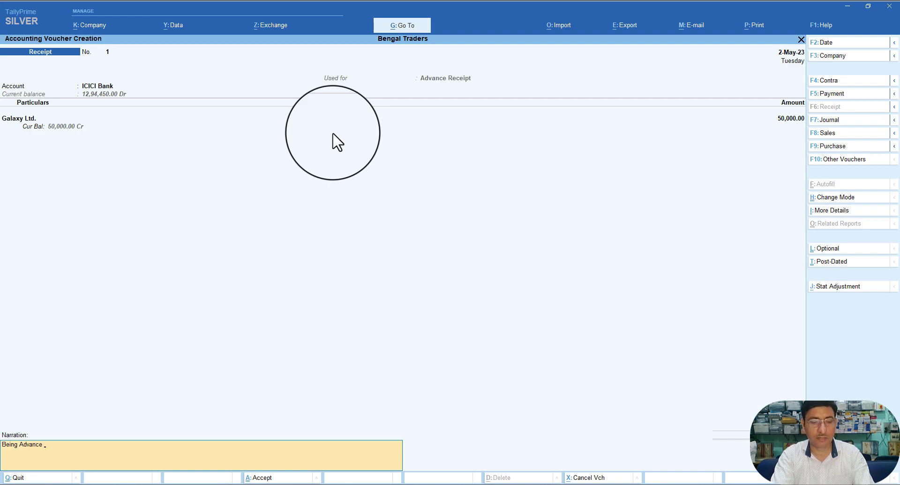
type(" Recieved from Party")
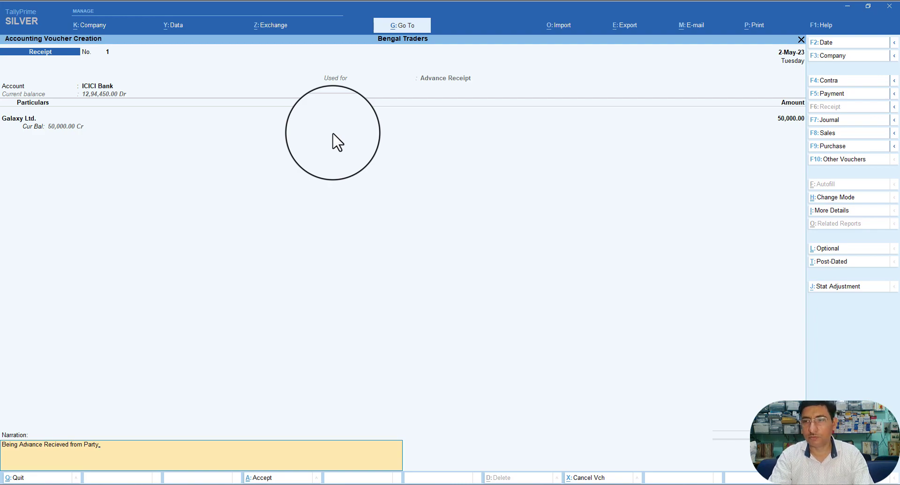
key("Return")
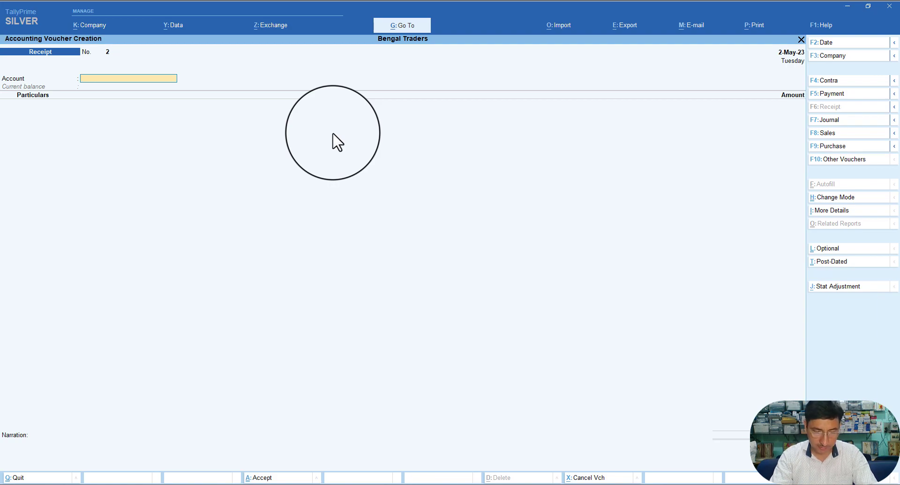
Step: Leave the blank receipt and open GSTR-1 via More Reports > GST Reports
key("Escape")
key("Down")
key("Down")
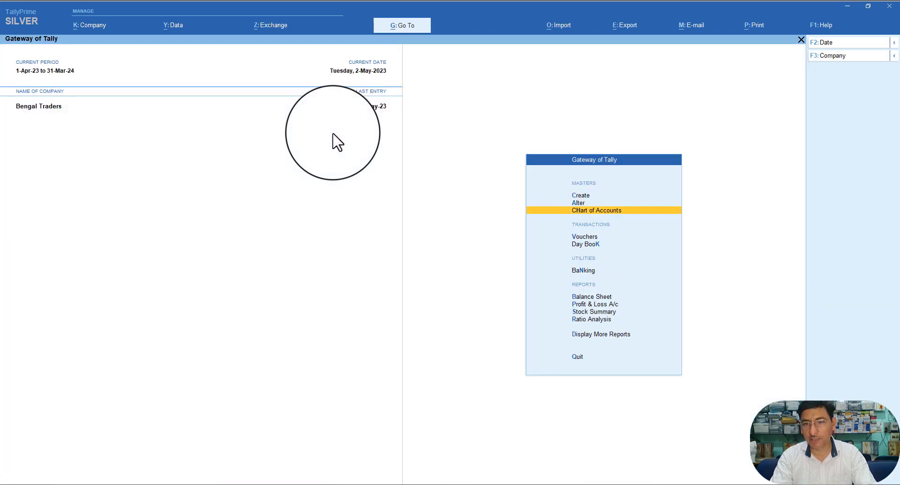
key("Down")
key("Down")
key("Down")
key("Down")
key("Down")
key("Down")
key("Down")
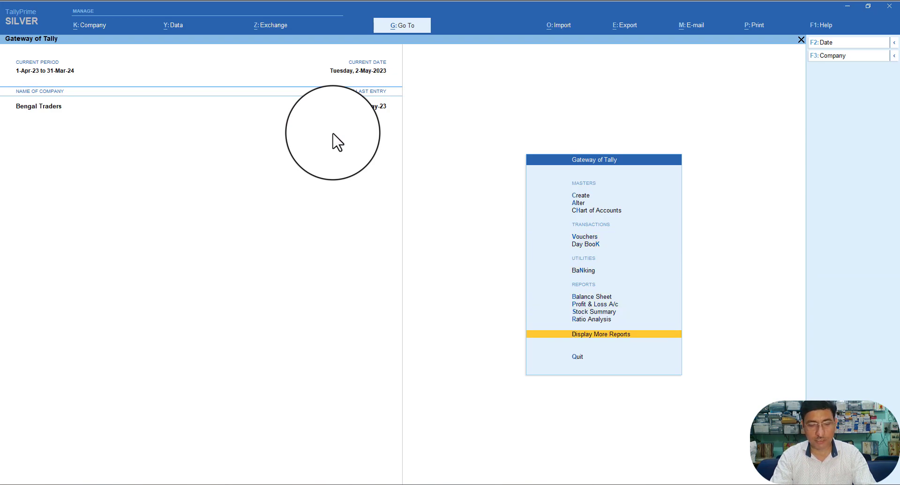
key("Return")
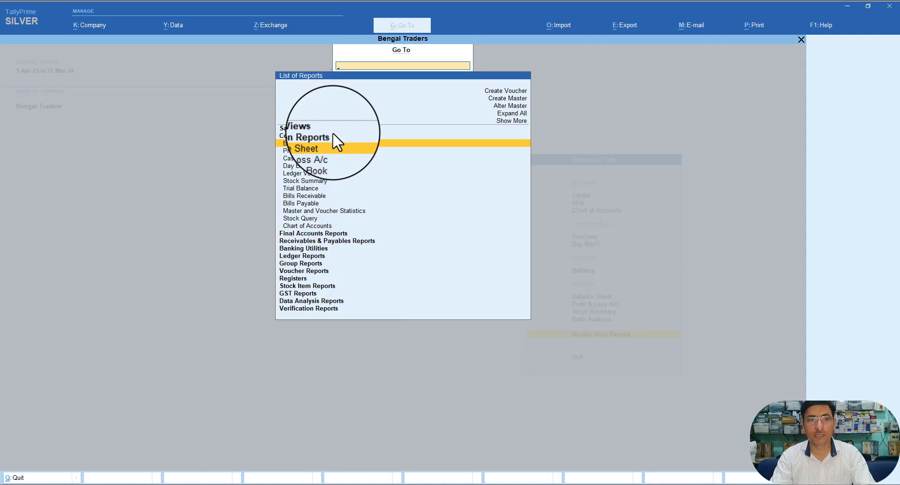
key("Down")
key("Down")
key("Down")
key("Down")
key("Down")
key("Down")
key("Down")
key("Down")
key("Down")
key("Down")
key("Down")
key("Down")
key("Down")
key("Down")
key("Down")
key("Down")
key("Down")
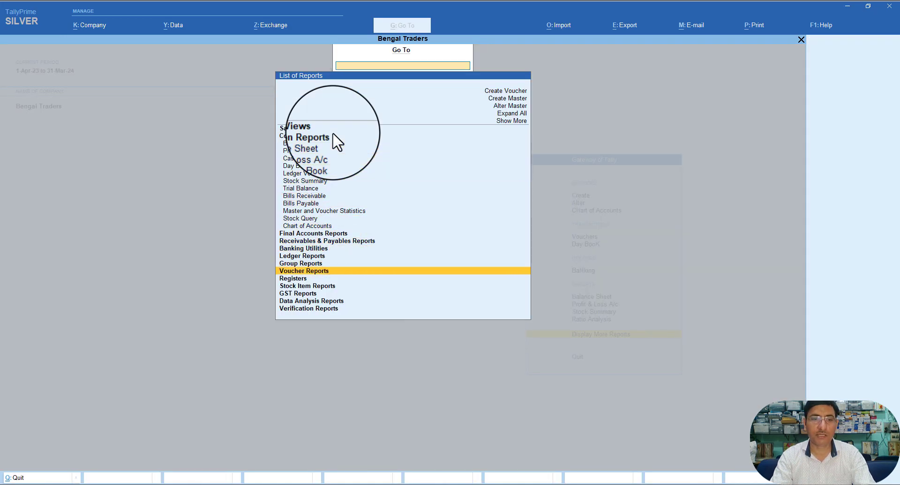
key("Down")
key("Down")
key("Down")
key("Return")
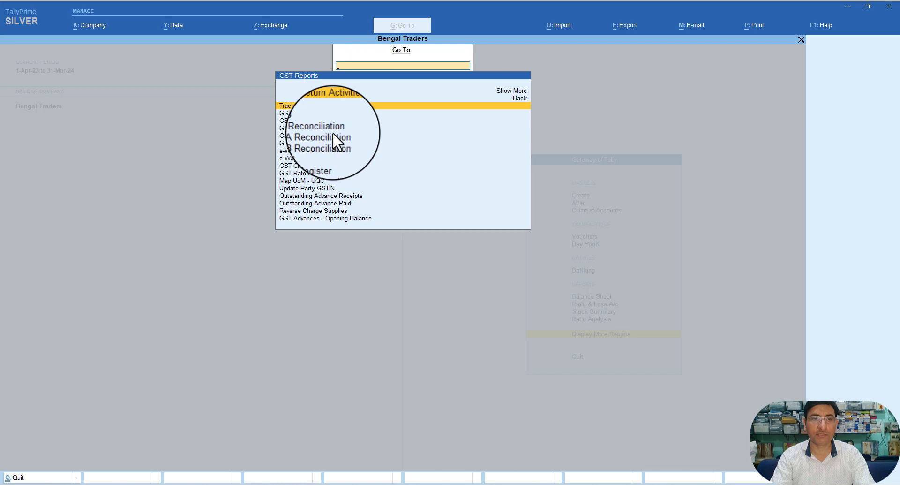
key("Down")
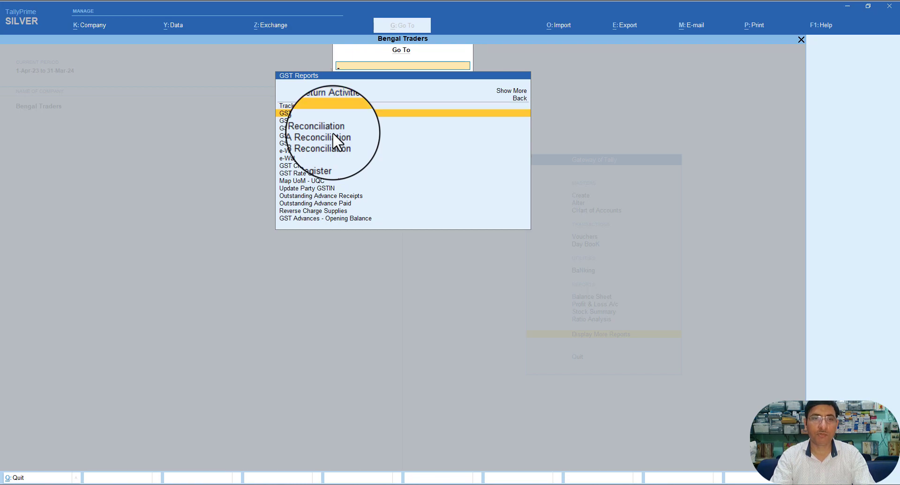
key("Return")
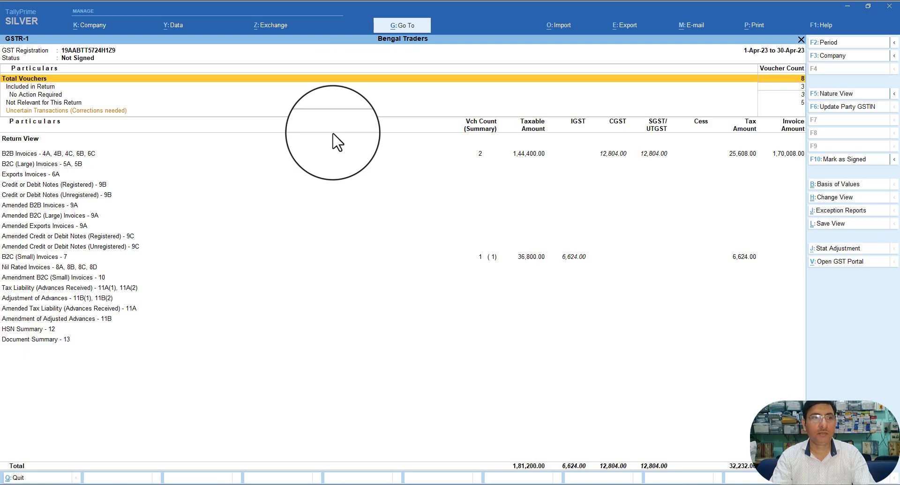
Step: View the three sales vouchers under Included in Return, then exit GSTR-1 to Gateway of Tally
key("Down")
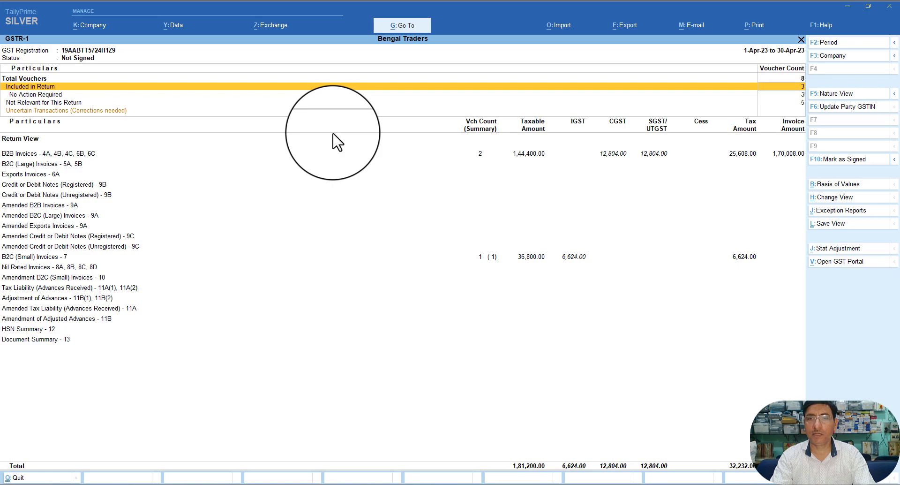
key("Return")
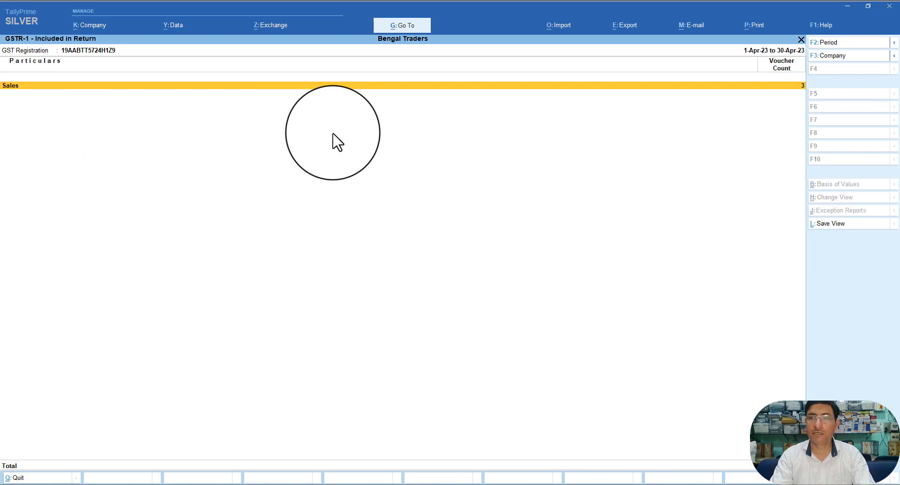
key("Return")
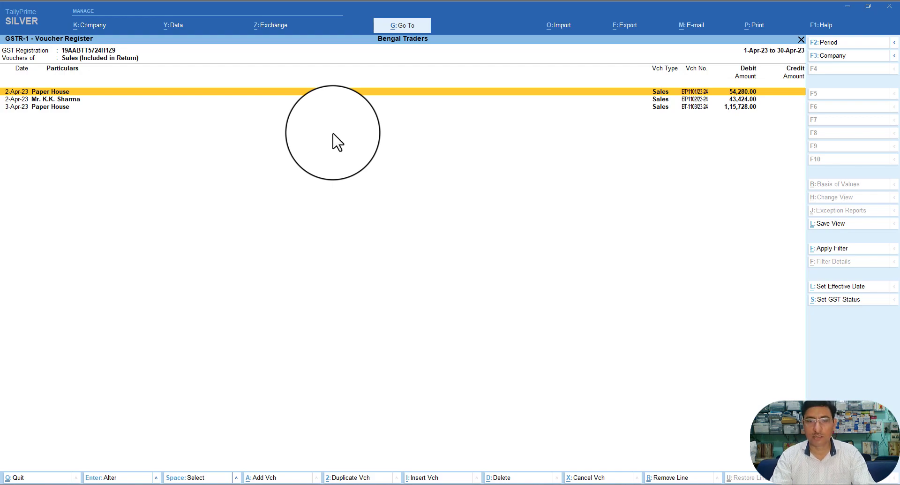
key("Escape")
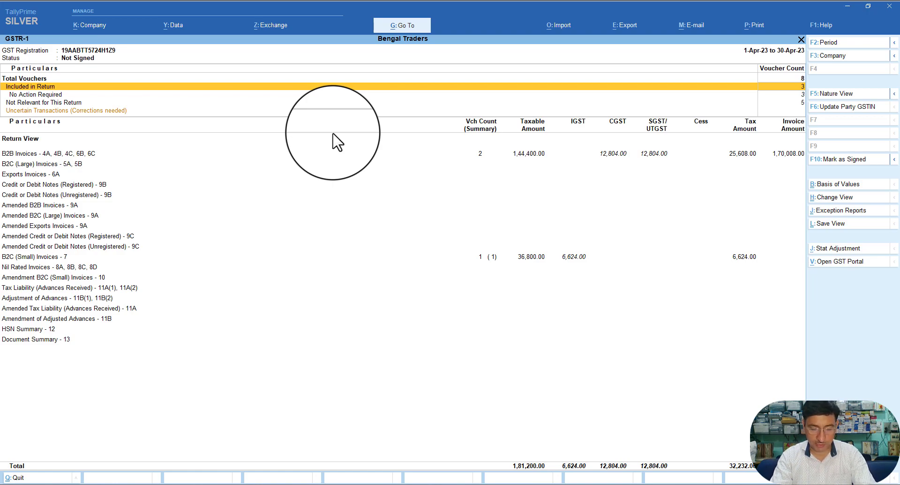
key("Down")
key("Down")
key("Down")
key("Down")
key("Down")
key("Down")
key("Down")
key("Down")
key("Down")
key("Down")
key("Down")
key("Down")
key("Down")
key("Down")
key("Down")
key("Down")
key("Down")
key("Down")
key("Down")
key("Down")
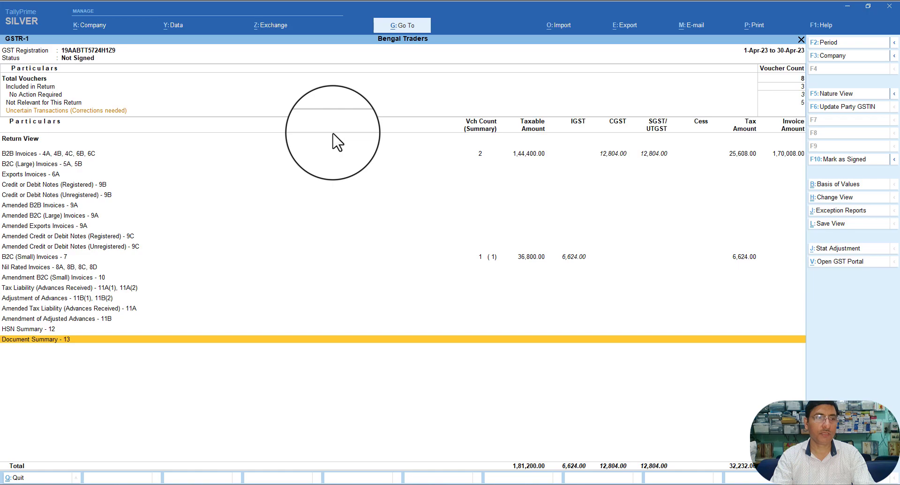
key("Escape")
key("Escape")
key("Escape")
key("Escape")
Step: Go through Display More Reports > GST Reports to bring up GSTR-1 for April 2023 again
key("n")
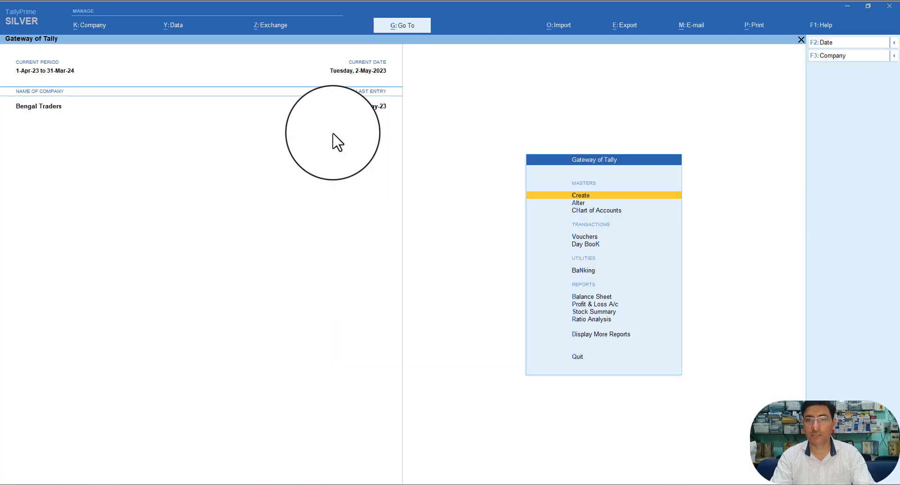
key("Down")
key("Down")
key("Down")
key("Down")
key("Down")
key("Down")
key("Down")
key("Down")
key("Down")
key("Down")
key("Return")
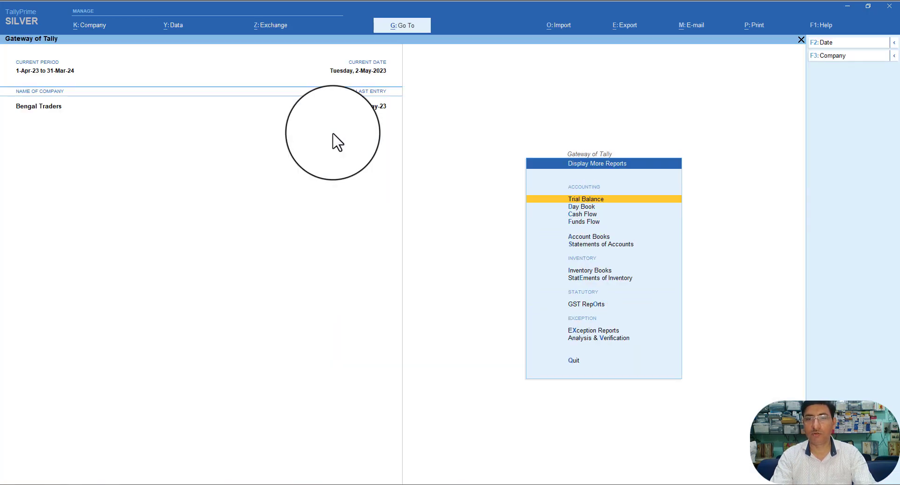
key("Down")
key("Down")
key("Down")
key("Down")
key("Down")
key("Down")
key("Down")
key("Down")
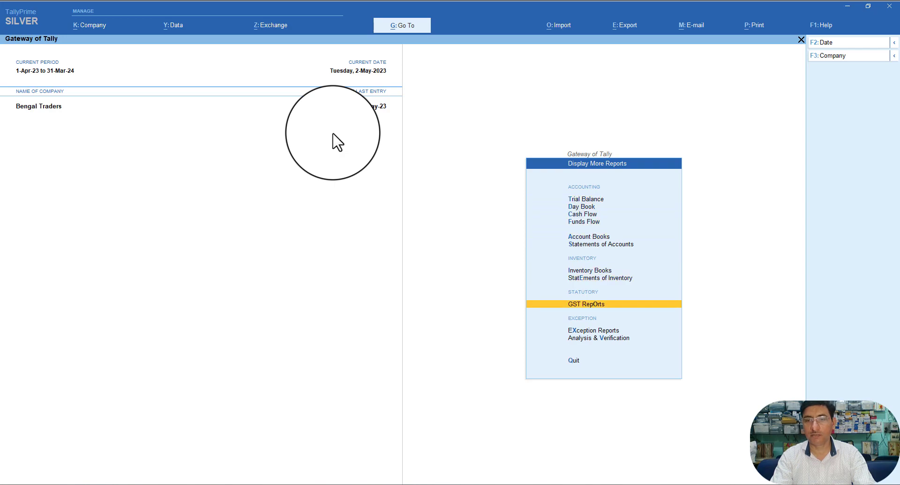
key("Return")
key("Down")
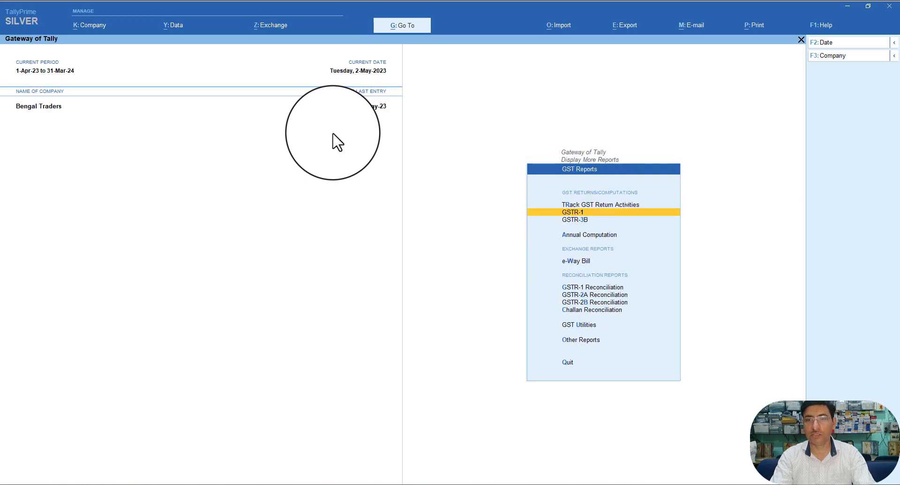
key("Return")
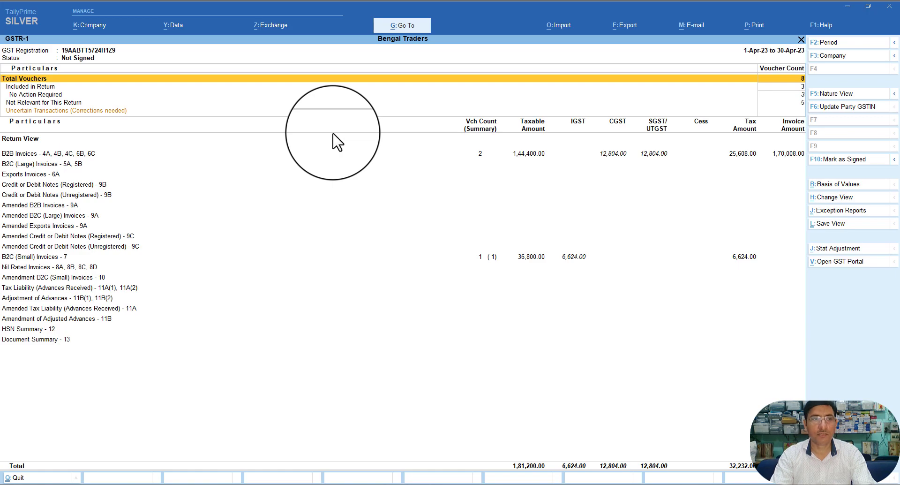
key("Down")
key("Down")
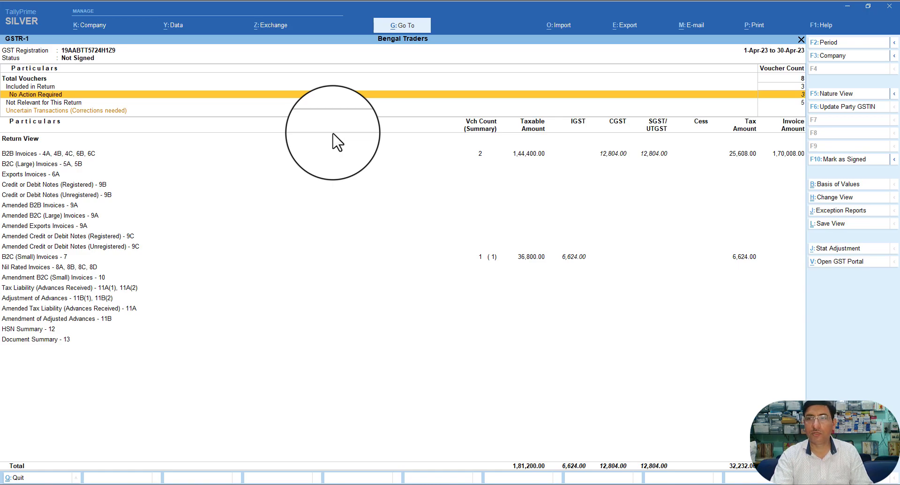
Step: Look at the No Action Required vouchers in GSTR-1 and back out
key("Up")
key("Down")
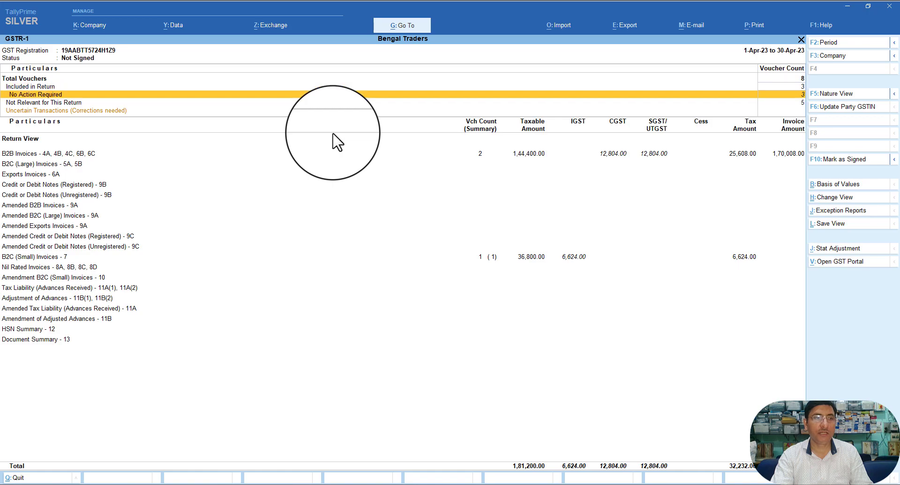
key("Return")
key("Return")
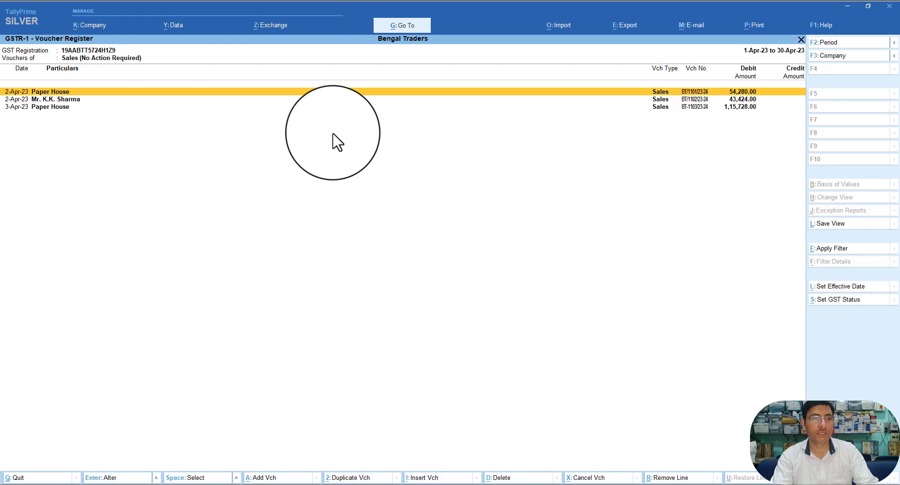
key("Escape")
key("Escape")
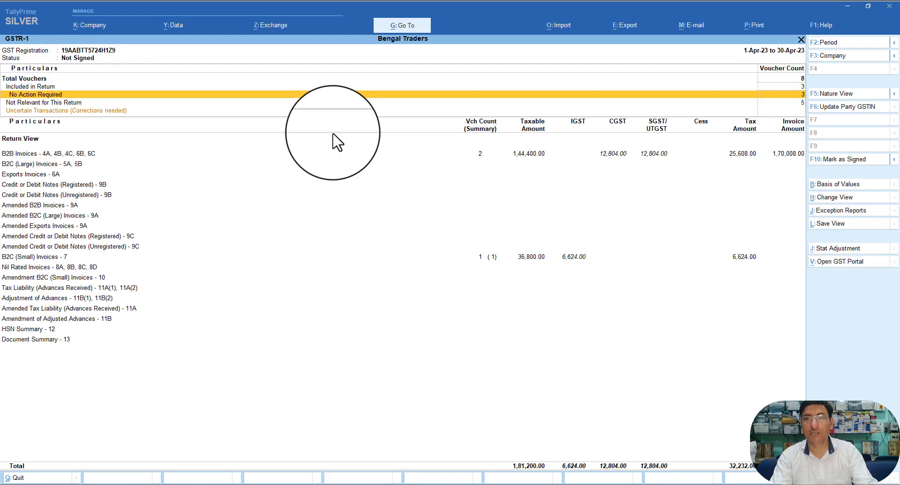
Step: Review the five Not Relevant for This Return vouchers, then return to Tax Liability (Advances Received)
key("Down")
key("Return")
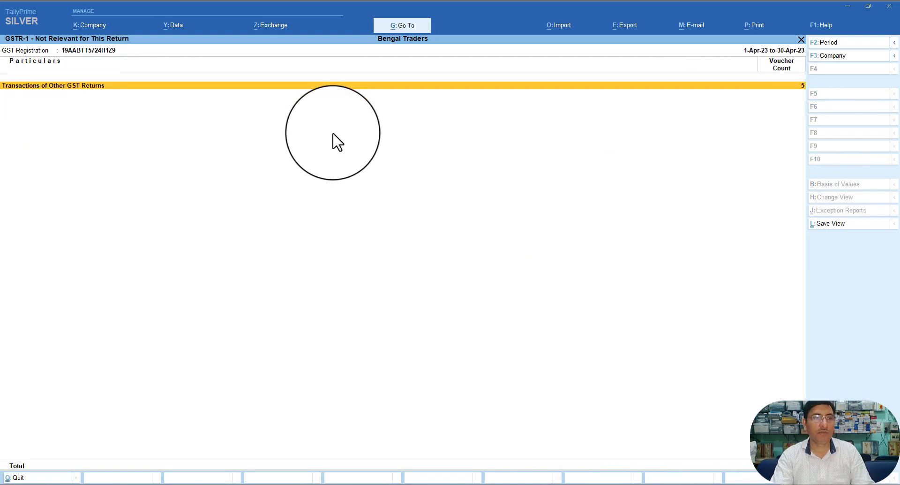
key("Return")
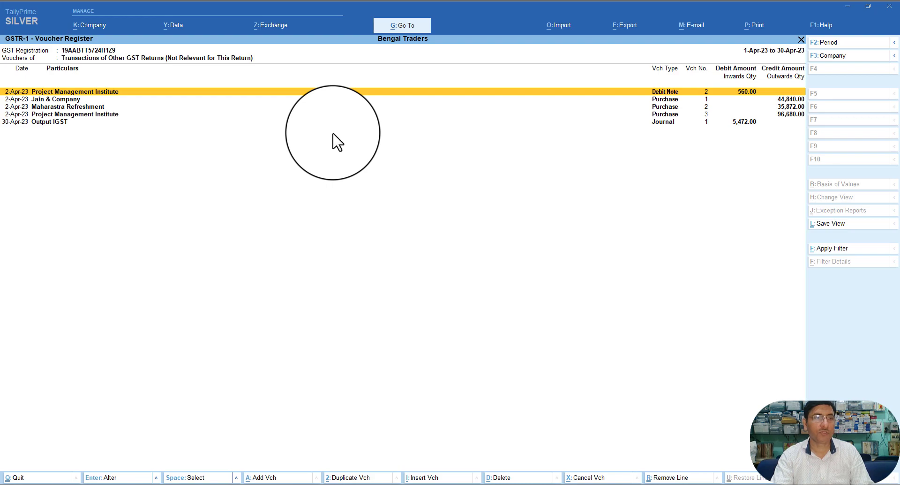
key("Down")
key("Down")
key("Down")
key("Down")
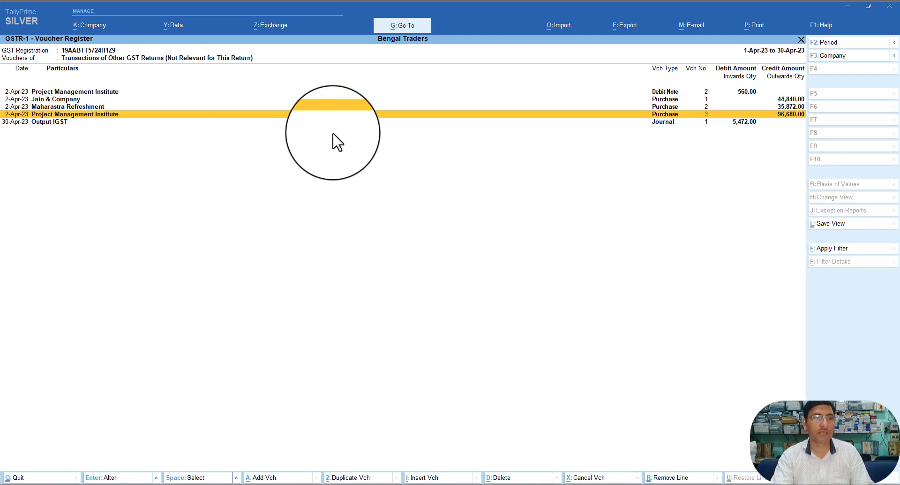
key("Escape")
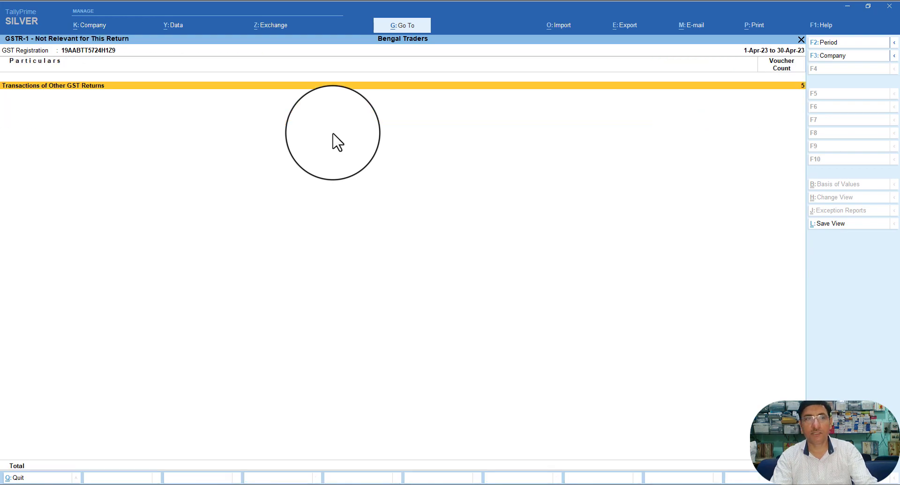
key("Escape")
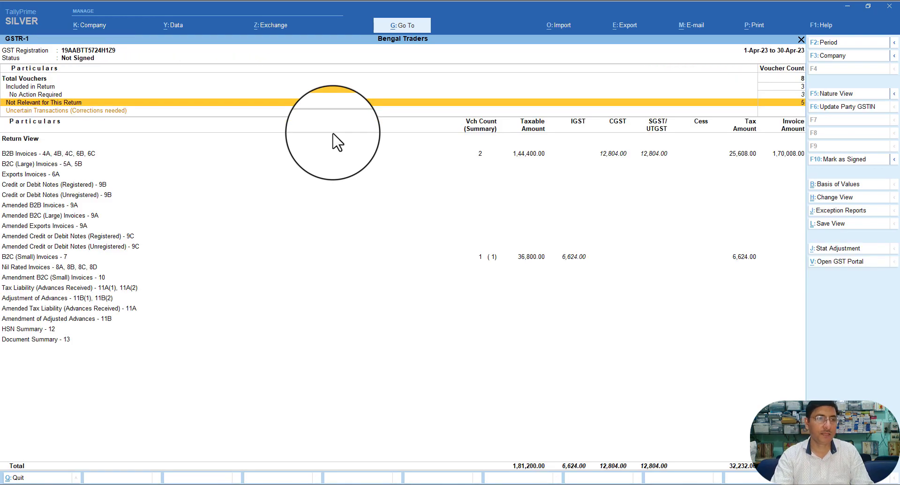
key("Down")
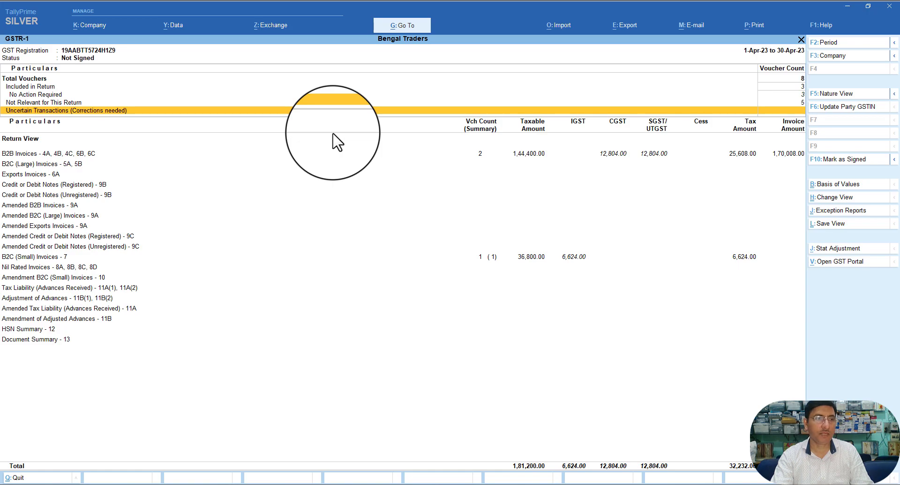
key("Down")
key("Down")
key("Down")
key("Down")
key("Down")
key("Down")
key("Down")
key("Down")
key("Down")
key("Down")
key("Down")
key("Down")
key("Down")
key("Down")
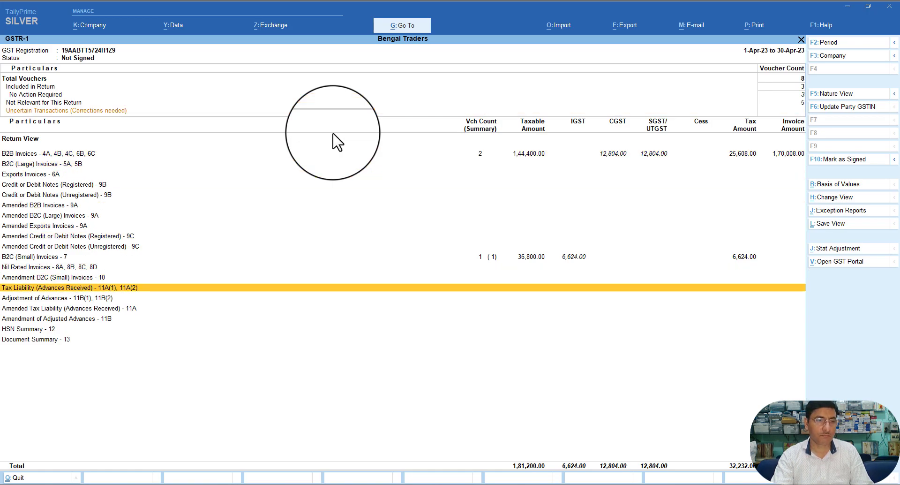
key("Down")
key("Up")
key("Up")
key("Up")
key("Up")
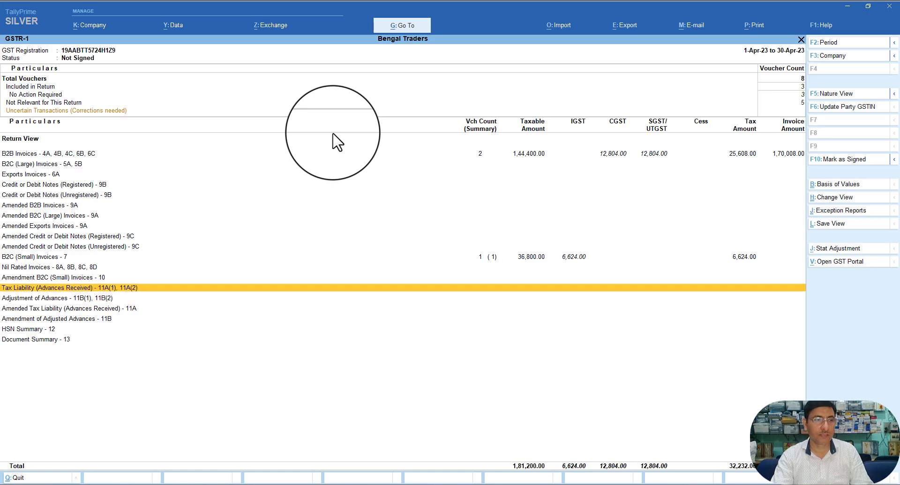
key("Down")
key("Down")
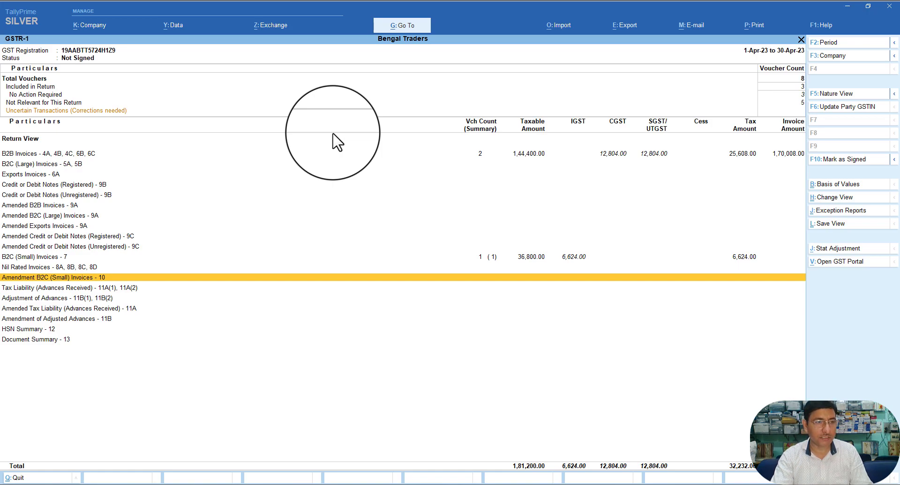
key("Up")
key("Up")
key("Up")
key("Up")
key("Up")
key("Up")
key("Up")
key("Up")
key("Up")
key("Up")
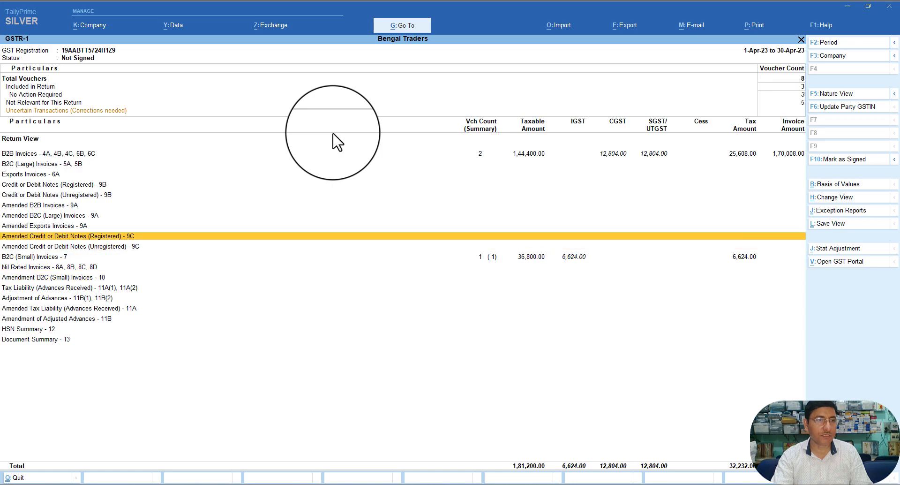
key("Up")
key("Up")
key("Up")
key("Up")
key("Up")
key("Up")
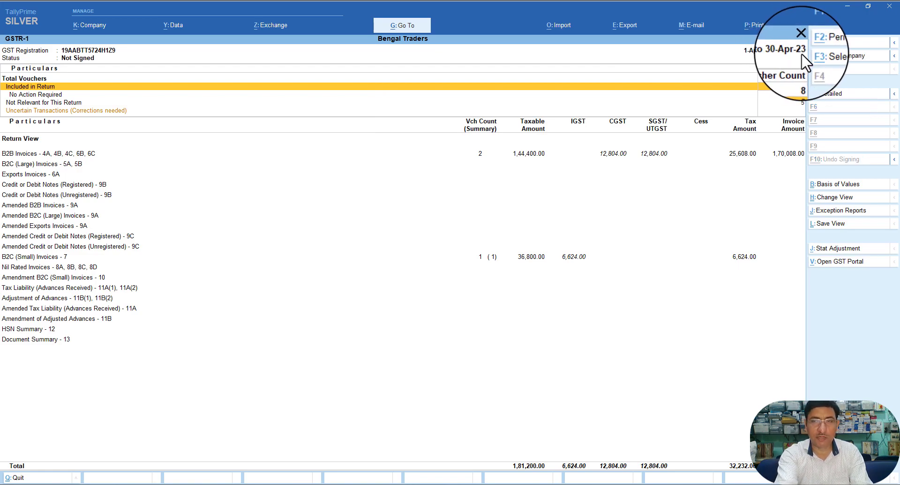
Step: Set the GSTR-1 period from 1-5-2023 to 31-5-2023 with F2
key("F2")
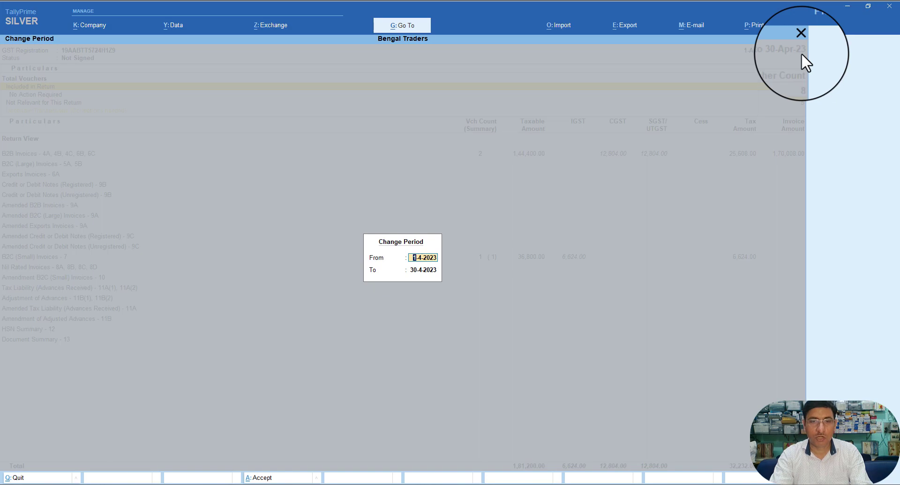
key("BackSpace")
type("1.")
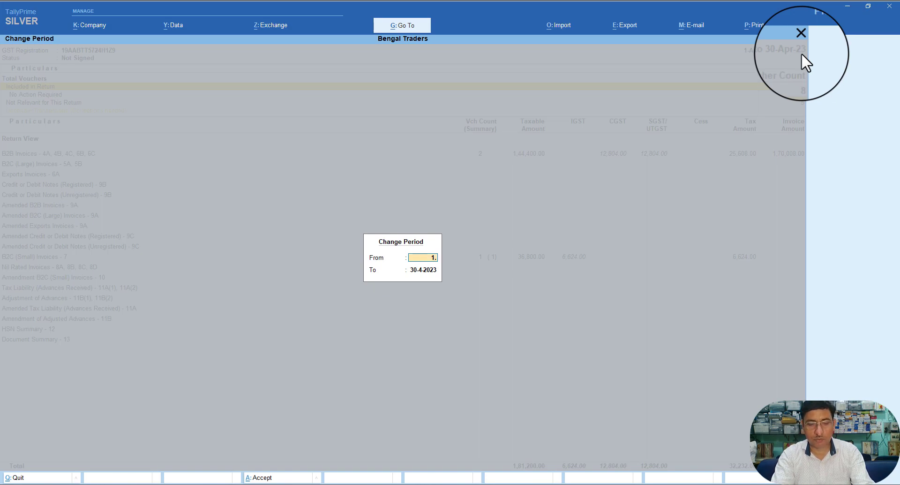
type("5.")
key("Return")
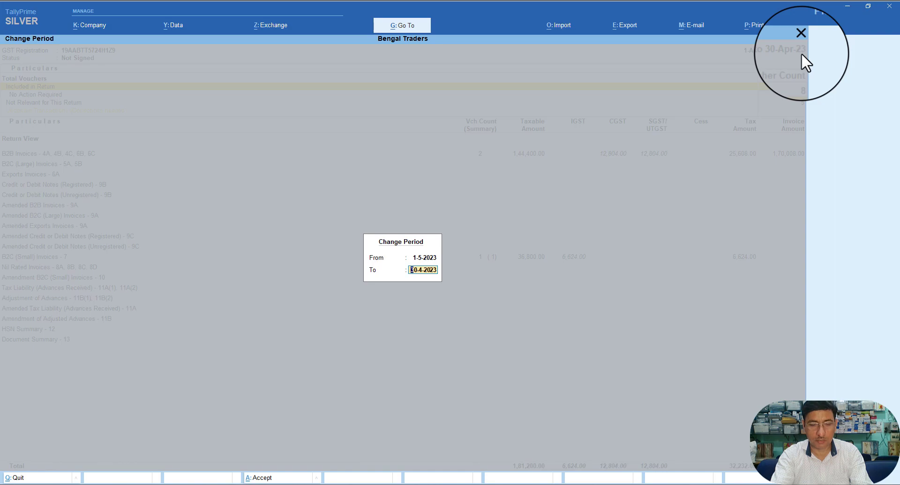
type("30")
key("BackSpace")
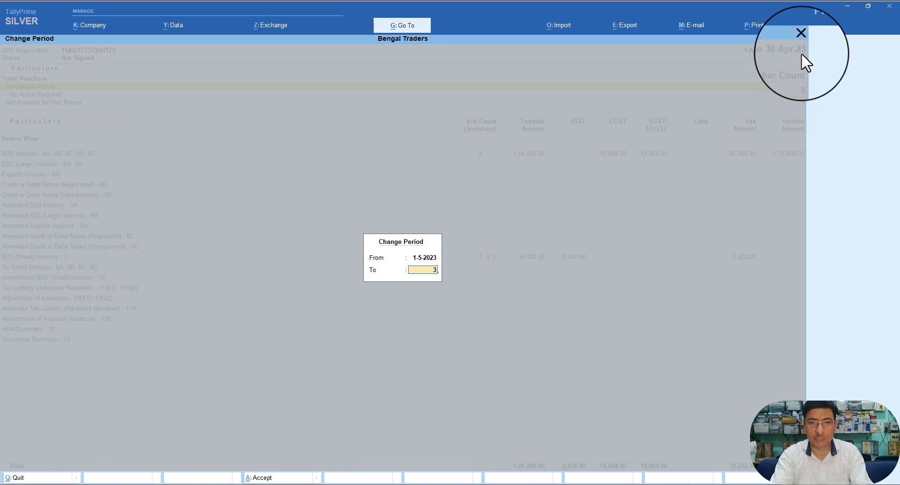
type("1.5")
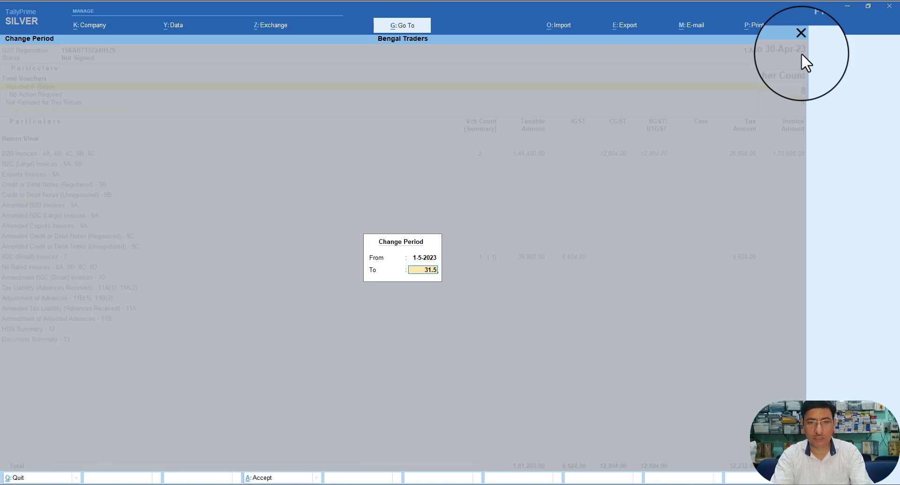
key("Return")
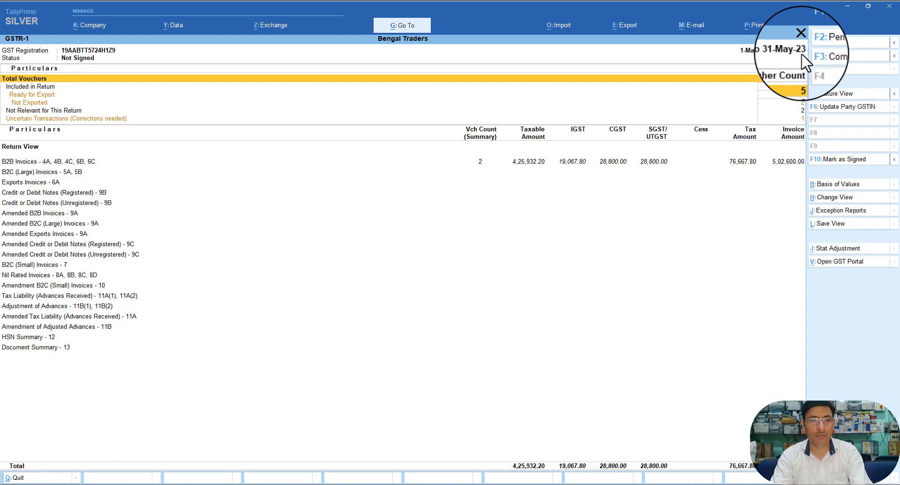
key("Down")
key("Down")
key("Up")
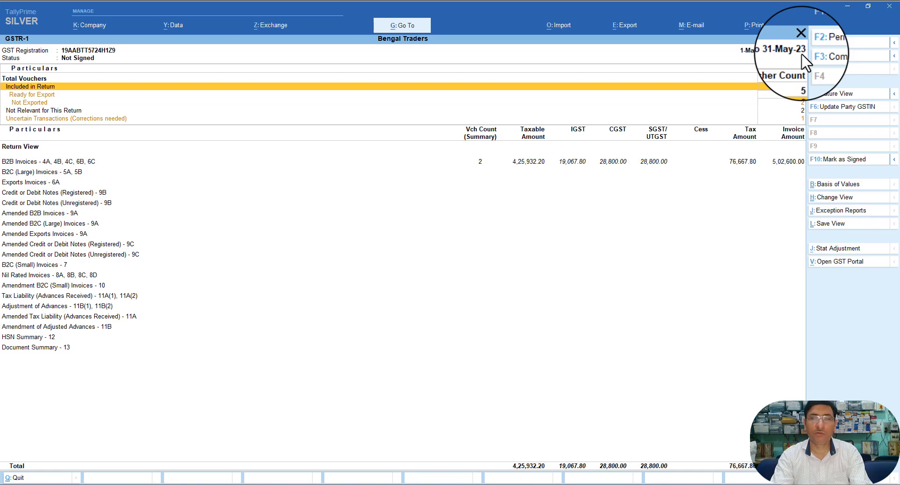
key("Return")
key("Return")
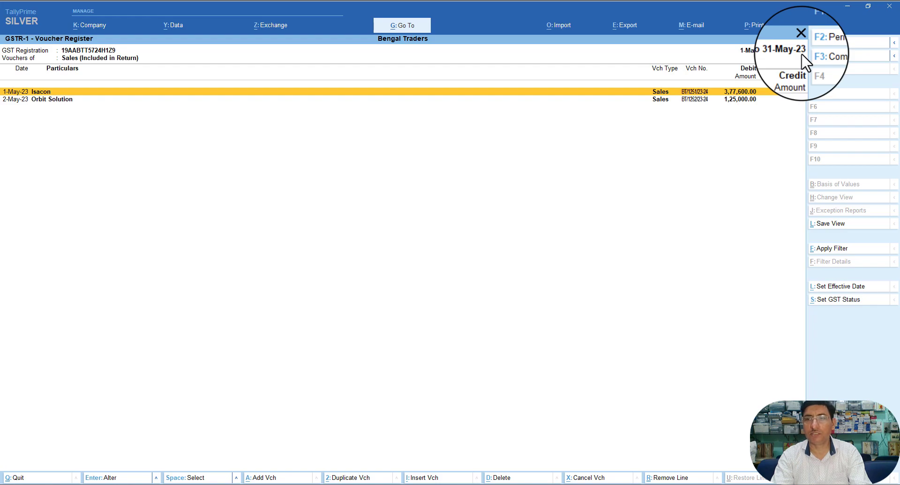
key("Escape")
key("Escape")
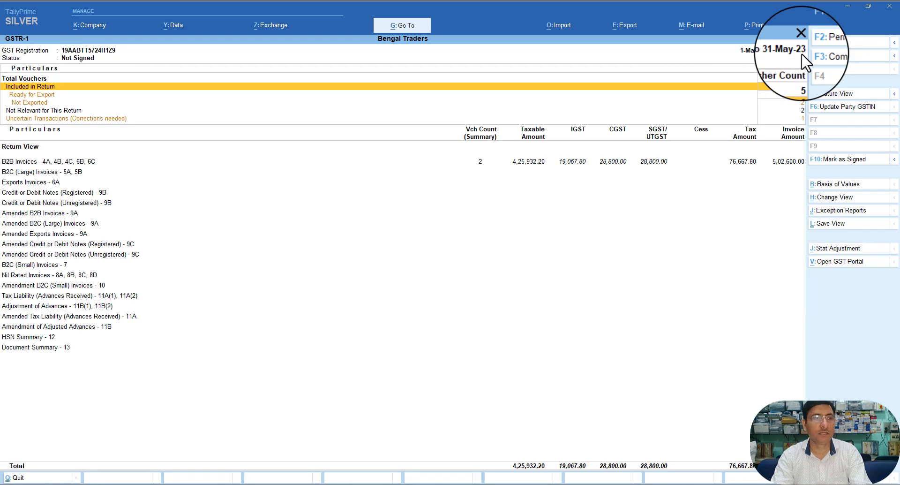
key("Down")
key("Return")
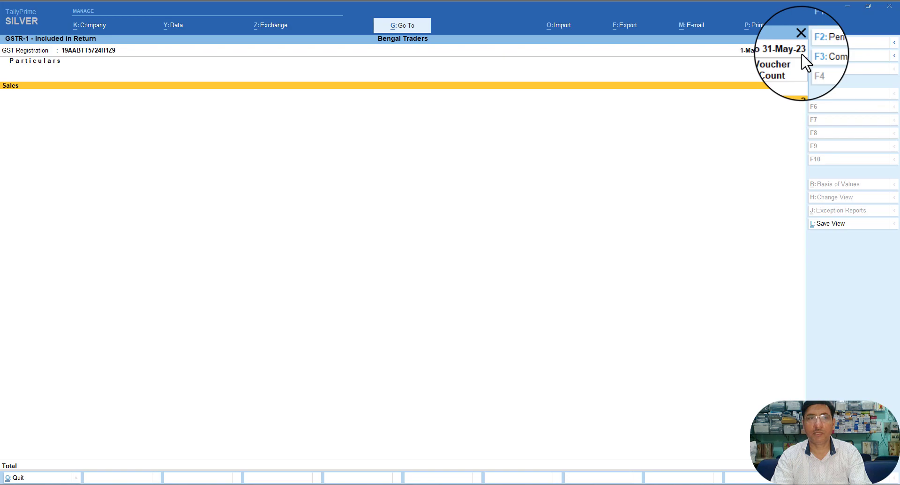
key("Return")
key("Escape")
key("Escape")
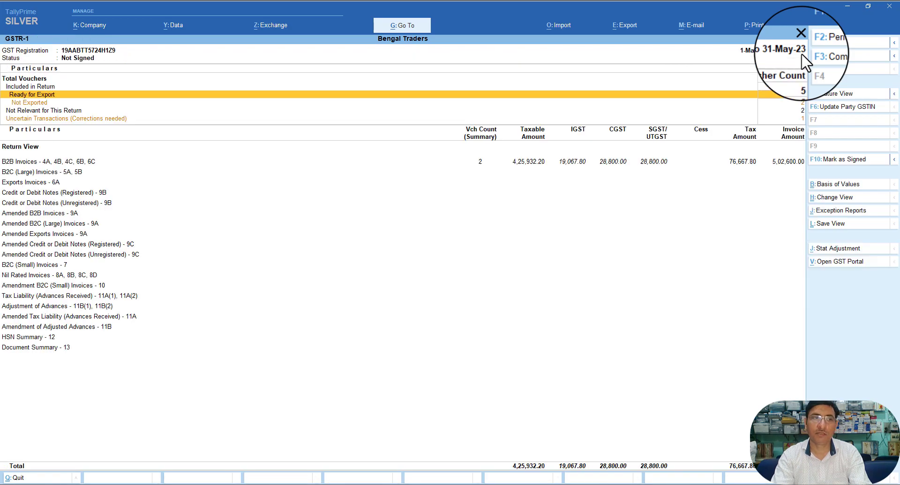
key("Down")
key("Down")
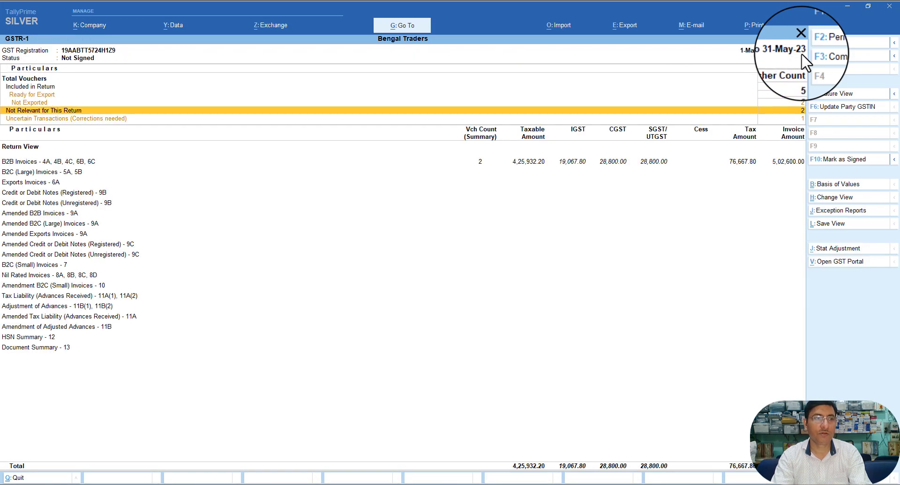
key("Return")
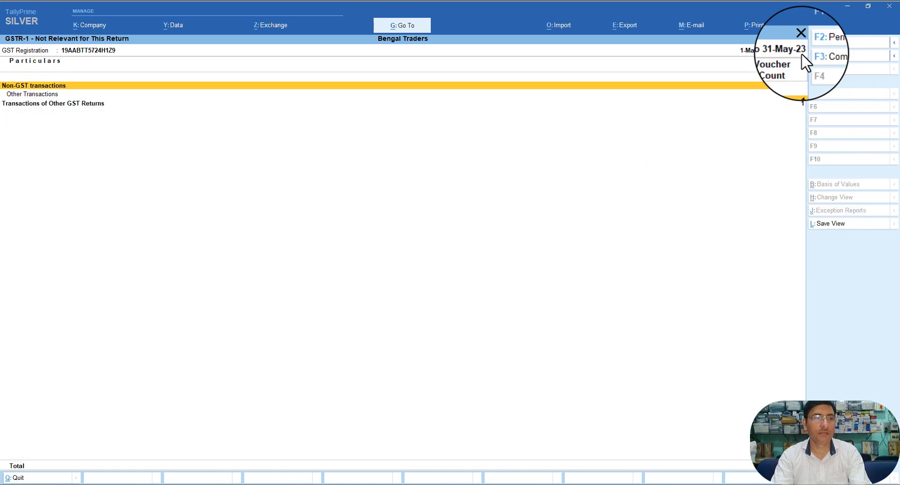
key("Down")
key("Down")
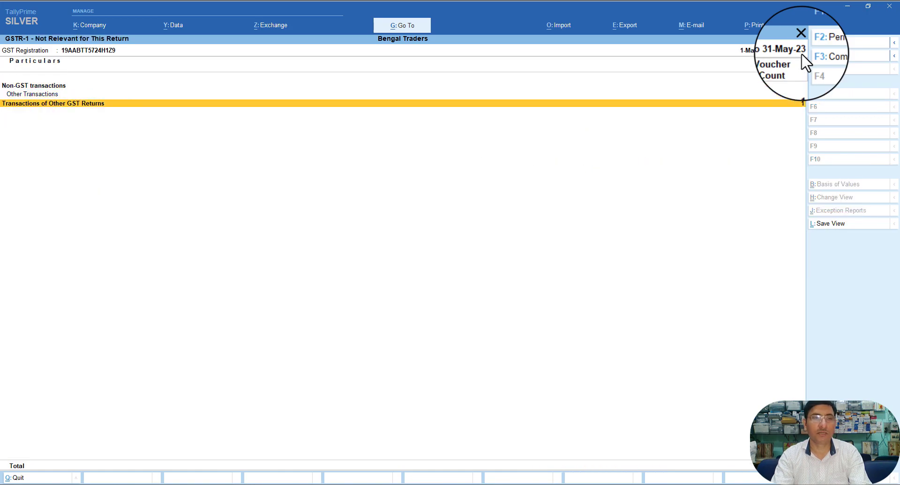
key("Up")
key("Up")
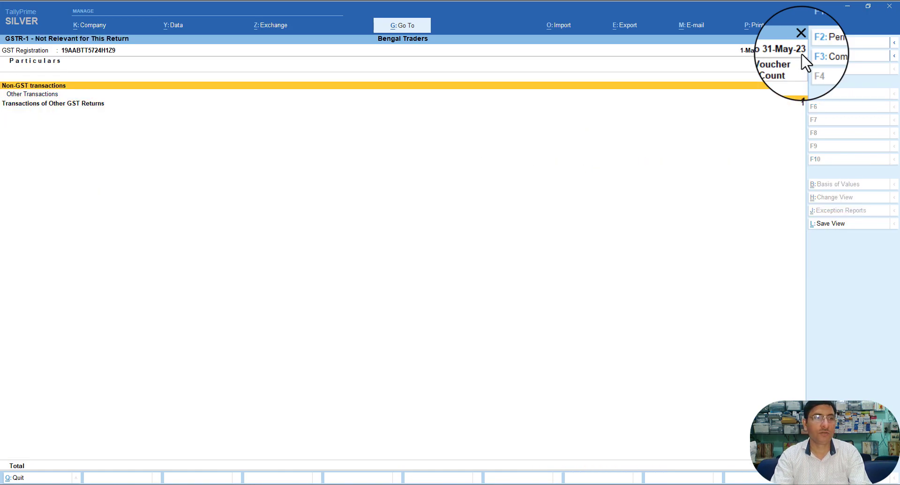
key("alt+F5")
key("Down")
key("Return")
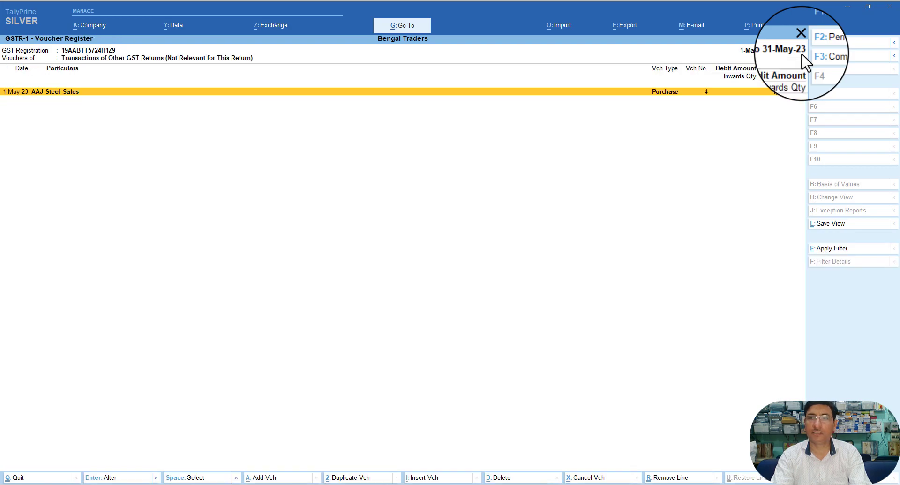
key("Return")
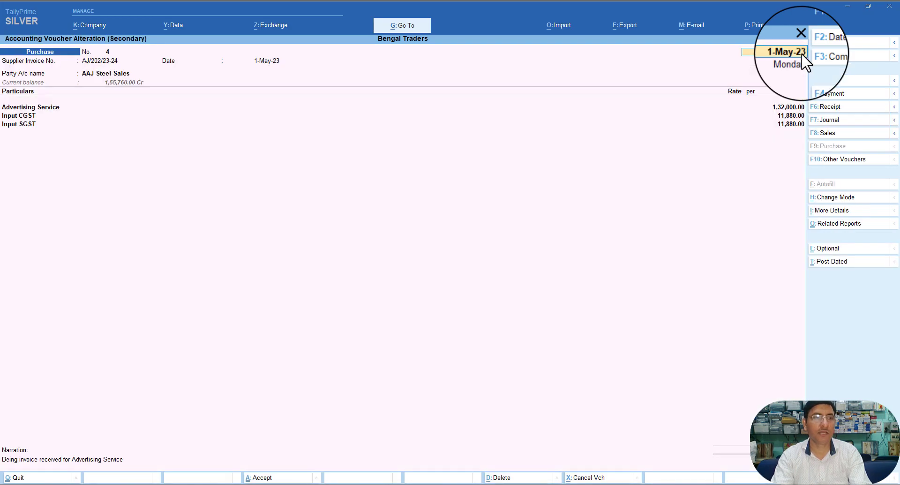
key("Escape")
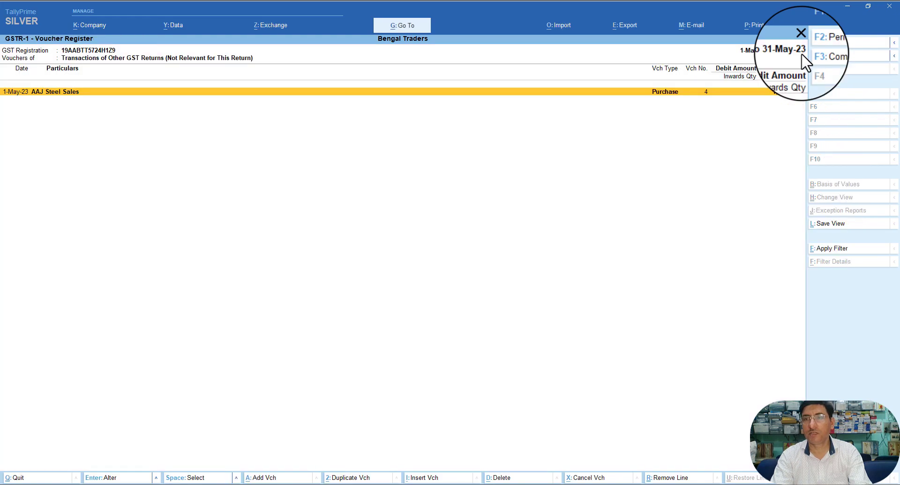
key("Escape")
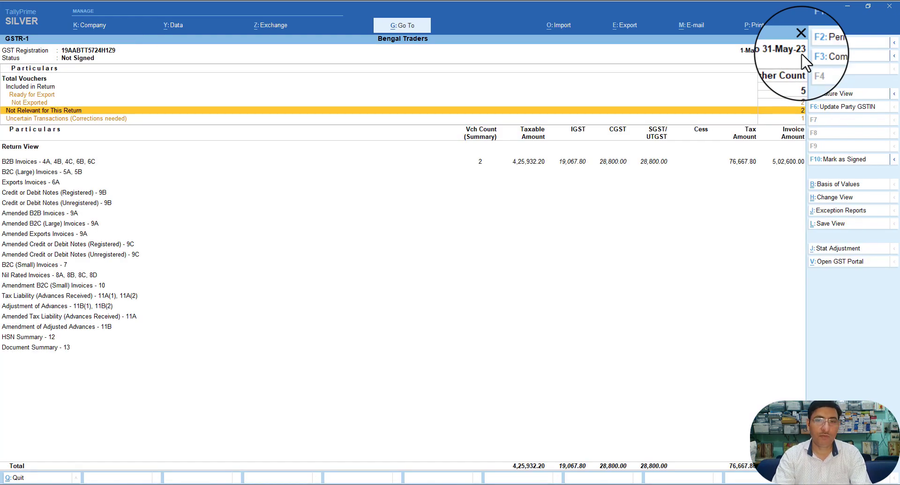
Step: Scroll the GSTR-1 return sections from B2C (Large) Invoices down to Document Summary
key("Down")
key("Down")
key("Down")
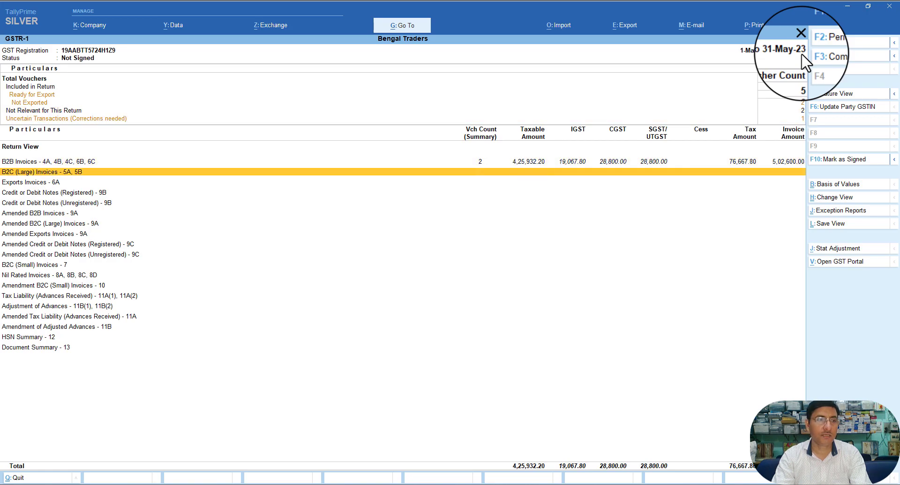
key("Down")
key("Down")
key("Down")
key("Down")
key("Down")
key("Down")
key("Down")
key("Down")
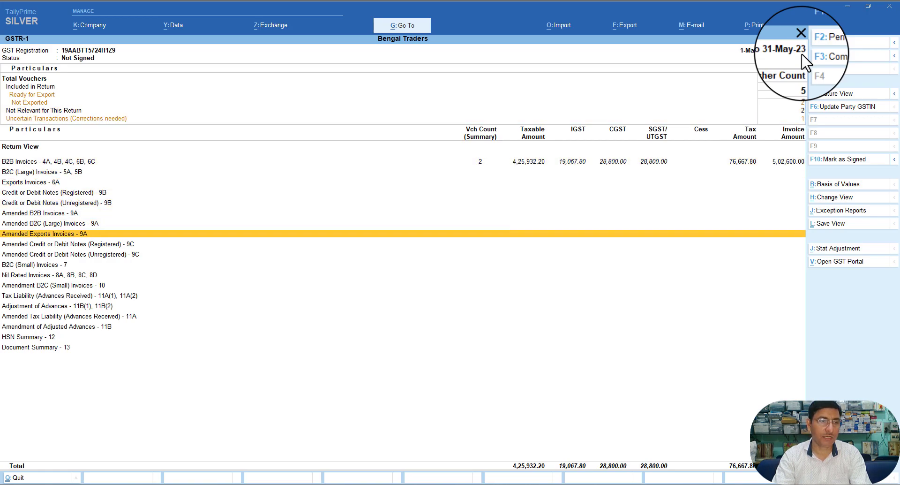
key("Down")
key("Down")
key("Down")
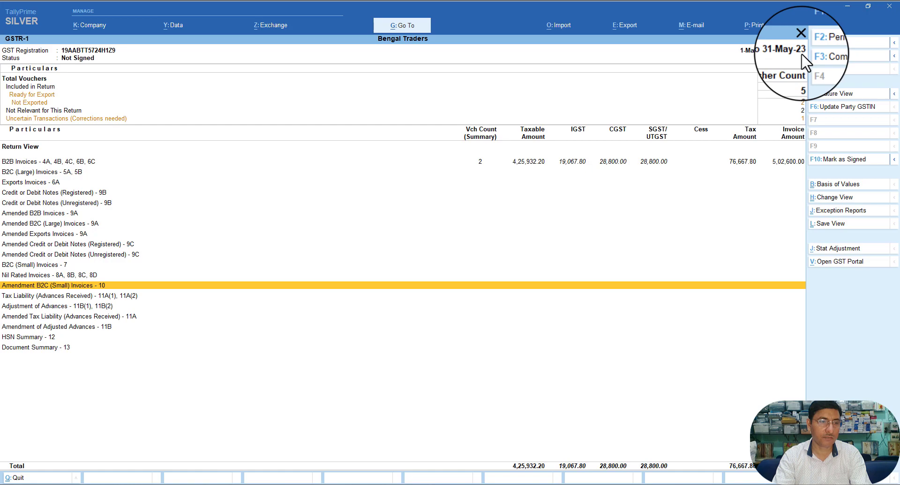
key("Down")
key("Down")
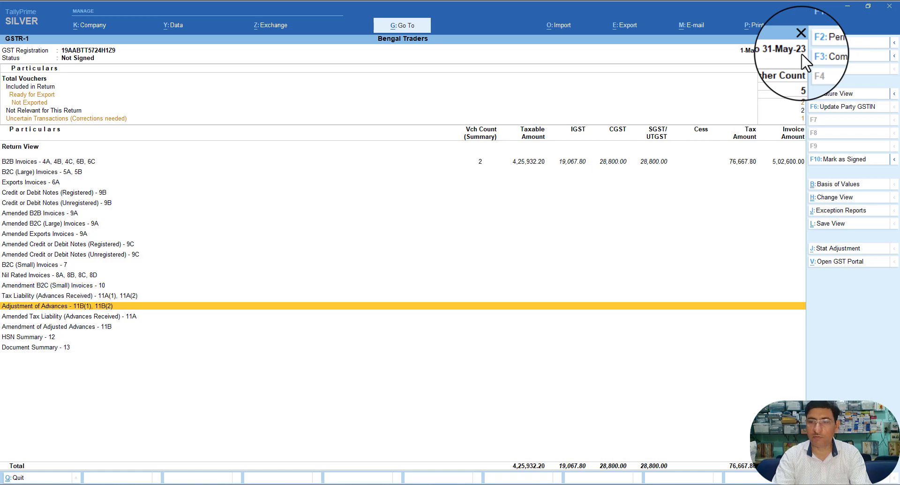
key("Down")
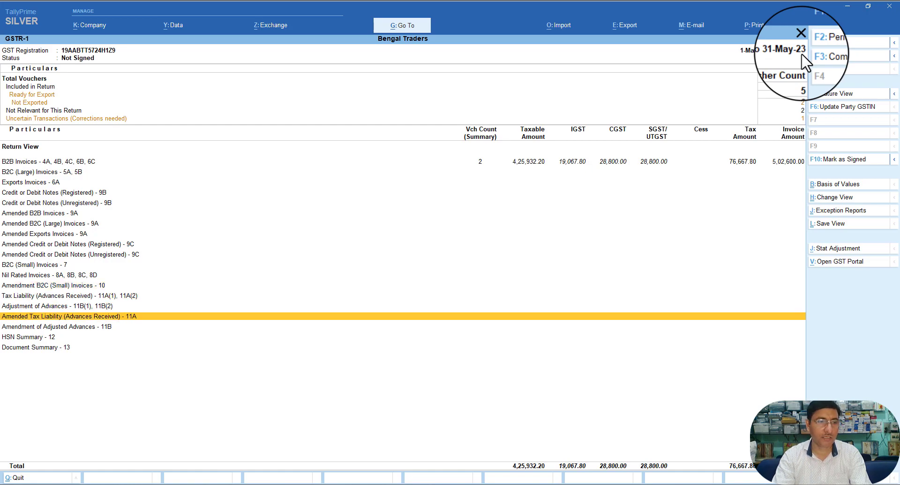
key("Down")
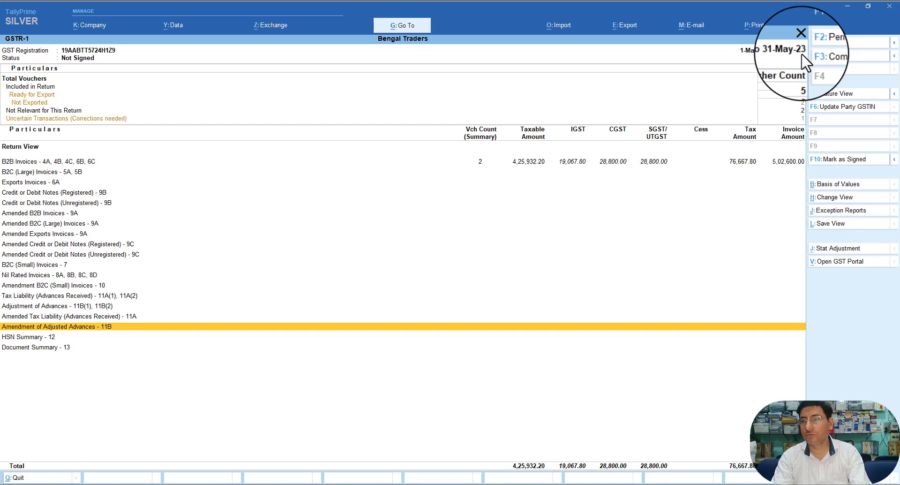
key("Down")
key("Down")
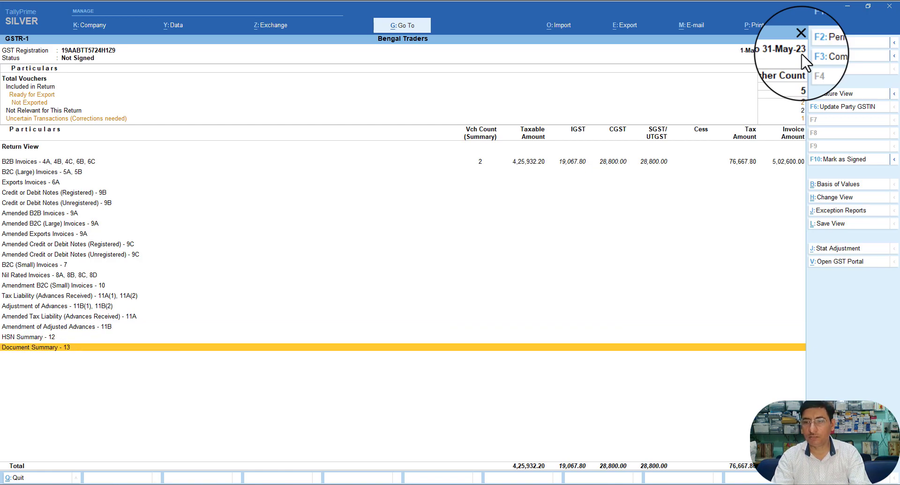
key("Up")
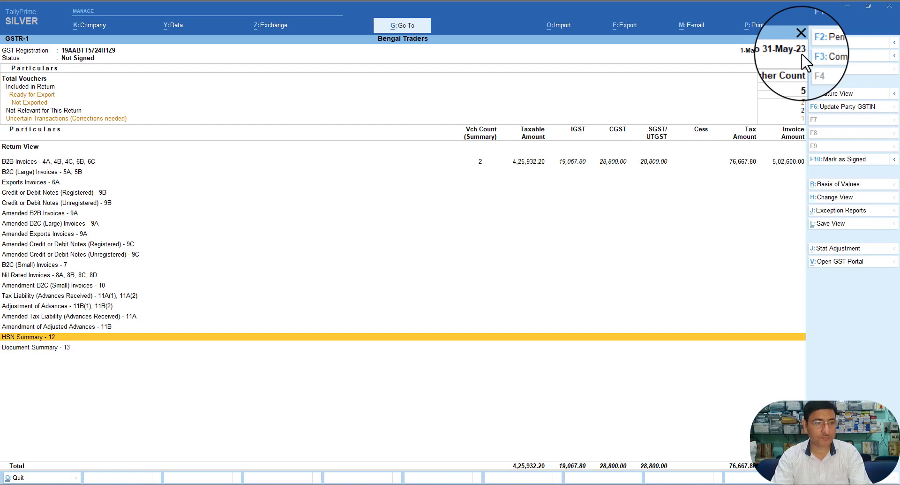
key("Down")
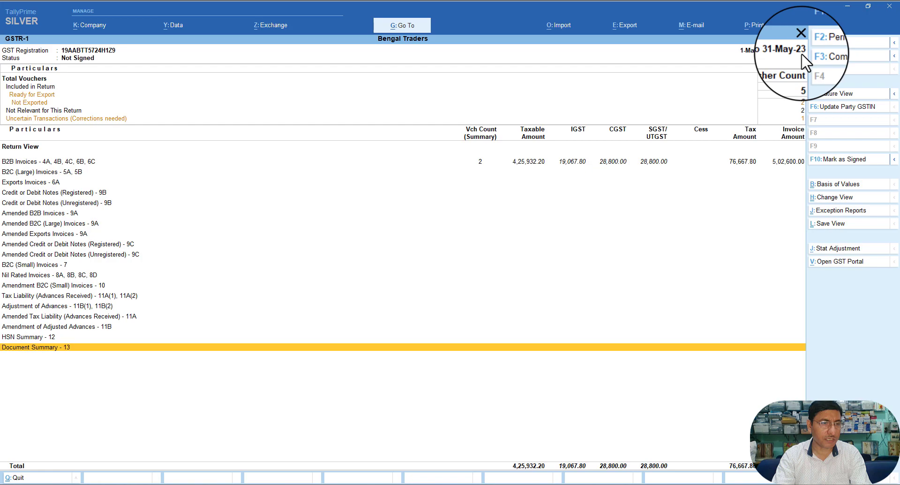
key("Up")
key("Up")
key("Up")
key("Up")
key("Up")
key("Up")
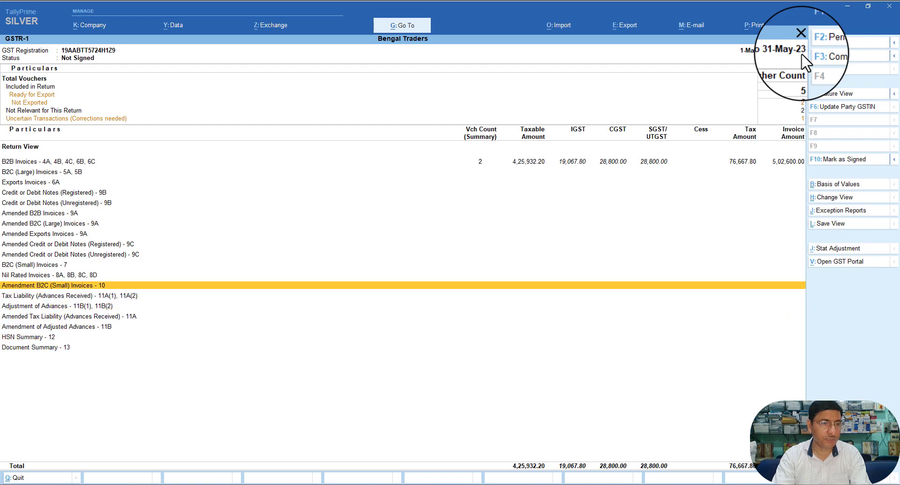
Step: Open Tax Liability (Advances Received) 11A(1), 11A(2), see it's empty, and exit to GST Reports
key("Down")
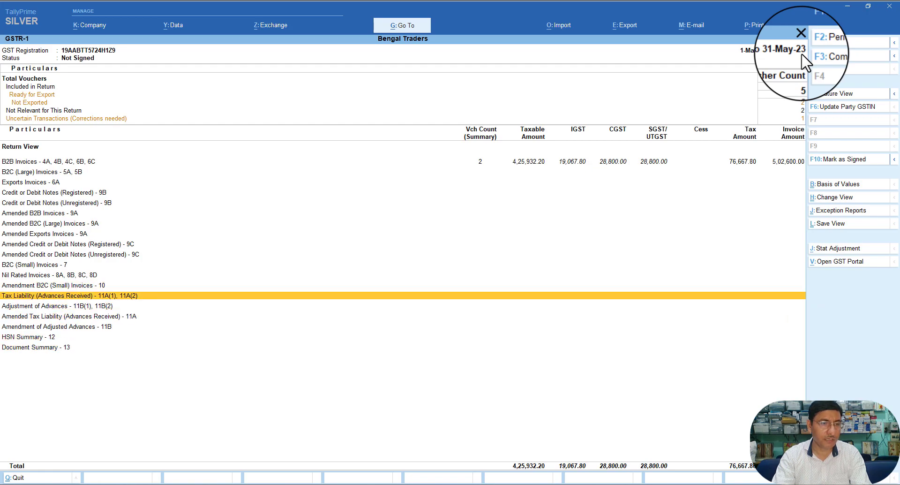
key("Return")
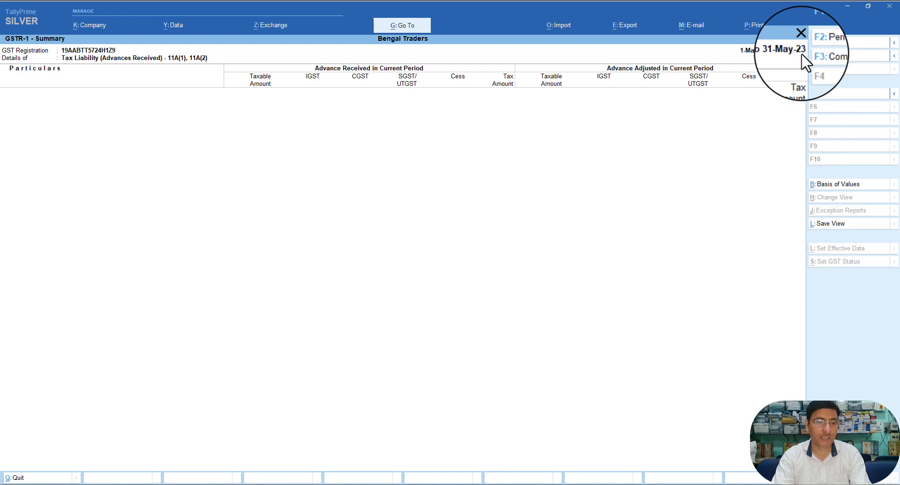
key("Escape")
key("Escape")
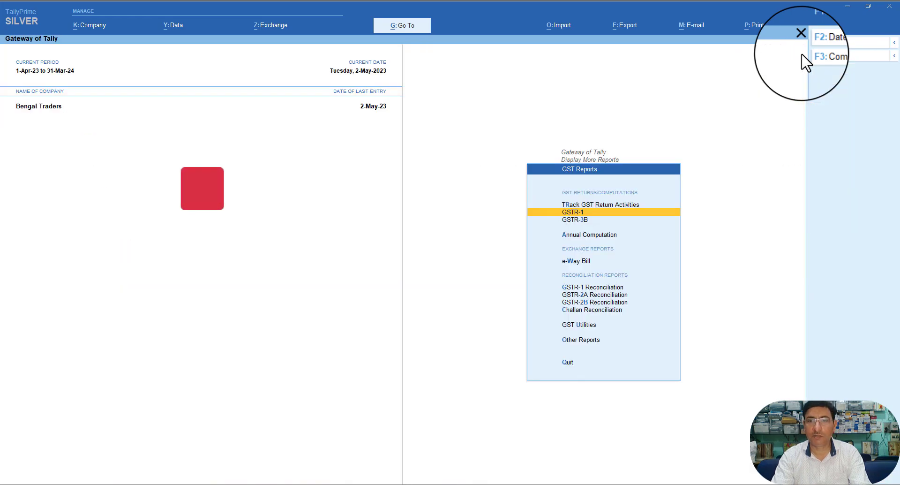
key("Escape")
key("Escape")
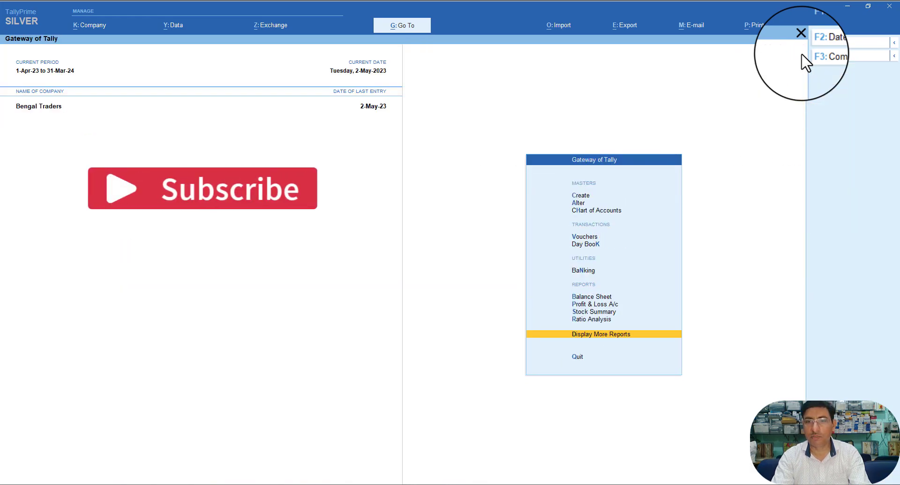
Step: Open the Day Book from 1-Apr-23 and select Galaxy Ltd.'s 50,000 Receipt No. 1 for alteration
key("Up")
key("Up")
key("Up")
key("Up")
key("Up")
key("Up")
key("Up")
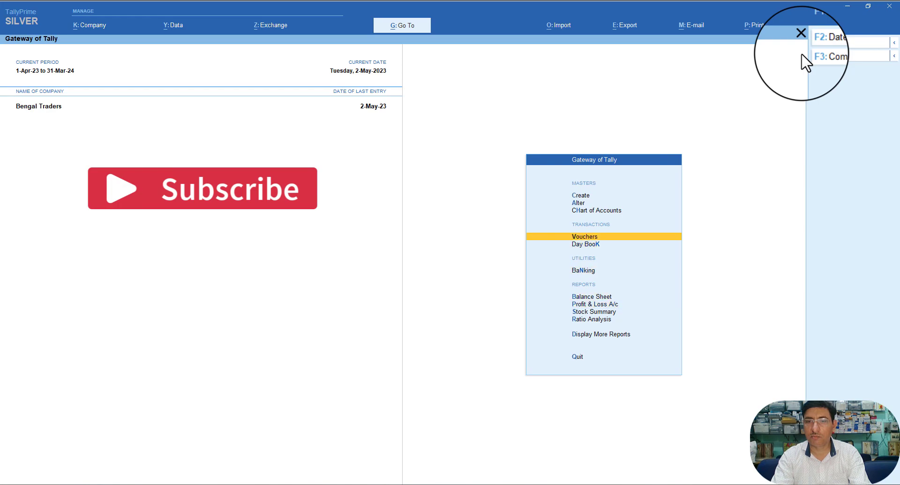
key("Return")
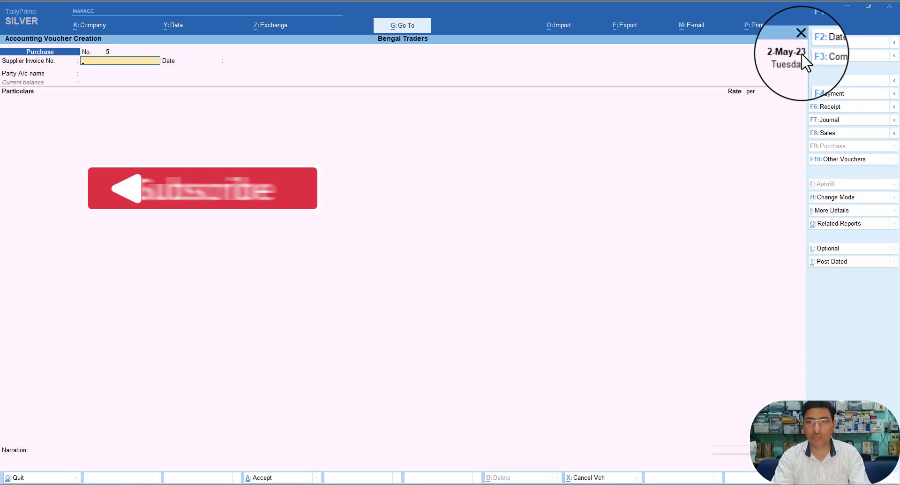
key("Escape")
key("Down")
key("Return")
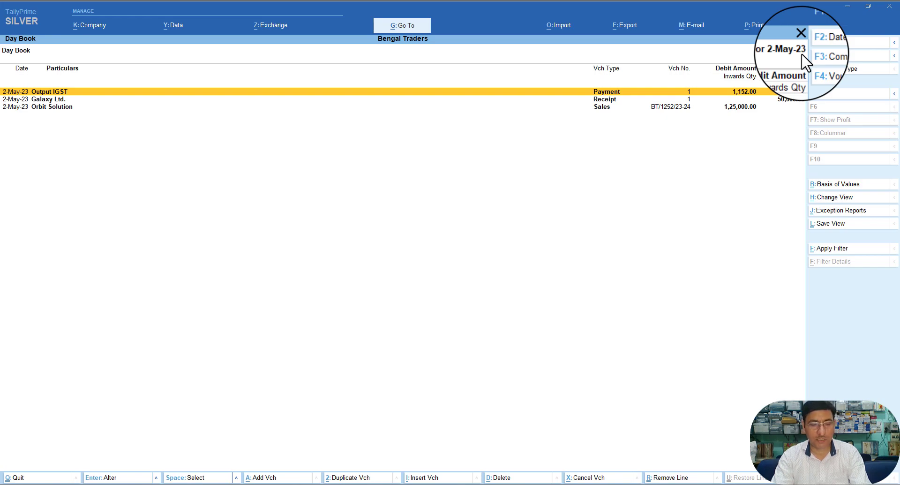
key("alt+F2")
key("Return")
key("Return")
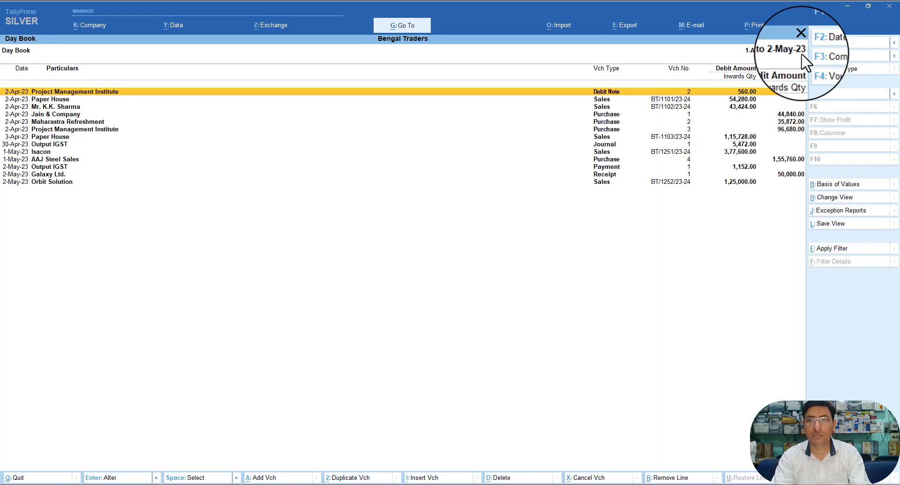
key("Down")
key("Down")
key("Down")
key("Down")
key("Down")
key("Down")
key("Down")
key("Down")
key("Down")
key("Down")
key("Down")
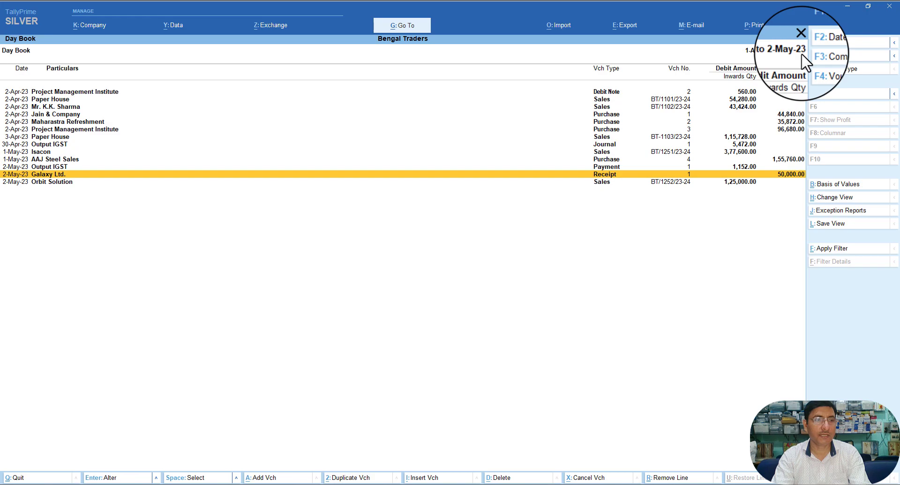
key("Return")
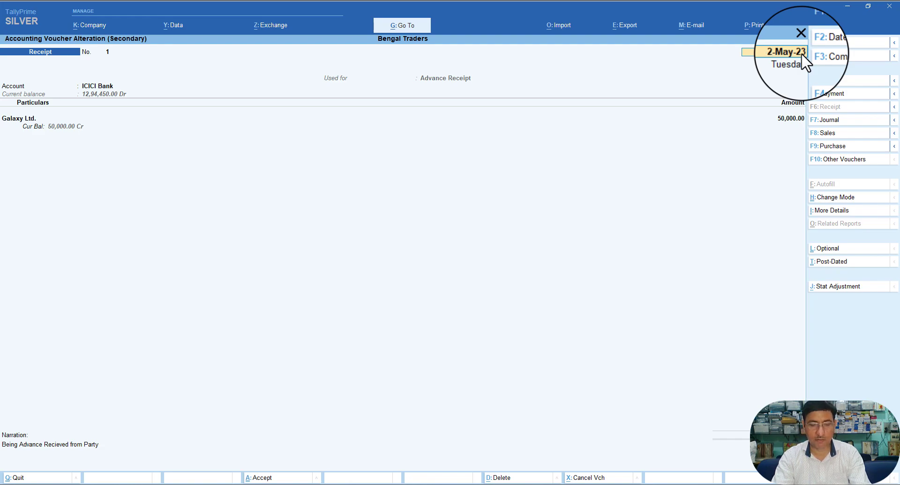
Step: Browse the GST Reports list via Alt+G down to Outstanding Advance Receipts
key("alt+g")
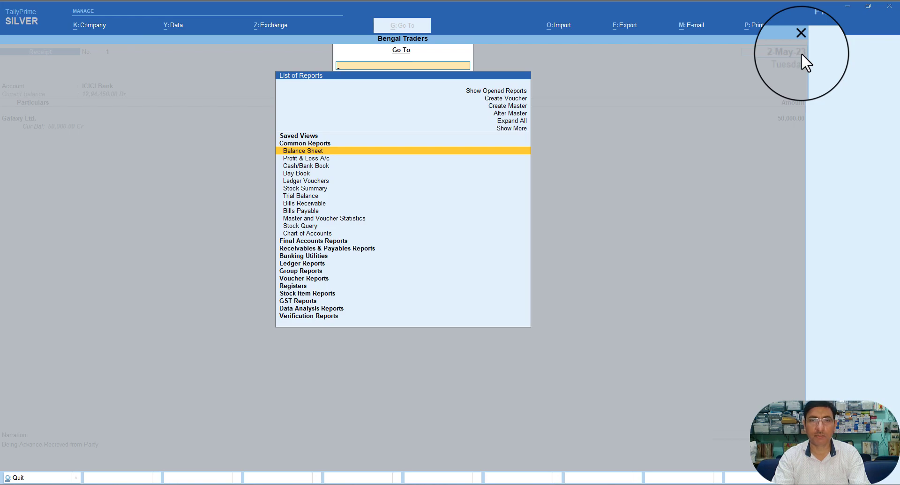
key("Down")
key("Down")
key("Down")
key("Down")
key("Down")
key("Down")
key("Down")
key("Down")
key("Down")
key("Down")
key("Down")
key("Down")
key("Down")
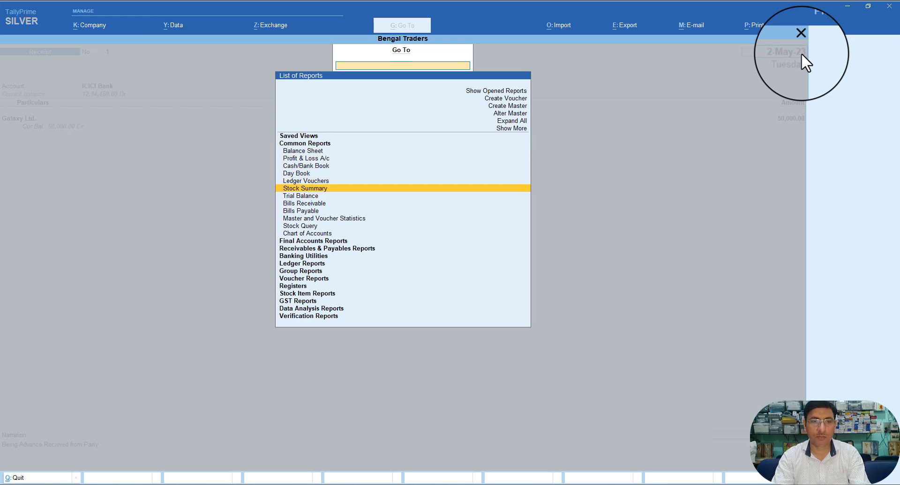
key("Down")
key("Down")
key("Down")
key("Down")
key("Down")
key("Down")
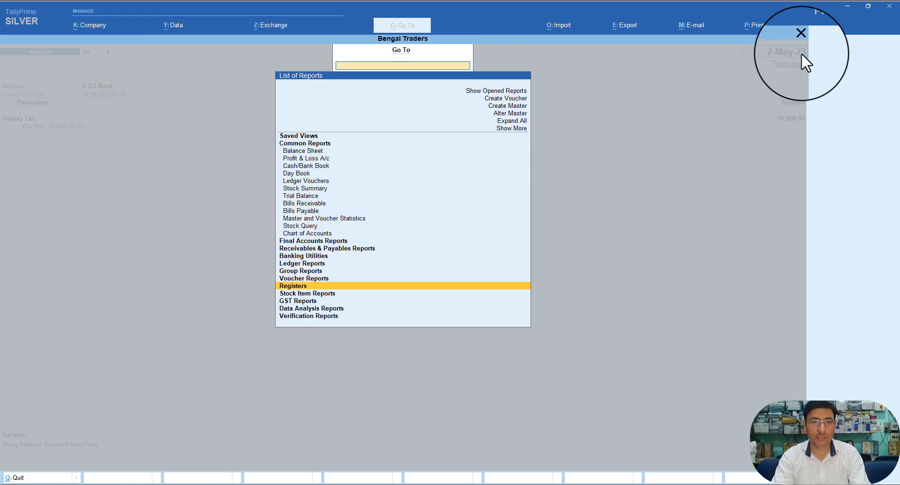
key("Down")
key("Down")
key("Down")
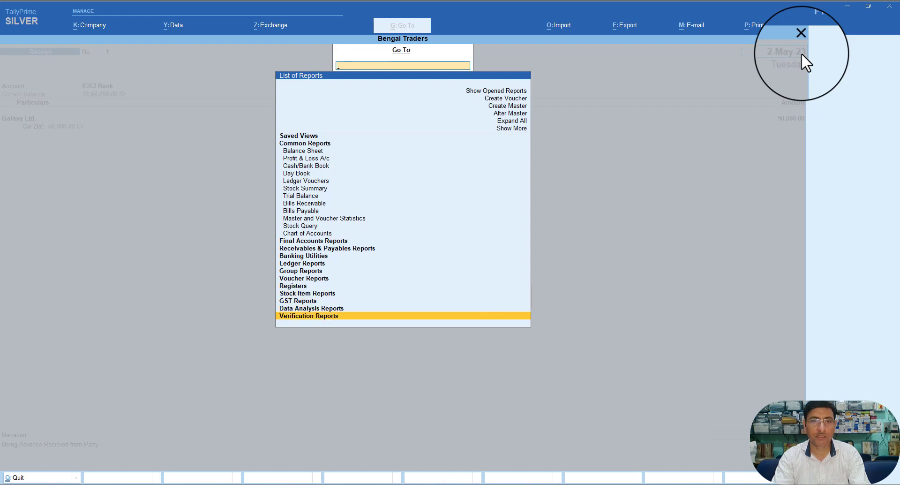
key("Up")
key("Up")
key("Up")
key("Down")
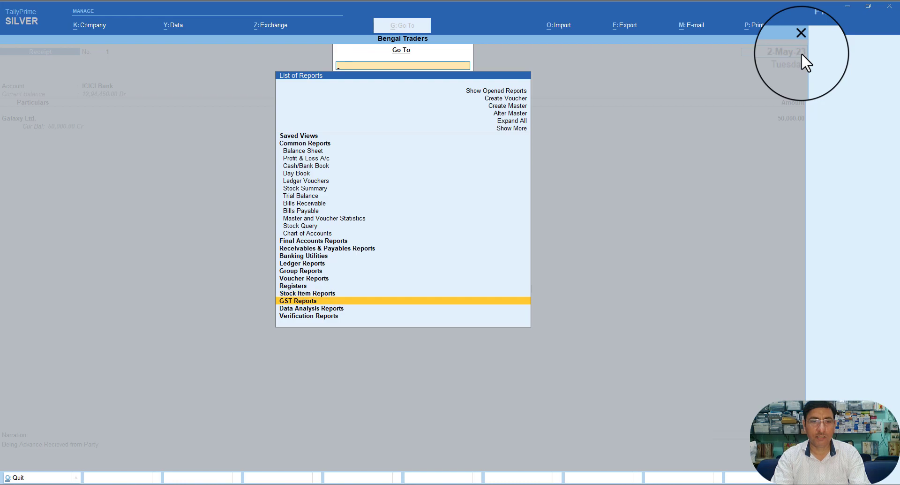
key("Return")
key("Down")
key("Down")
key("Down")
key("Down")
key("Down")
key("Down")
key("Down")
key("Down")
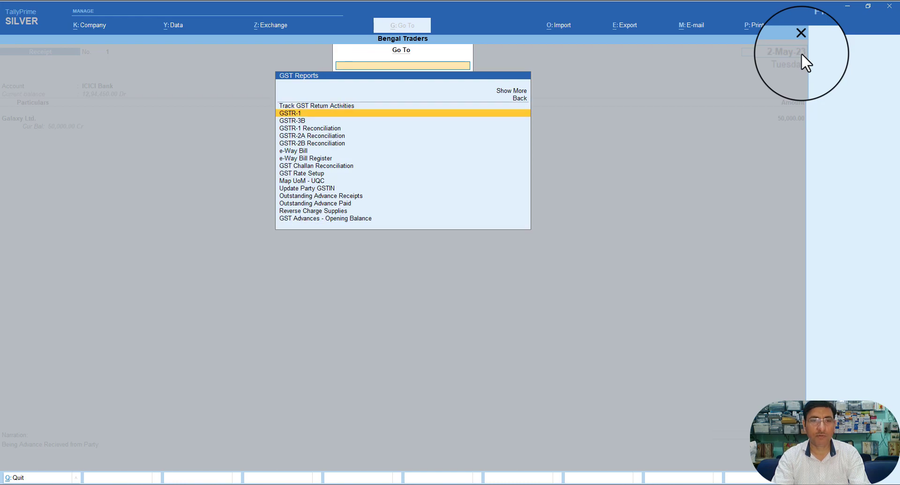
key("Up")
key("Up")
key("Up")
key("Up")
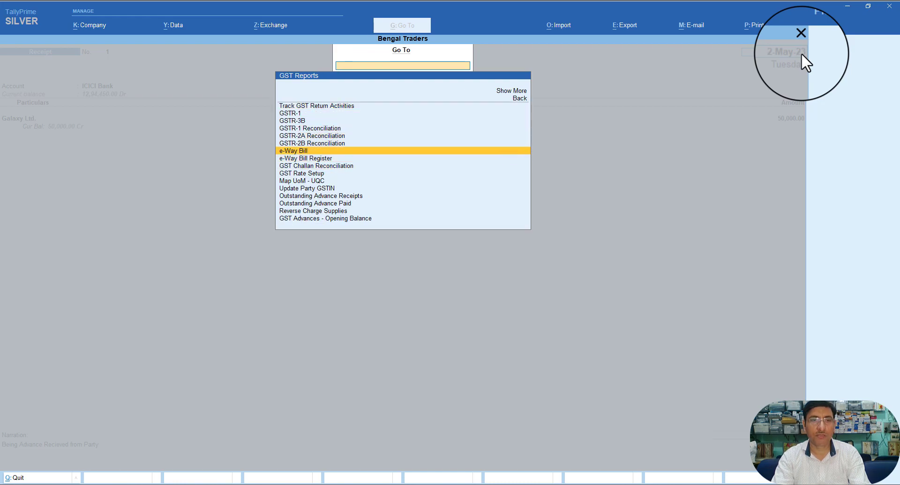
key("Down")
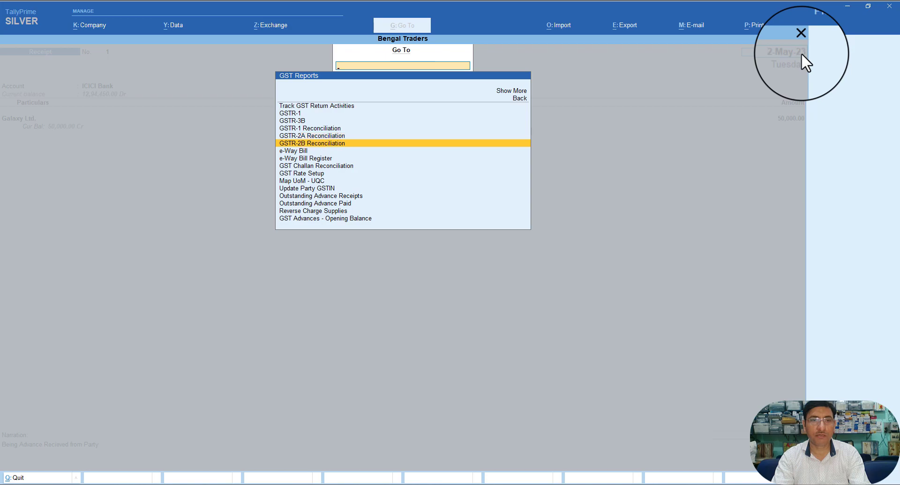
key("Down")
key("Down")
key("Down")
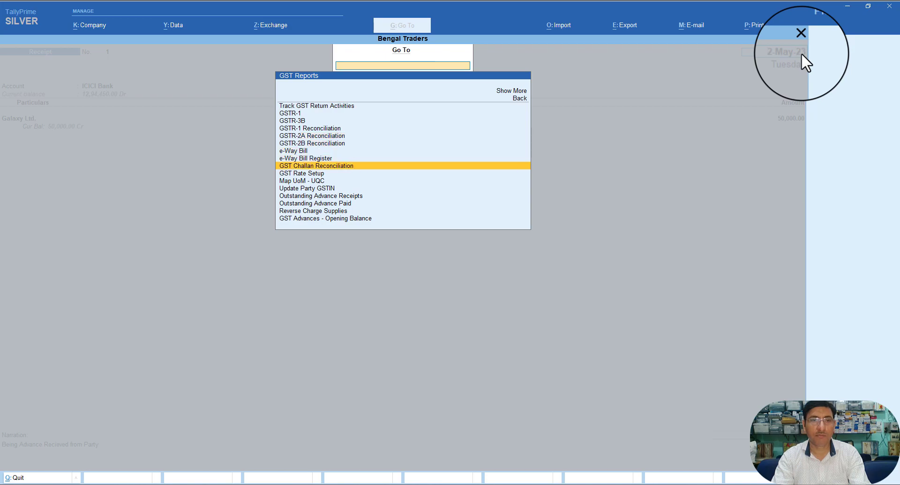
key("Down")
key("Down")
key("Down")
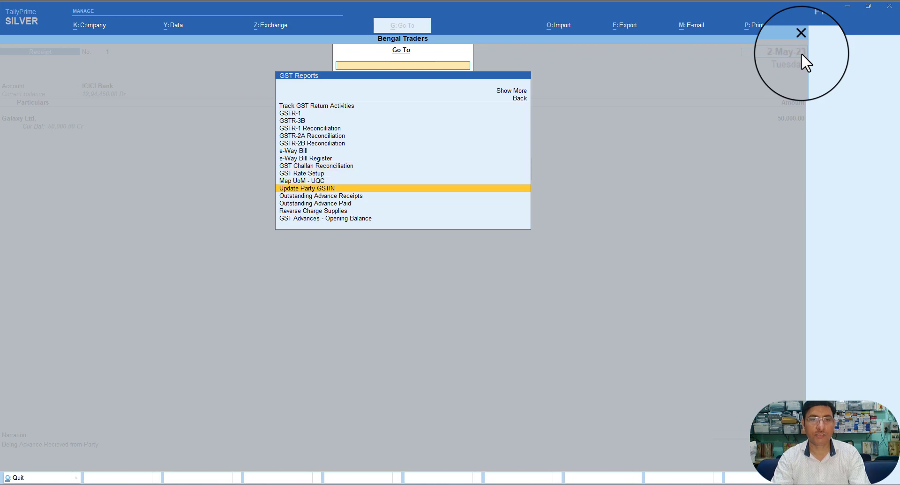
key("Down")
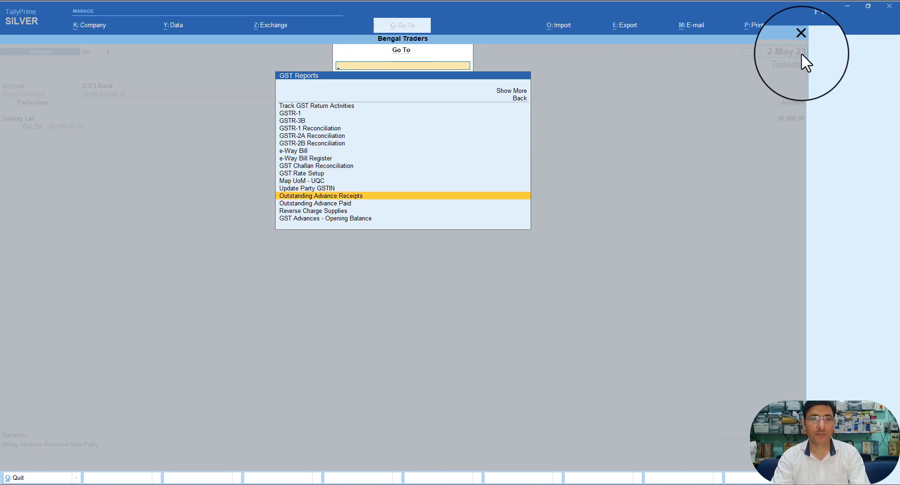
key("Return")
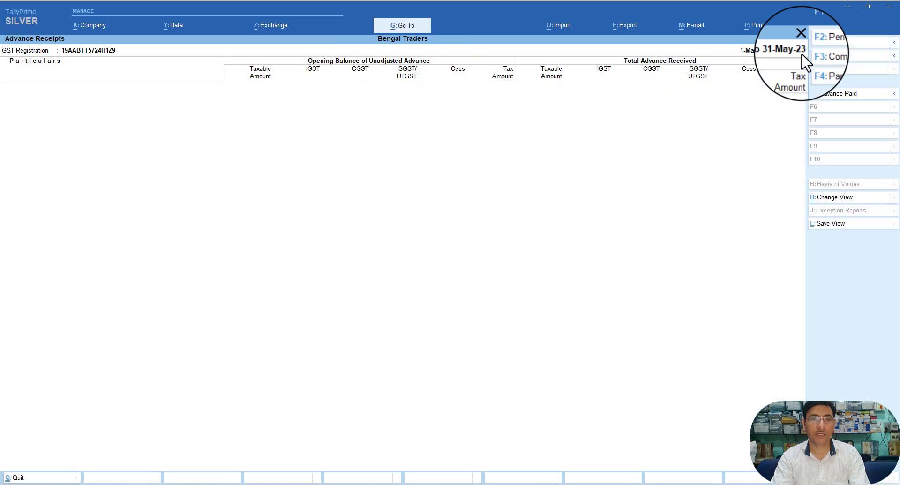
Step: Close the Galaxy Ltd. receipt voucher and Day Book, returning to Gateway of Tally
key("Escape")
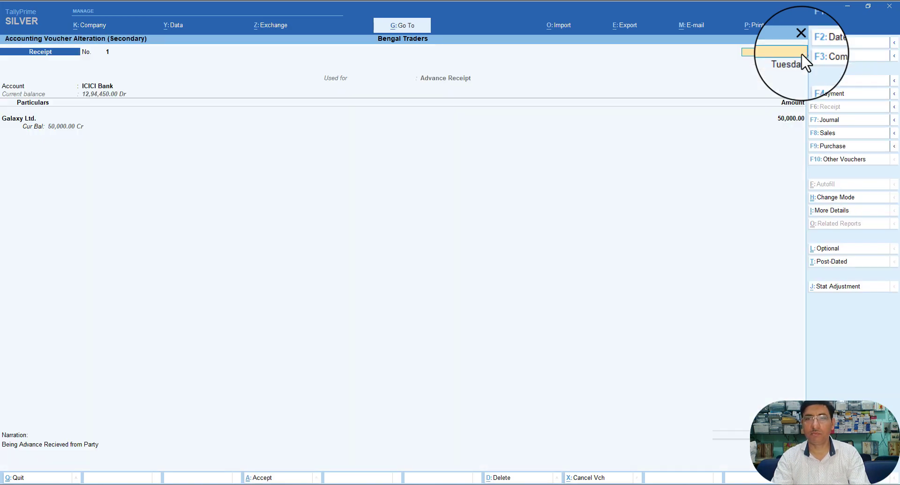
key("Escape")
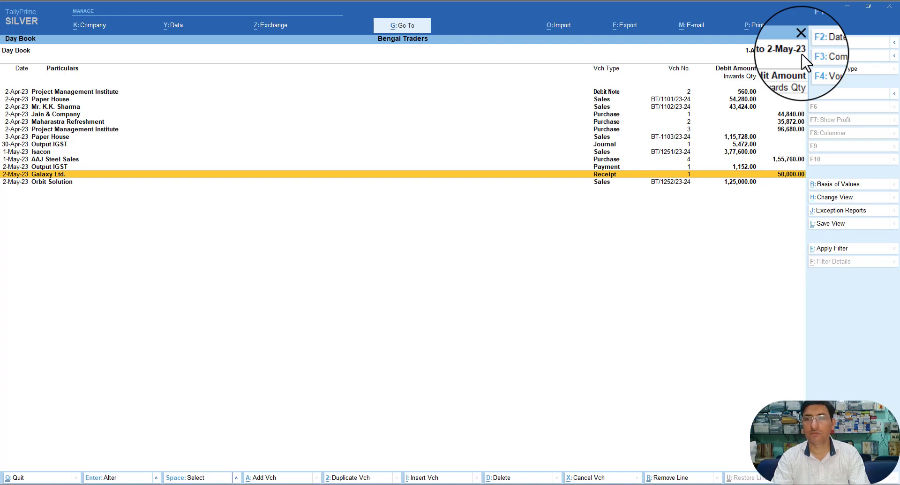
key("Escape")
key("Down")
Step: Navigate Display More Reports > GST Reports to GSTR-1 Reconciliation
key("Down")
key("Down")
key("Down")
key("Down")
key("Down")
key("Down")
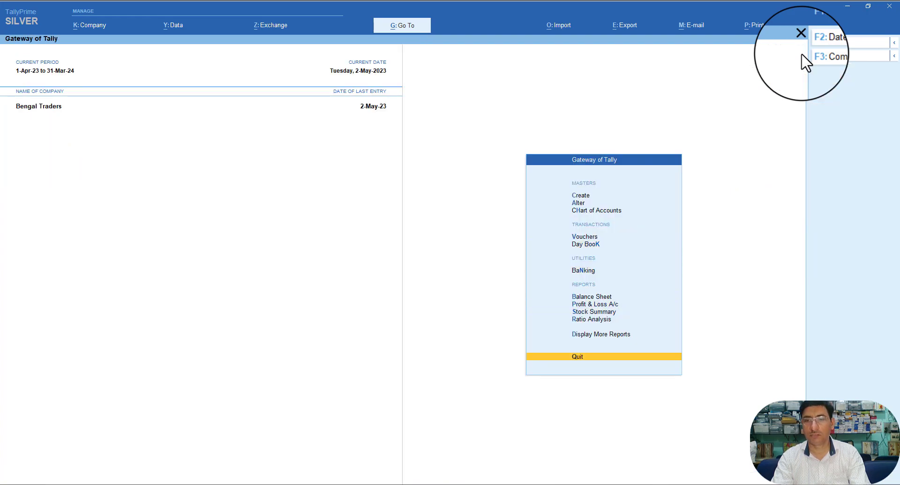
key("Up")
key("Return")
key("Down")
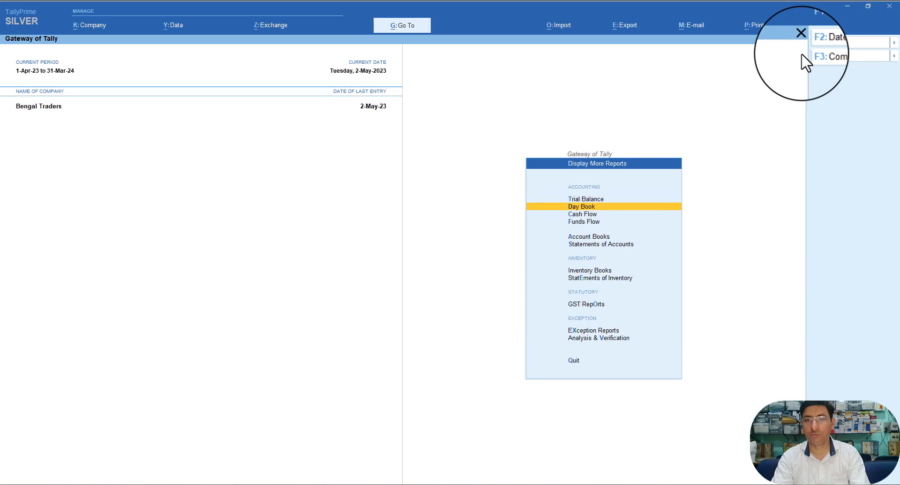
key("Down")
key("e")
key("x")
key("Down")
key("Up")
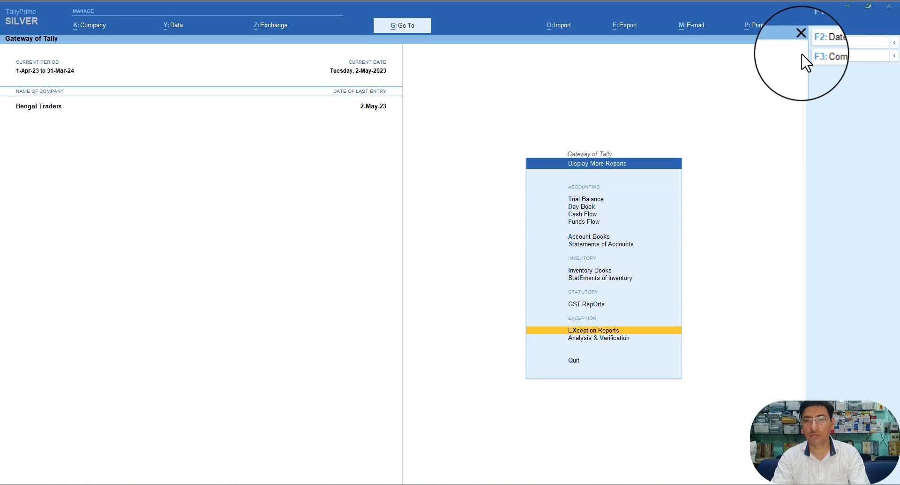
key("Up")
key("Up")
key("Down")
key("Return")
key("Down")
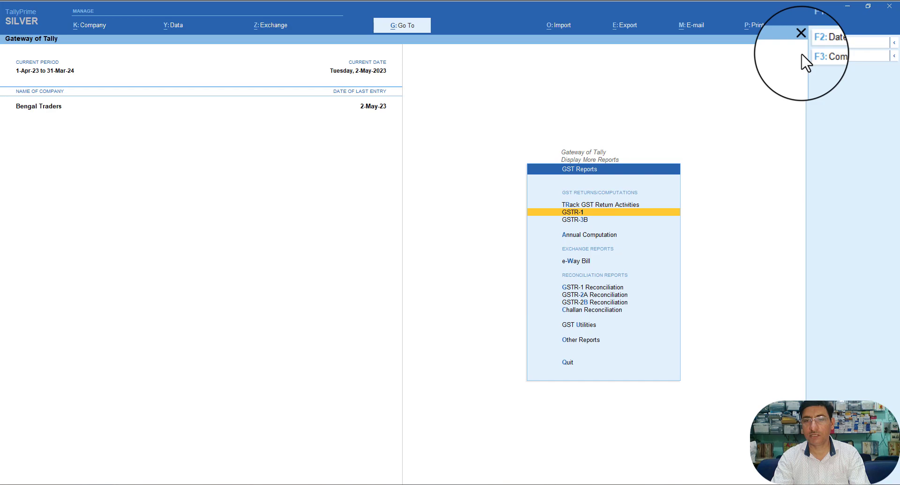
key("w")
key("Down")
Step: Open GSTR-1 Reconciliation and extend its period to end on 31-May-2023
key("Return")
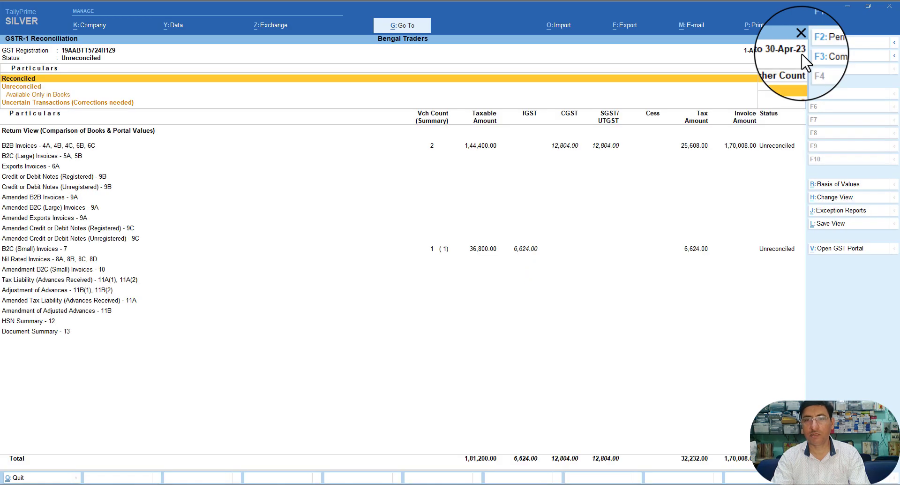
key("Down")
key("Down")
key("Down")
key("Down")
key("Down")
key("Down")
key("Down")
key("Down")
key("Down")
key("Down")
key("Down")
key("Down")
key("Down")
key("Down")
key("Down")
key("Down")
key("Down")
key("Down")
key("Down")
key("Down")
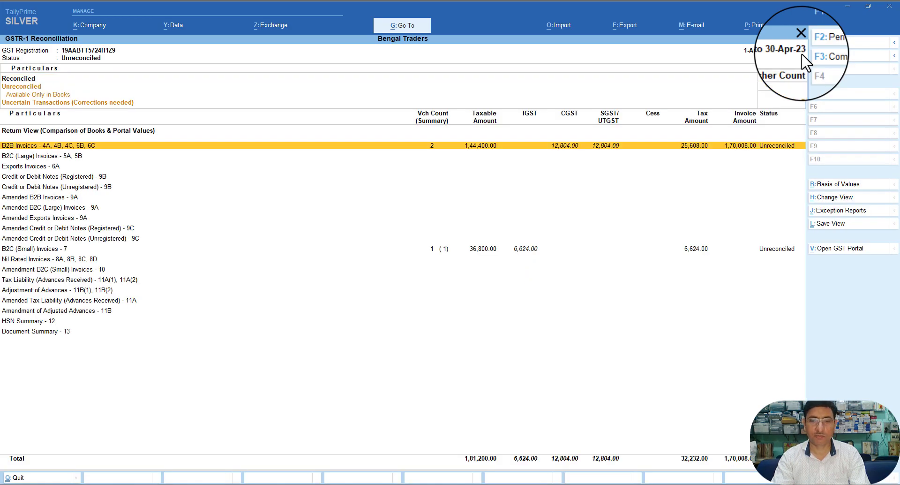
key("Up")
key("Up")
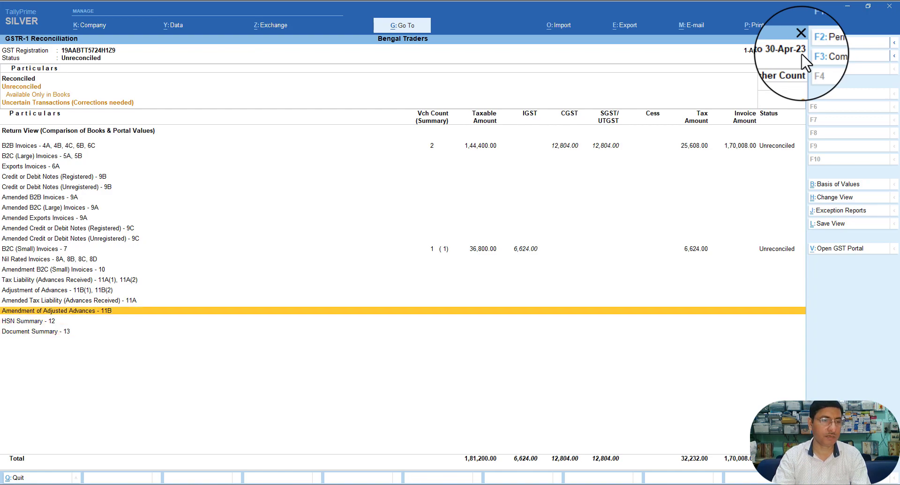
key("Up")
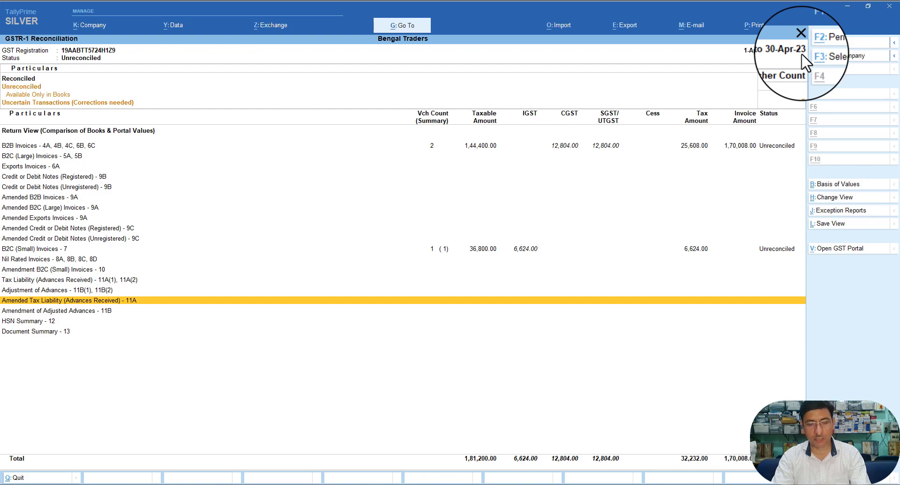
key("F2")
key("Return")
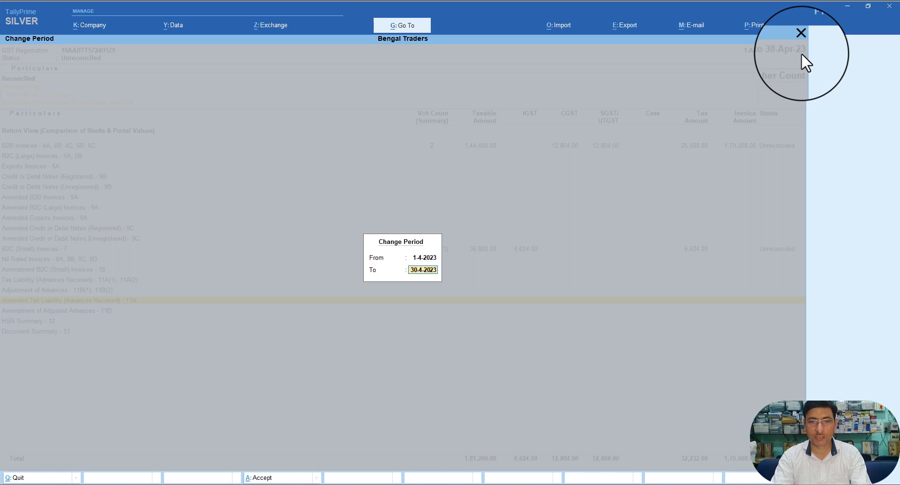
type("31-5")
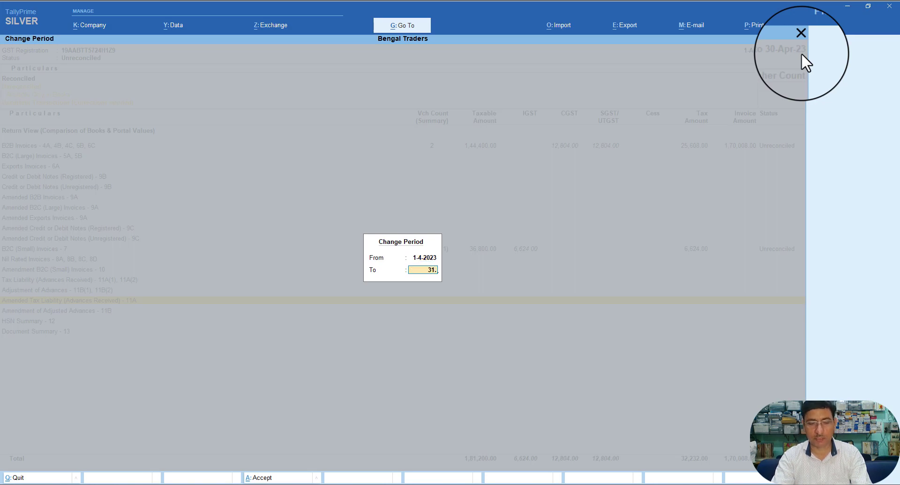
key("Return")
Step: Check the B2C (Small) Invoices - 7 details, then select the Uncertain Transactions row
key("Down")
key("Down")
key("Down")
key("Down")
key("Down")
key("Down")
key("Down")
key("Down")
key("Down")
key("Down")
key("Down")
key("Down")
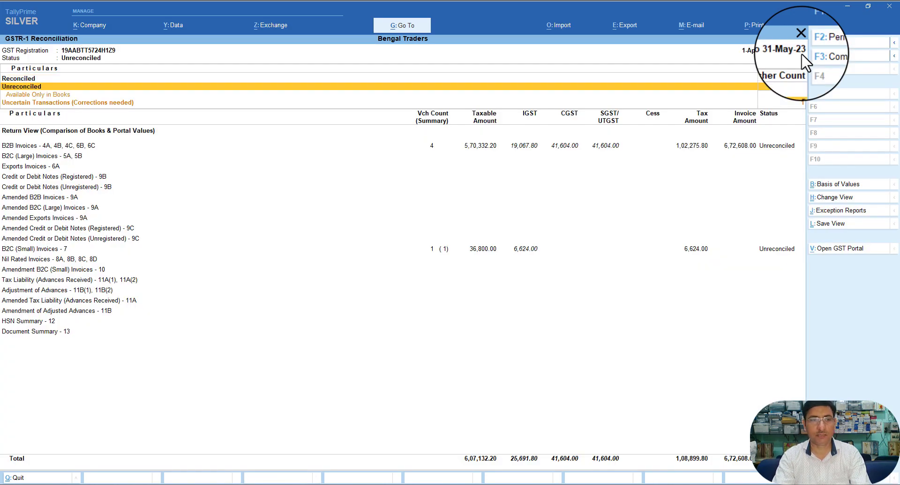
key("Down")
key("Down")
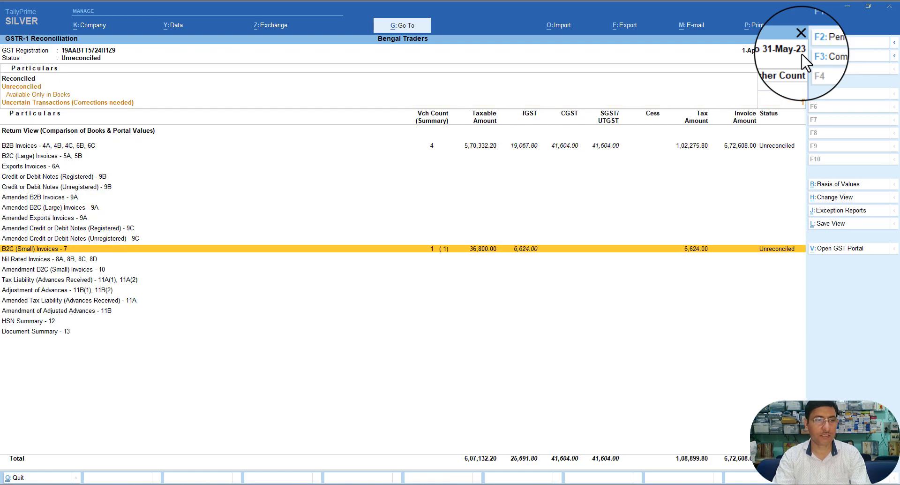
key("Return")
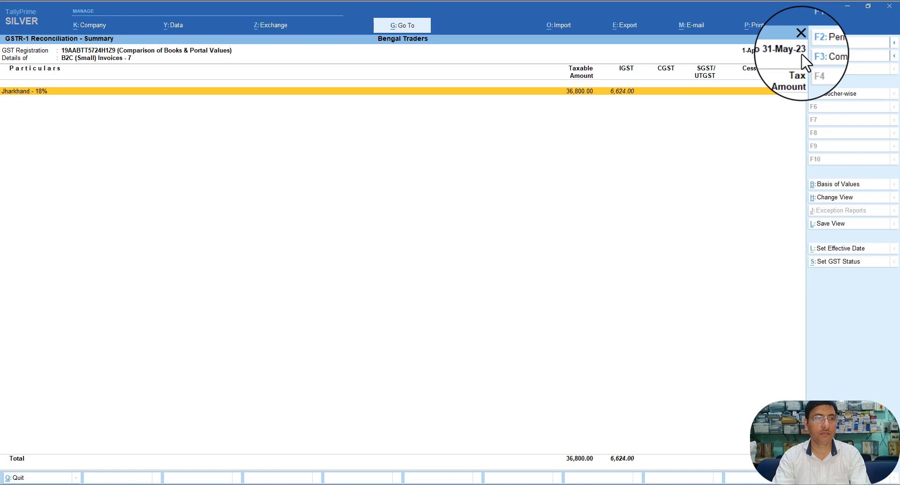
key("Escape")
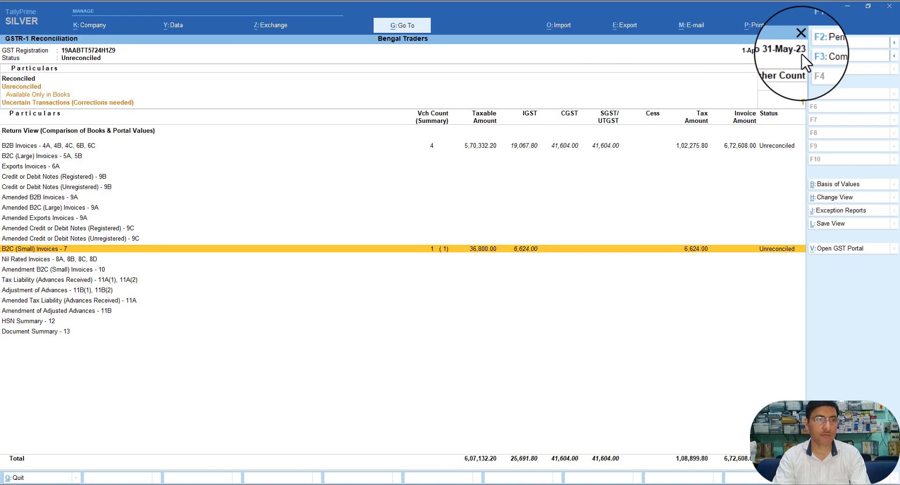
key("Up")
key("Up")
key("Up")
key("Up")
key("Up")
key("Up")
key("Up")
key("Up")
key("Up")
key("Up")
key("Up")
key("Up")
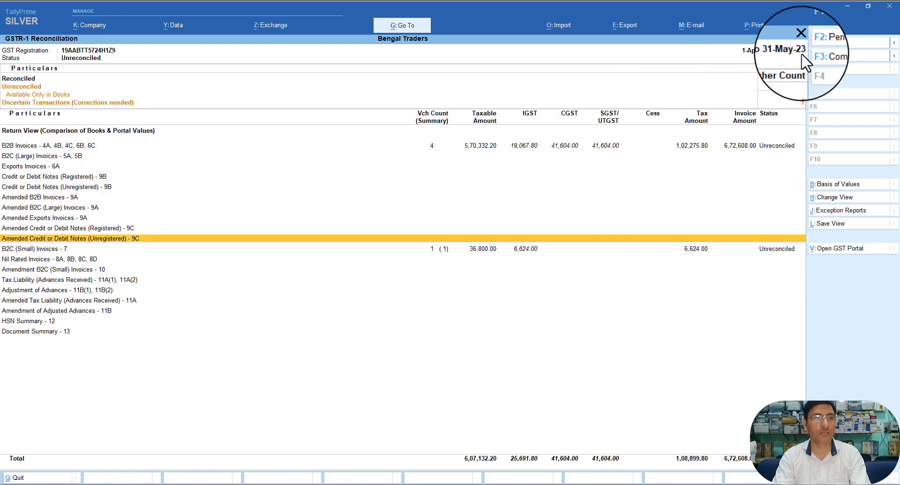
key("Down")
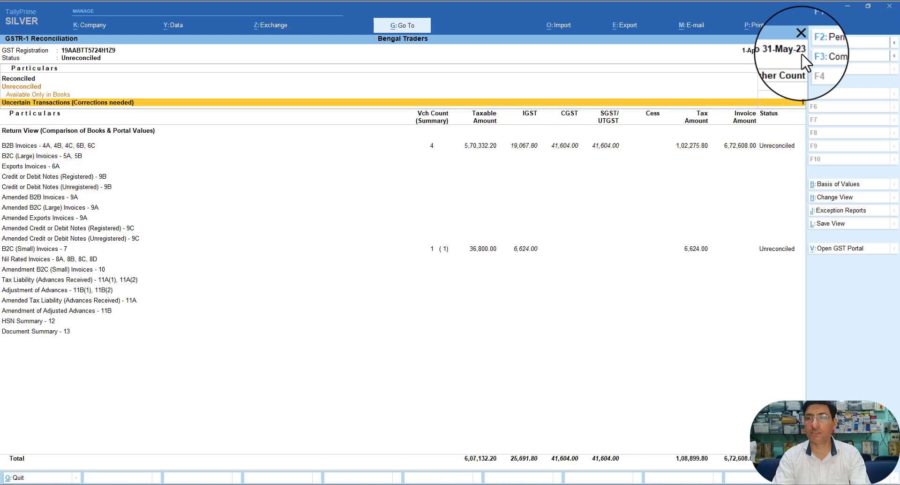
Step: Drill into Uncertain Transactions > Incomplete/Mismatch Information and inspect Galaxy Ltd.'s 2-May-23 receipt unchanged
key("Return")
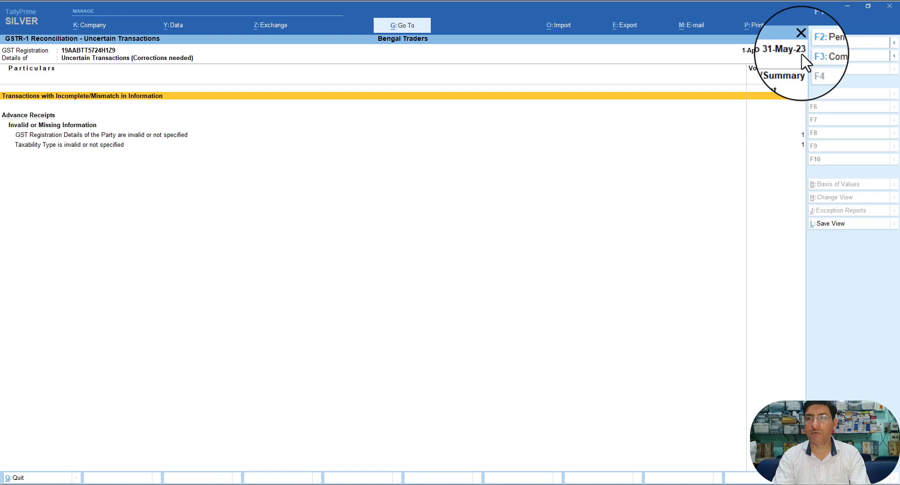
key("Return")
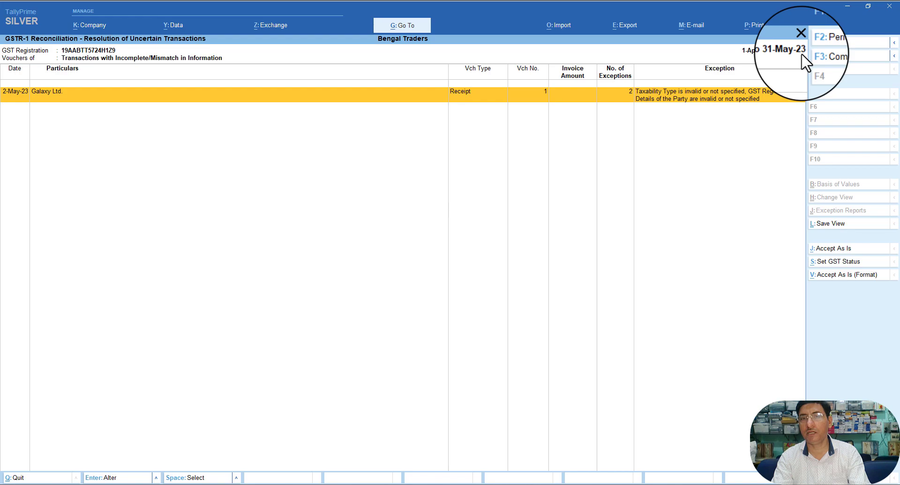
key("Return")
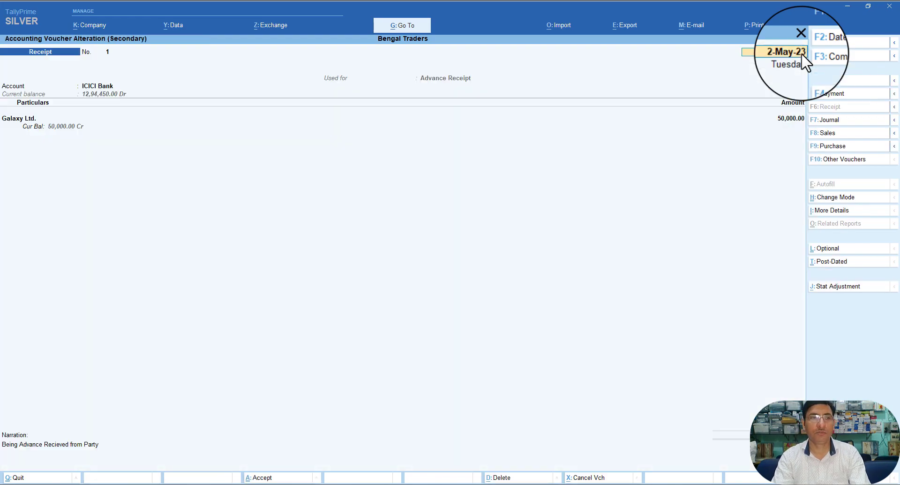
key("BackSpace")
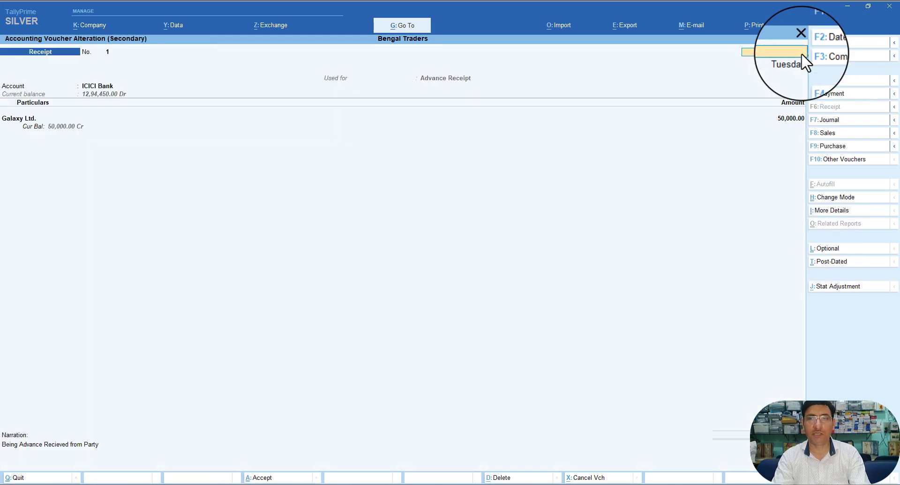
key("Escape")
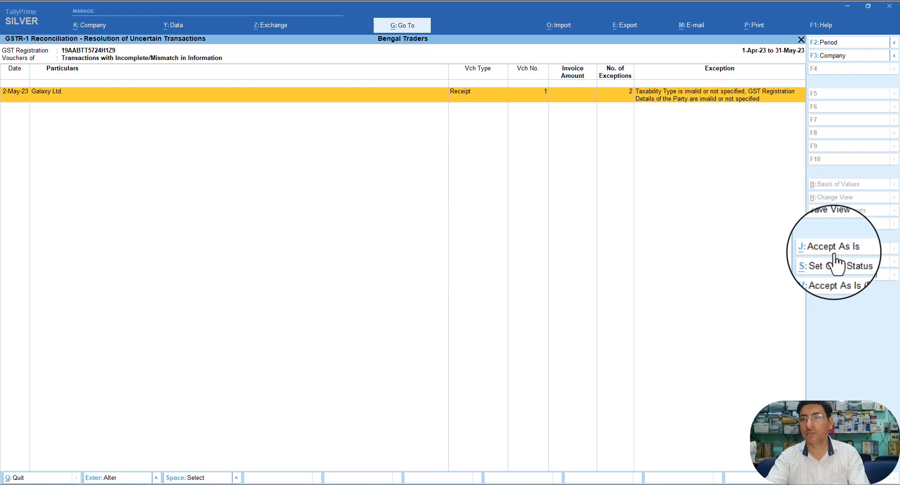
Step: Inspect the Galaxy Ltd. receipt and its GST status dialog without making changes
left_click(572, 95)
key("Escape")
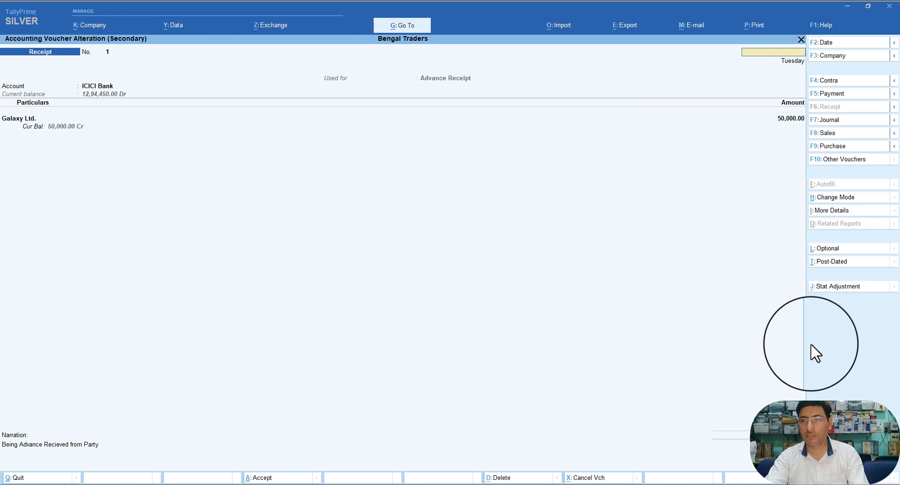
key("Escape")
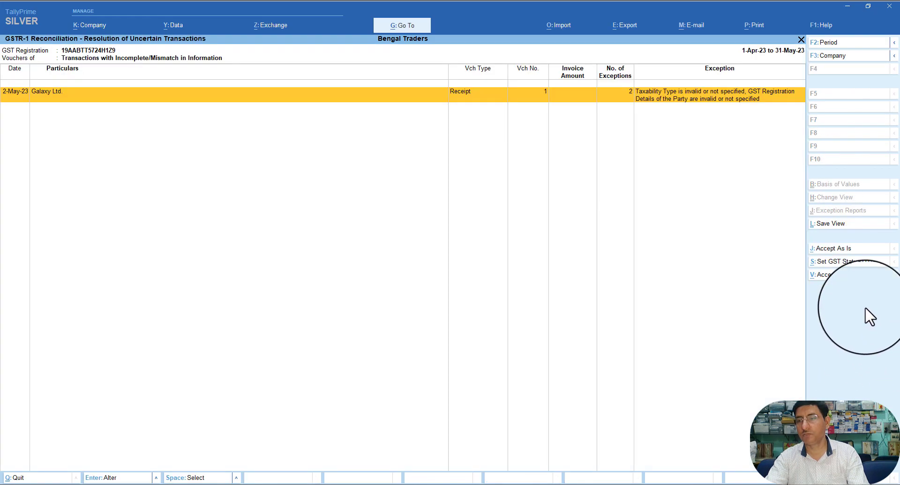
left_click(825, 264)
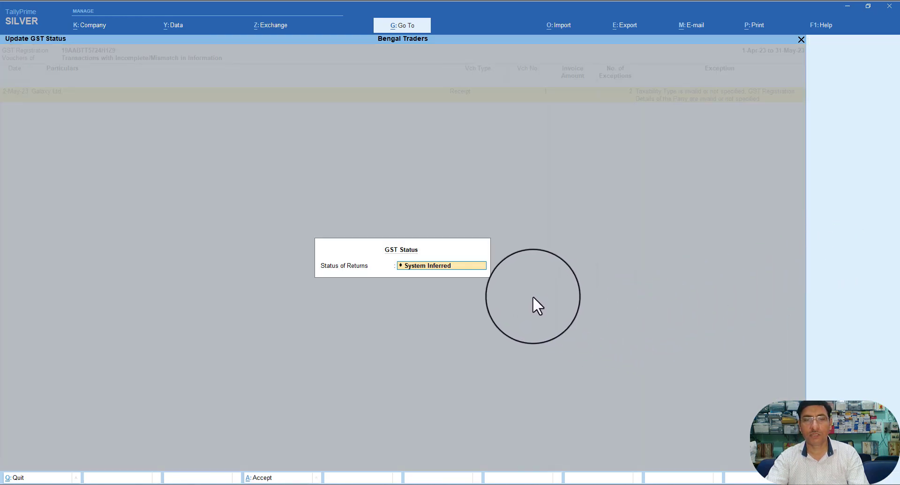
key("Escape")
key("Escape")
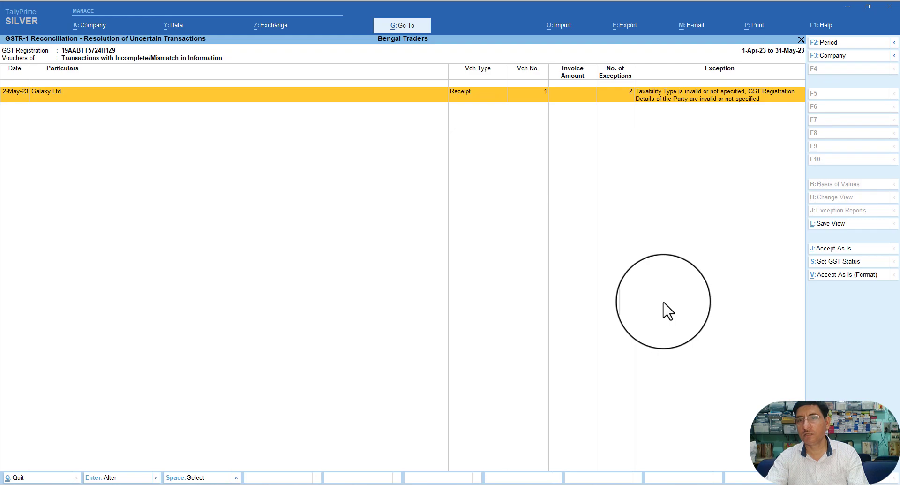
key("Escape")
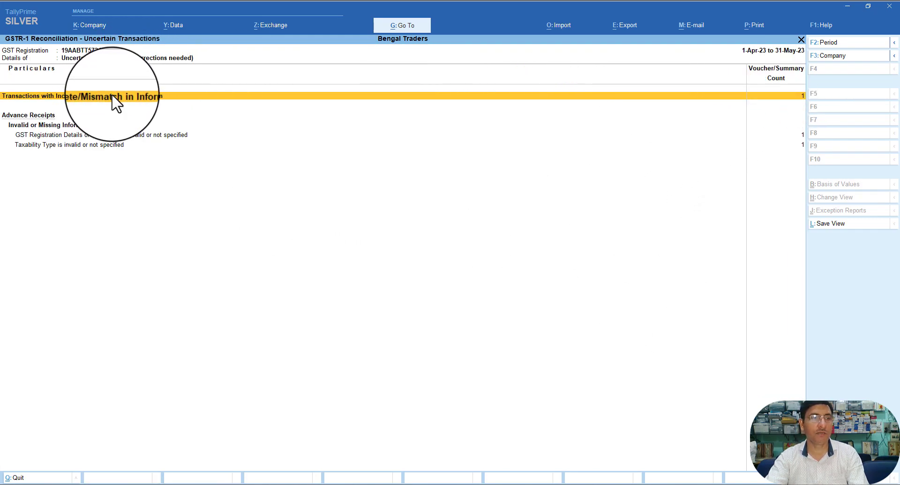
Step: Apply System Inferred GST status to the mismatched receipt and return to GSTR-1 Reconciliation
left_click(114, 107)
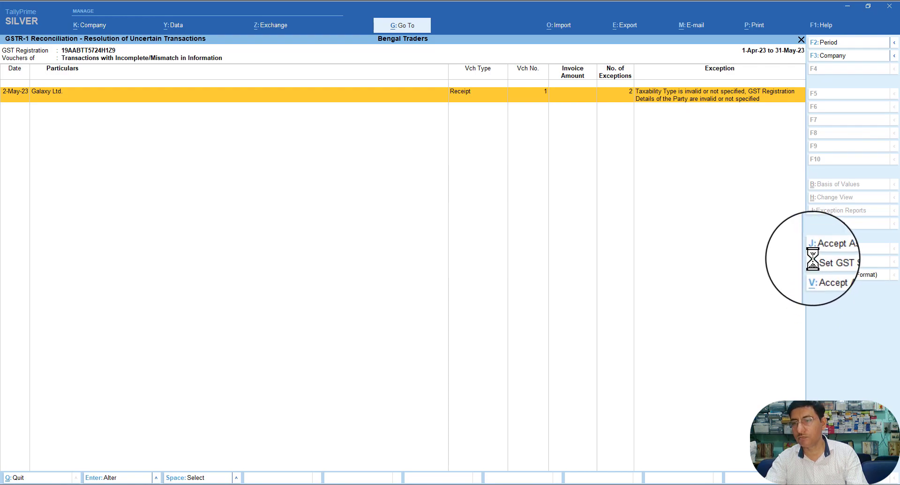
left_click(812, 260)
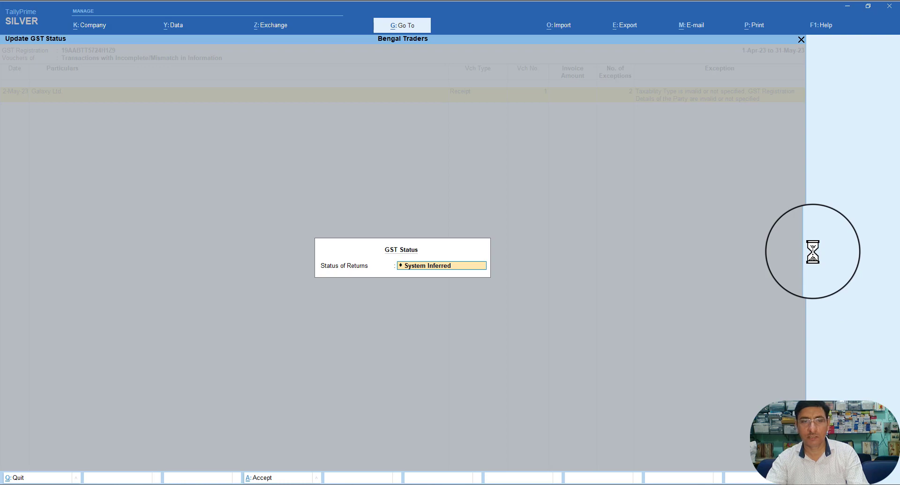
key("Return")
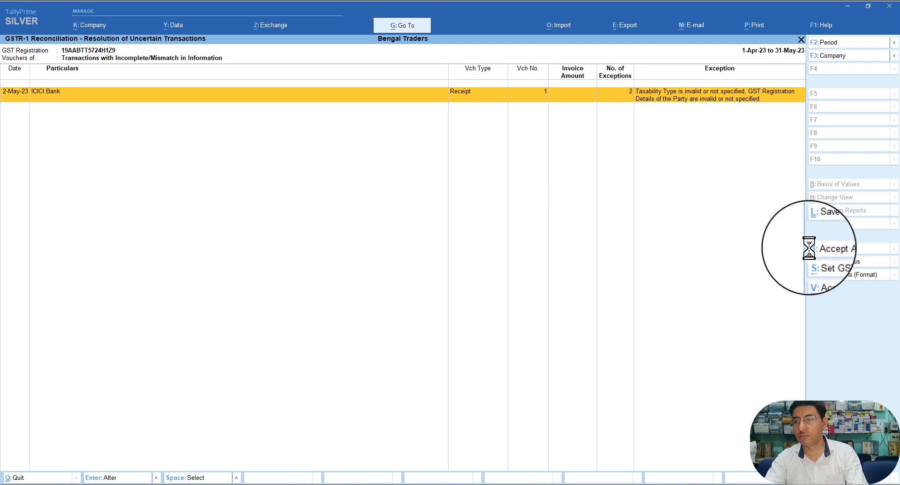
key("Escape")
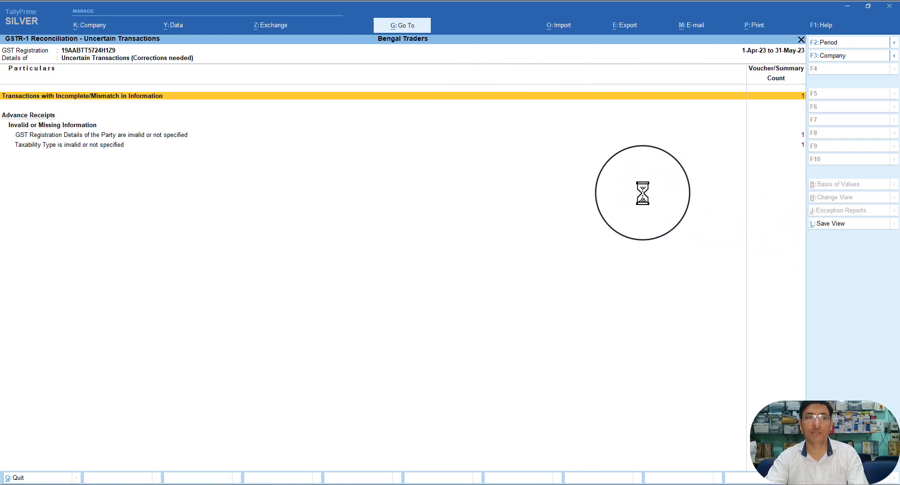
key("Escape")
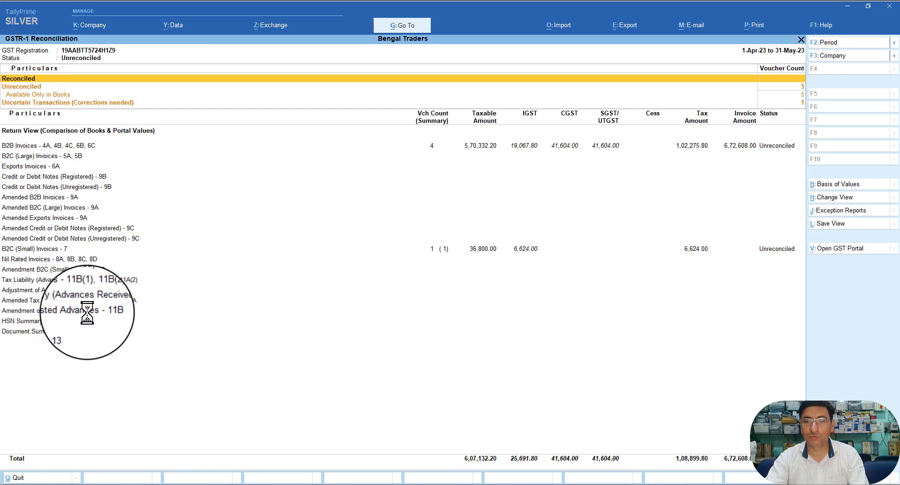
Step: Return to Gateway of Tally and open the Galaxy Ltd. ledger for alteration
key("Escape")
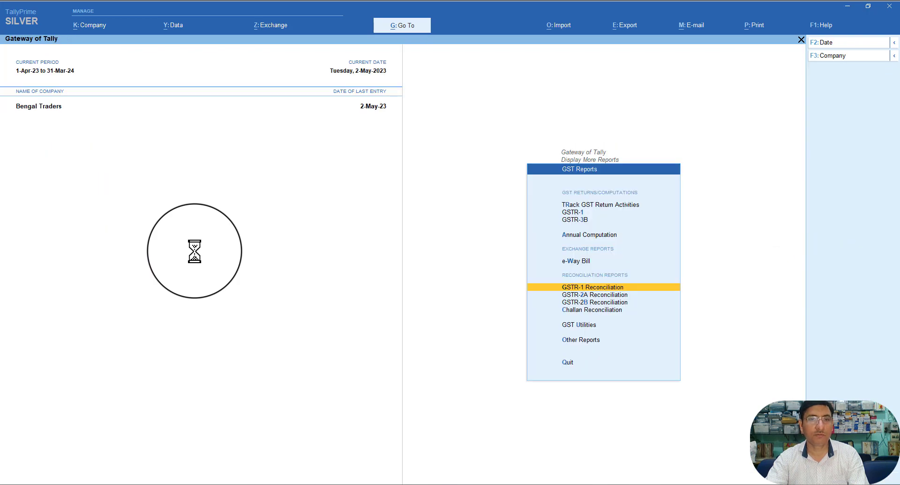
key("Escape")
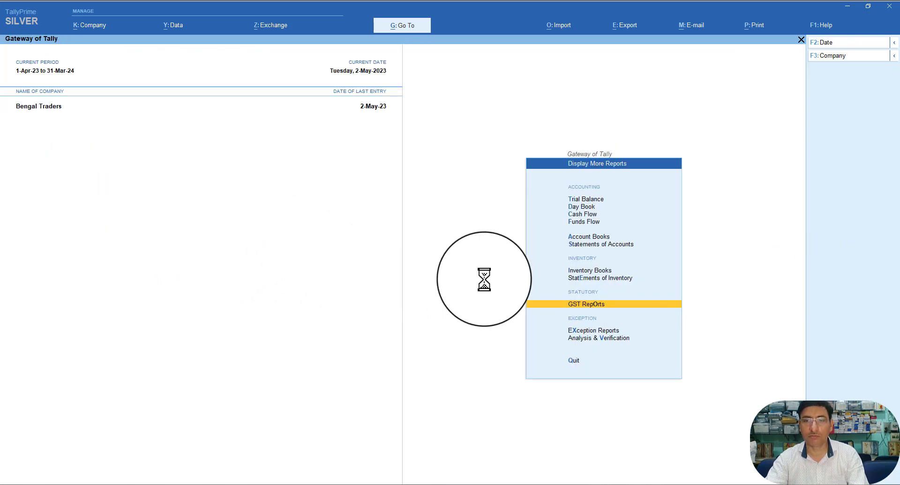
key("Escape")
key("Escape")
key("Escape")
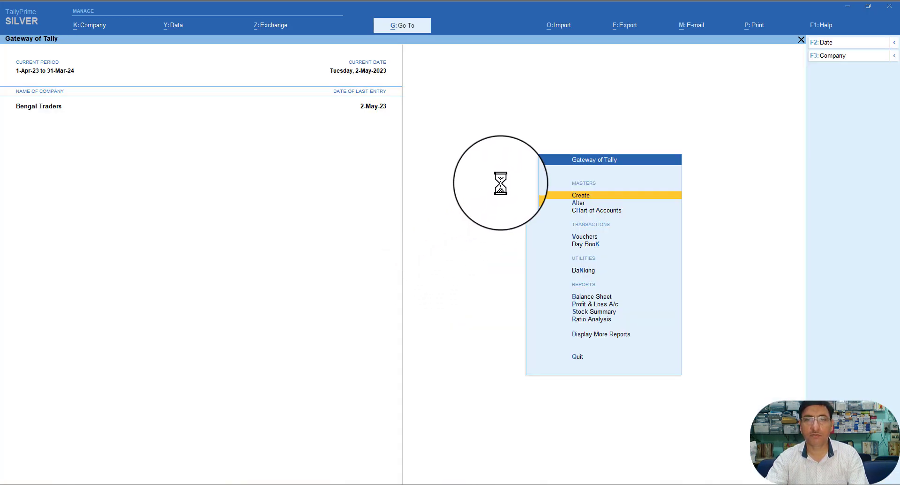
left_click(549, 202)
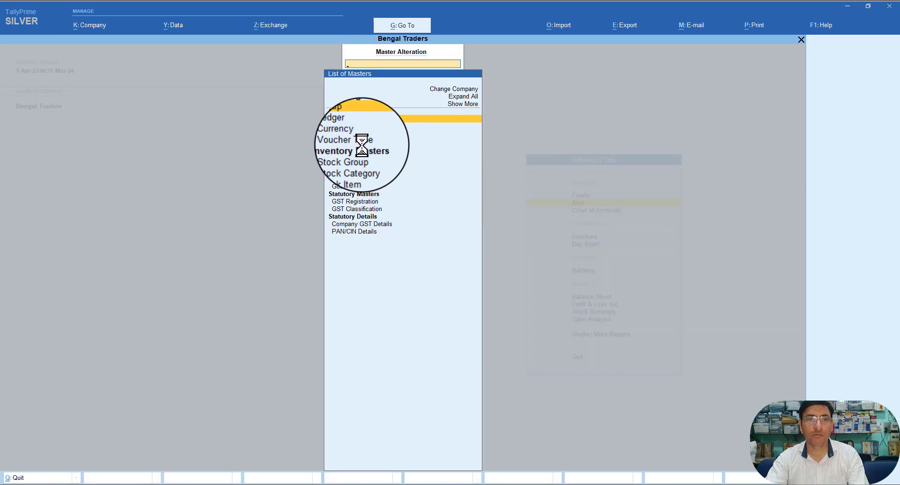
left_click(339, 127)
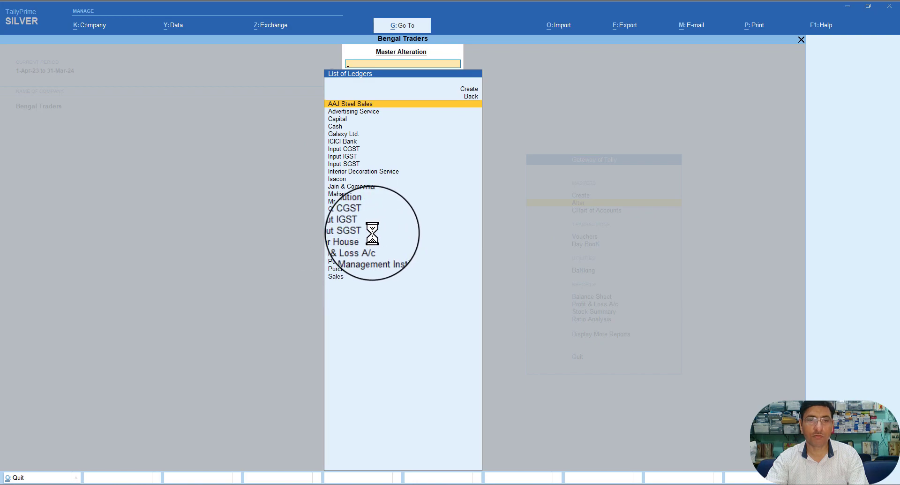
left_click(343, 133)
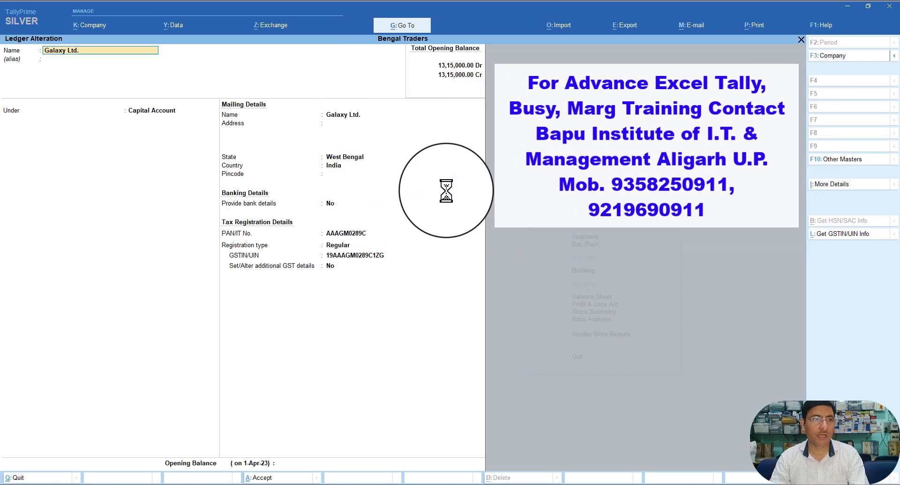
Step: Move Galaxy Ltd. under Sundry Debtors with bill-by-bill Yes, saving with Accept & Update GST Status
key("Return")
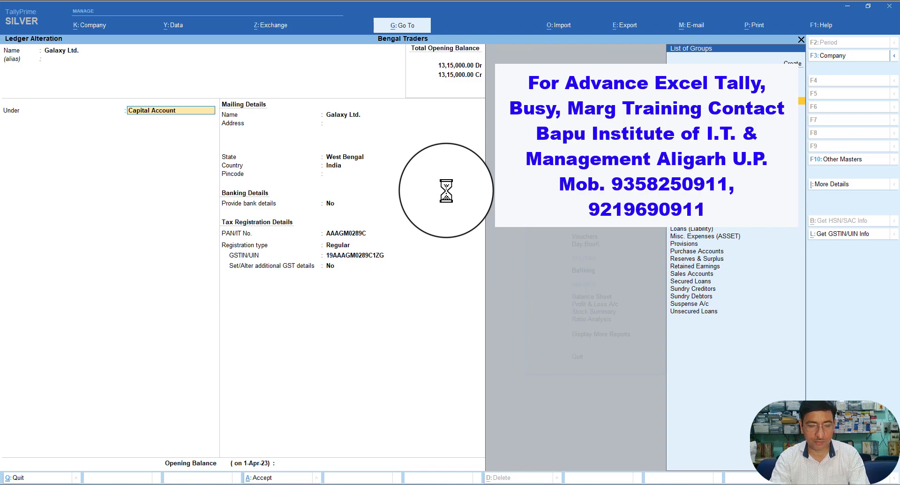
type("S")
key("Down")
key("Down")
key("Down")
key("Down")
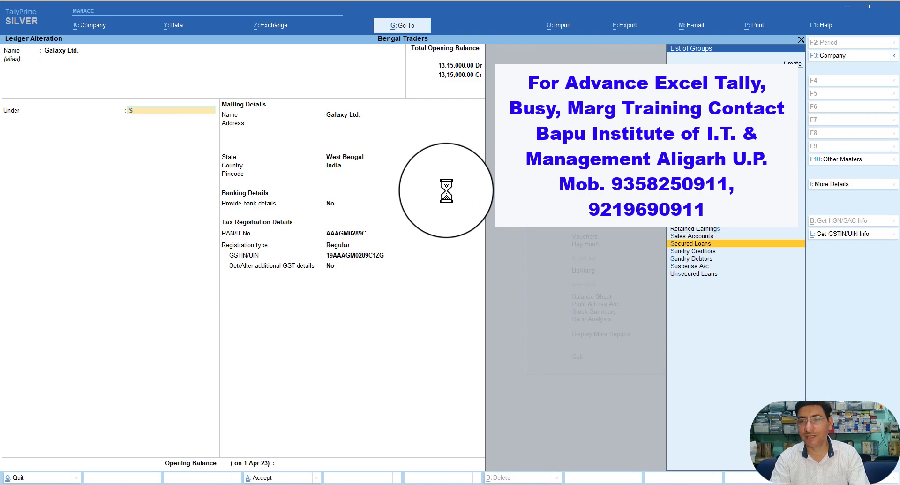
key("Return")
key("Return")
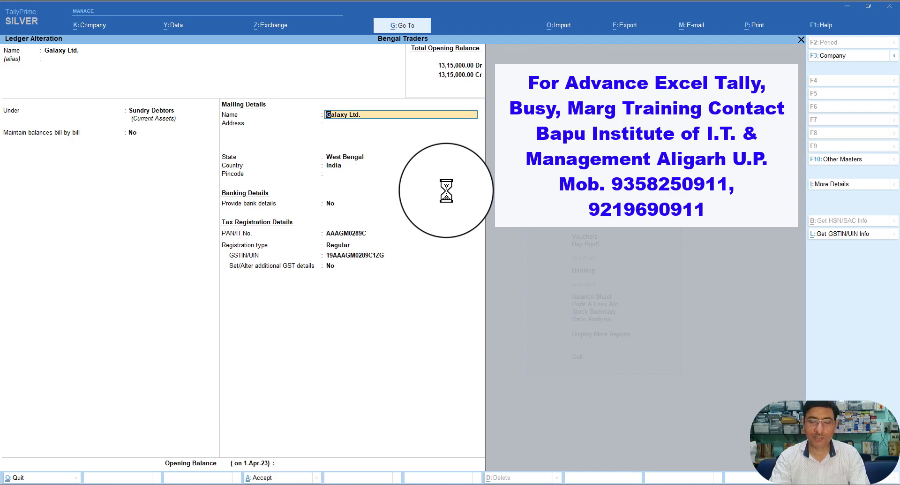
key("shift+Tab")
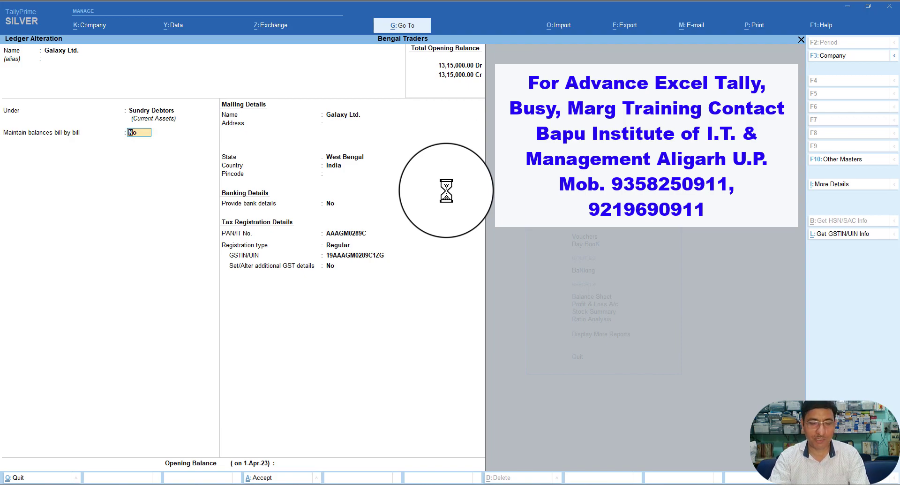
type("y")
key("Return")
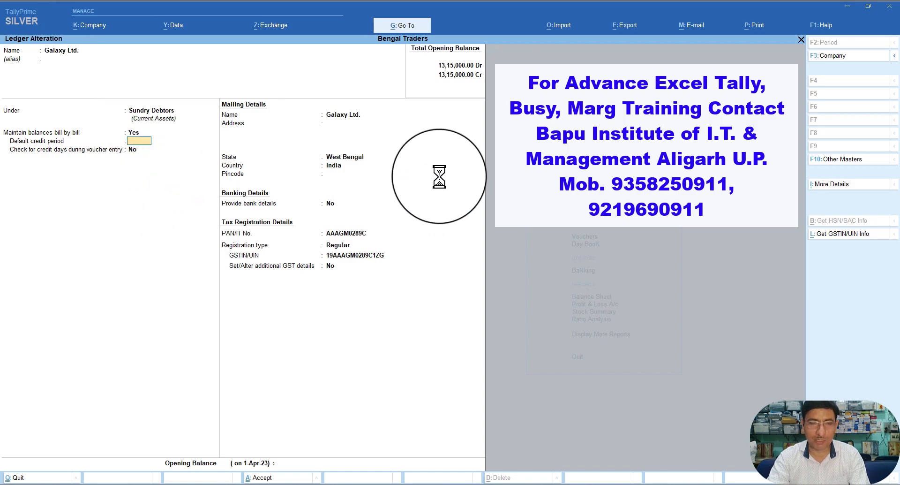
key("Return")
key("Return")
key("Return")
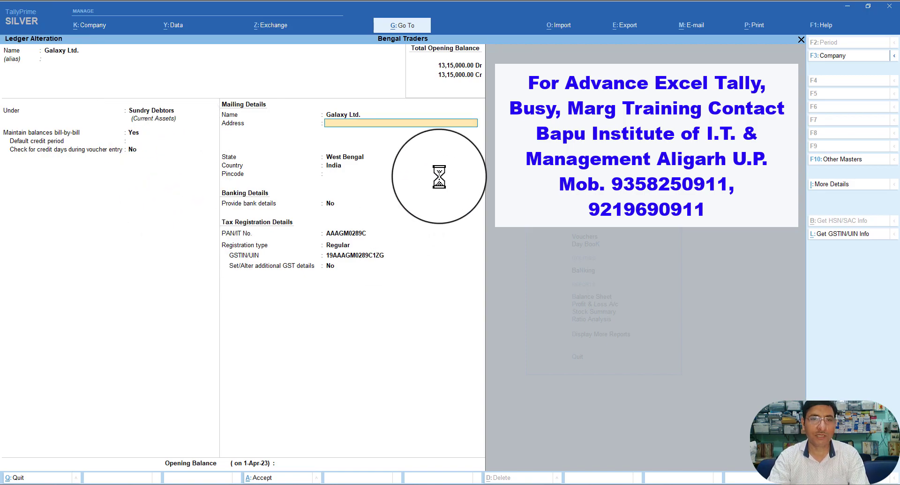
key("Return")
key("Return")
key("Return")
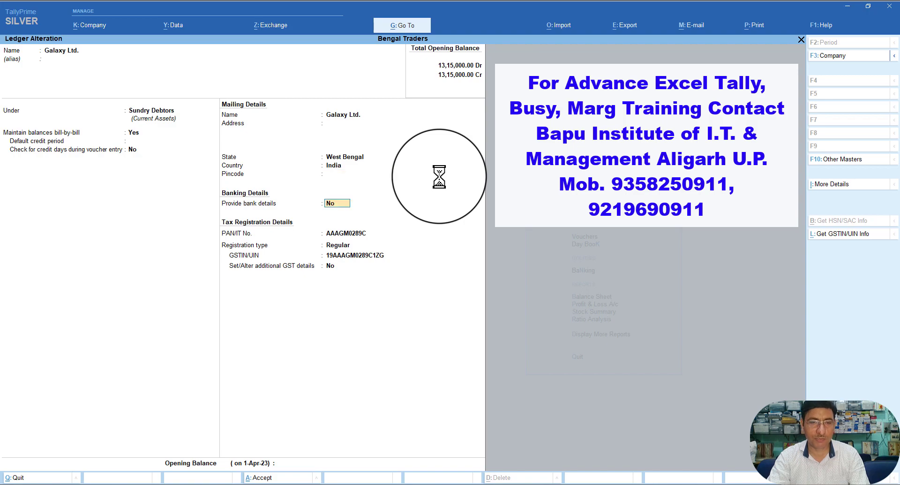
key("ctrl")
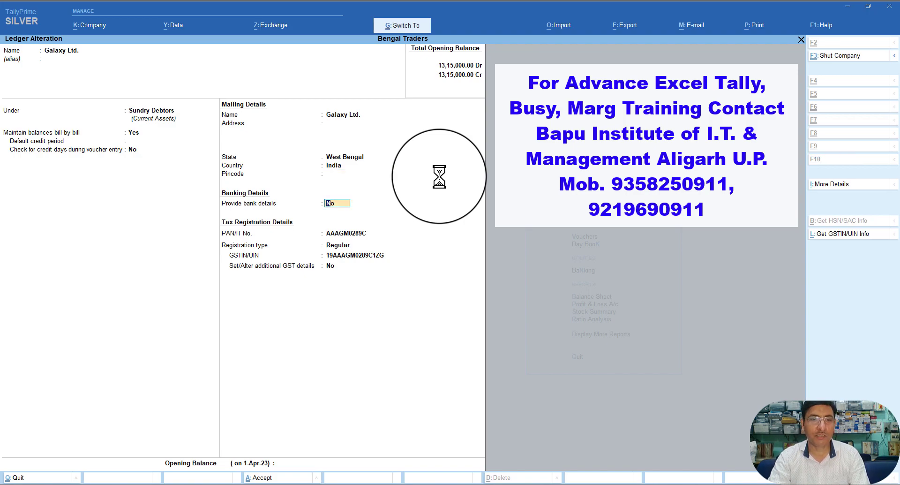
key("ctrl+a")
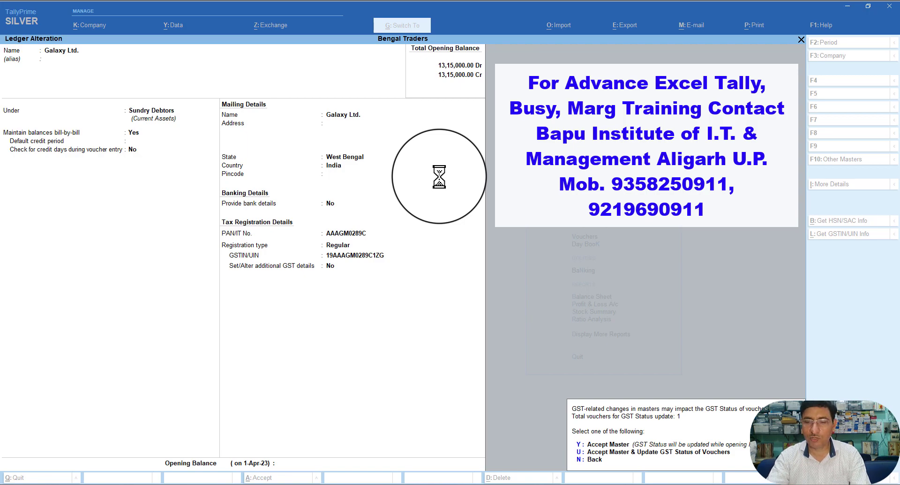
left_click(580, 453)
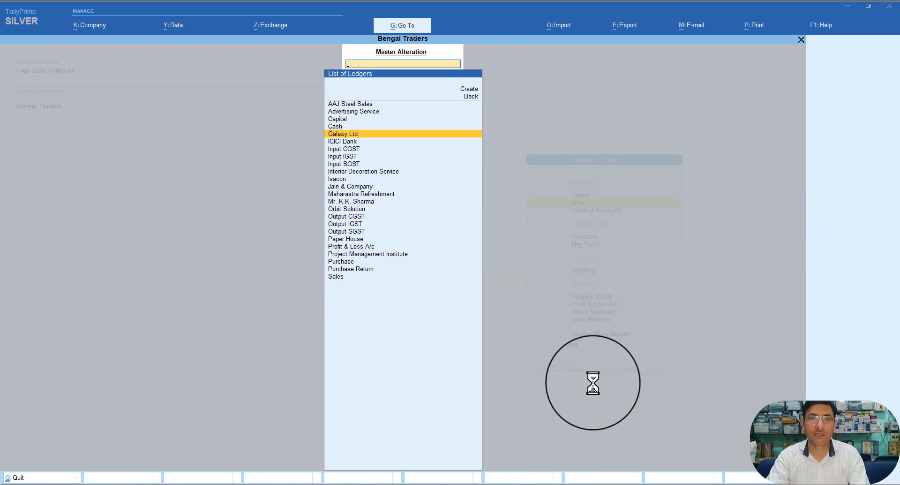
Step: Leave the ledger list and open GSTR-1 through Alt+G > GST Reports
key("Escape")
key("Escape")
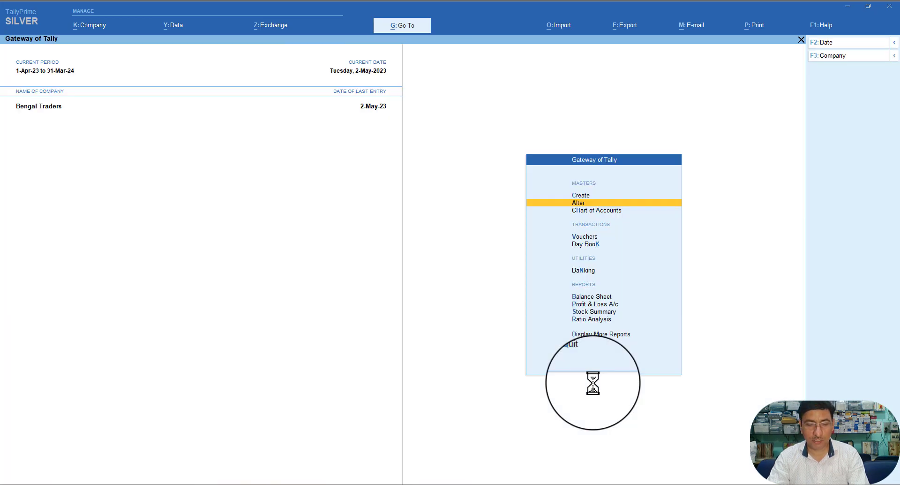
key("alt+g")
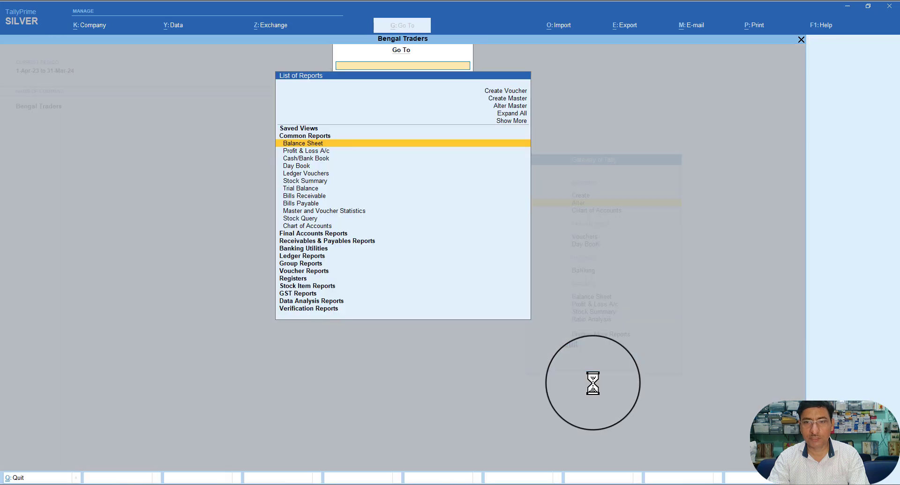
key("Down")
key("Down")
key("Down")
key("Down")
key("Down")
key("Down")
key("Down")
key("Down")
key("Down")
key("Down")
key("Down")
key("Down")
key("Down")
key("Down")
key("Down")
key("Down")
key("Down")
key("Down")
key("Down")
key("Down")
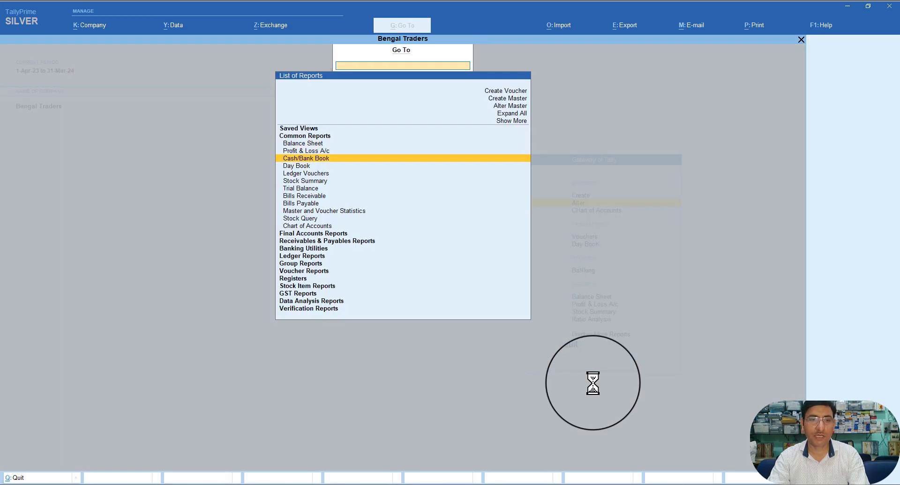
key("Return")
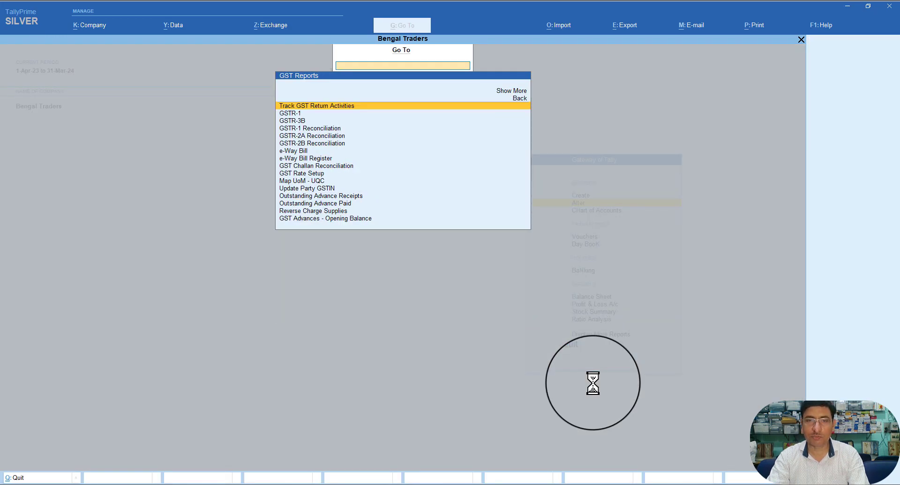
key("Down")
key("Return")
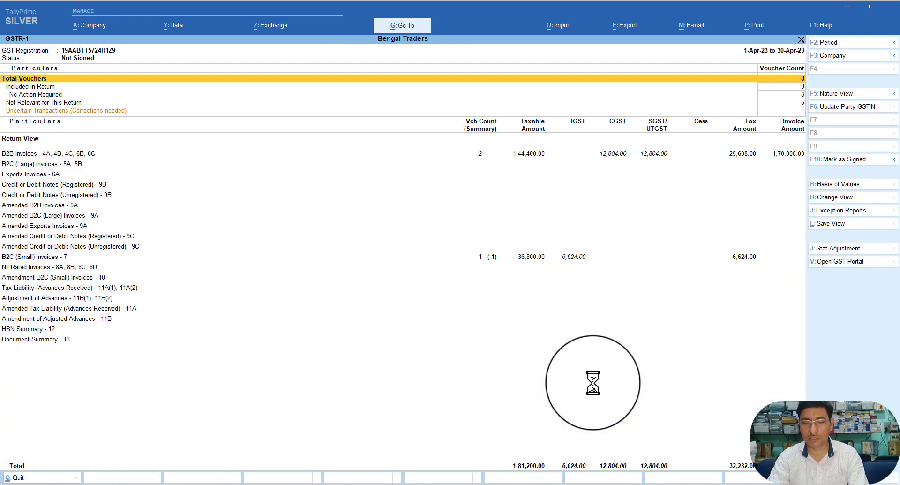
Step: Set the GSTR-1 period from 1-5-2023 to 31-5-2023
key("F2")
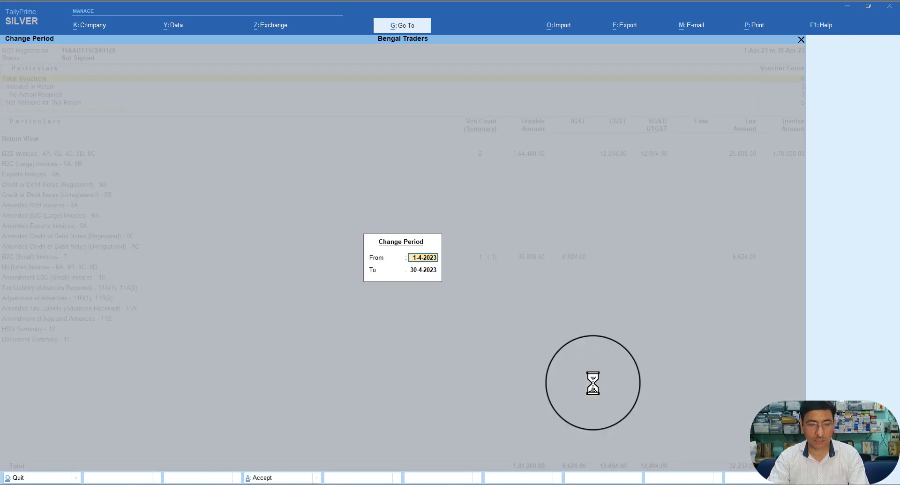
type("1.5")
key("Return")
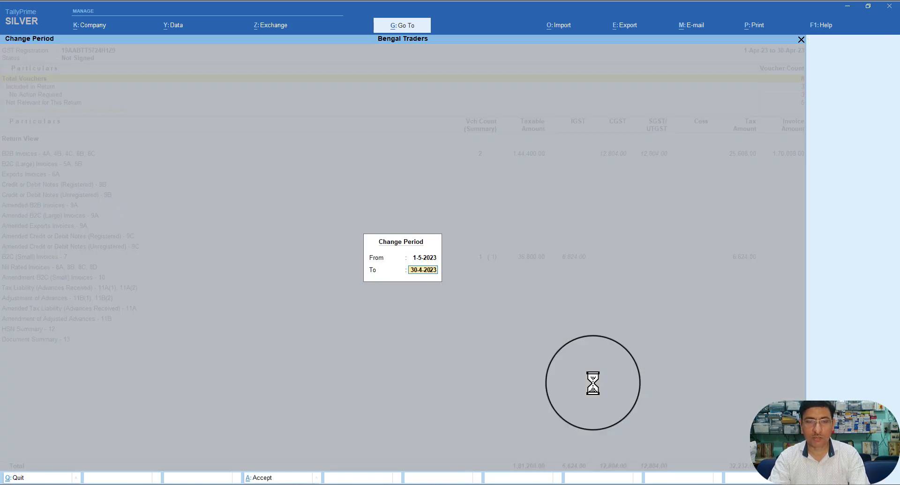
type("31.5")
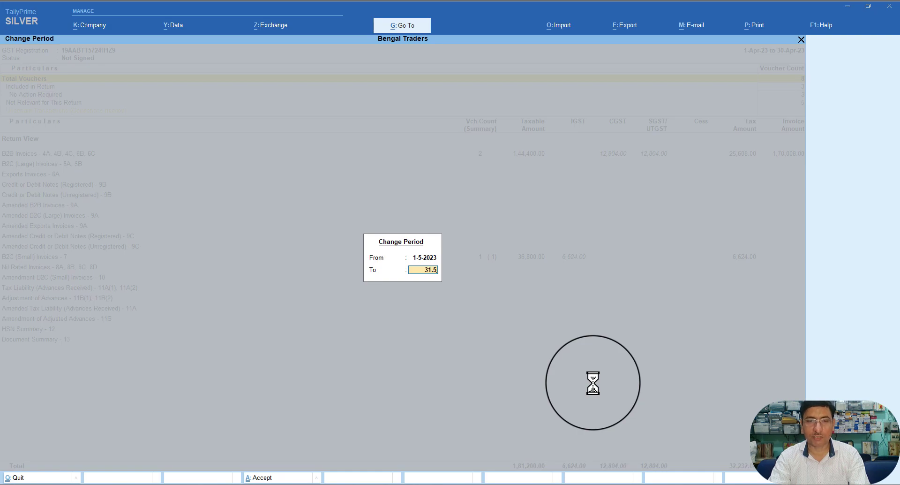
key("Return")
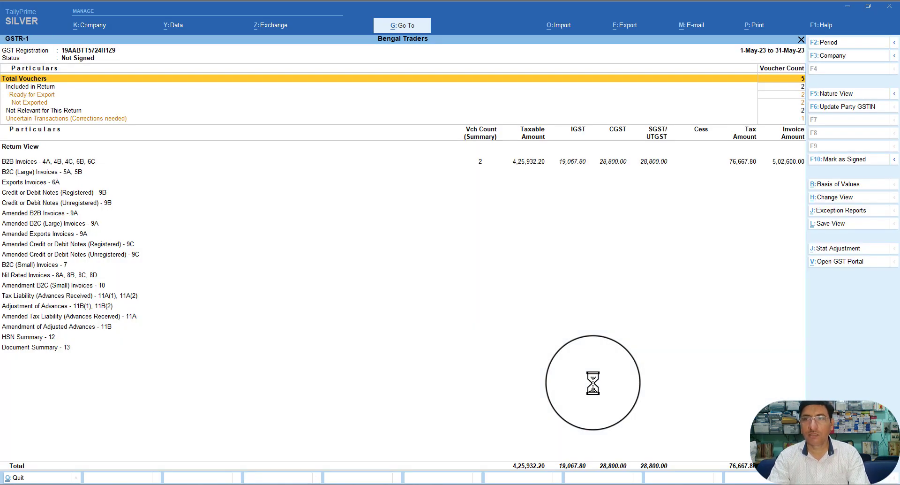
Step: Drill into Uncertain Transactions > Incomplete/Mismatch and apply System Inferred GST status
key("Down")
key("Down")
key("Down")
key("Down")
key("Down")
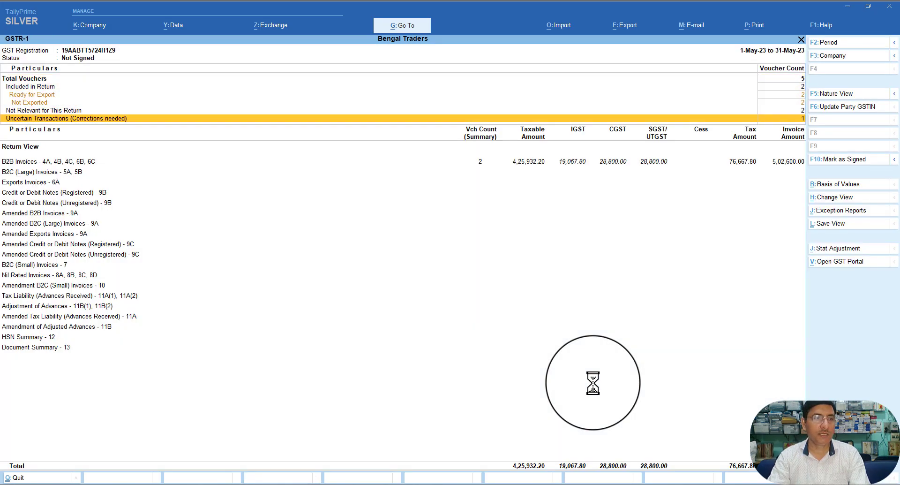
key("Return")
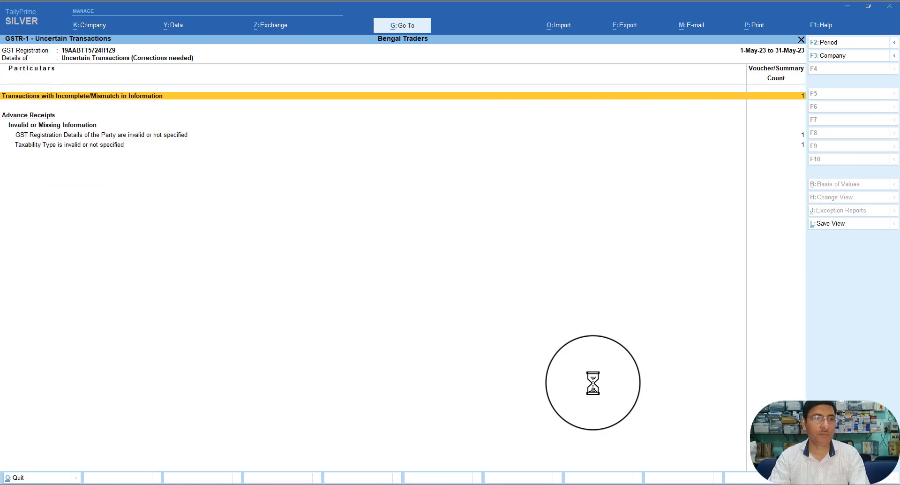
key("Return")
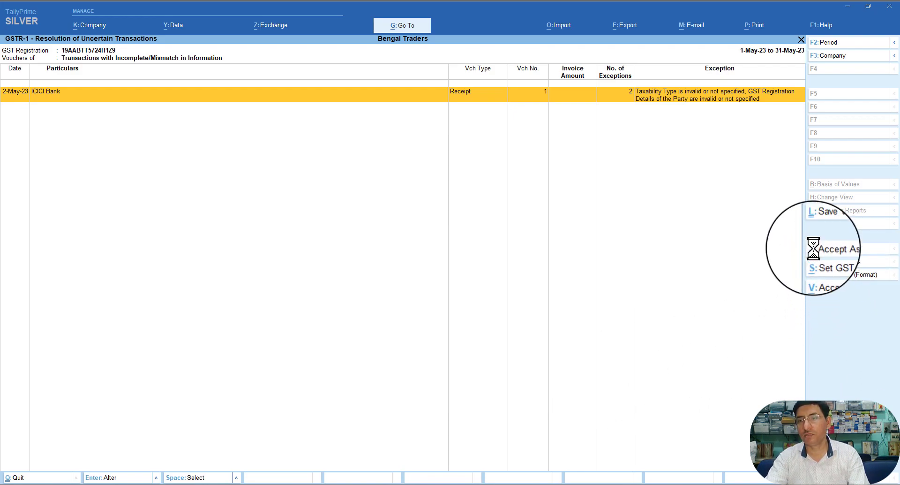
left_click(812, 266)
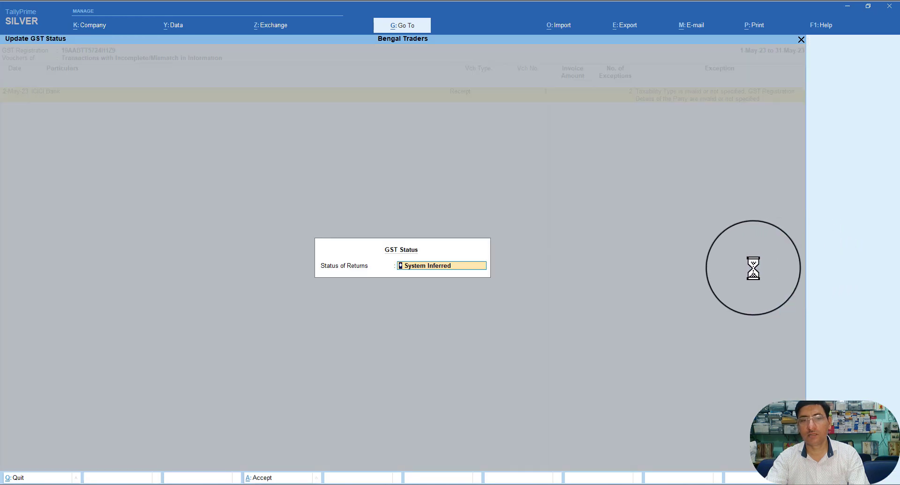
key("Return")
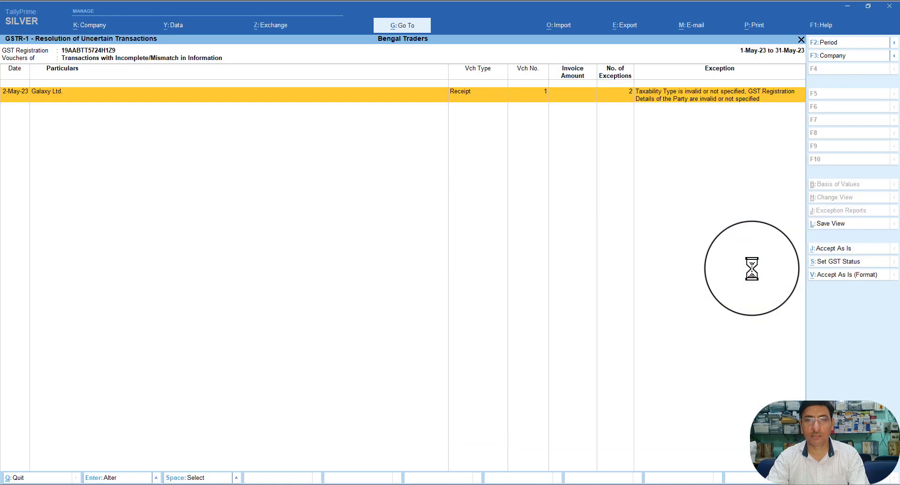
Step: Recheck the Galaxy Ltd. receipt, then list vouchers with invalid party GST registration details
key("Return")
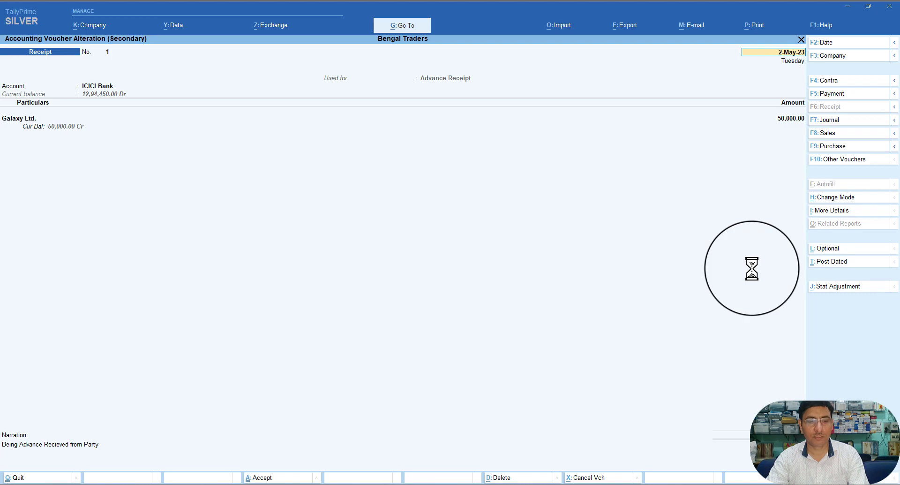
key("Escape")
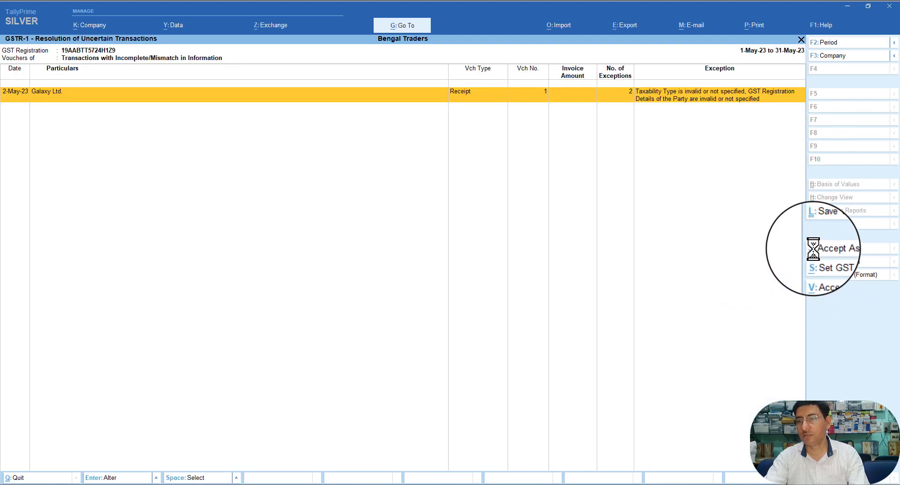
double_click(692, 95)
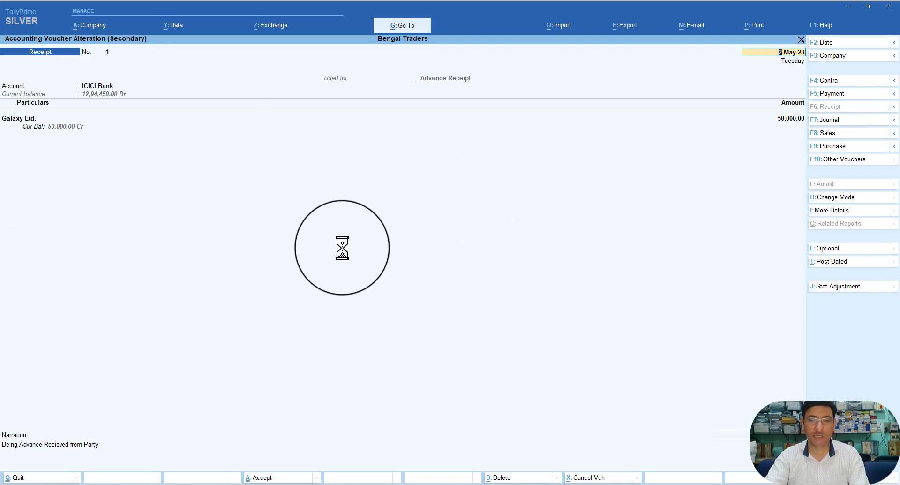
key("Escape")
key("Escape")
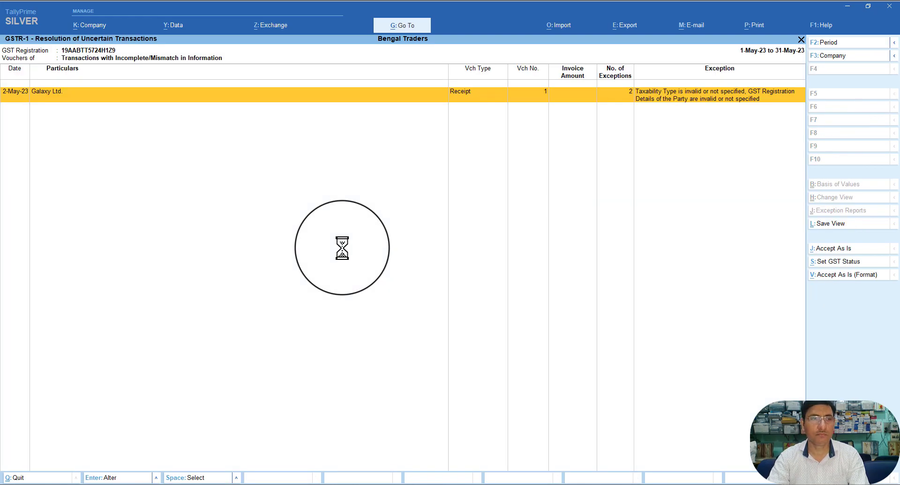
key("Escape")
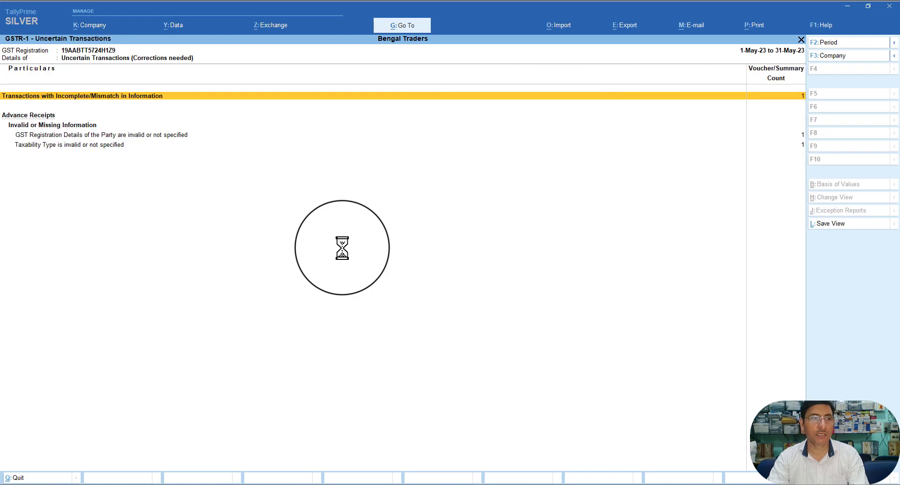
key("Down")
key("Down")
key("Down")
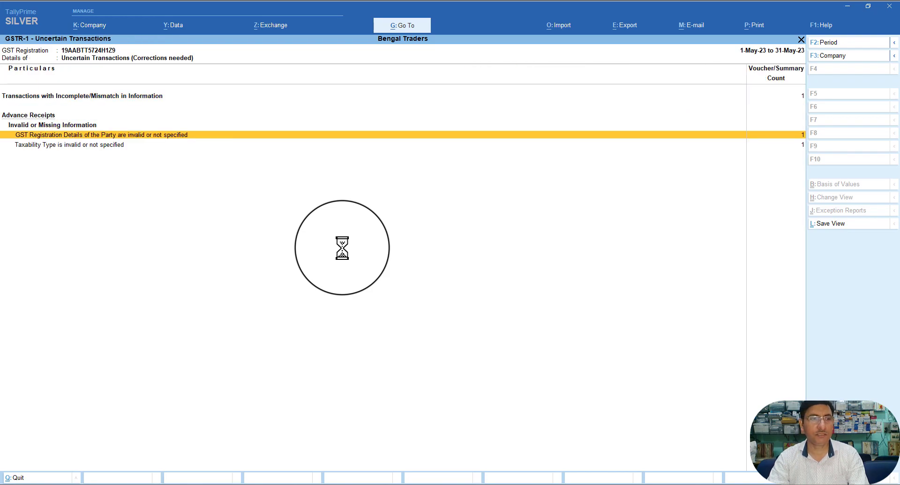
key("Up")
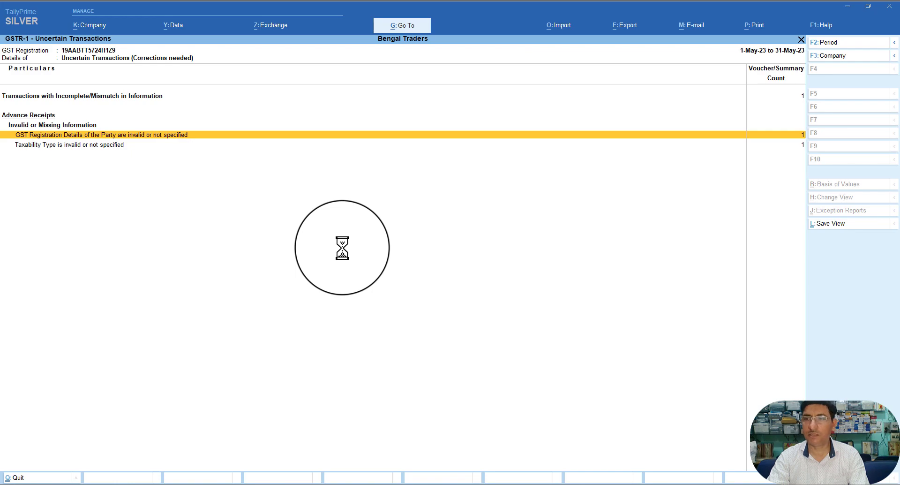
key("Return")
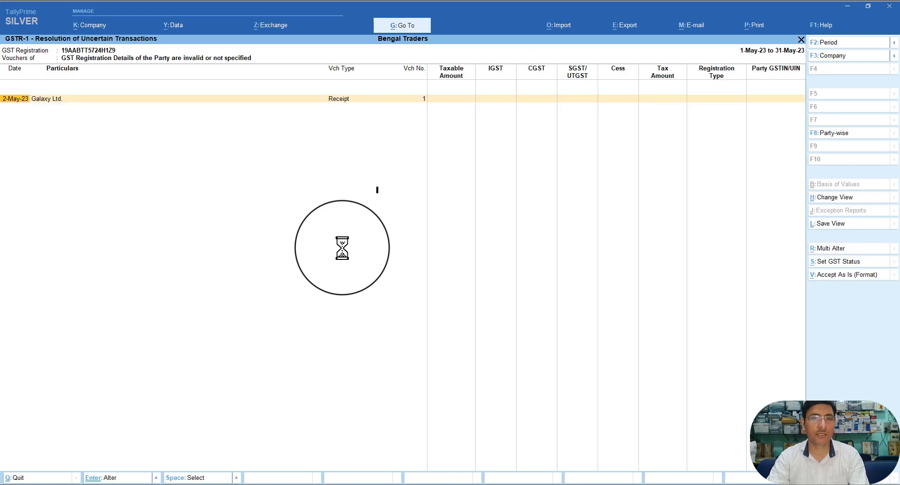
Step: Fill the receipt's Party Details: State West Bengal, Country India, Regular registration, other-territory assessee No
key("Return")
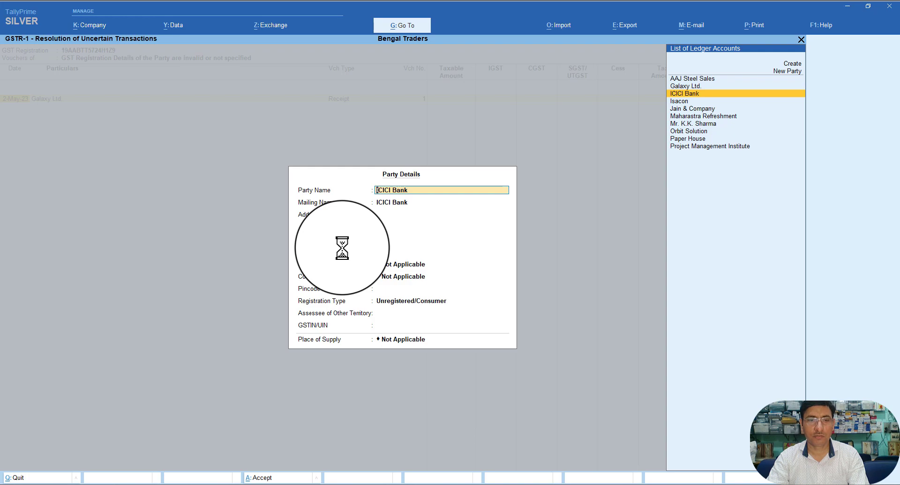
key("Return")
key("Return")
key("Return")
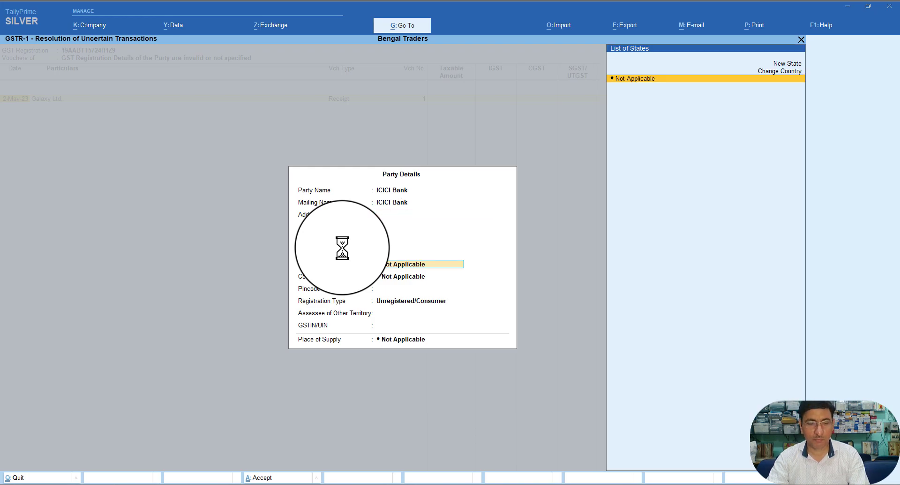
type("west")
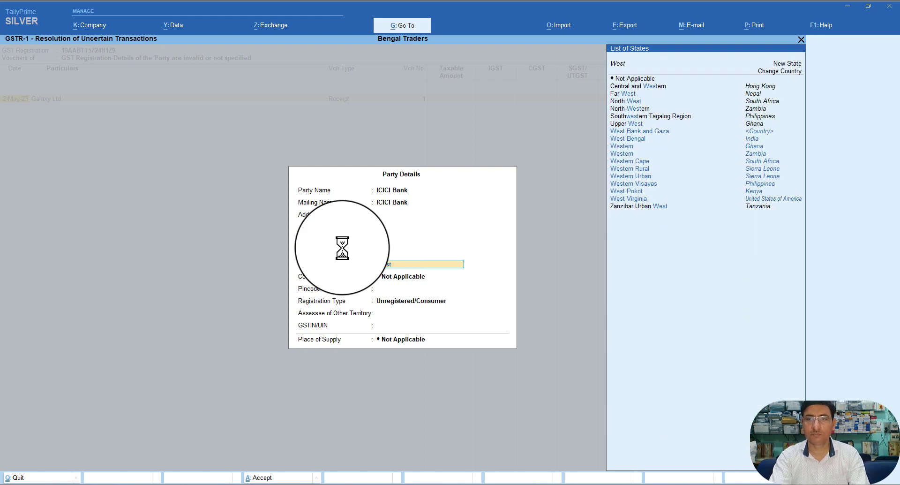
type(" Ben")
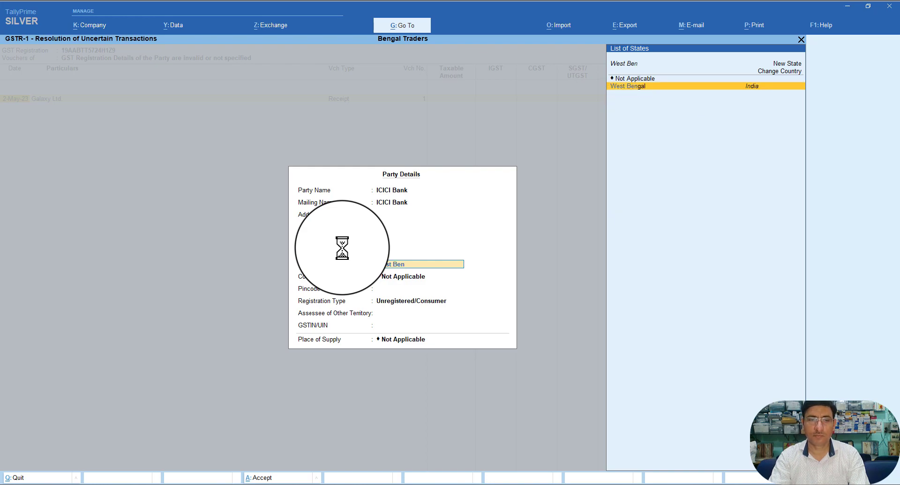
key("Return")
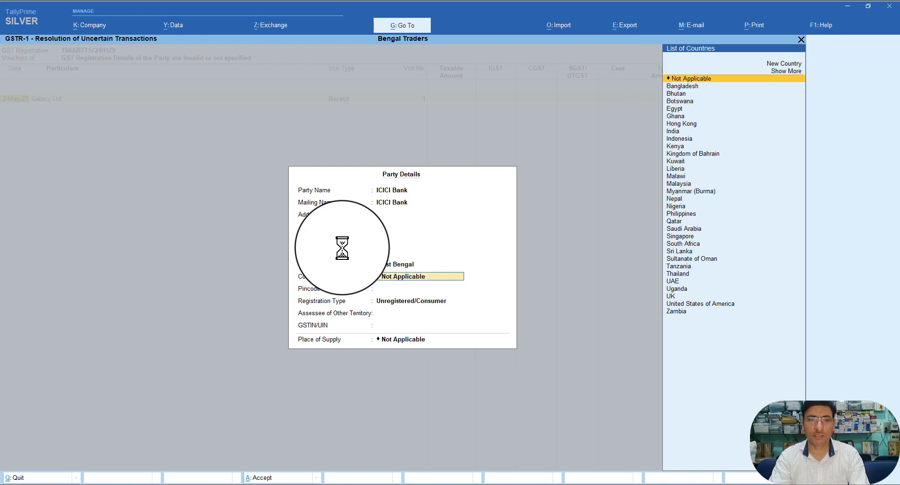
type("india")
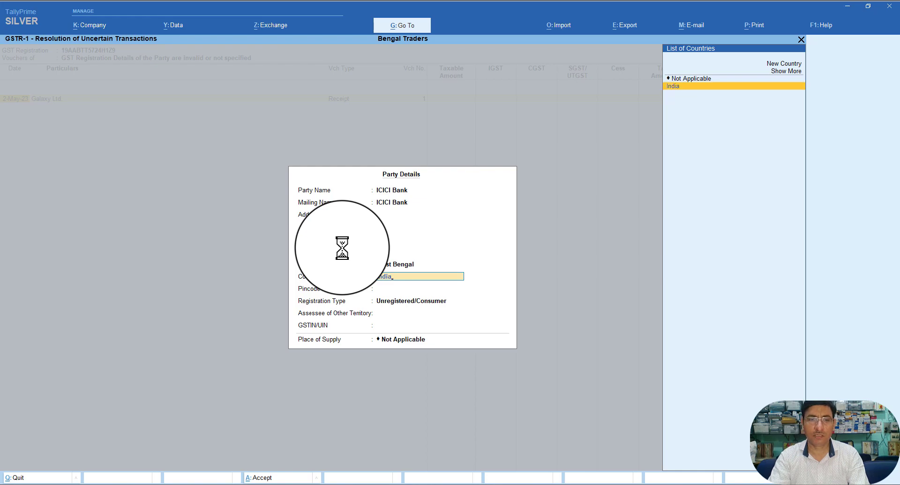
key("Return")
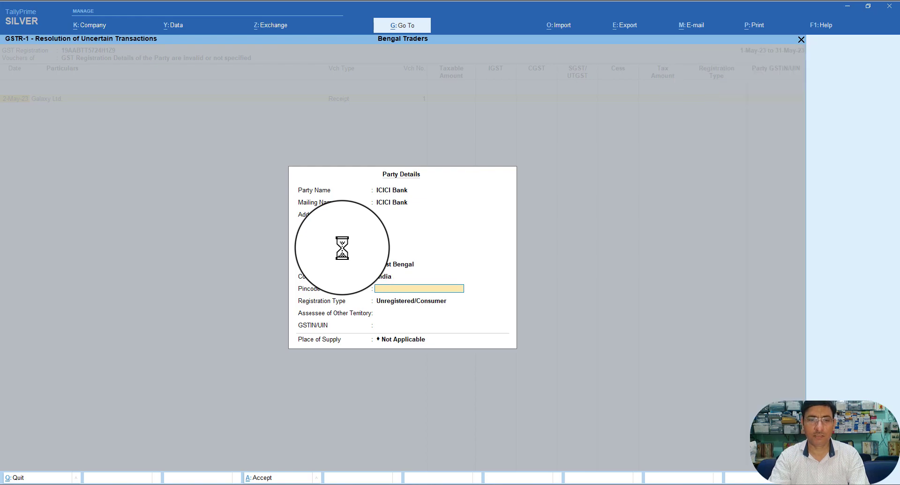
key("Return")
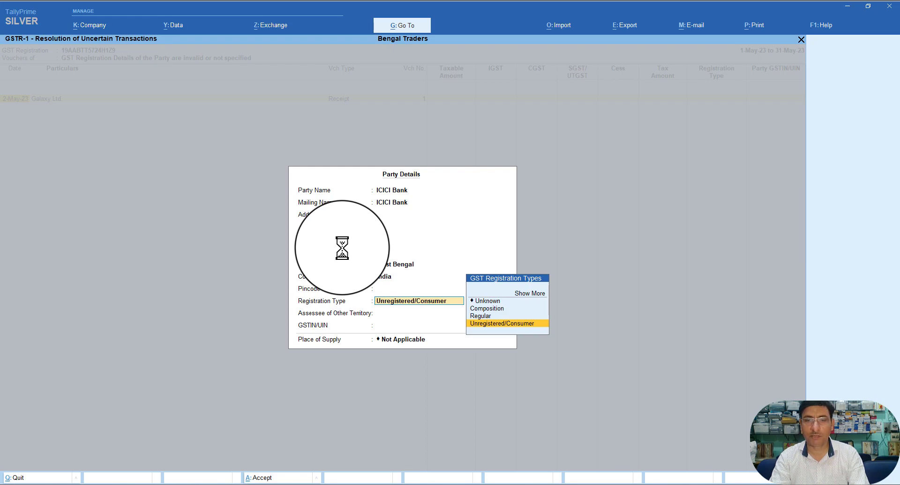
key("Up")
key("Return")
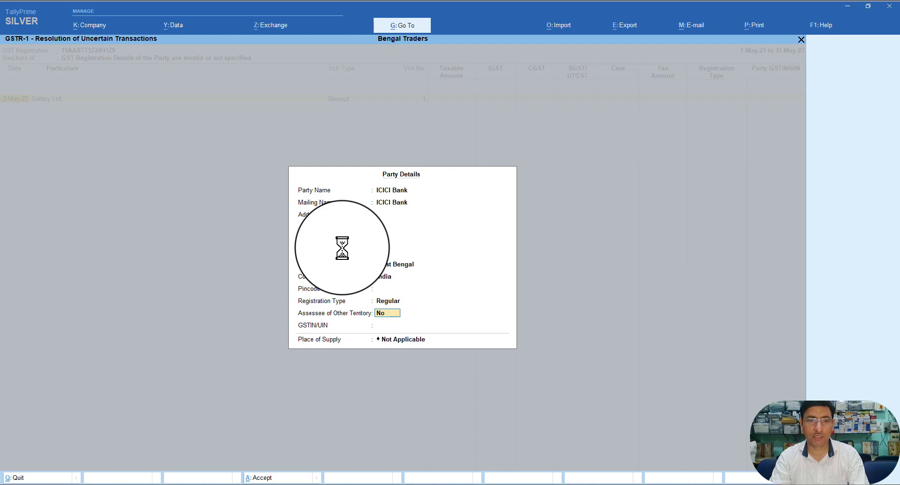
key("Return")
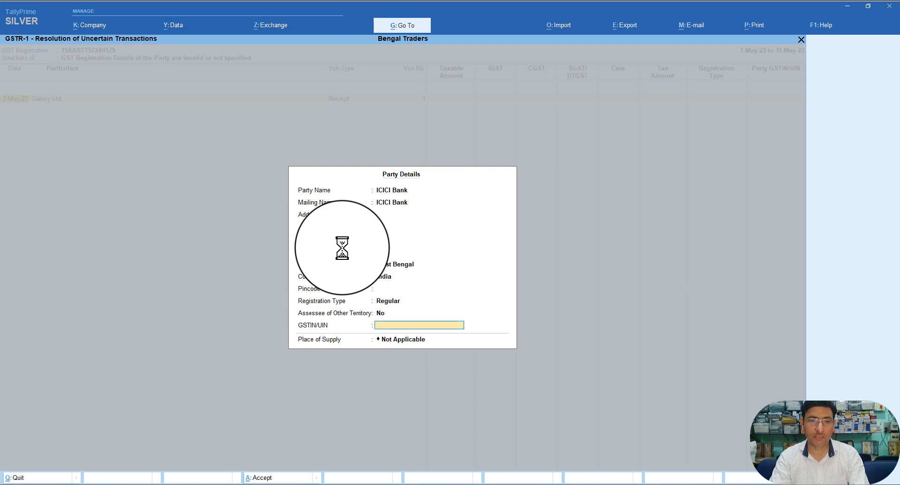
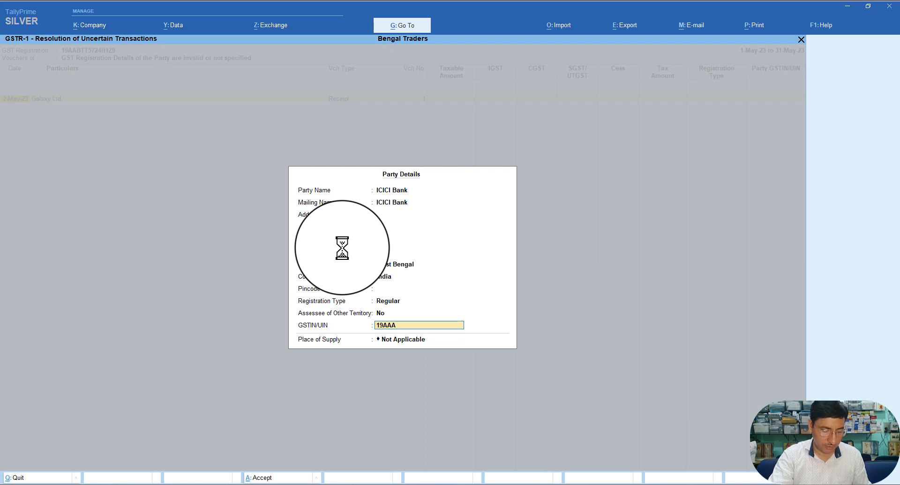
Step: Complete ICICI Bank's GSTIN ending GM0289CG, pick West Bengal as place of supply, and save
type("G")
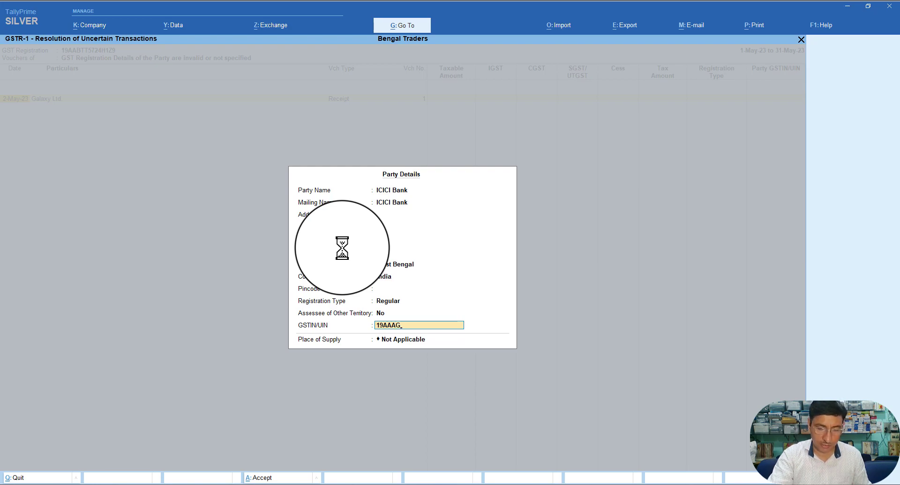
type("M")
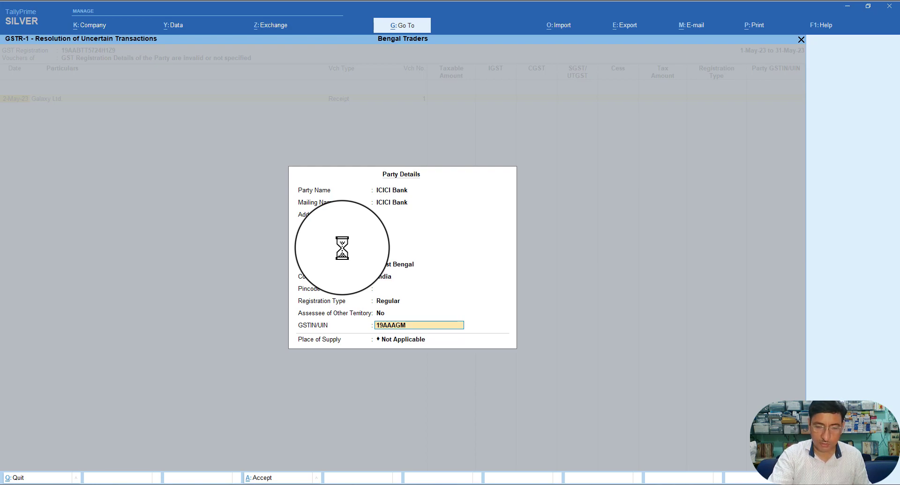
type("02")
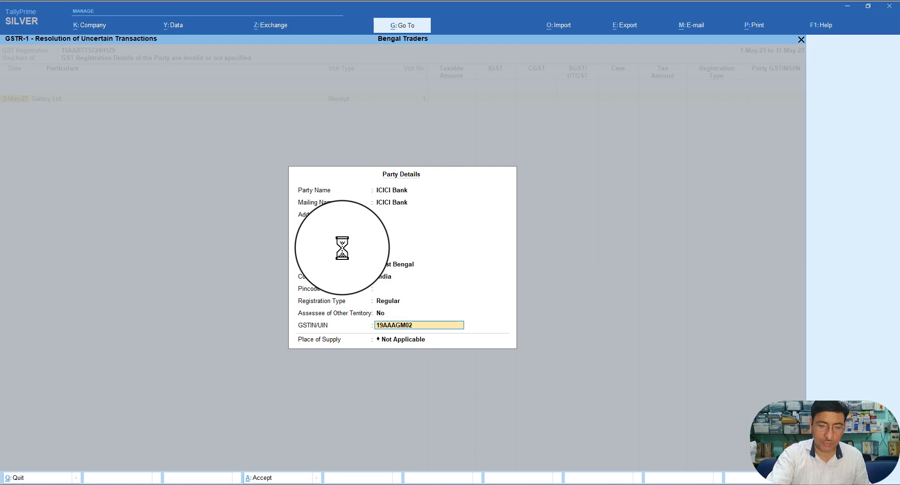
type("89")
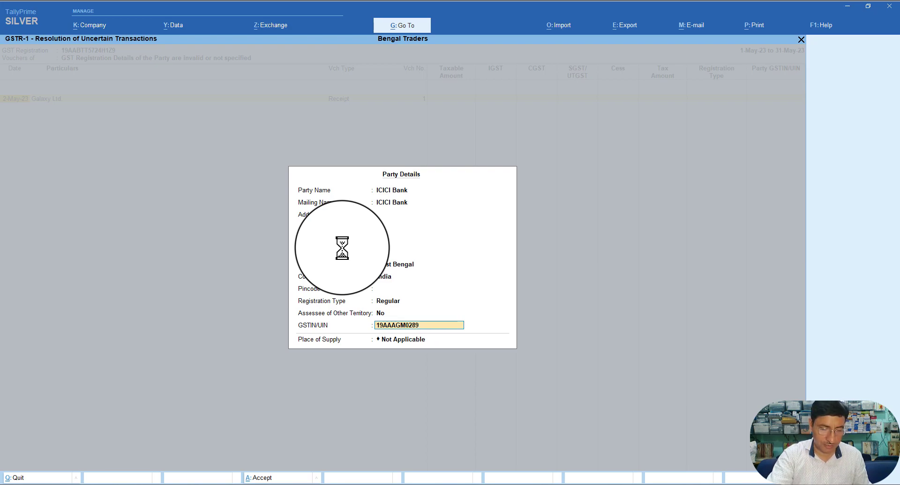
type("C1")
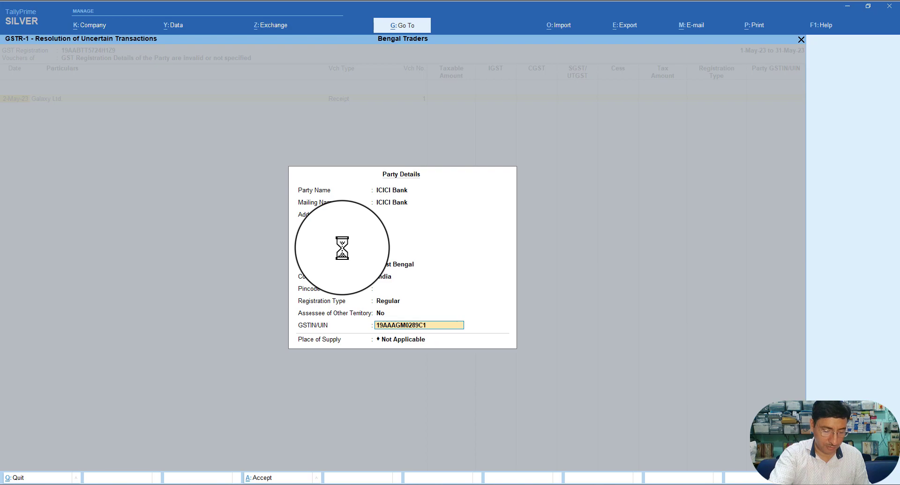
type("G")
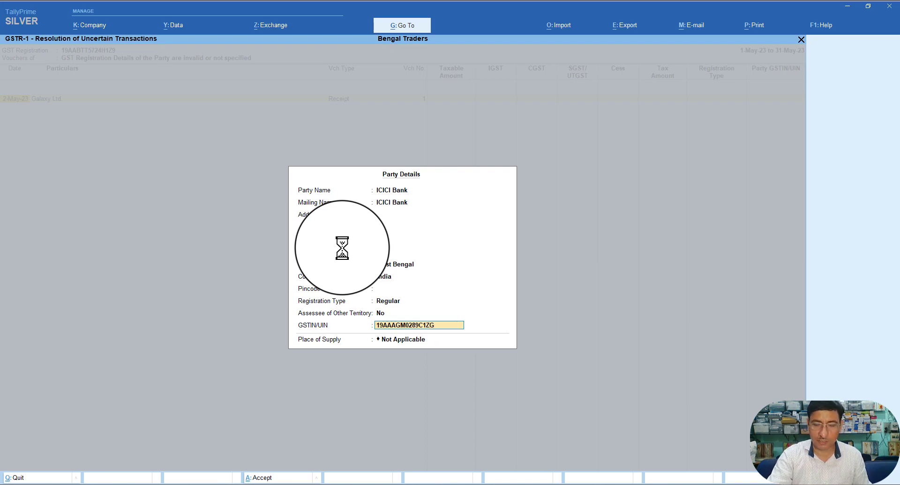
key("Return")
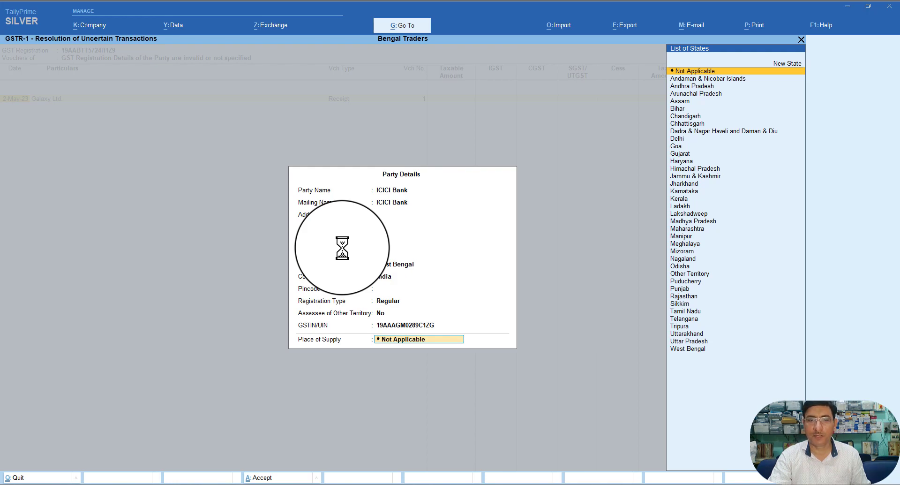
type("W")
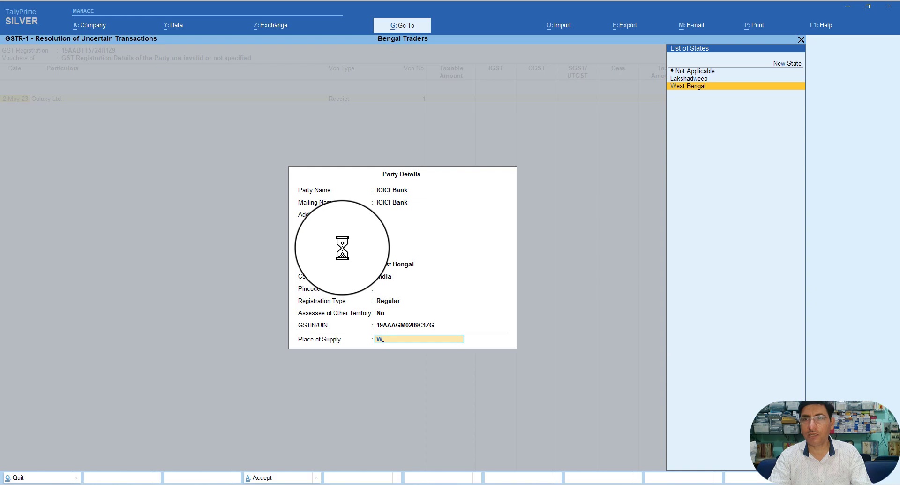
key("Return")
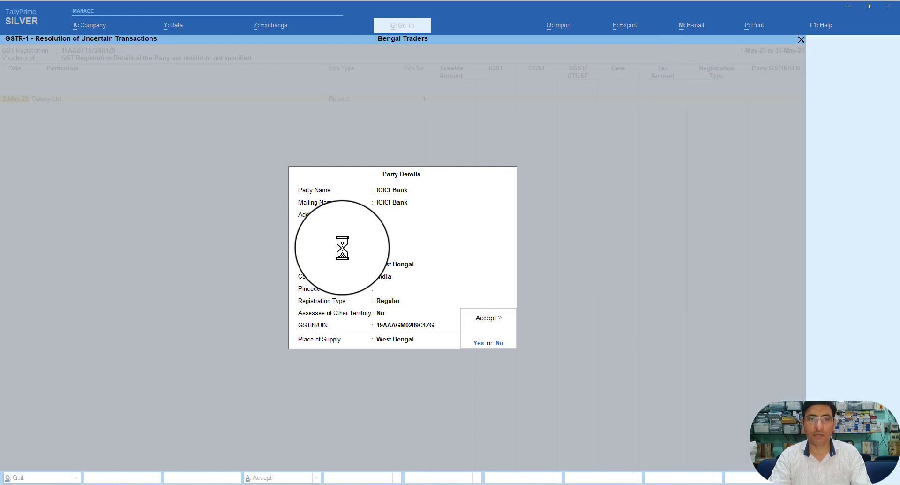
key("Return")
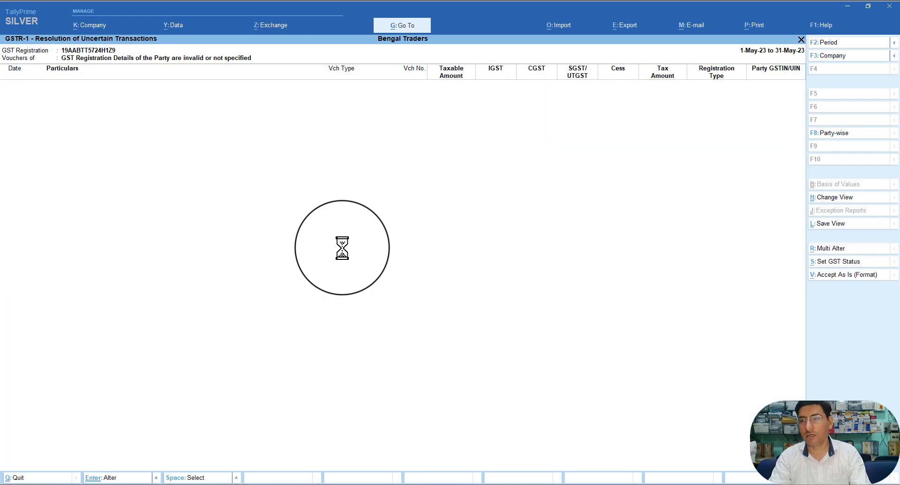
Step: Open the receipt flagged 'Taxability Type is invalid', quit it unchanged, and return to GSTR-1
key("Escape")
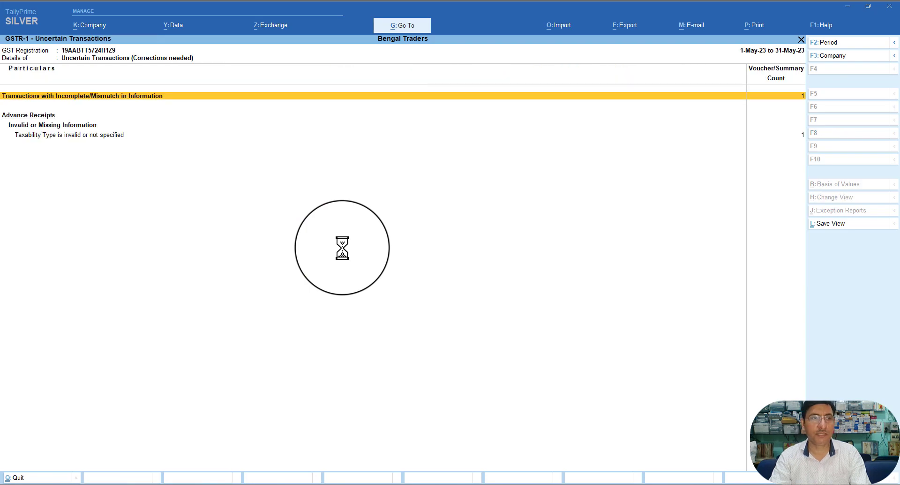
key("Down")
key("Down")
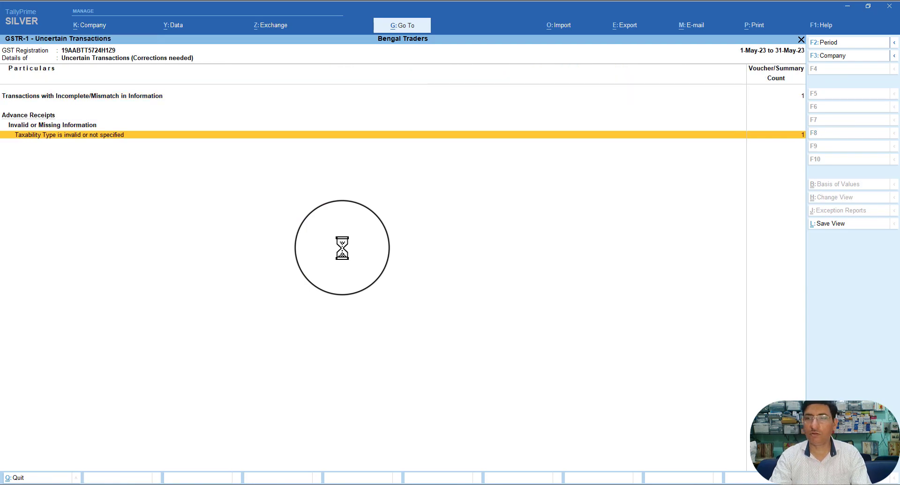
key("Return")
key("Return")
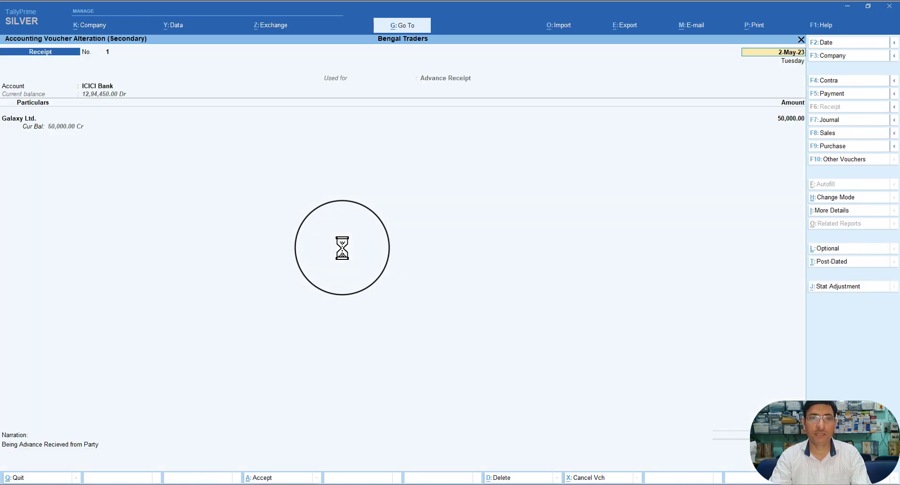
key("Escape")
key("Escape")
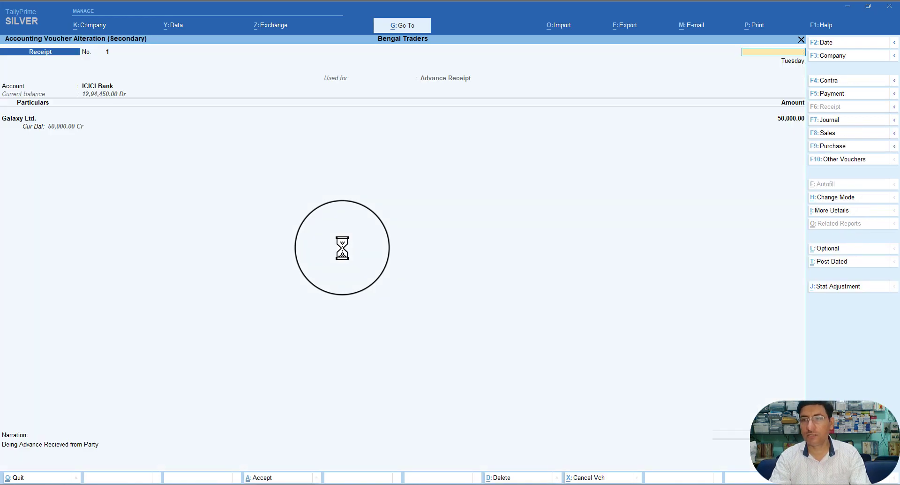
key("y")
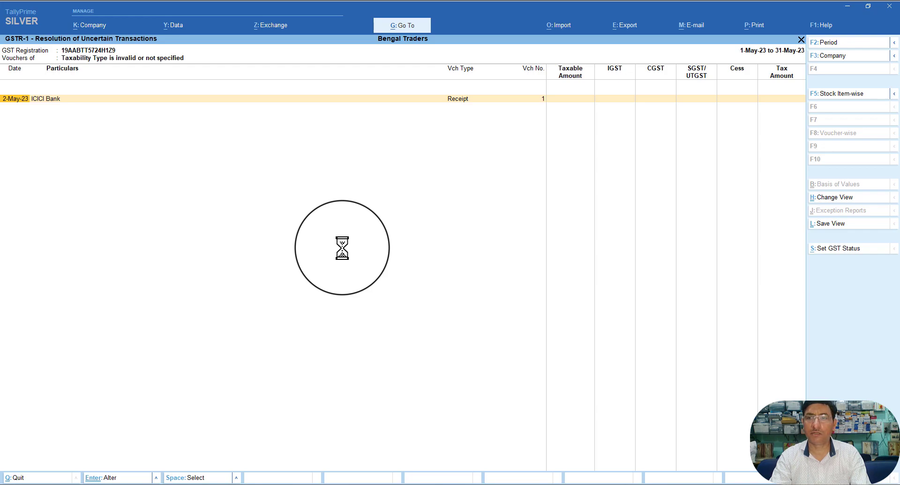
key("Escape")
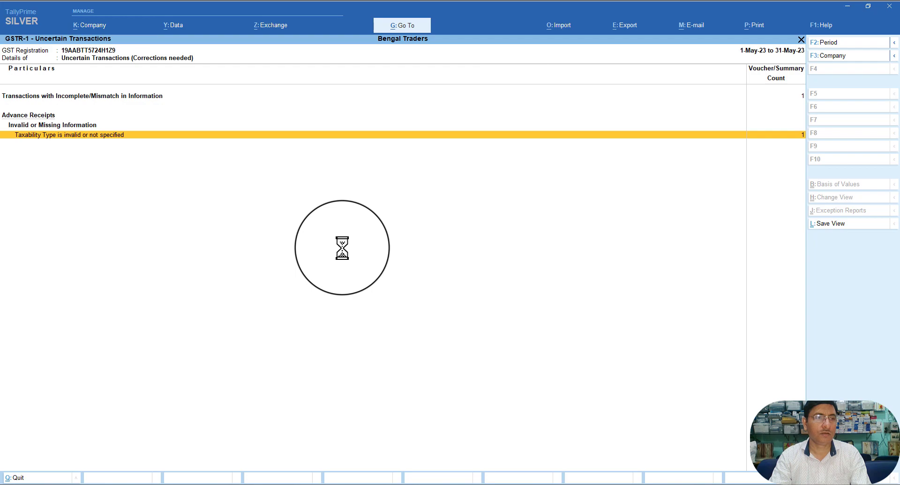
key("Escape")
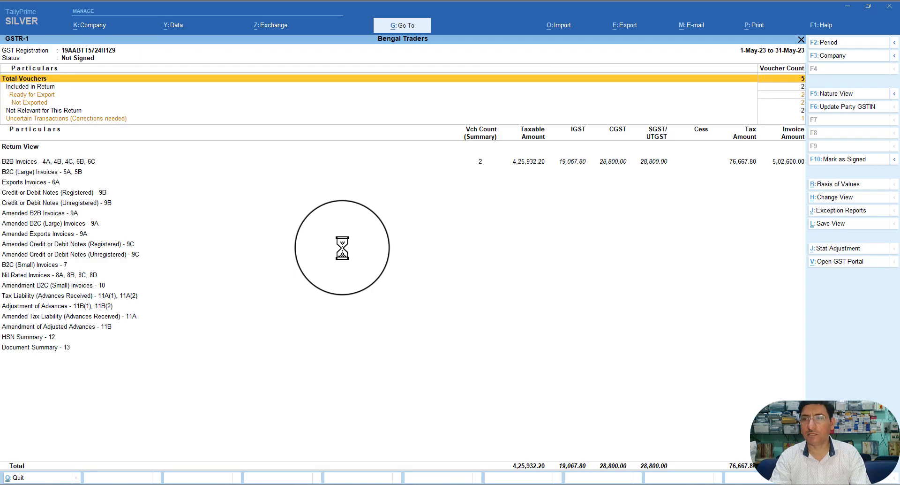
Step: Drill into Uncertain Transactions > Incomplete/Mismatch and review the ICICI Bank receipt without changes
key("Down")
key("Down")
key("Down")
key("Down")
key("Down")
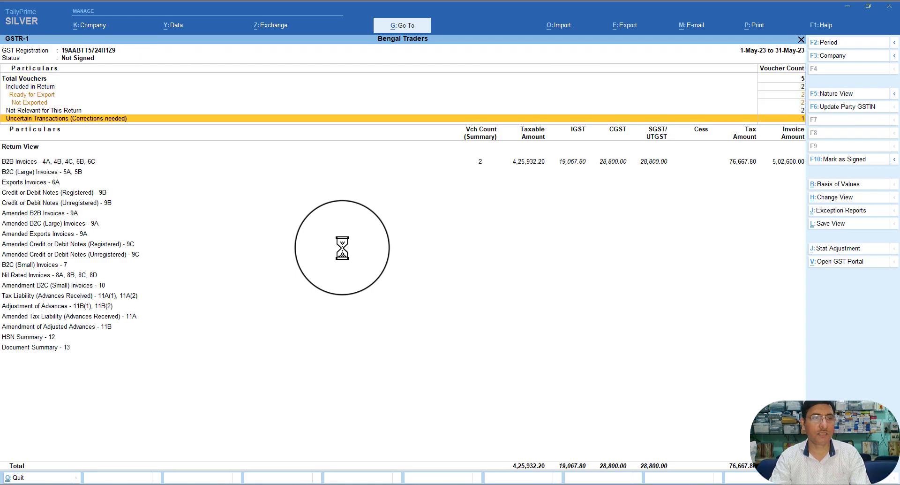
key("Return")
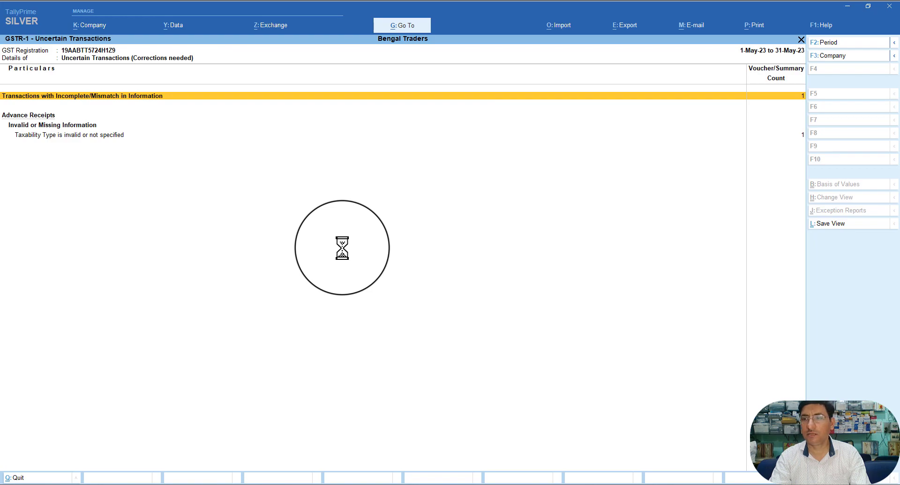
key("Return")
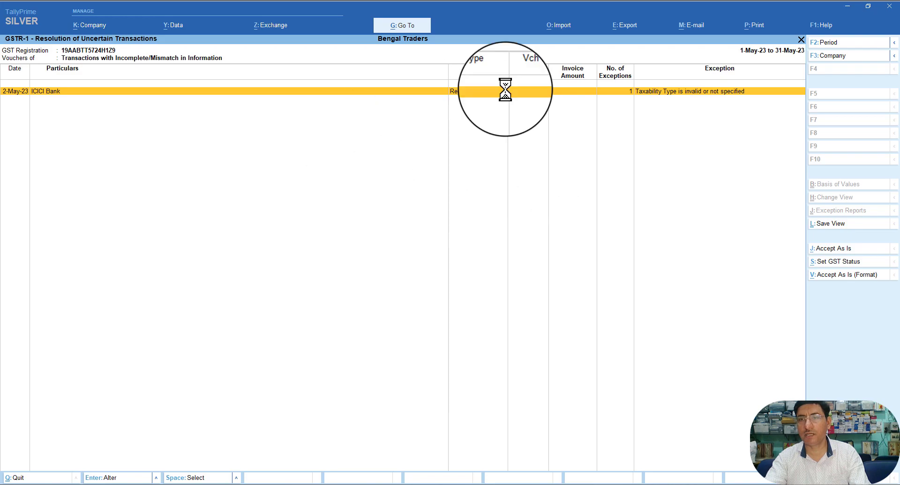
left_click(452, 93)
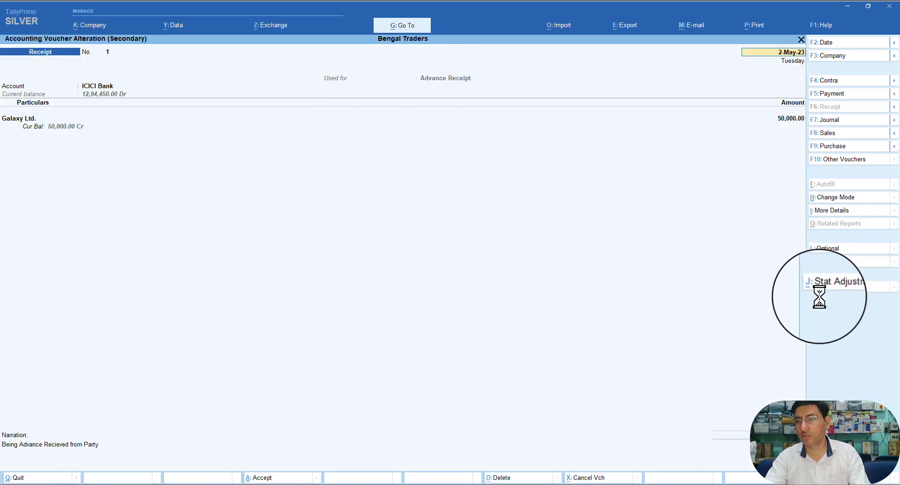
key("Escape")
key("Escape")
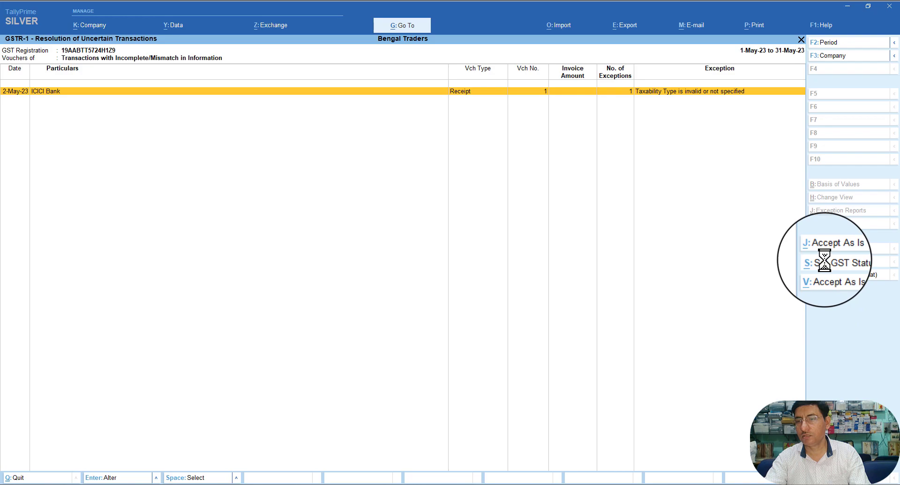
Step: Apply S: Set GST Status to the ICICI Bank receipt and return to GSTR-1
left_click(826, 264)
key("Return")
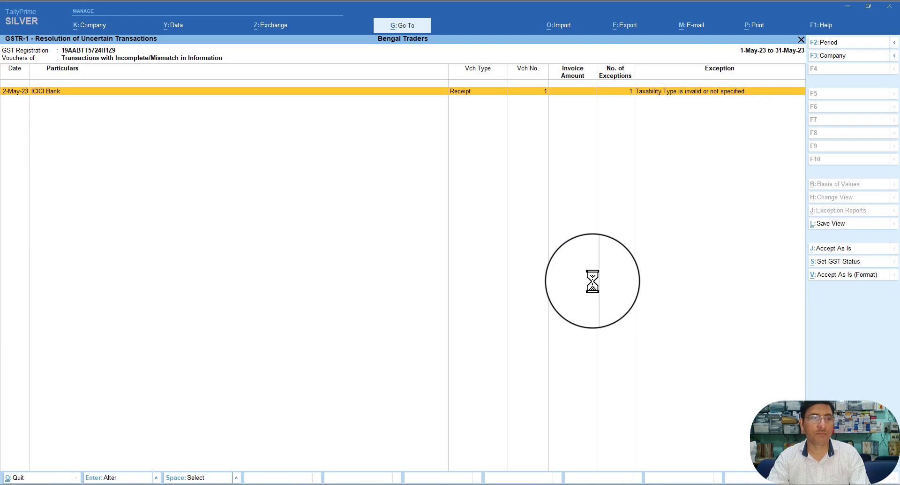
key("Escape")
key("Escape")
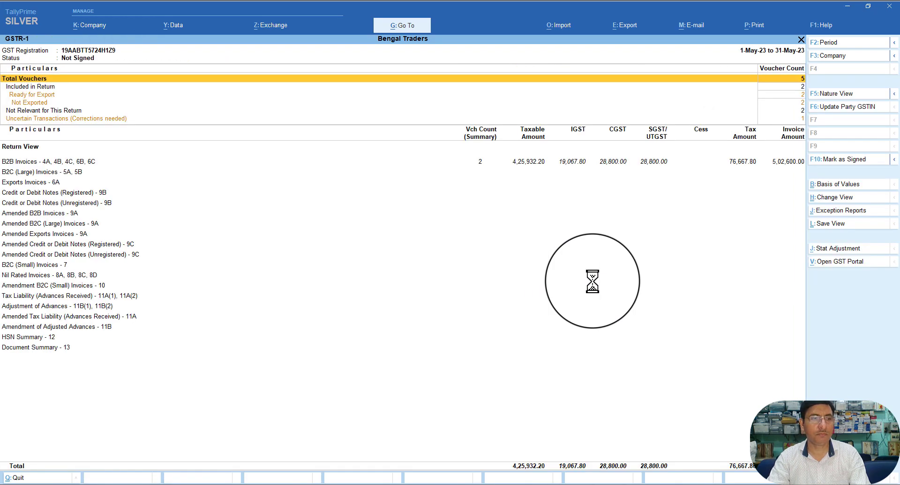
Step: From Gateway of Tally, open Repair Company (Ctrl+Alt+R) configuration for Bengal Traders
key("Escape")
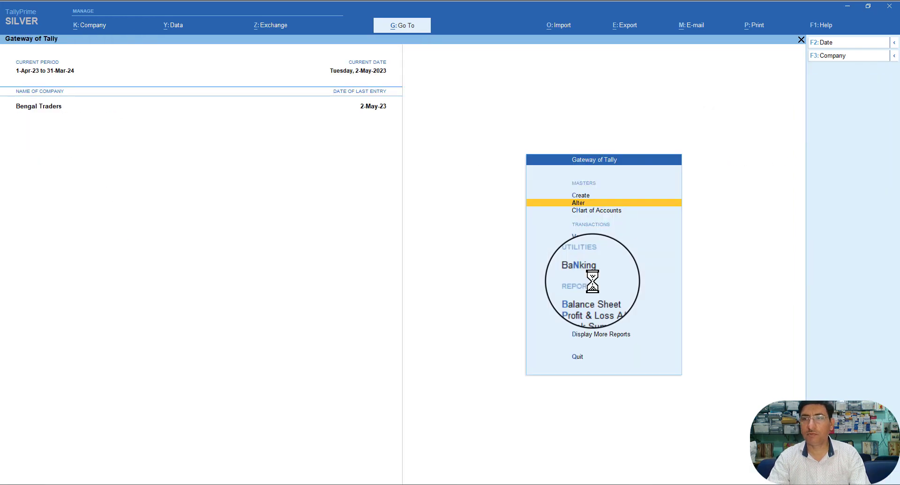
key("Escape")
key("Escape")
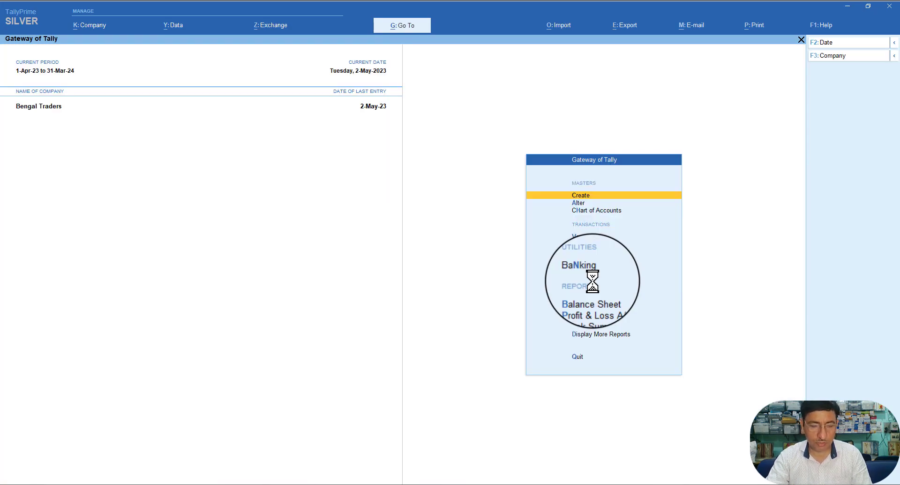
key("ctrl+alt+r")
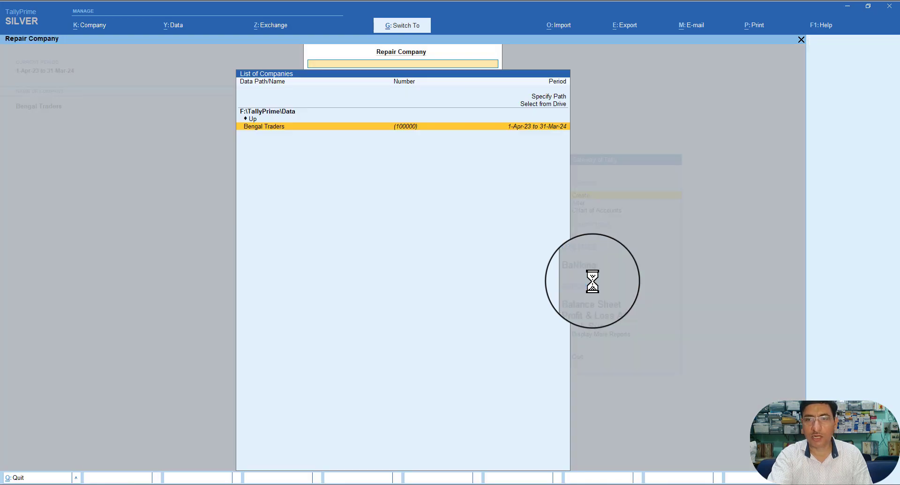
key("Return")
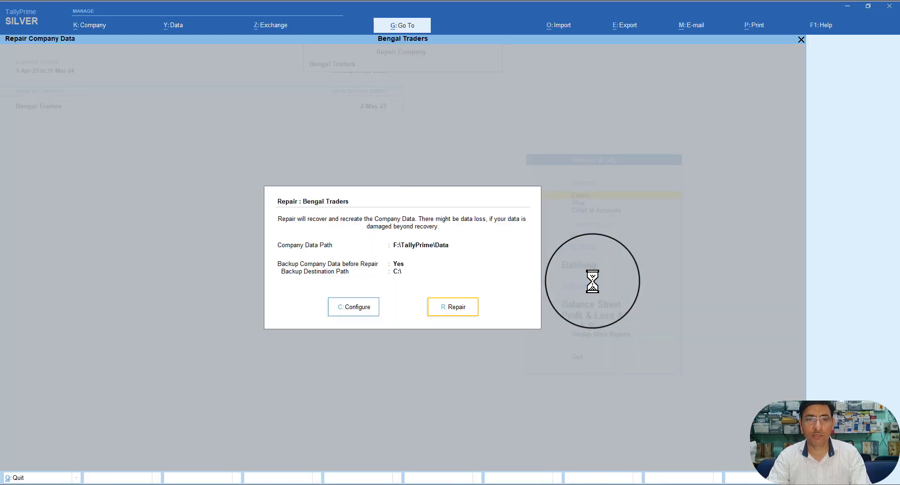
key("Left")
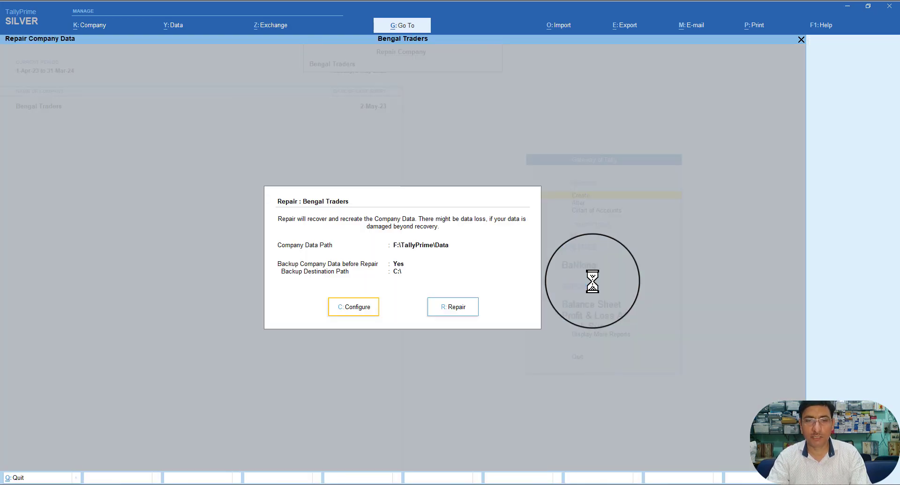
key("Return")
key("Return")
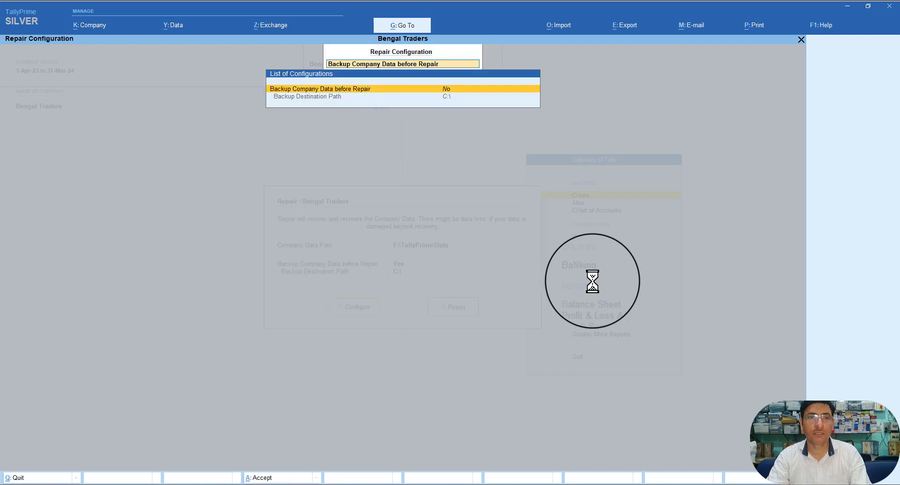
Step: Turn on backup before repair and open the Backup Destination Path setting
key("Return")
key("Down")
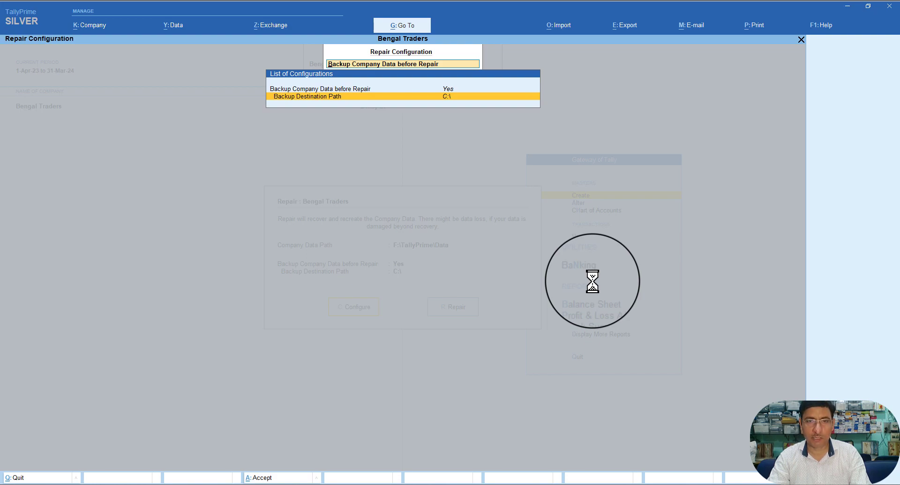
key("ctrl+a")
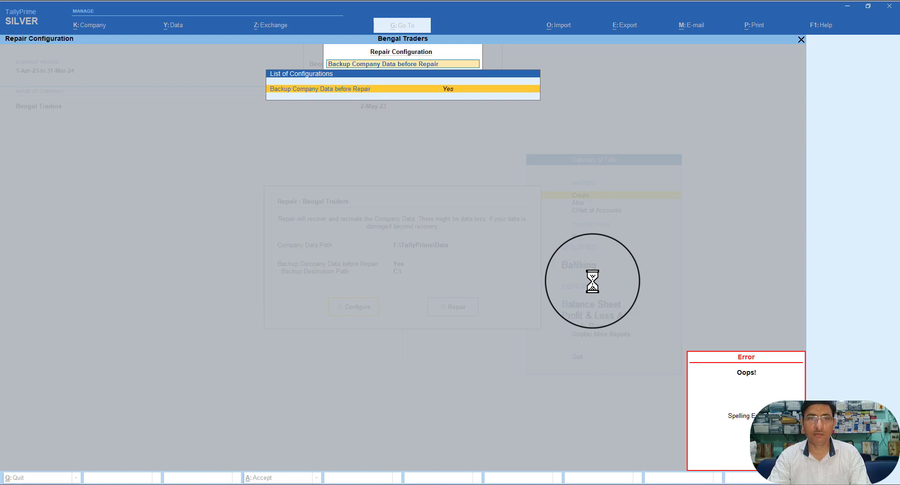
key("BackSpace")
key("Down")
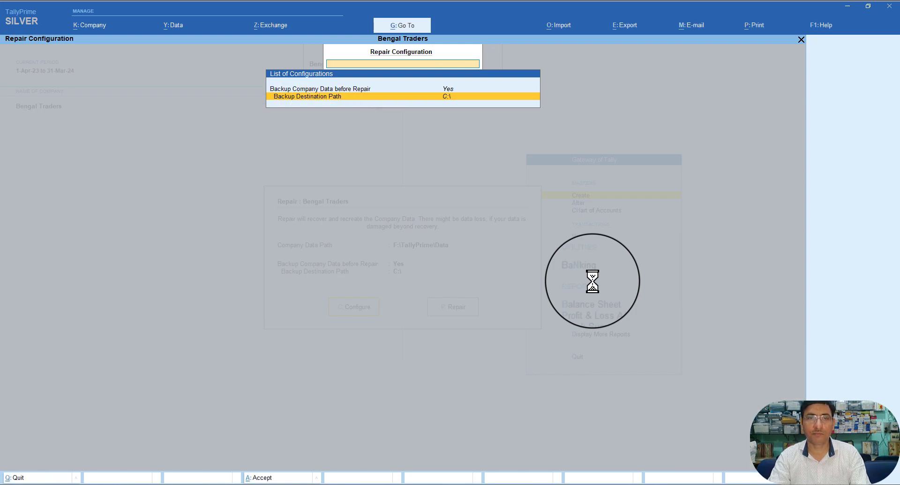
key("Return")
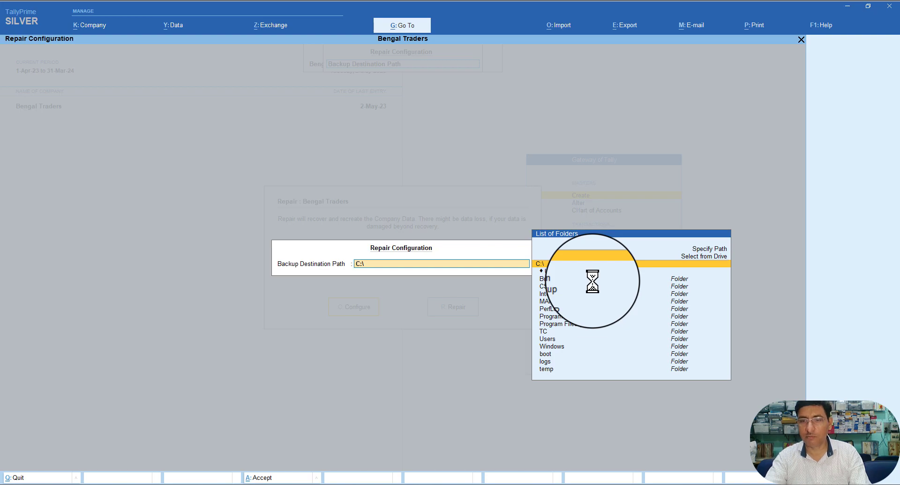
Step: Set the backup destination to D:\Backup and accept the repair configuration
key("BackSpace")
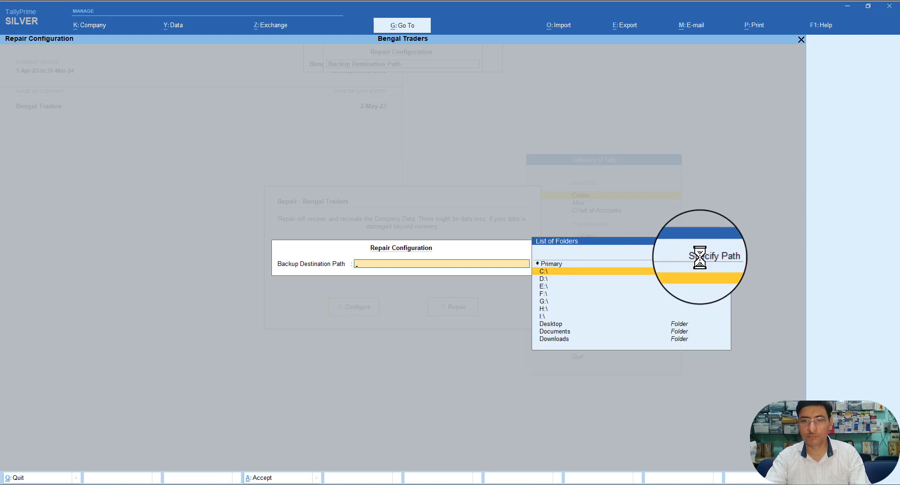
left_click(544, 278)
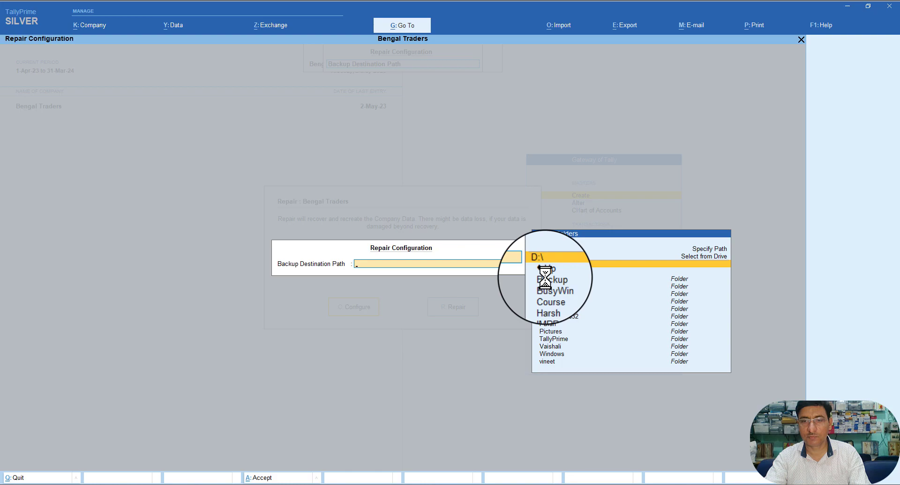
left_click(546, 278)
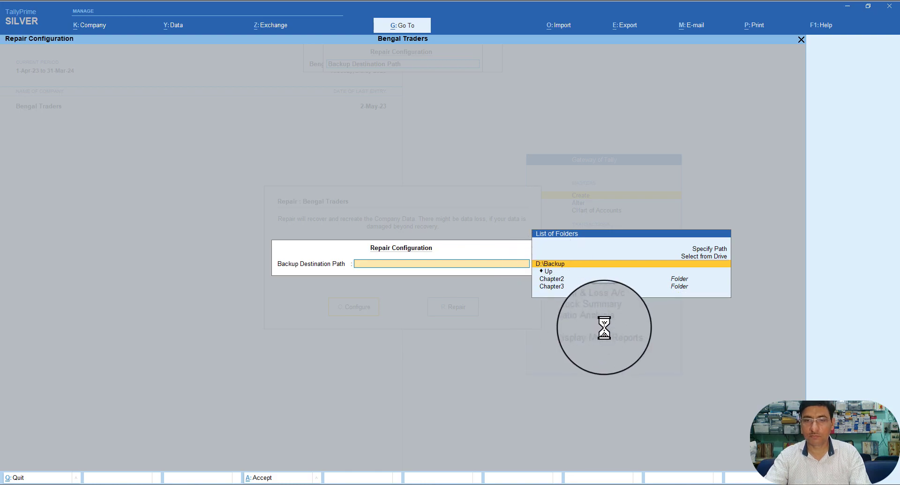
key("Return")
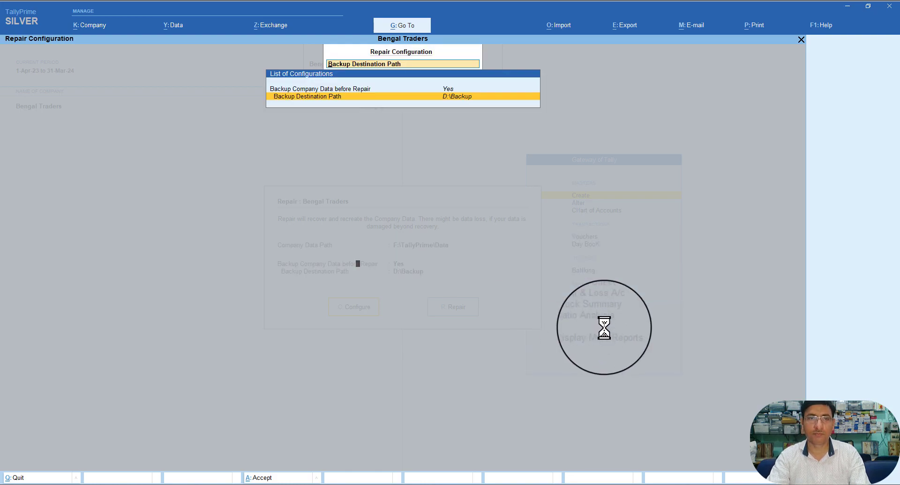
key("Return")
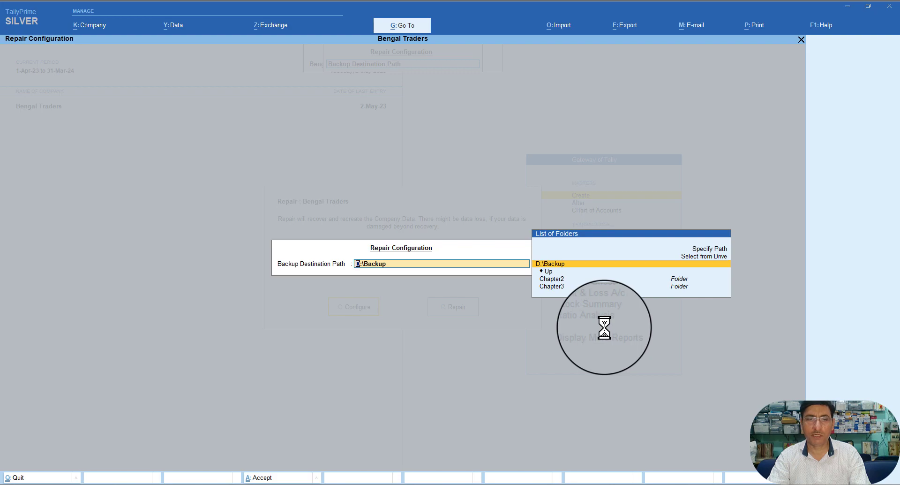
key("Return")
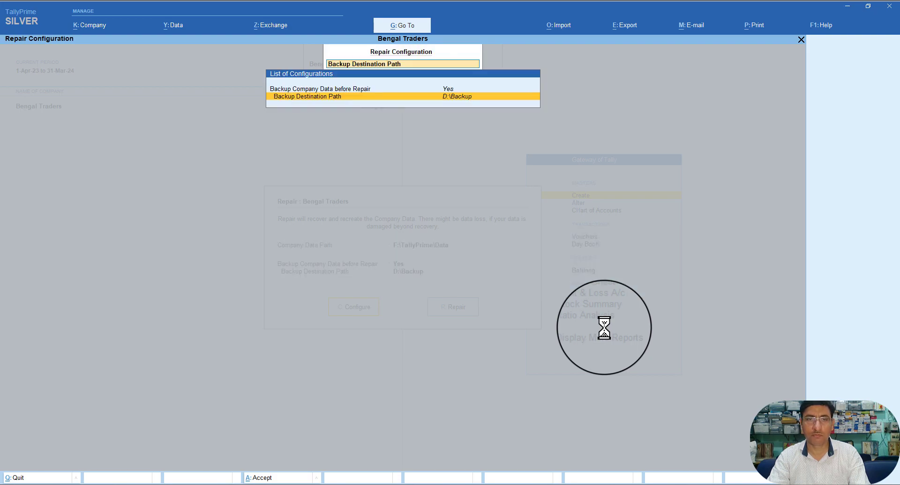
key("ctrl+a")
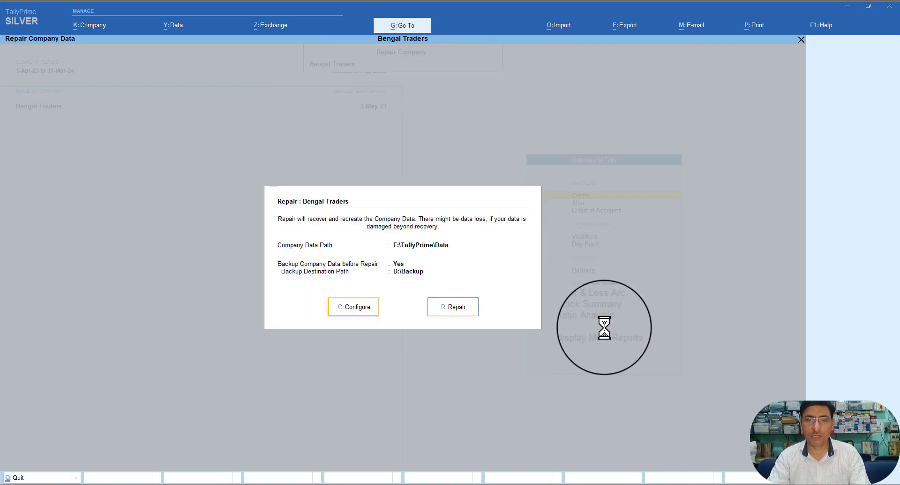
Step: Run the Bengal Traders repair, close its report, and open GSTR-1 from GST Reports
left_click(452, 307)
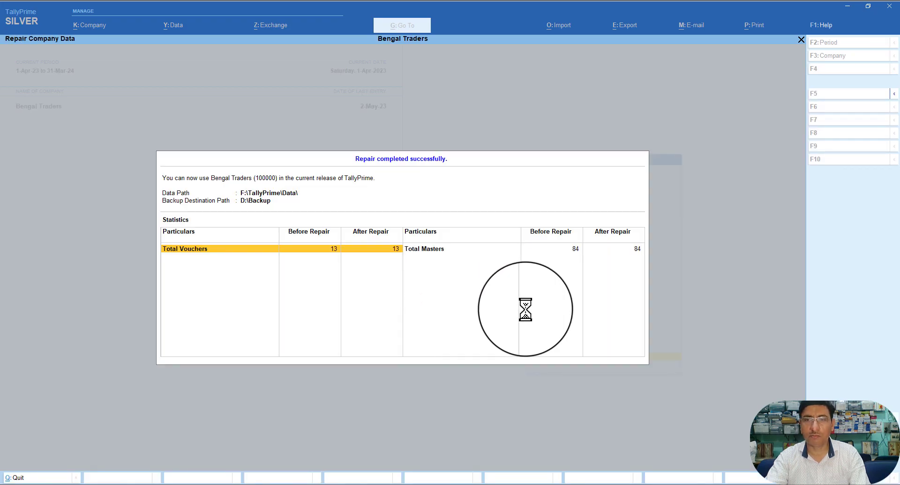
key("Escape")
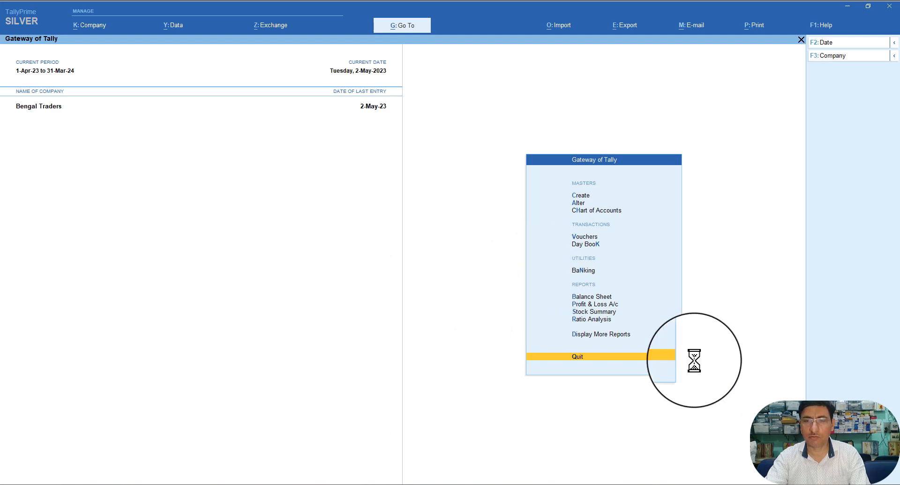
left_click(586, 333)
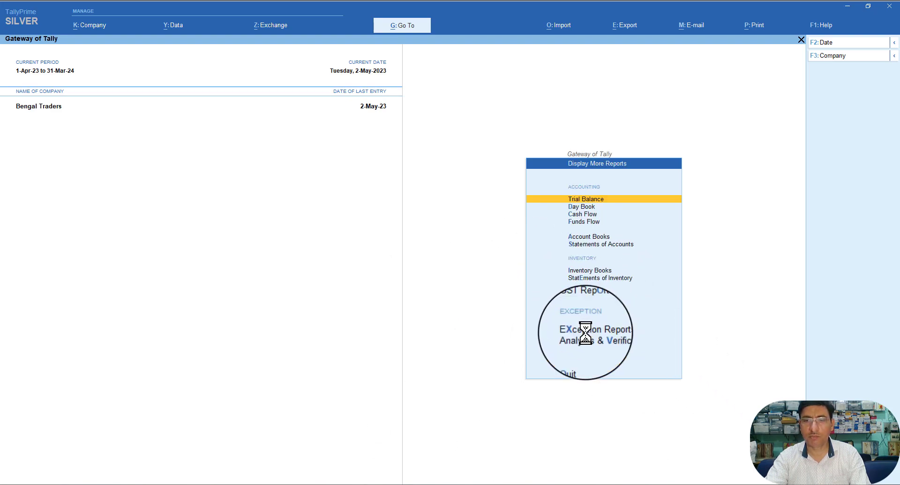
left_click(585, 301)
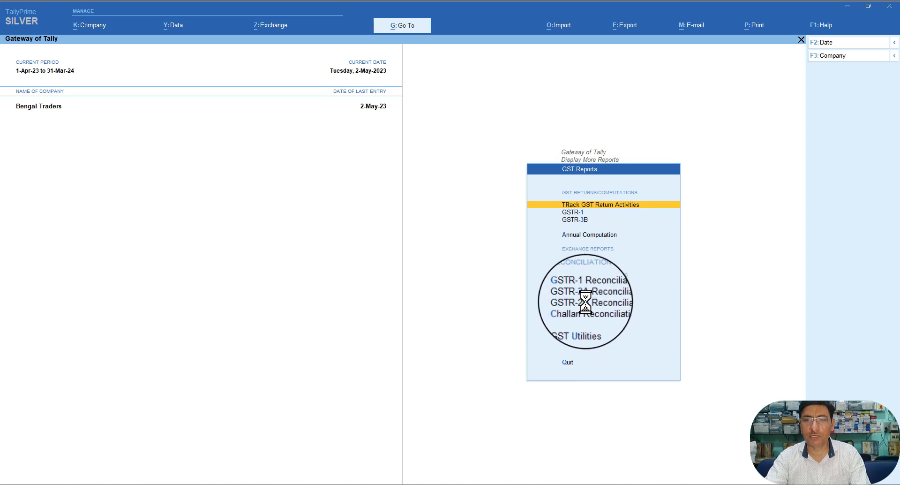
left_click(576, 212)
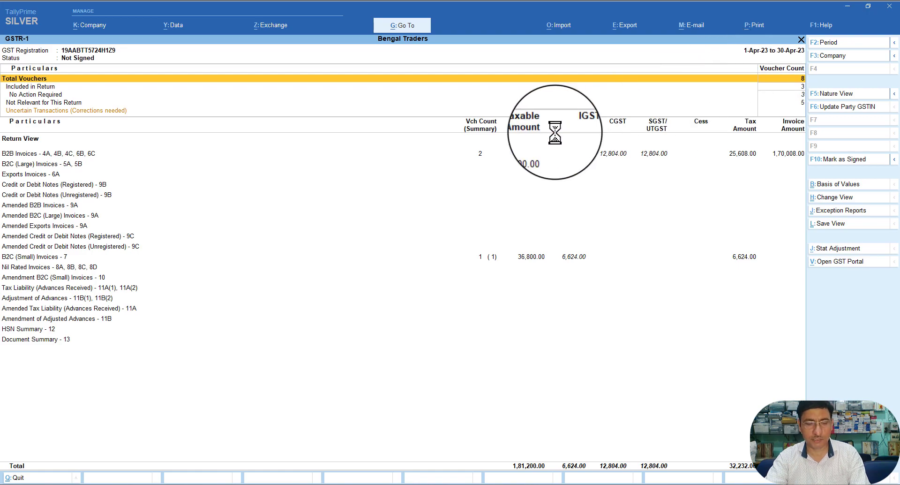
Step: Set the GSTR-1 period to 1-Apr-23 through 31-May-23
key("F2")
type("1")
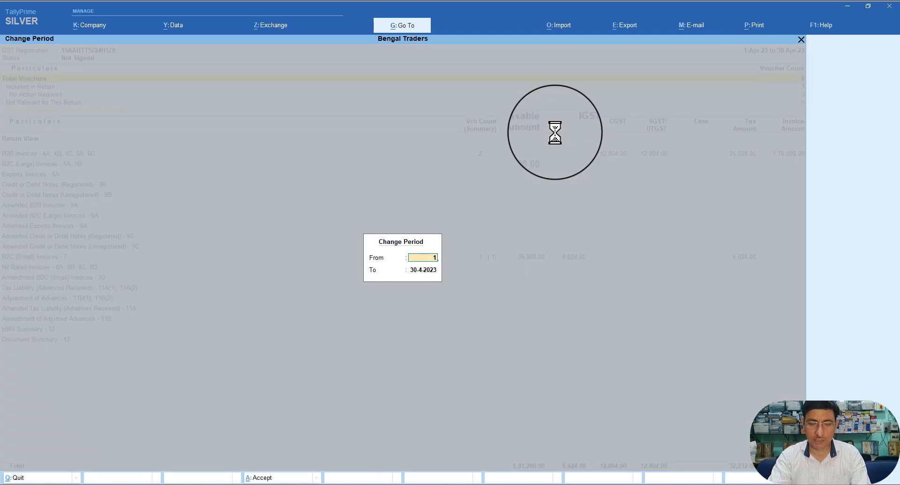
type(".4.")
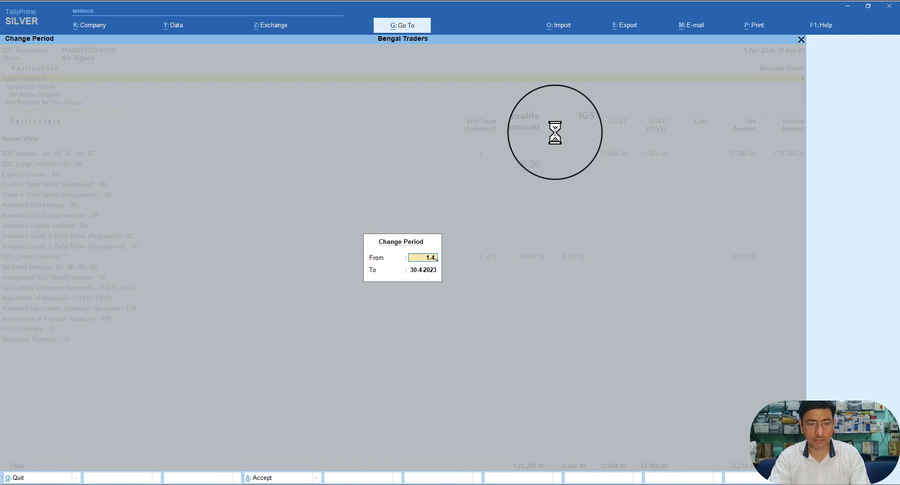
type("23")
key("Return")
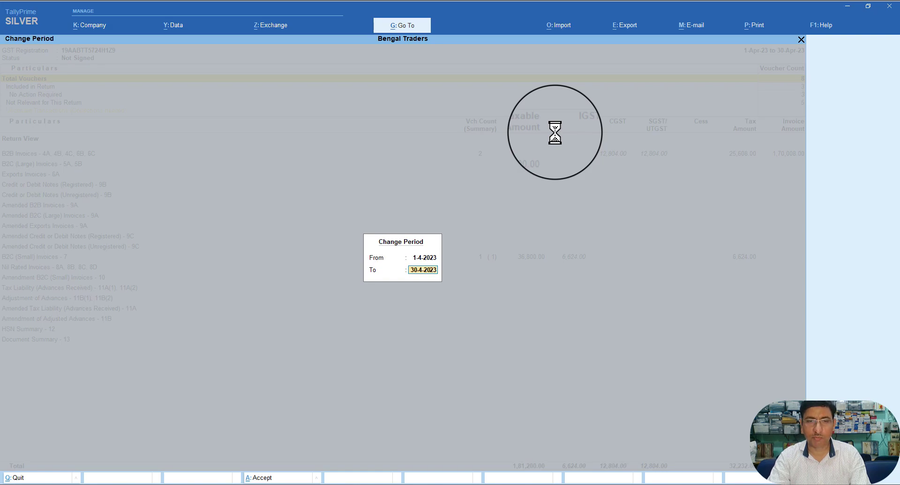
type("31.")
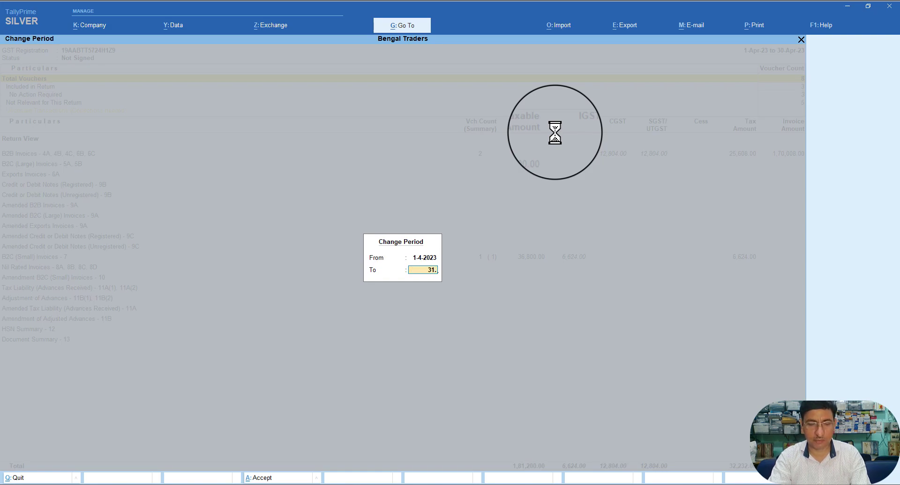
type("5.")
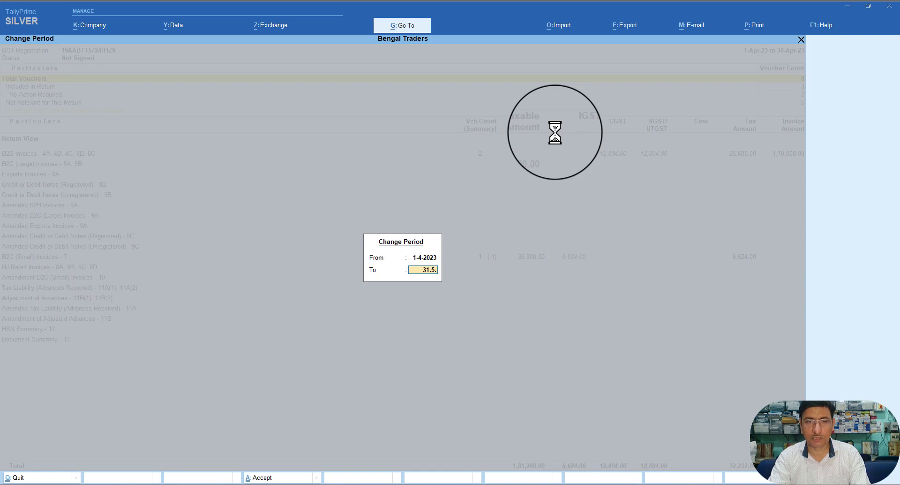
key("Return")
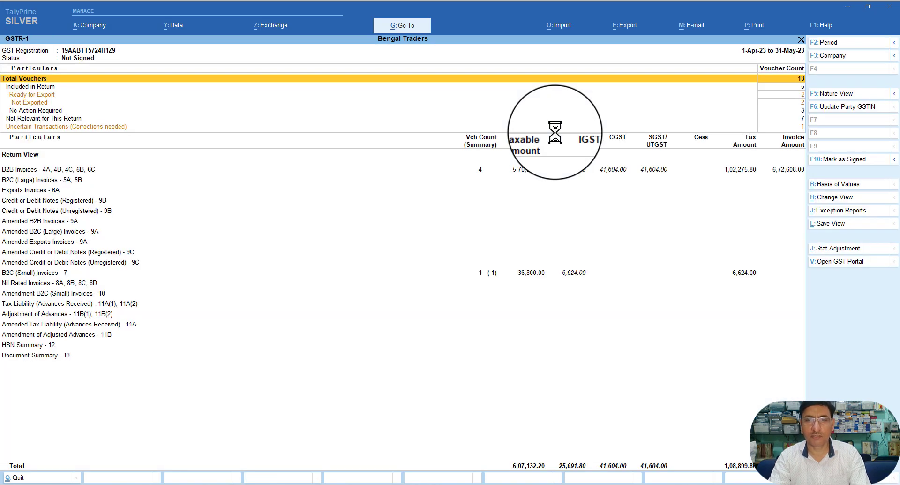
Step: Open Uncertain Transactions (Corrections needed) in the GSTR-1 return
key("Down")
key("Down")
key("Down")
key("Down")
key("Down")
key("Down")
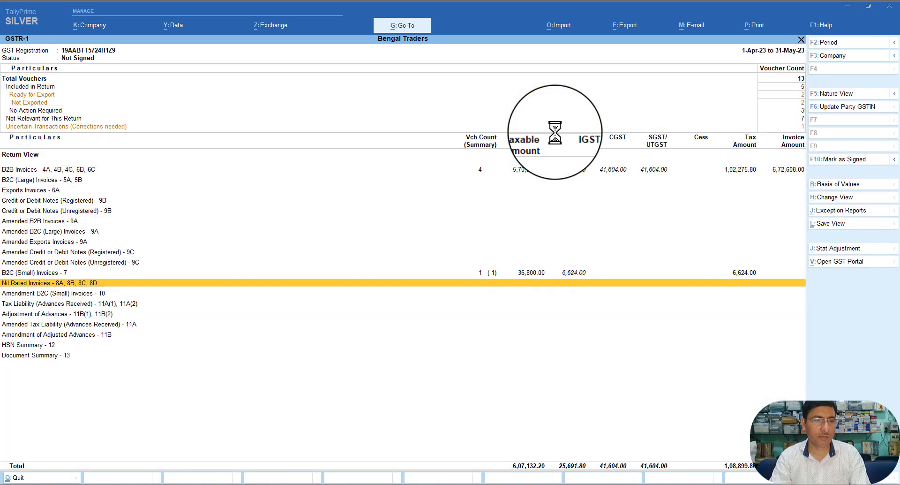
key("Down")
key("Up")
key("Up")
key("Up")
key("Up")
key("Up")
key("Up")
key("Up")
key("Up")
key("Up")
key("Up")
key("Up")
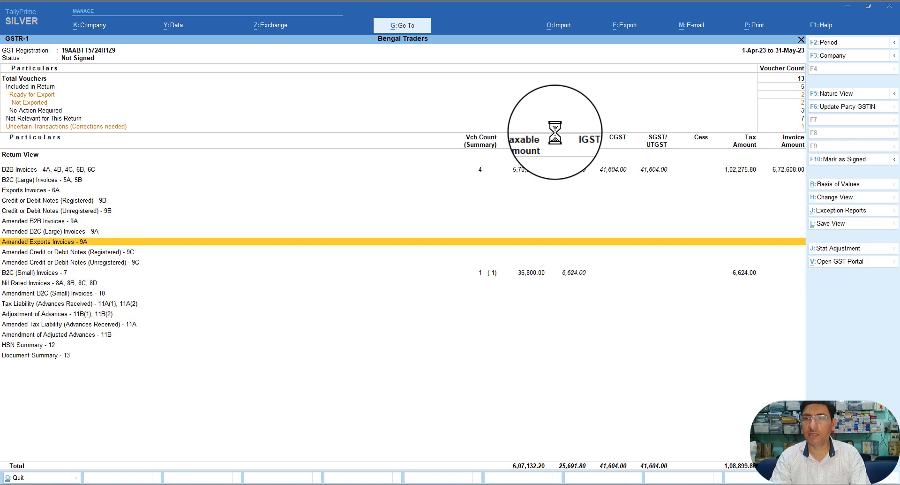
key("Up")
key("Up")
key("Up")
key("Up")
key("Up")
key("Down")
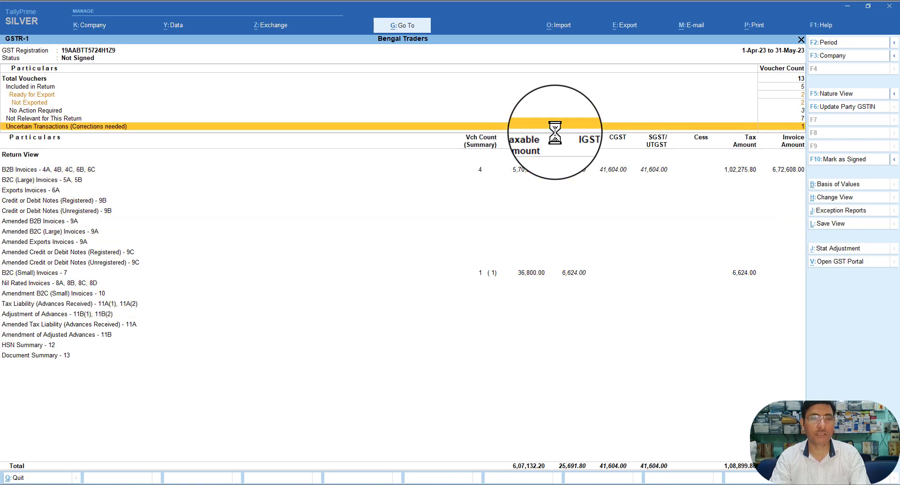
key("Return")
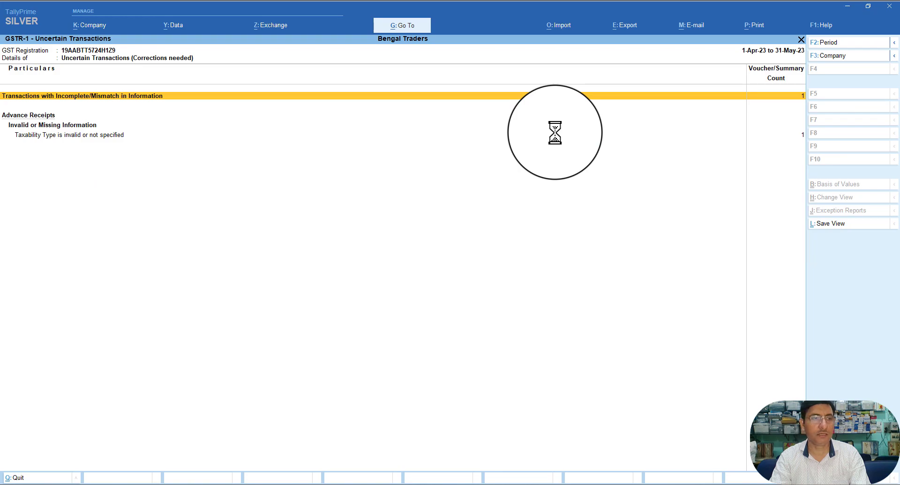
Step: Open the advance receipt listed under invalid taxability type
key("Down")
key("Return")
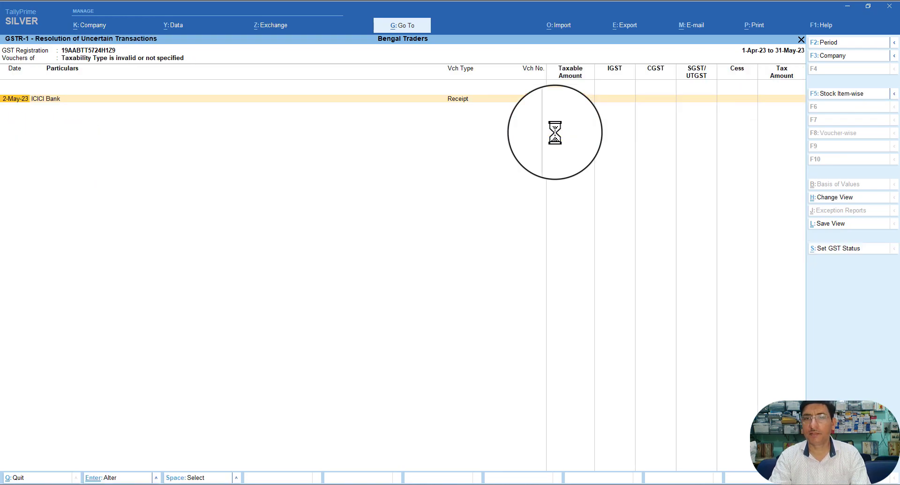
key("Return")
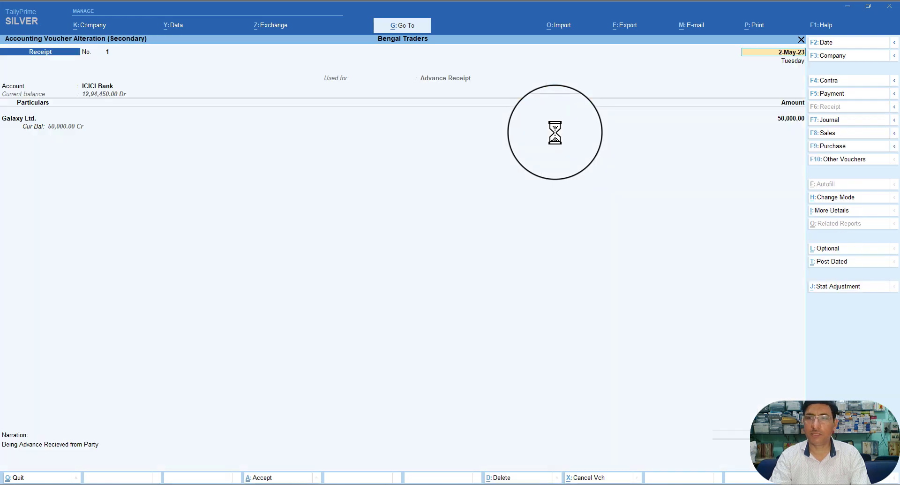
key("Return")
Step: Step through the Galaxy Ltd. ledger alteration unchanged up to its save confirmation
key("Return")
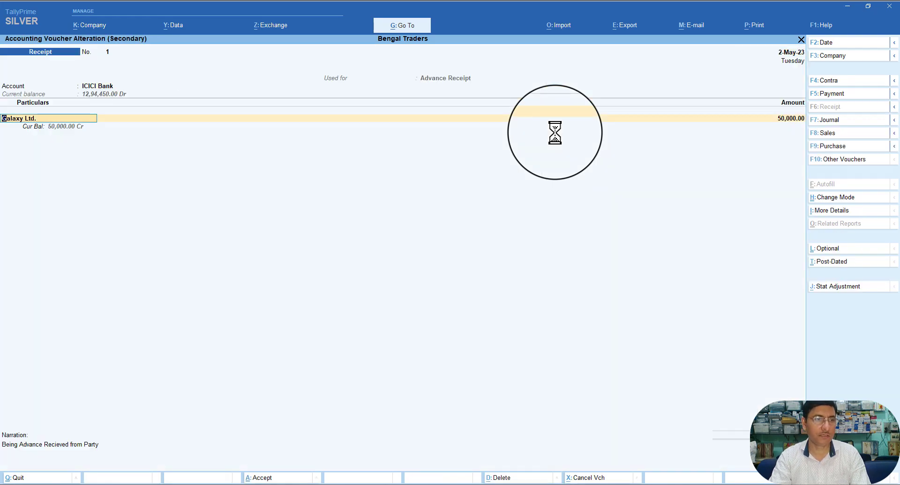
key("ctrl+Return")
key("Return")
key("Return")
key("Return")
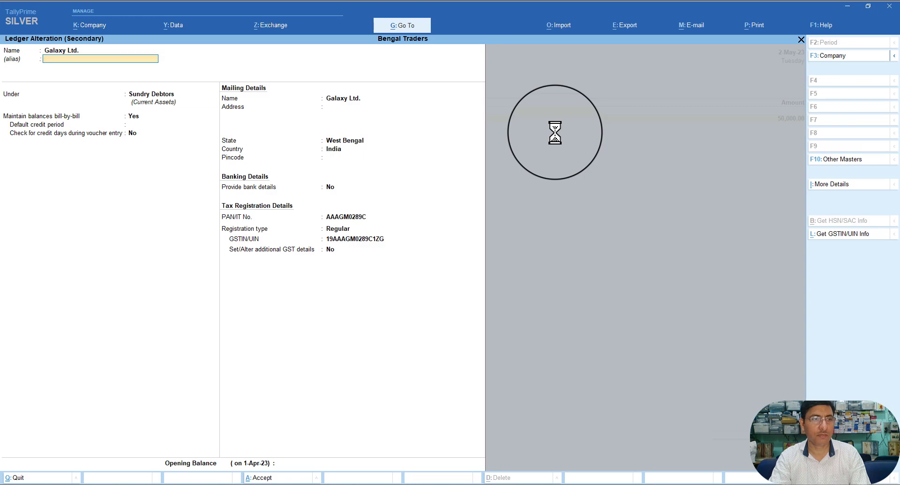
key("Return")
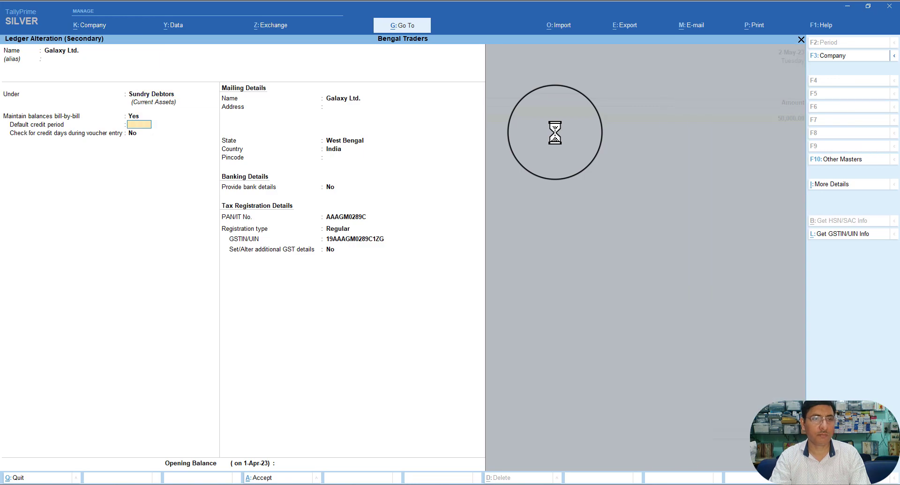
key("Return")
key("Return")
key("Return")
key("Return")
key("Return")
key("Return")
key("Return")
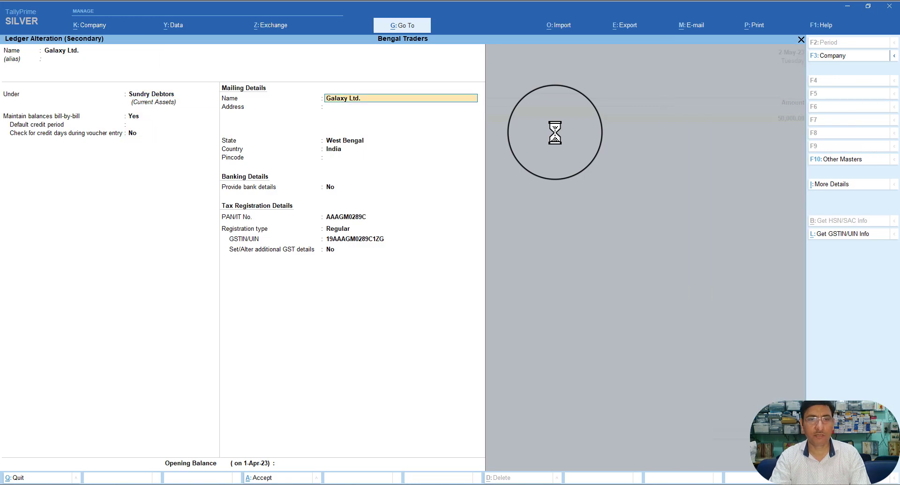
key("Return")
key("Return")
key("Return")
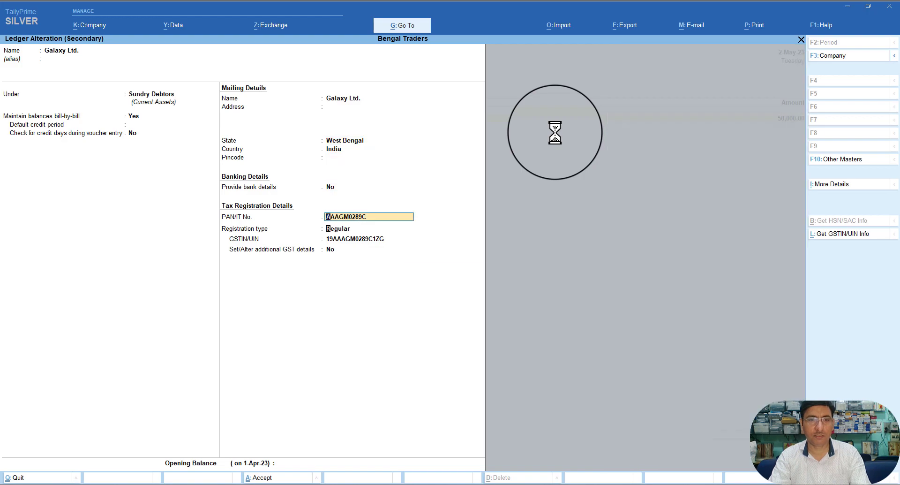
key("Return")
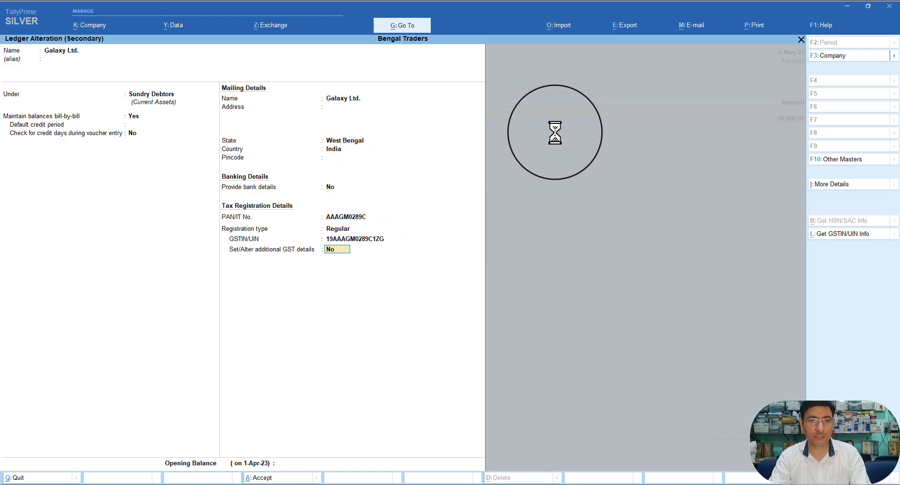
key("Return")
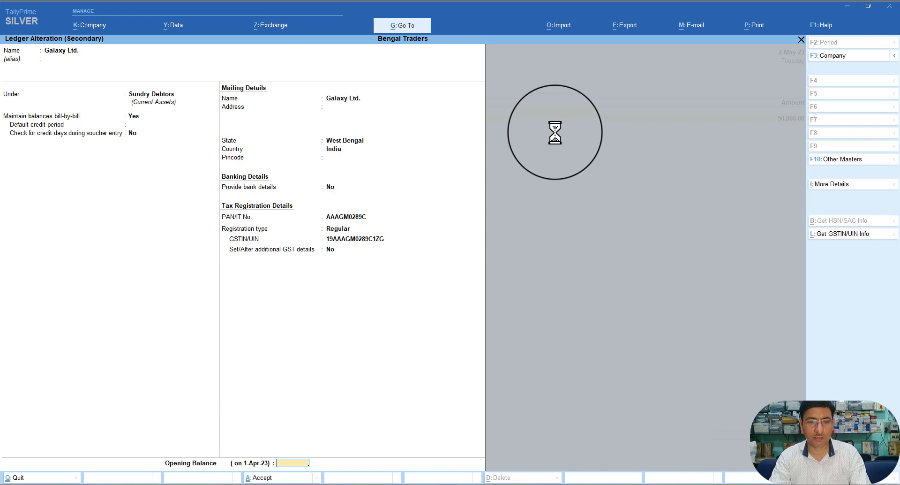
key("Return")
key("Return")
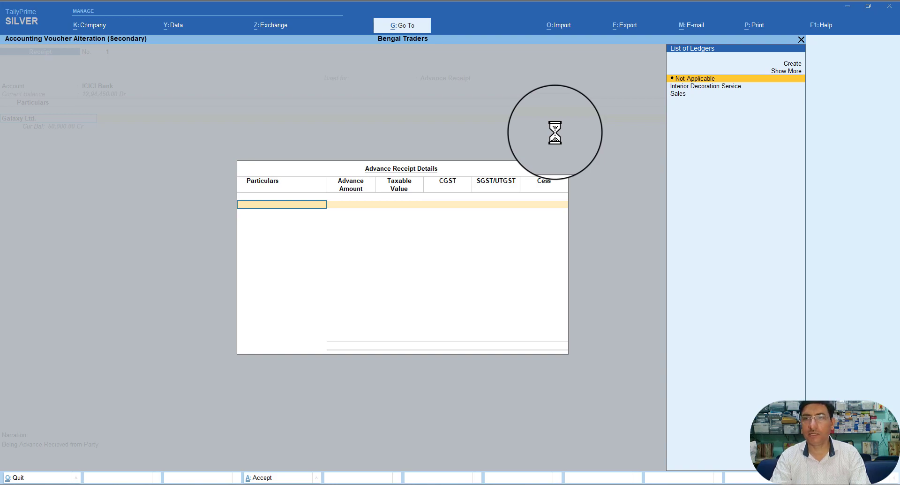
Step: Enter a 50,000 advance for Interior Decoration Service and save the receipt voucher
key("Down")
key("Return")
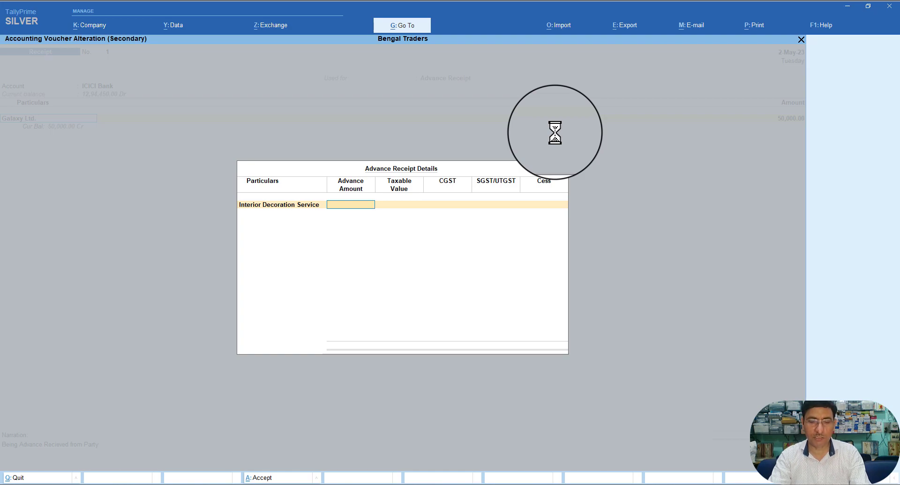
type("50000")
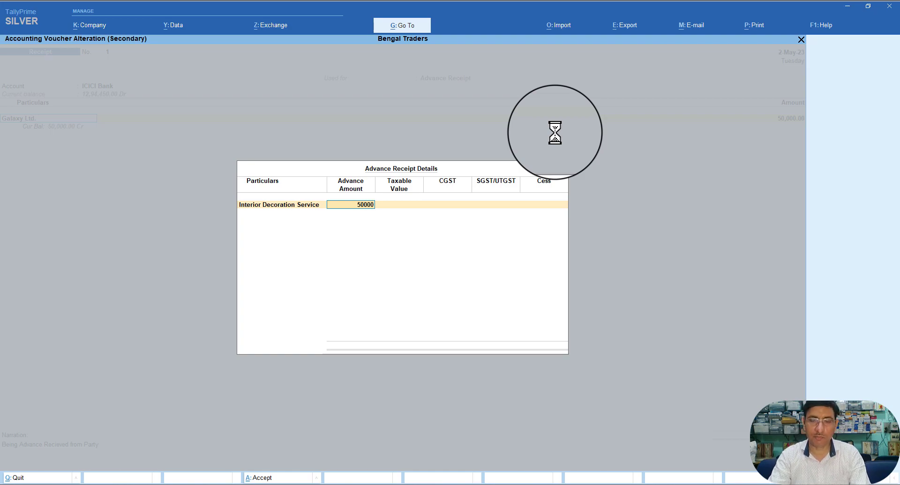
key("Return")
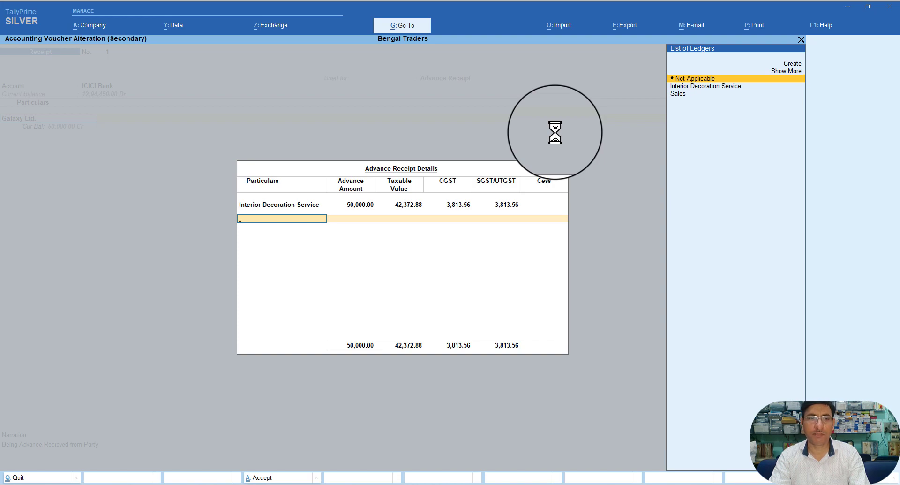
key("Return")
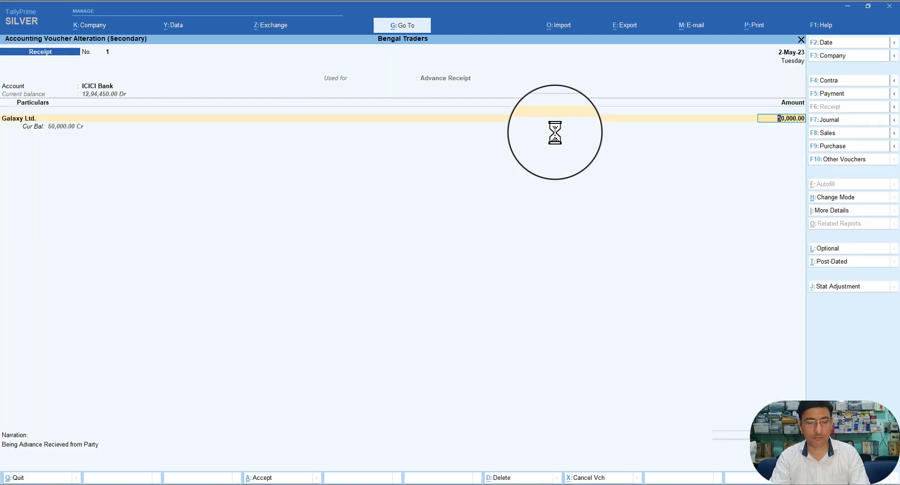
key("ctrl+a")
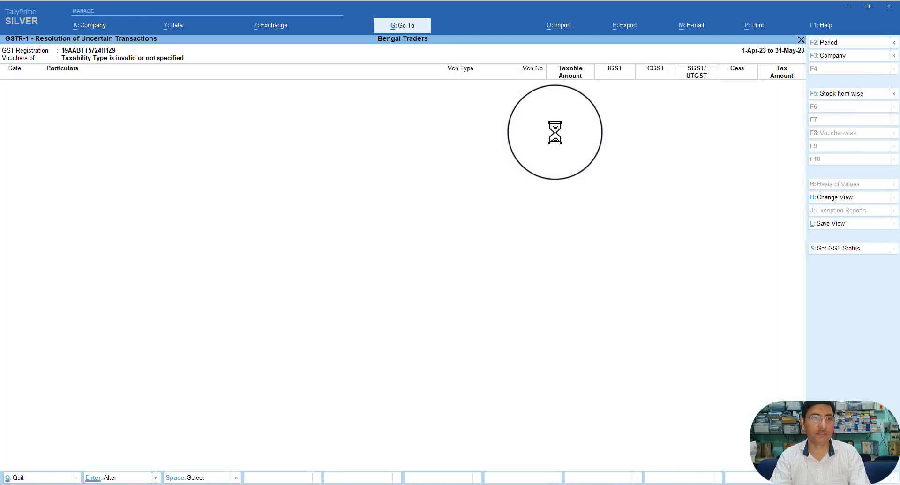
Step: Check Tax Liability (Advances Received) in GSTR-1 down to its 18% rate line
key("Escape")
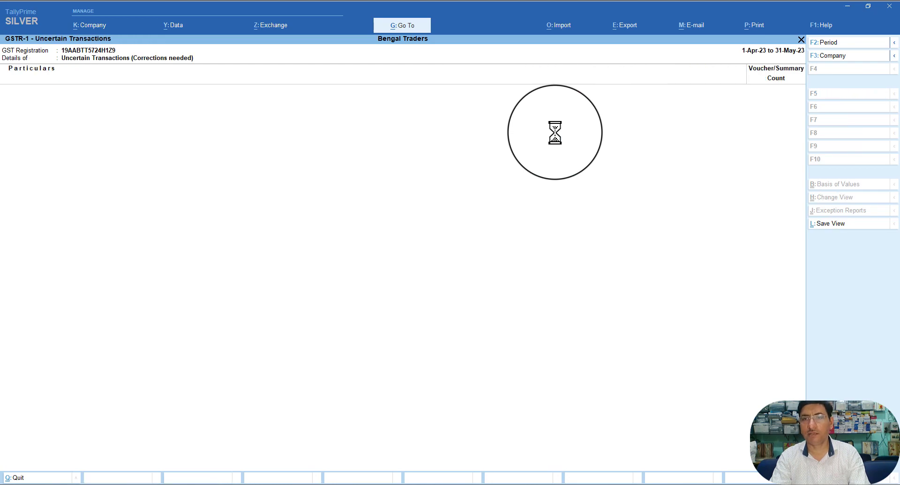
key("Escape")
key("Down")
key("Down")
key("Down")
key("Down")
key("Down")
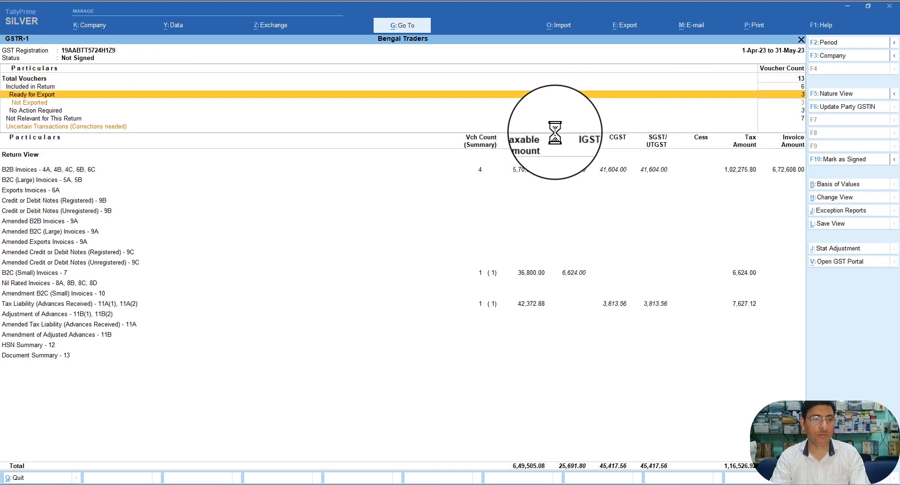
key("Down")
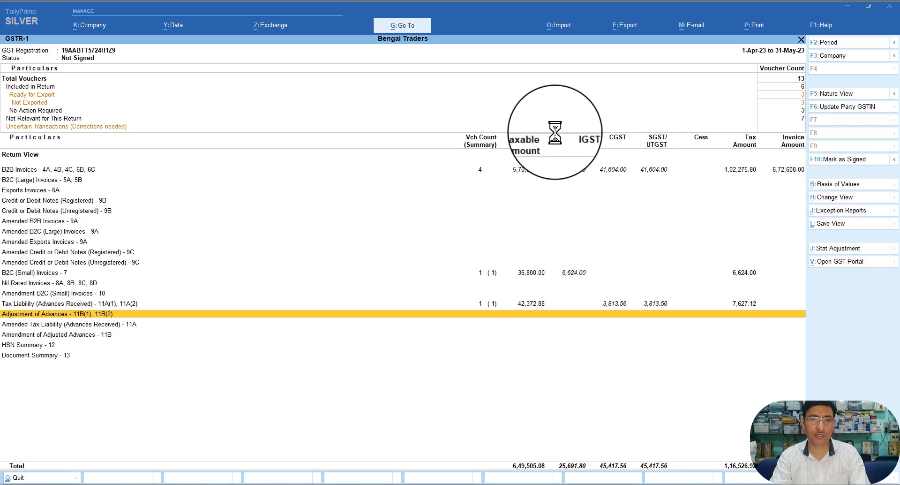
key("Up")
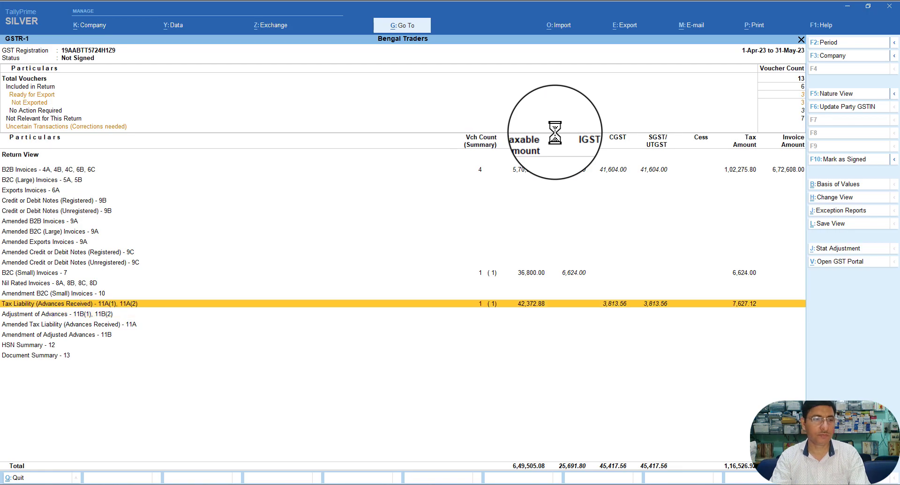
key("Return")
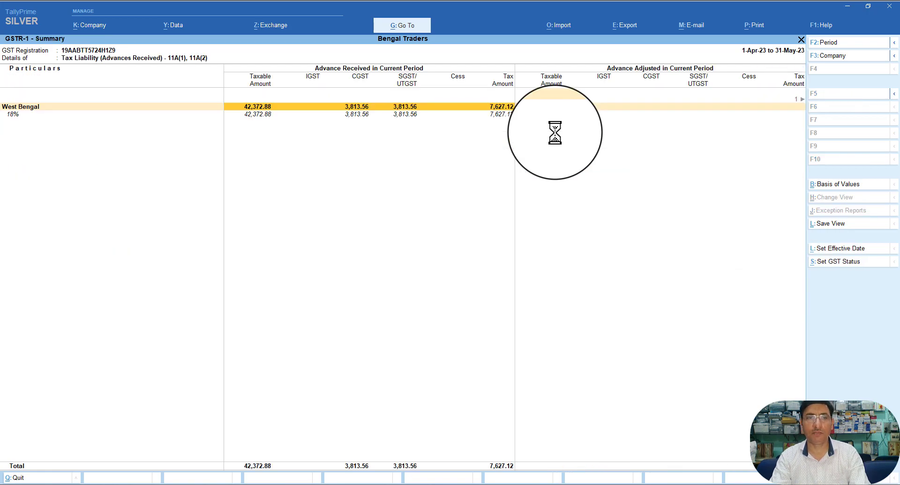
key("Down")
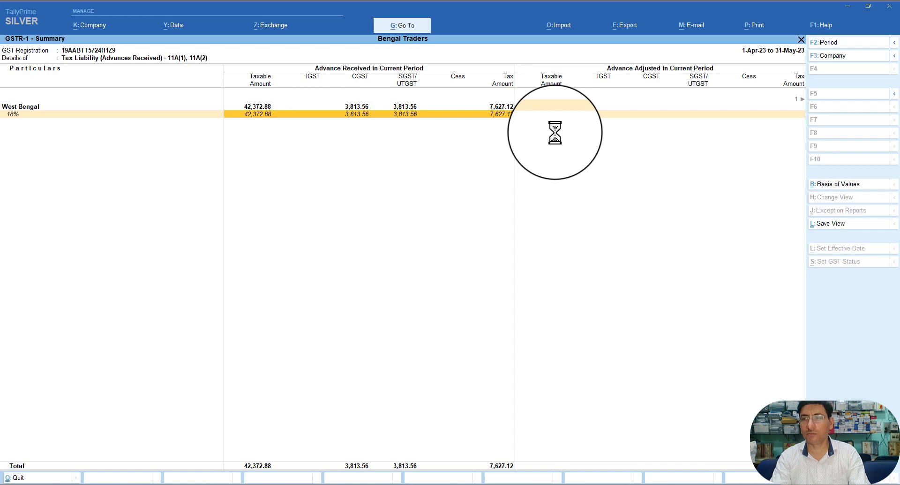
Step: Close GSTR-1 and return to the Gateway of Tally menu
key("Escape")
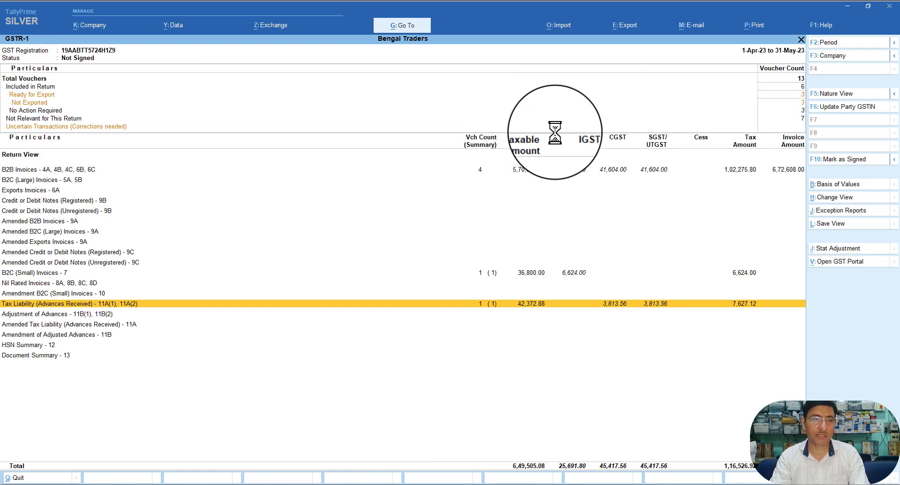
key("Escape")
key("Escape")
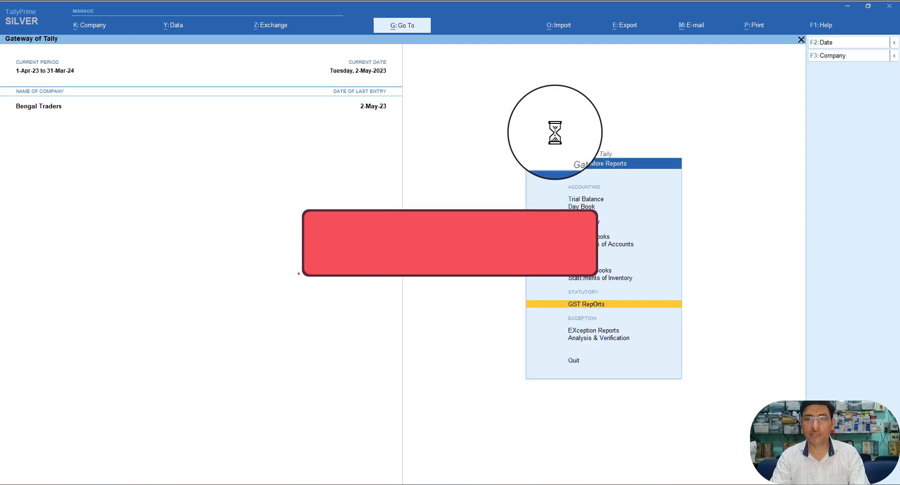
key("Escape")
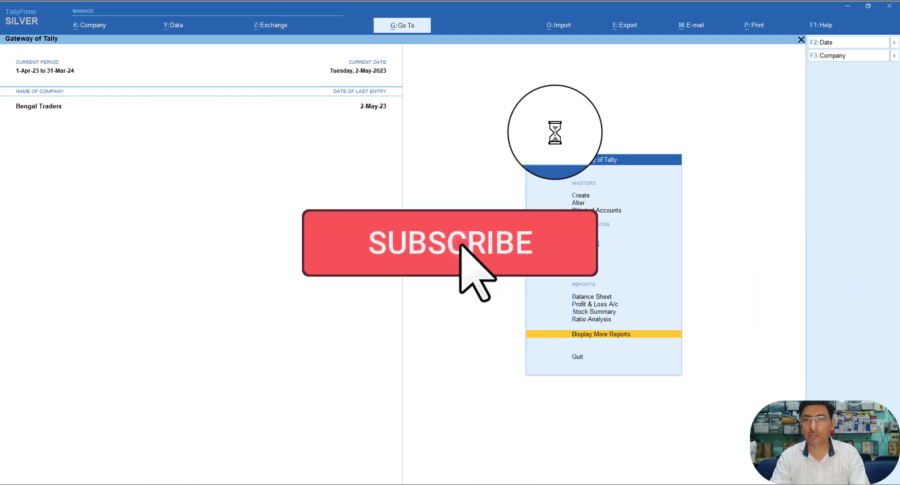
key("Up")
key("Up")
key("Up")
key("Up")
key("Up")
key("Up")
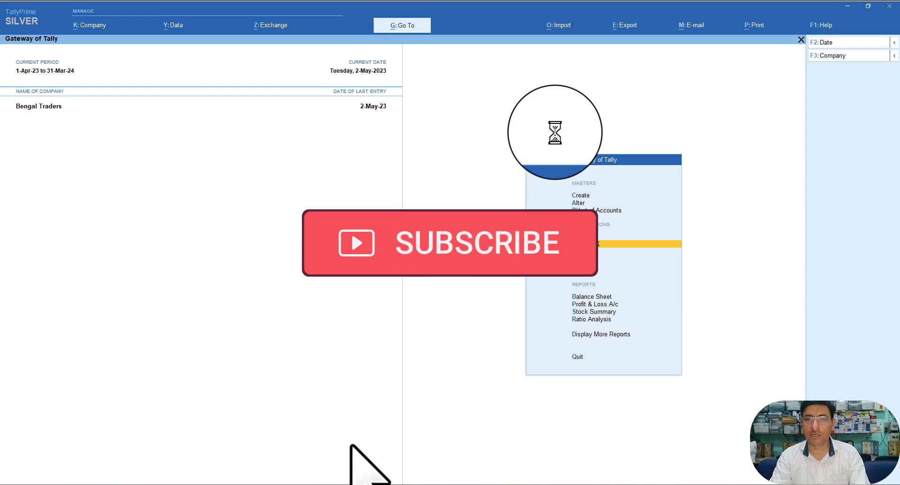
key("Up")
key("Up")
key("Up")
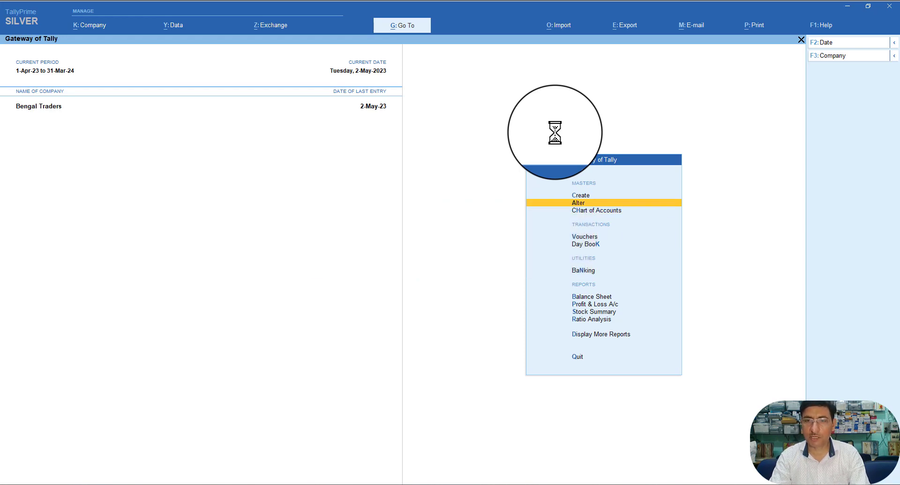
Step: Delete Galaxy Ltd.'s 50,000 receipt voucher from the 2-May-23 Day Book
key("Down")
key("Down")
key("Down")
key("Down")
key("Down")
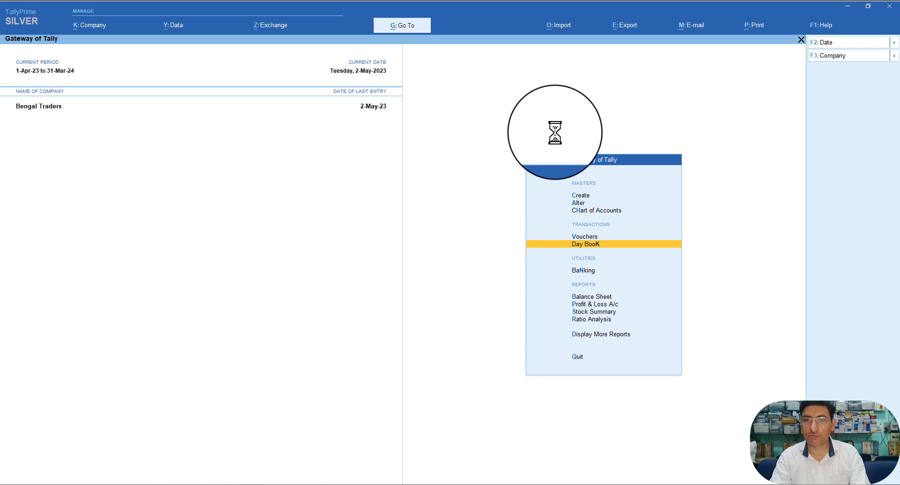
key("Up")
key("Up")
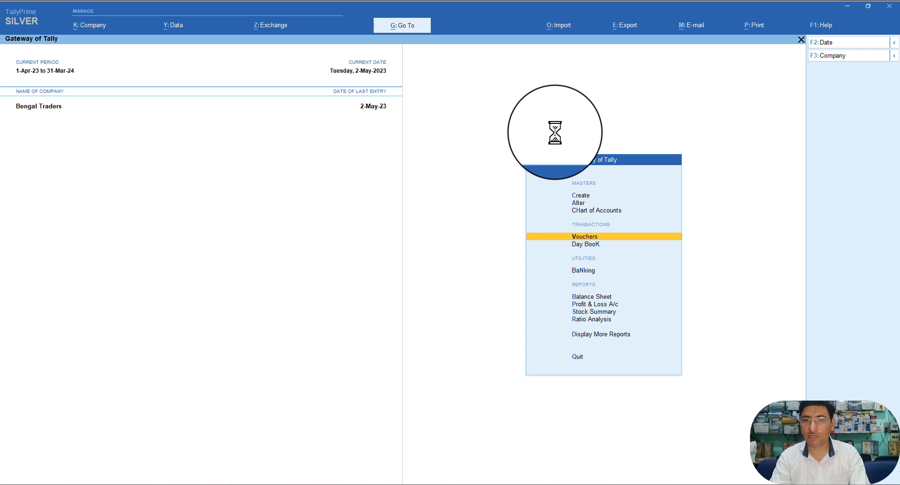
key("Down")
key("Return")
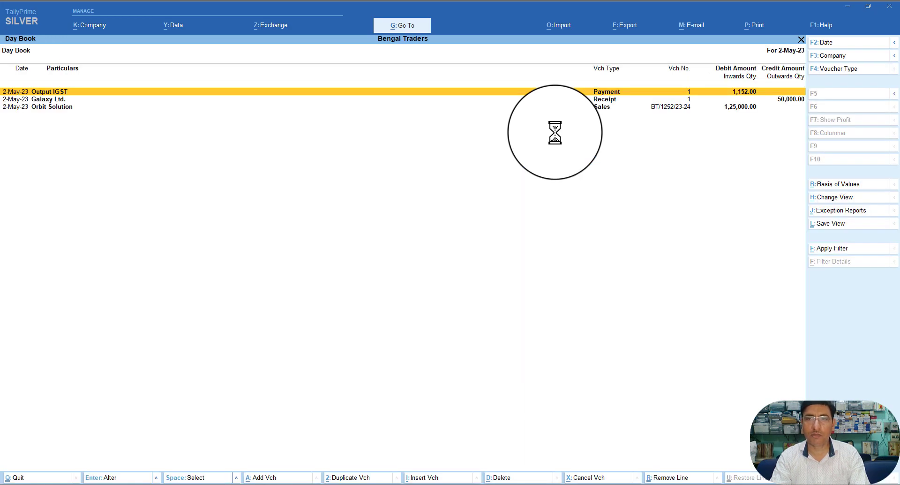
key("Down")
key("Down")
key("Up")
key("Return")
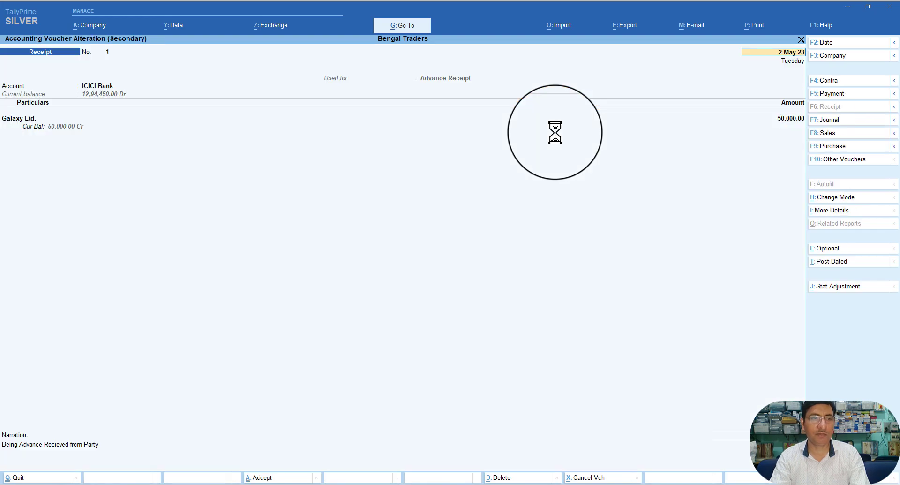
key("alt+d")
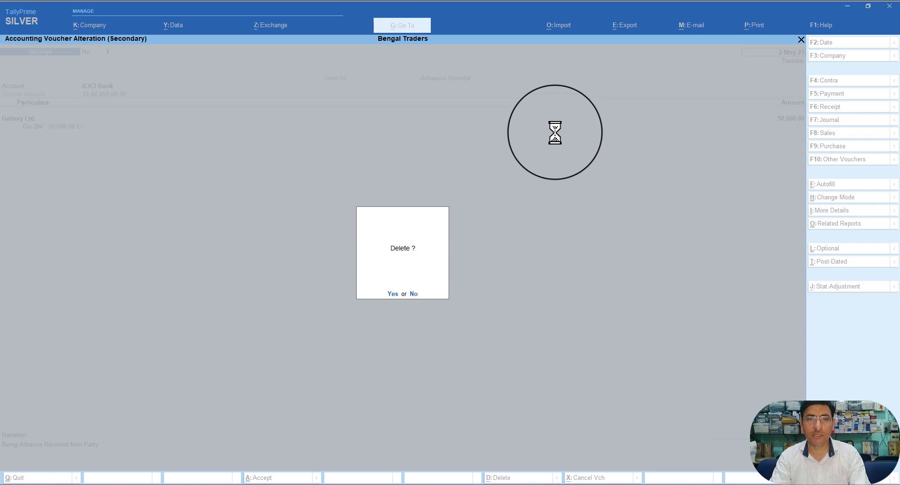
key("y")
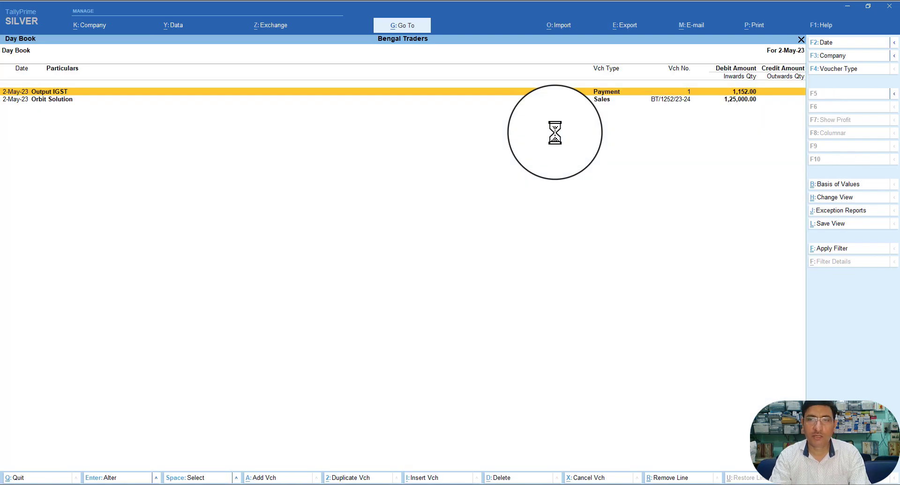
Step: Start a new Receipt voucher with its GST nature set to Advance Receipt
key("Down")
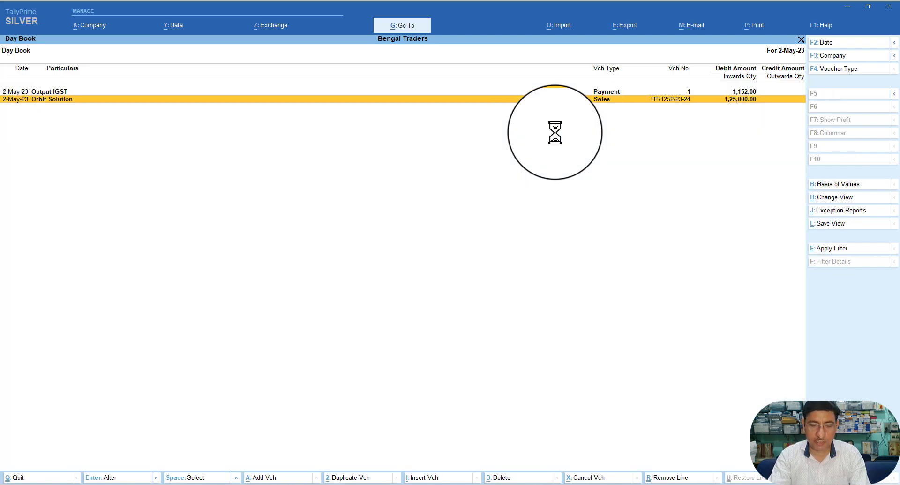
key("alt+i")
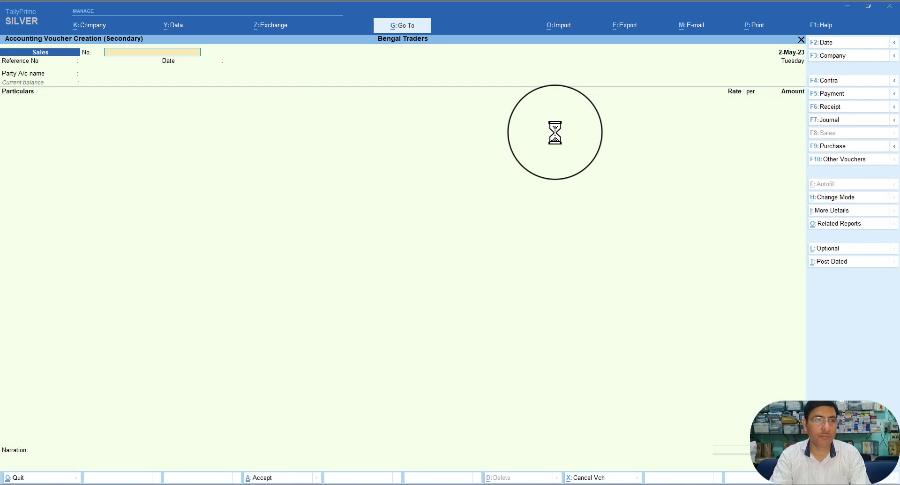
key("F6")
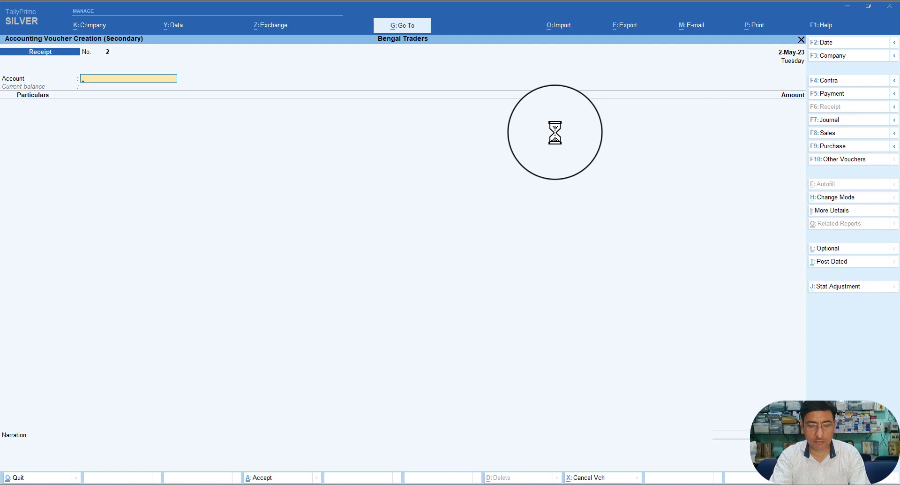
key("alt+j")
key("Down")
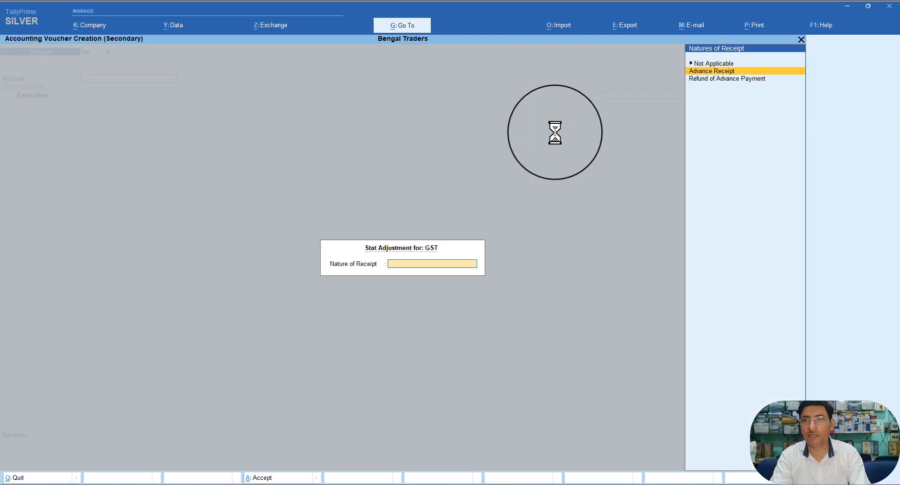
key("Return")
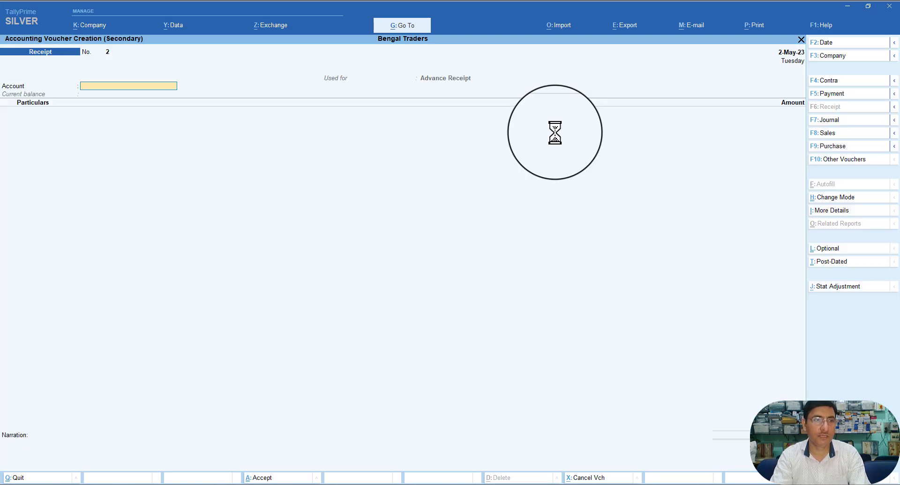
Step: Receive Galaxy Ltd.'s 50,000 advance into ICICI Bank for Interior Decoration Service
key("Return")
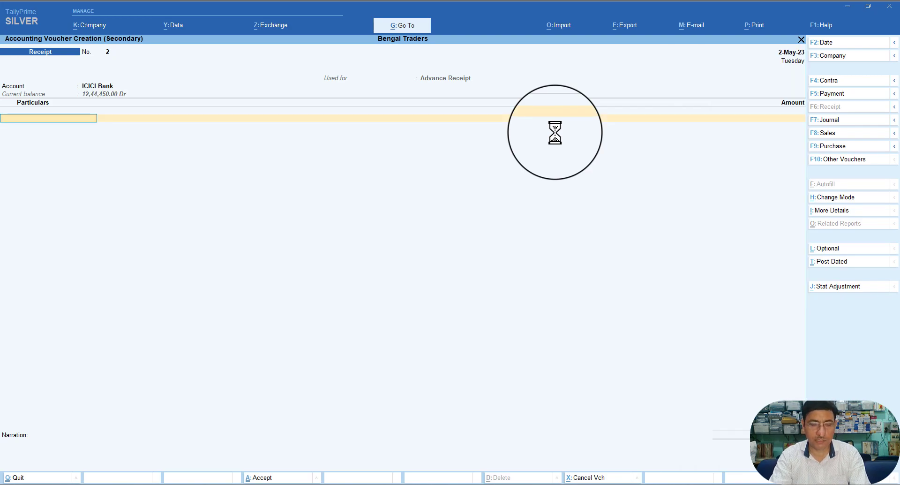
type("G")
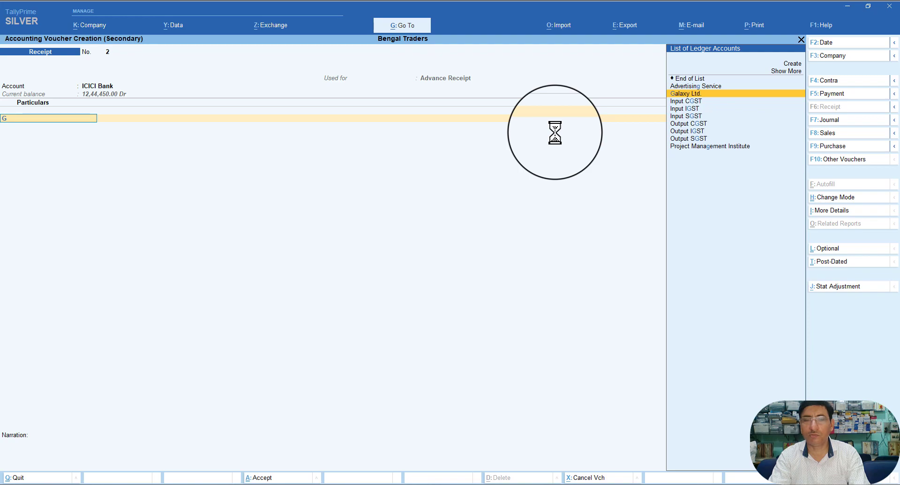
key("Return")
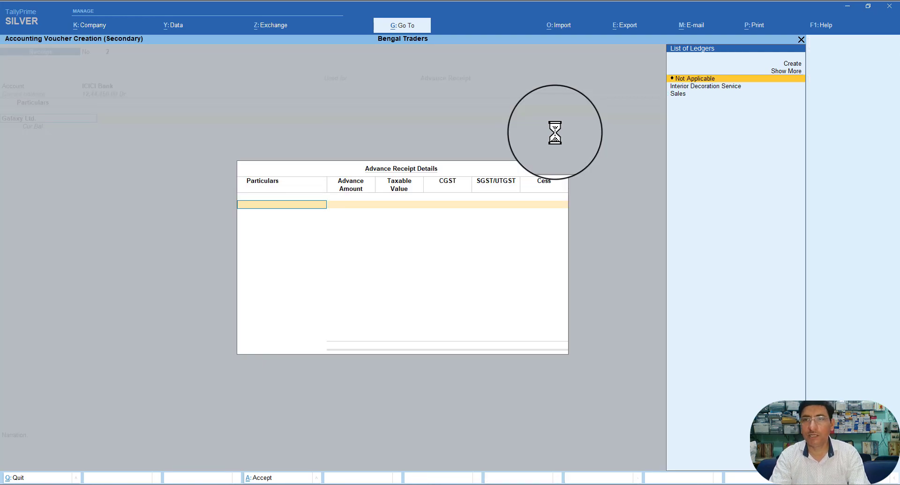
key("Down")
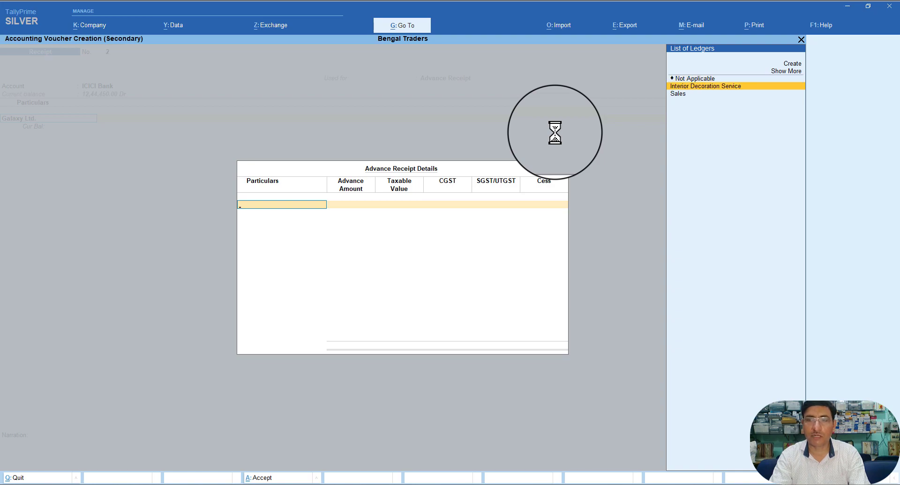
key("Return")
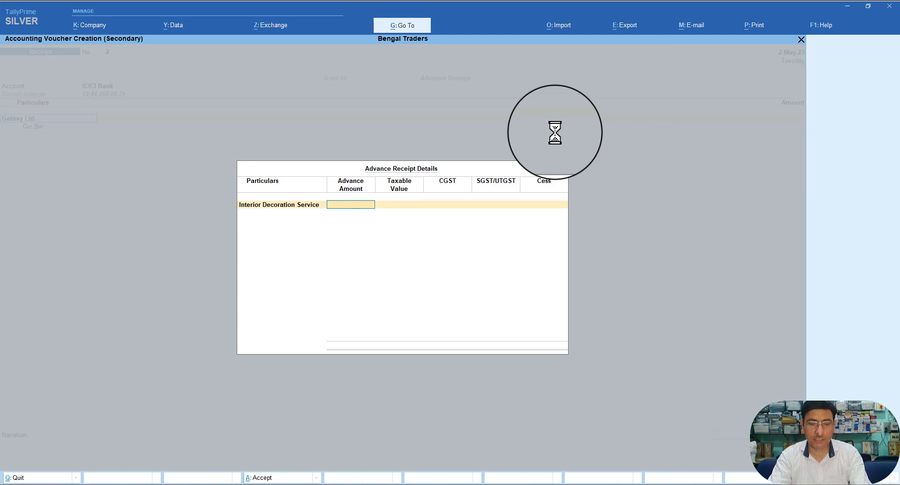
type("5000")
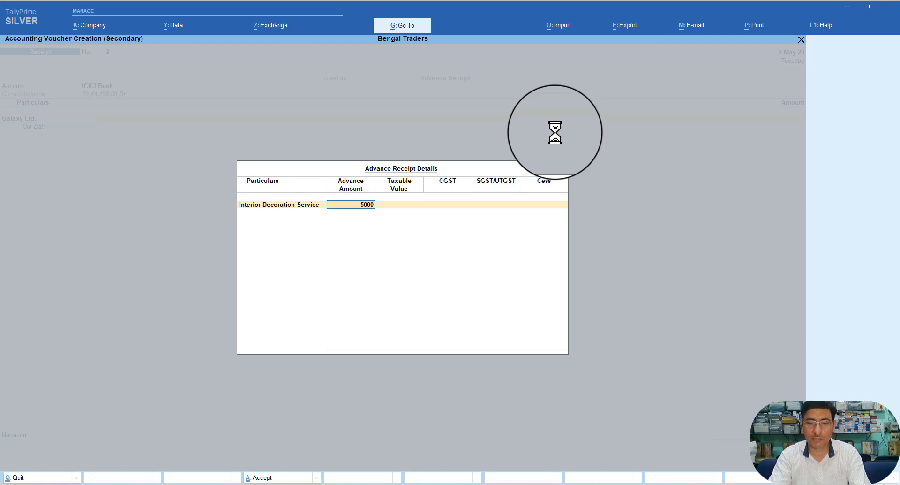
type("0")
key("Return")
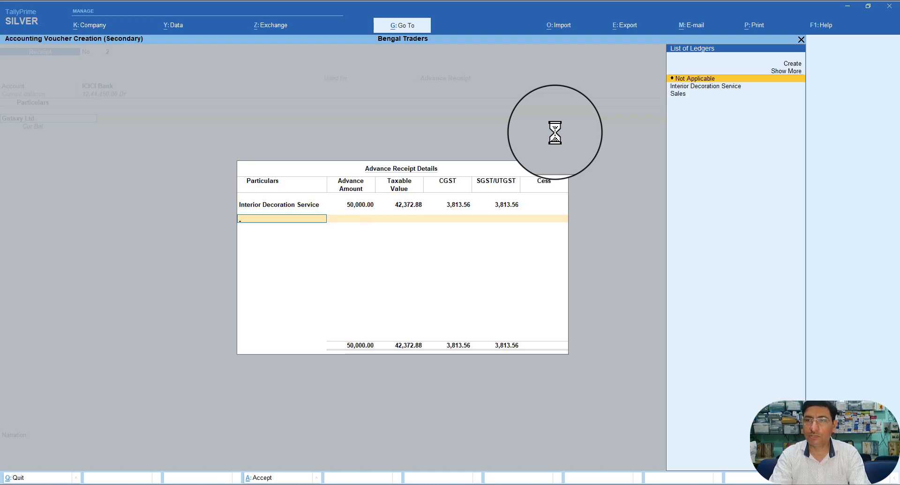
key("Return")
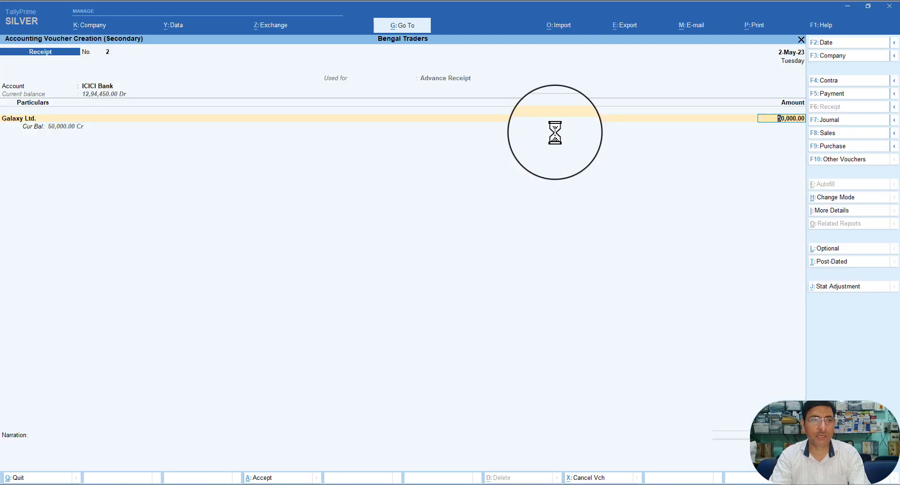
Step: Allocate Galaxy Ltd.'s 50,000 to an Advance bill reference named Adv-GL001
key("Return")
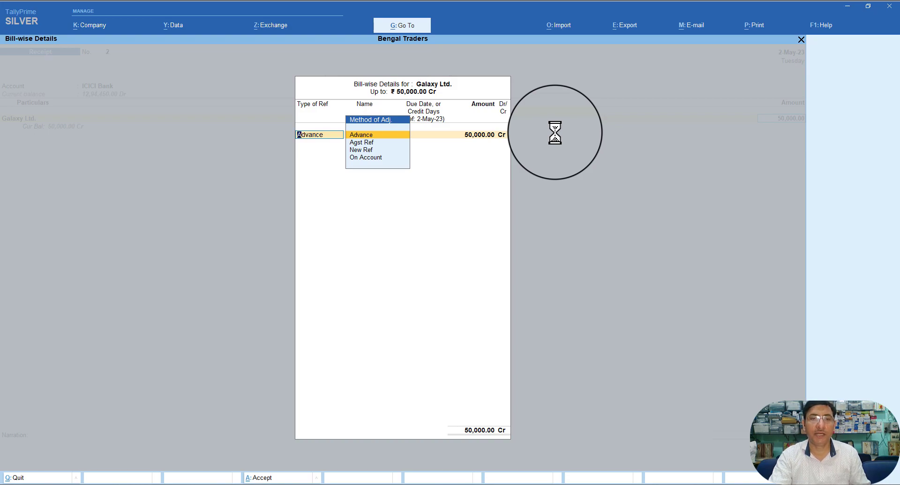
key("Return")
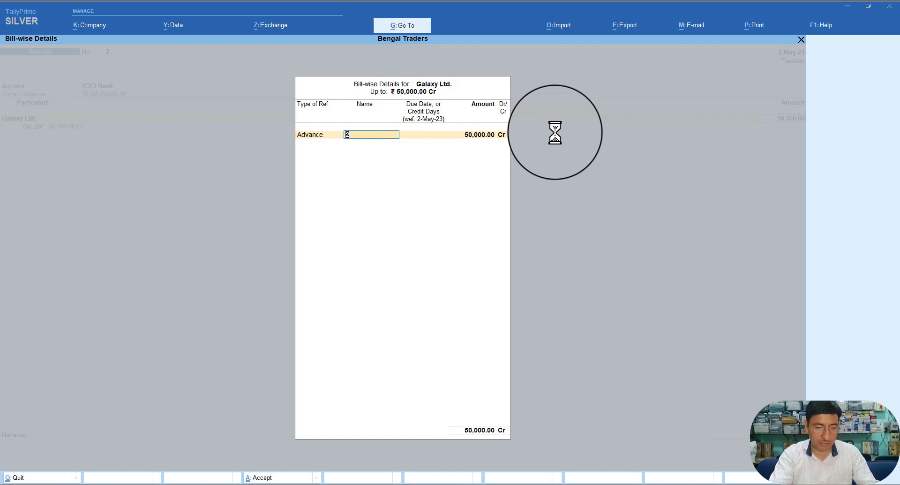
type("Adv")
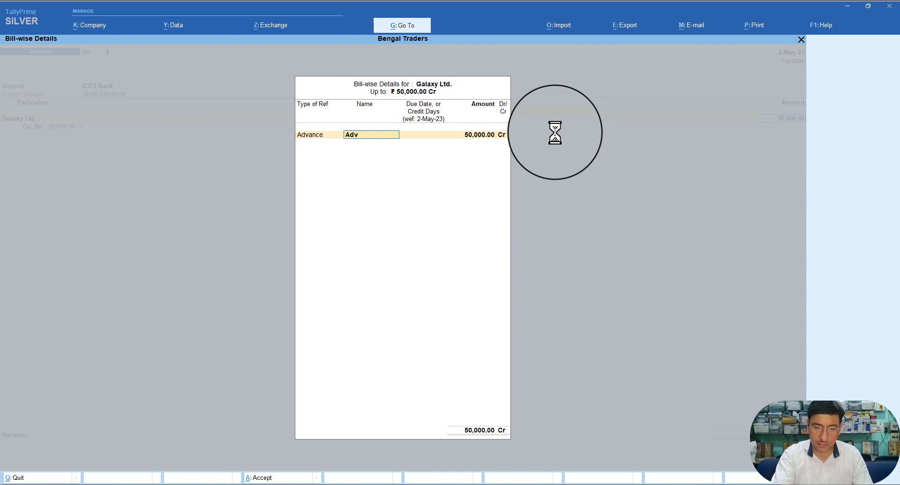
type("-GL")
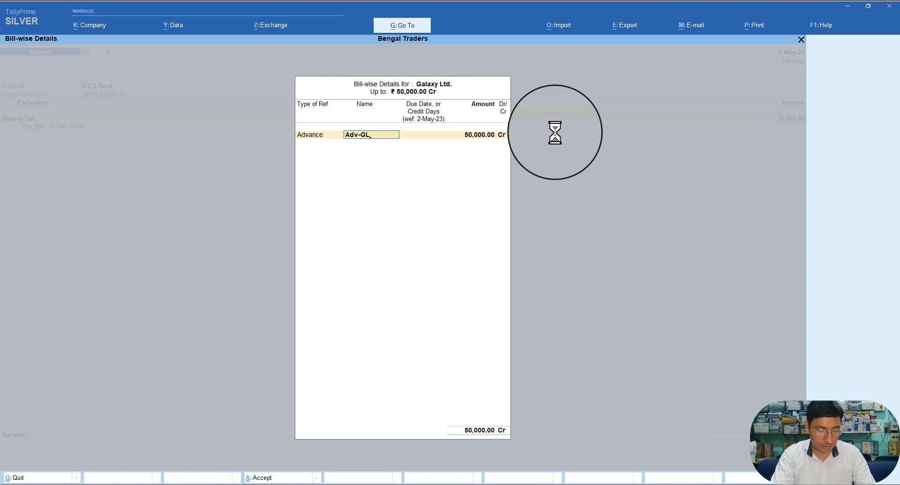
type("0")
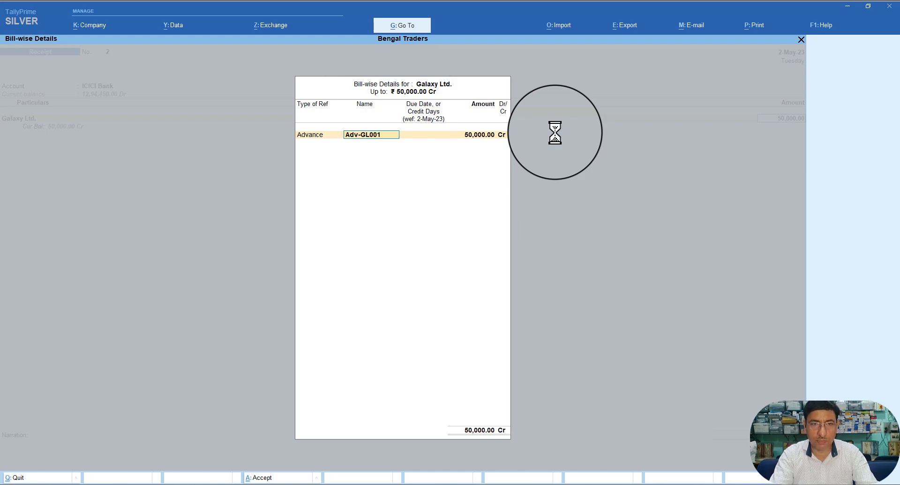
type("01")
key("Return")
key("Return")
key("Return")
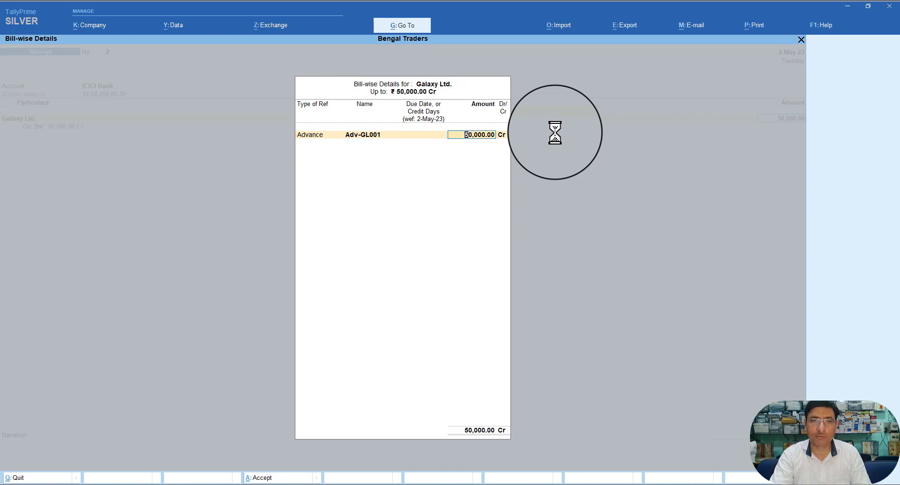
key("Return")
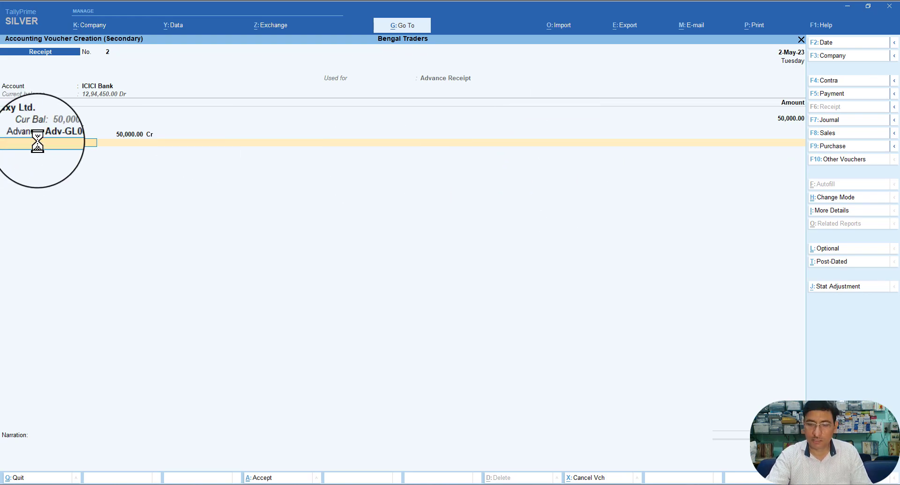
Step: Record ICICI Bank's 50,000 as a Cheque/DD with its instrument number, dated 2-May-23, drawn on Axis Bank (India)
key("Return")
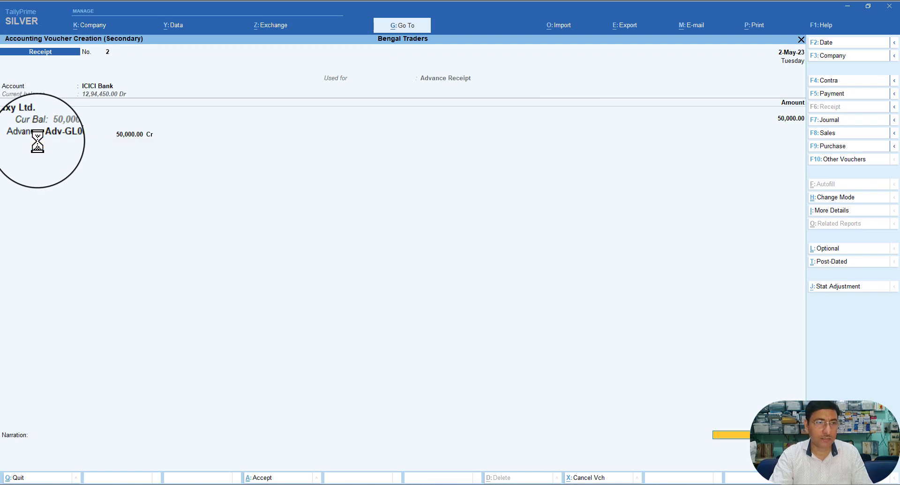
key("Return")
key("Return")
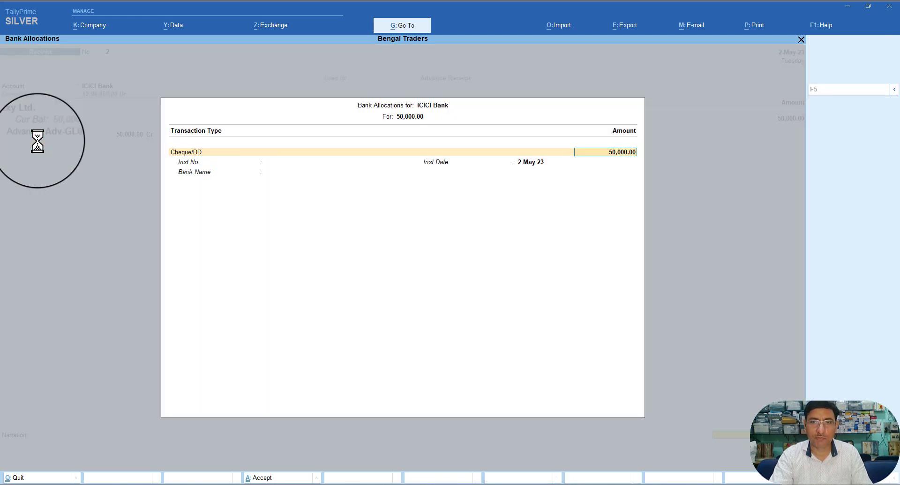
key("Return")
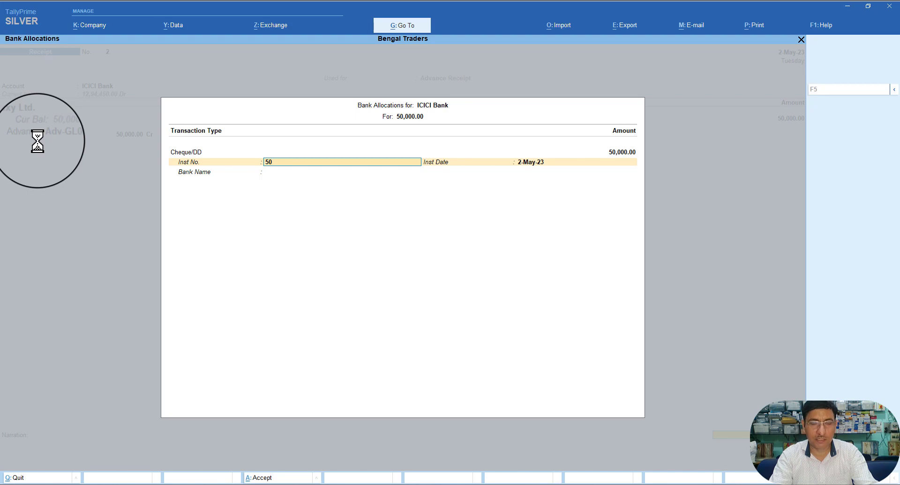
key("BackSpace")
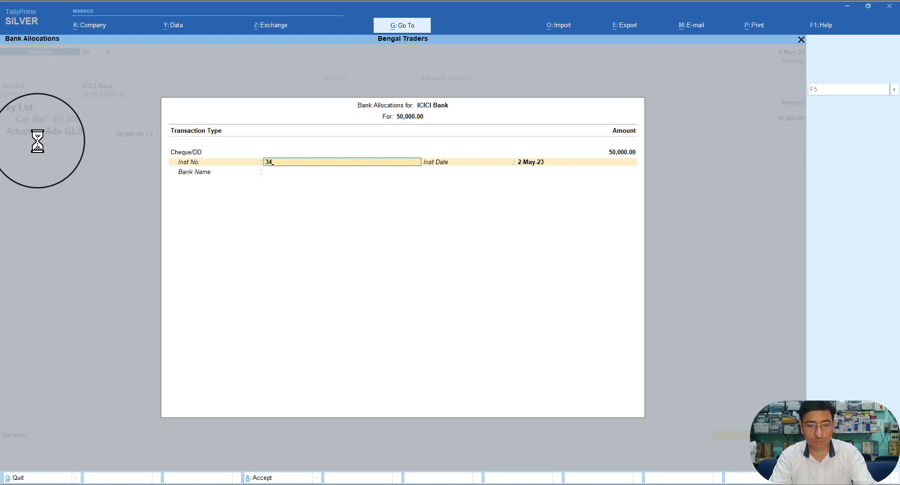
type("5678")
key("Return")
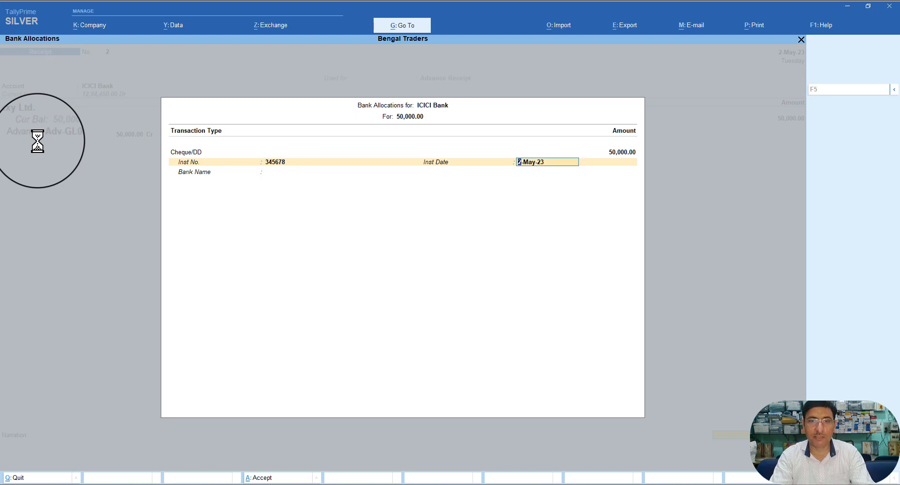
key("Return")
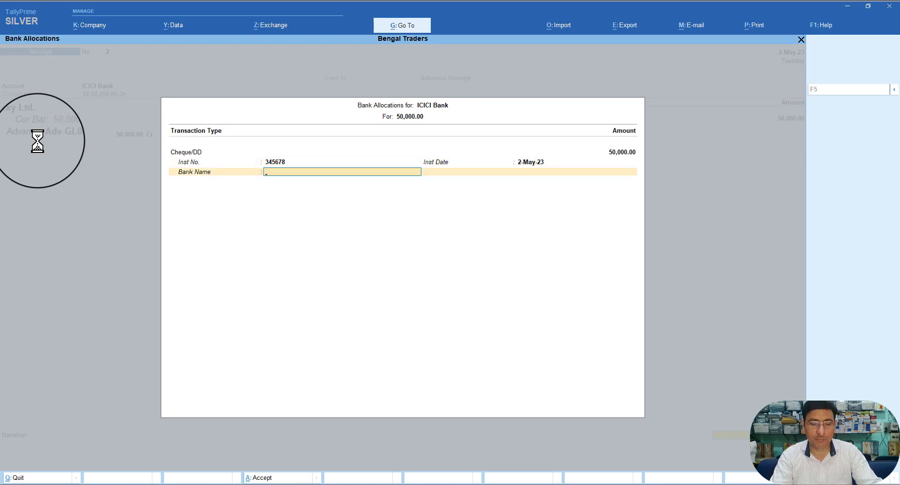
type("Ax")
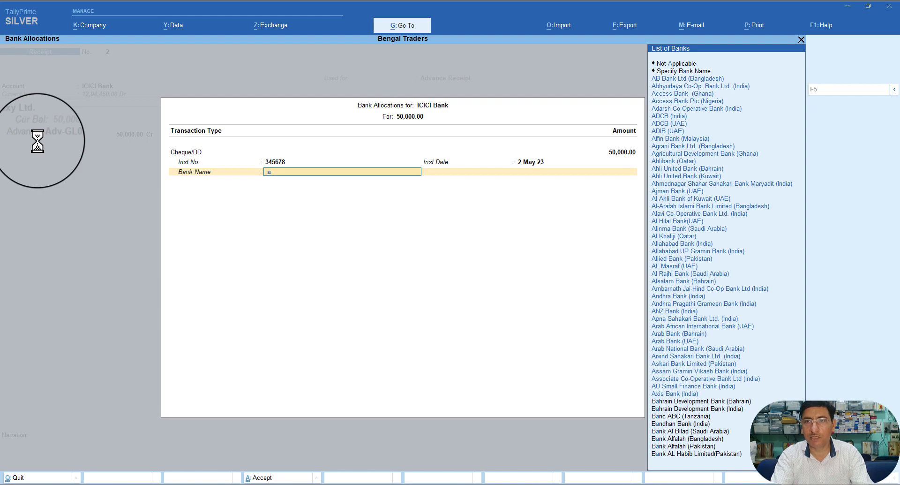
key("Return")
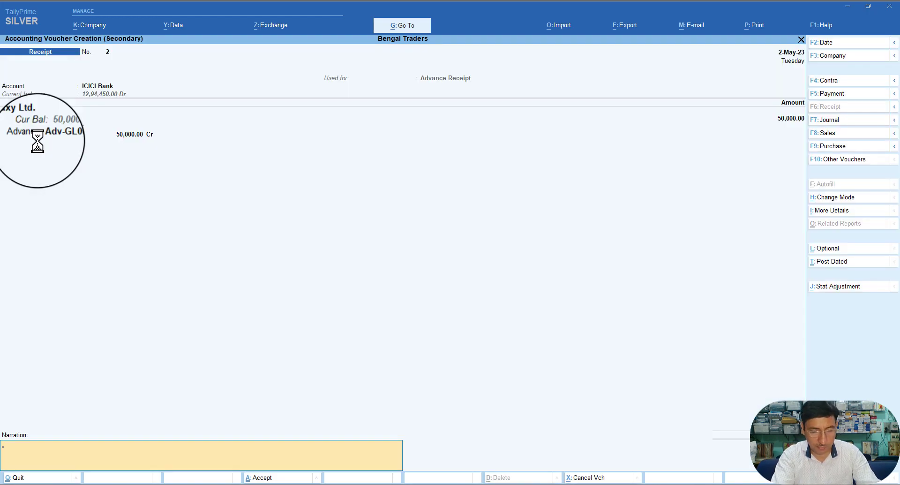
Step: Save the receipt with narration 'Being advance re...' and check its row in the Day Book
type("Bei")
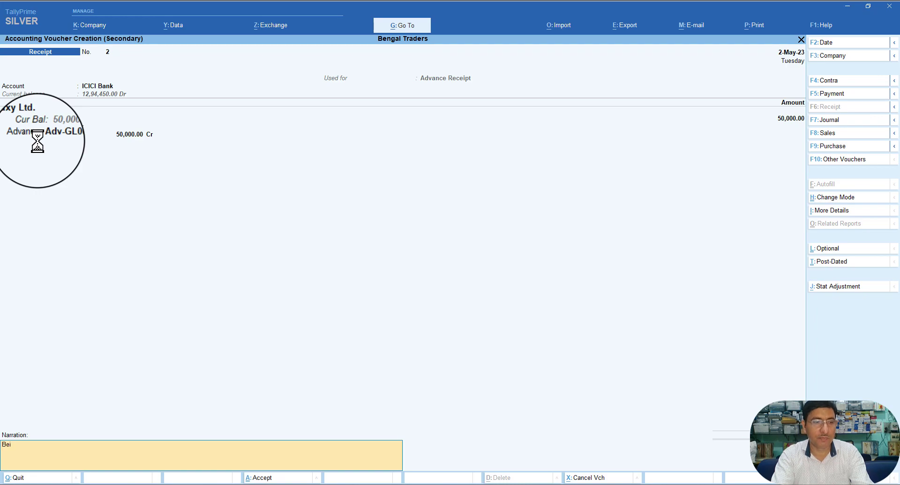
type("ng advance received from party")
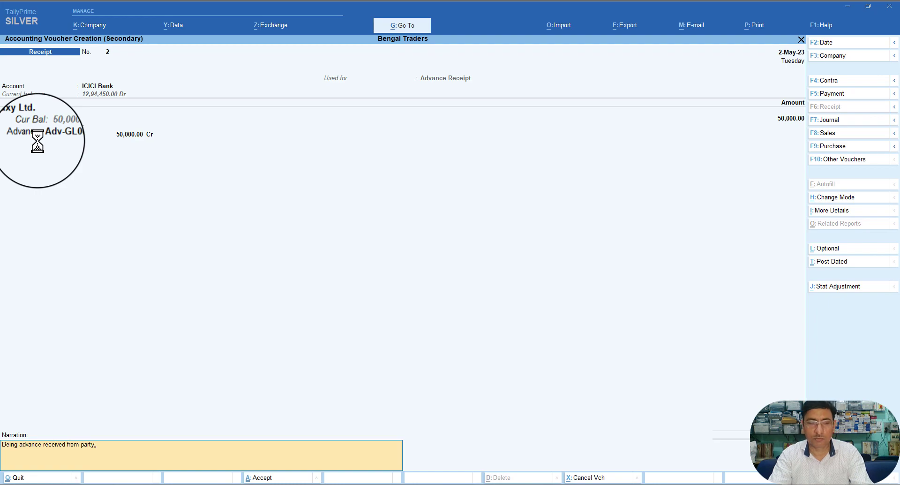
key("Return")
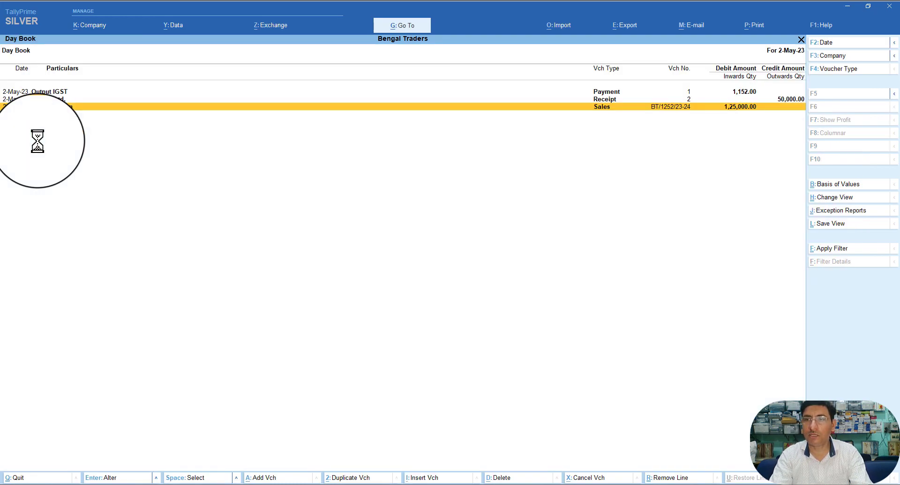
key("Up")
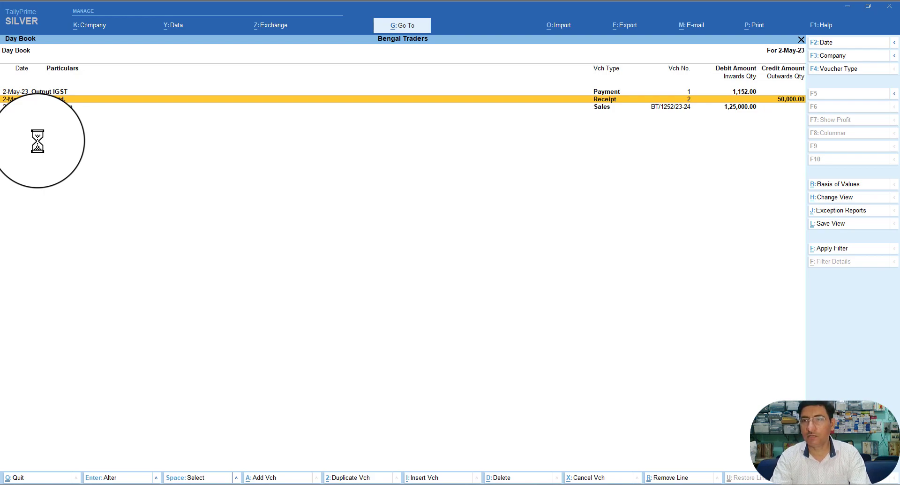
Step: Return to the Gateway and bring up the Go To list of reports
key("Escape")
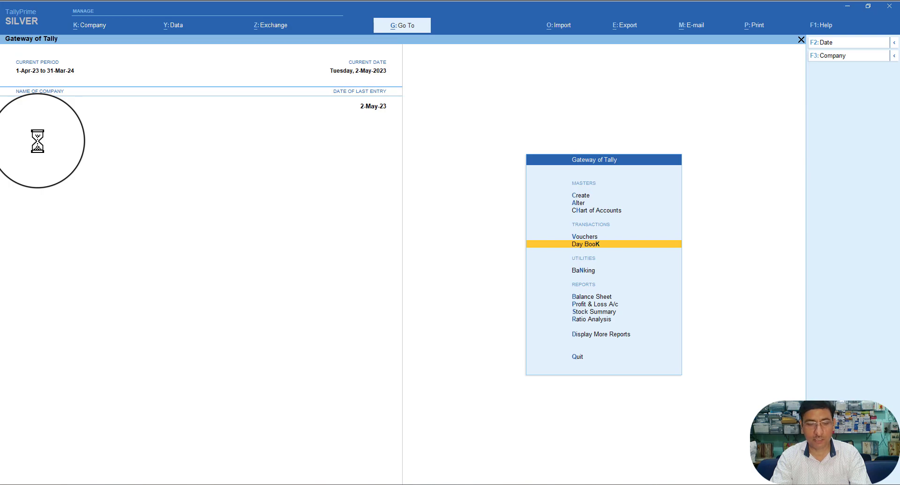
key("alt+g")
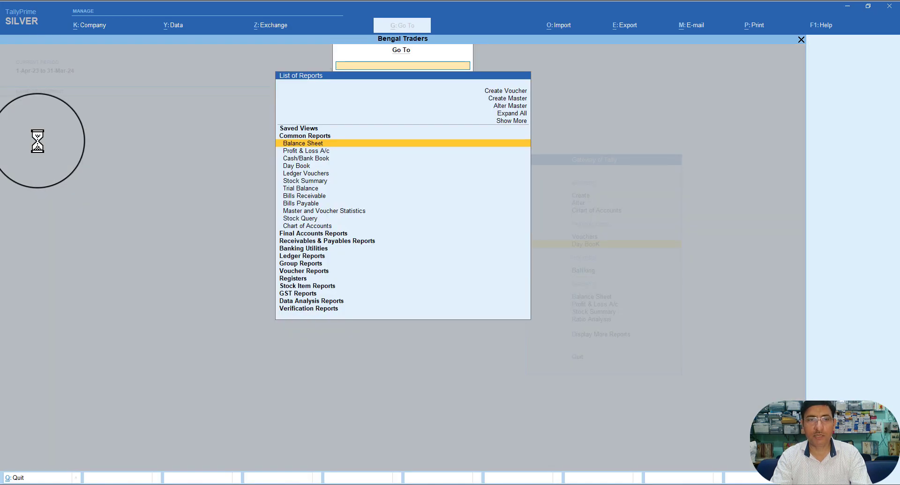
key("Down")
key("Down")
key("Down")
key("Down")
key("Down")
key("Down")
key("Down")
key("Down")
key("Down")
key("Down")
key("Down")
key("Down")
key("Down")
key("Down")
key("Down")
key("Down")
key("Down")
key("Down")
key("Down")
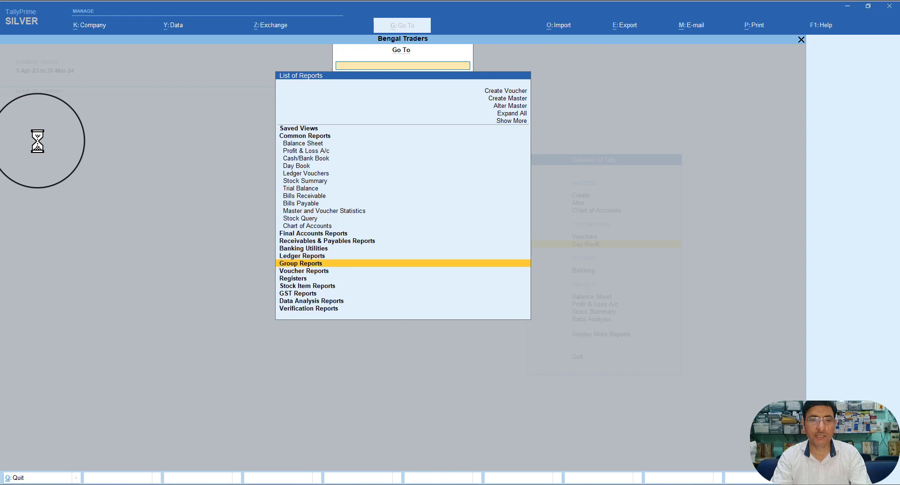
Step: Open the GSTR-1 return from the GST Reports list
key("Down")
key("Return")
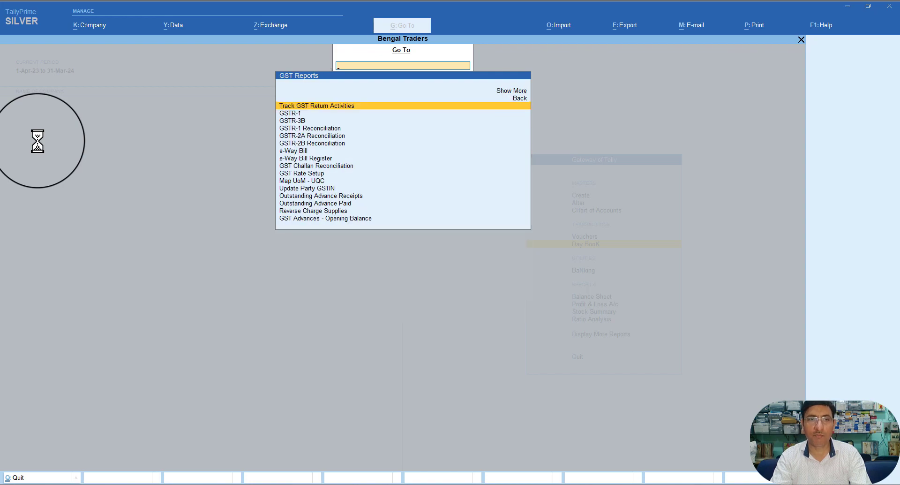
key("Down")
key("Return")
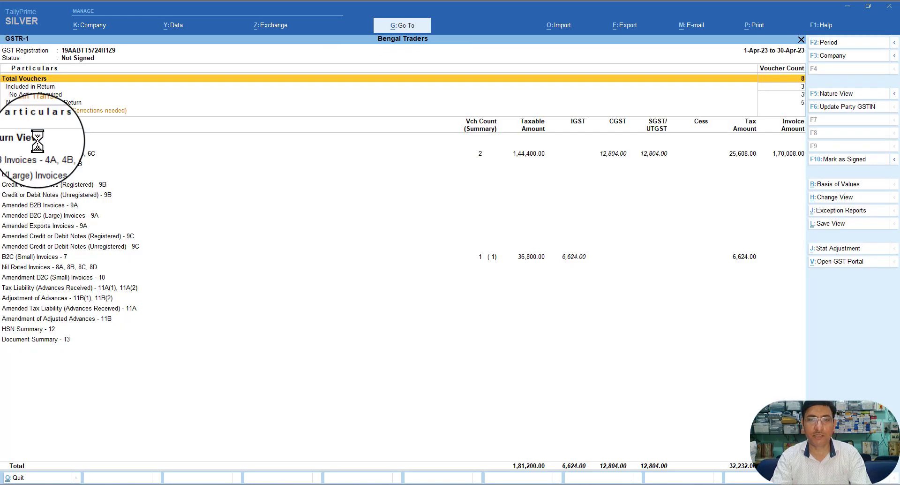
key("Down")
key("Down")
key("Down")
key("Down")
key("Down")
key("Down")
key("Down")
key("Down")
key("Down")
key("Down")
key("Down")
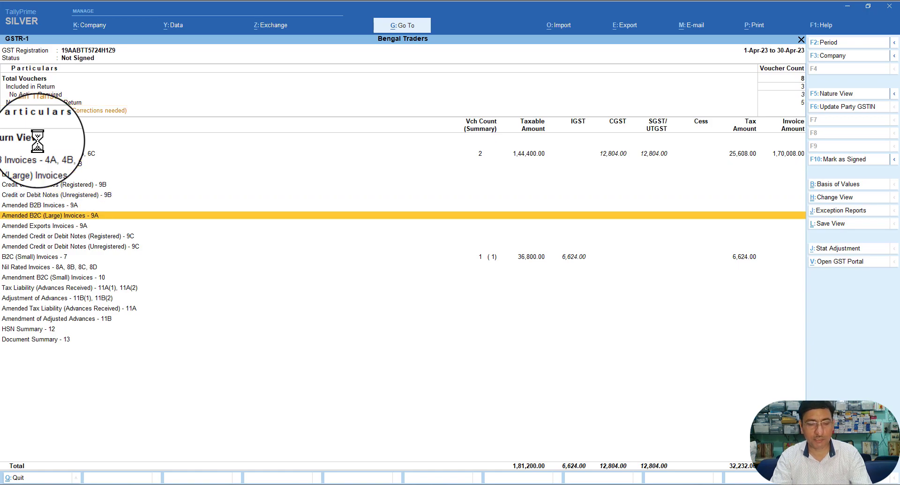
key("alt")
Step: Extend the GSTR-1 period to 31-May-23 and select Tax Liability (Advances Received)
key("alt+F2")
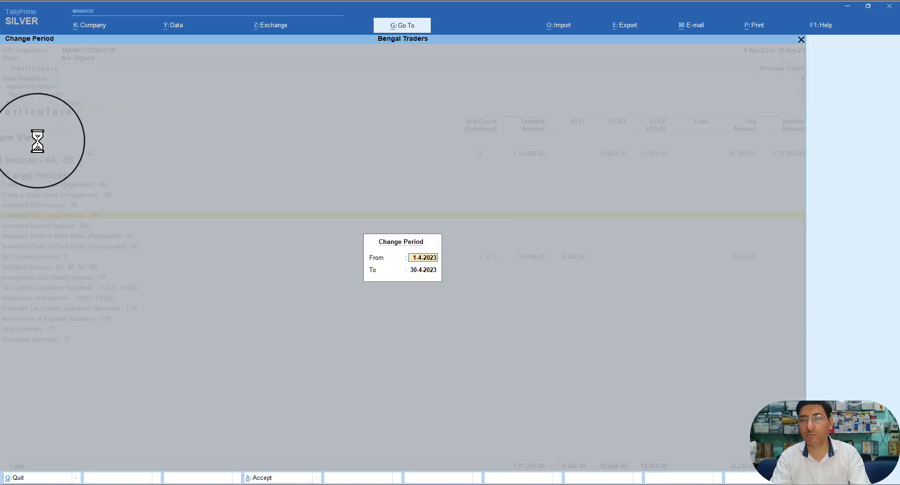
key("Return")
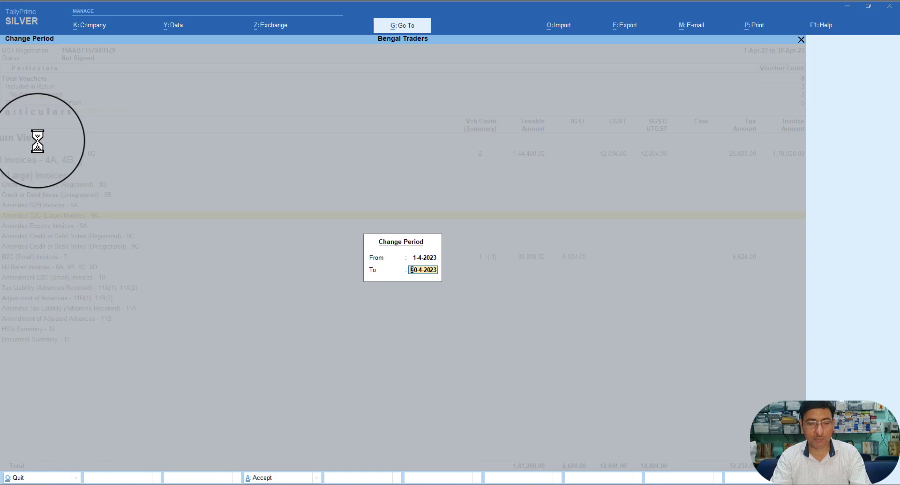
type("31.5")
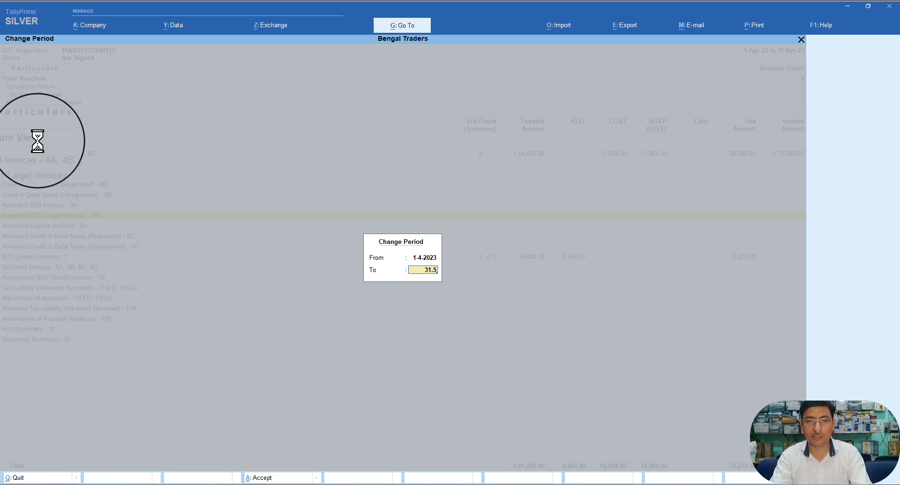
key("Return")
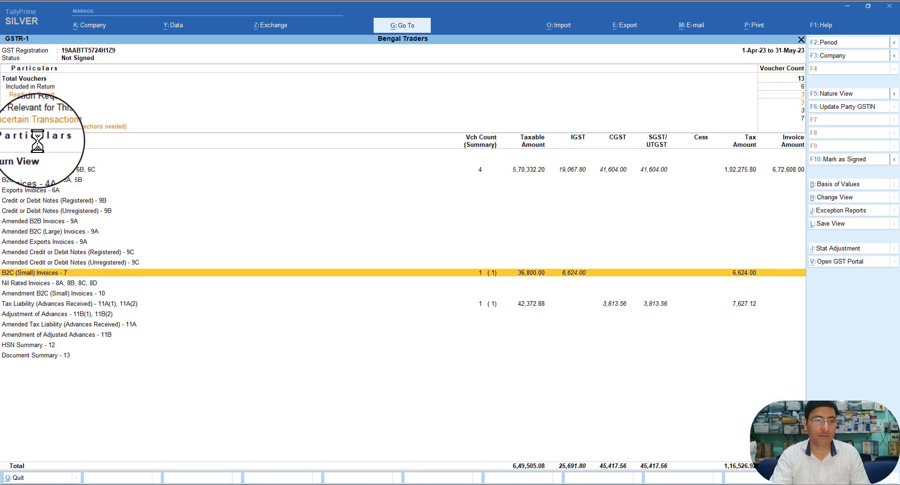
key("Down")
key("Down")
key("Down")
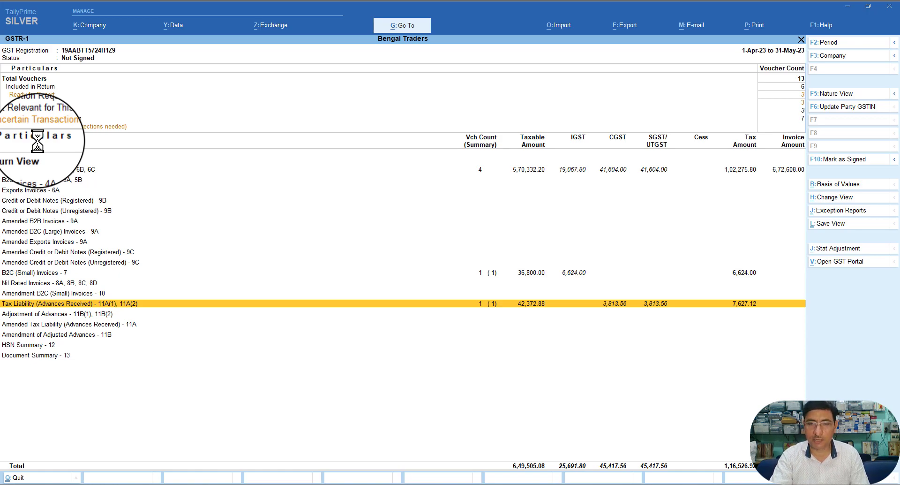
key("Return")
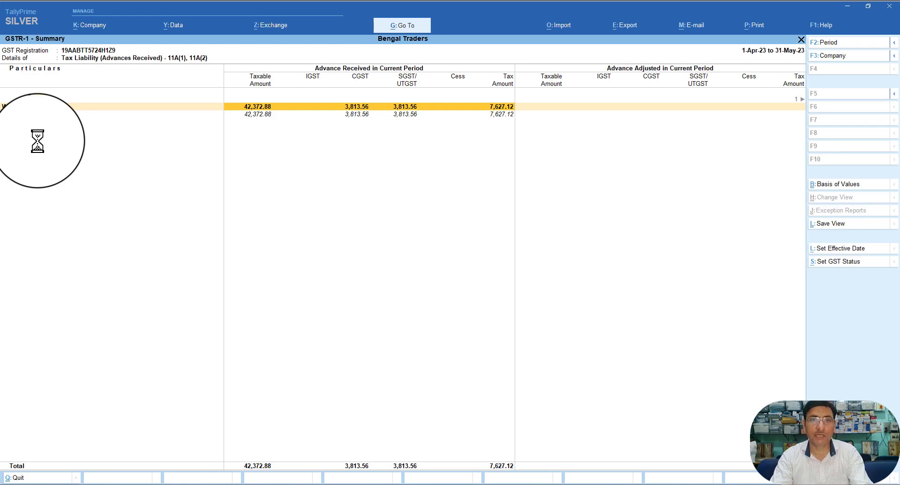
key("Escape")
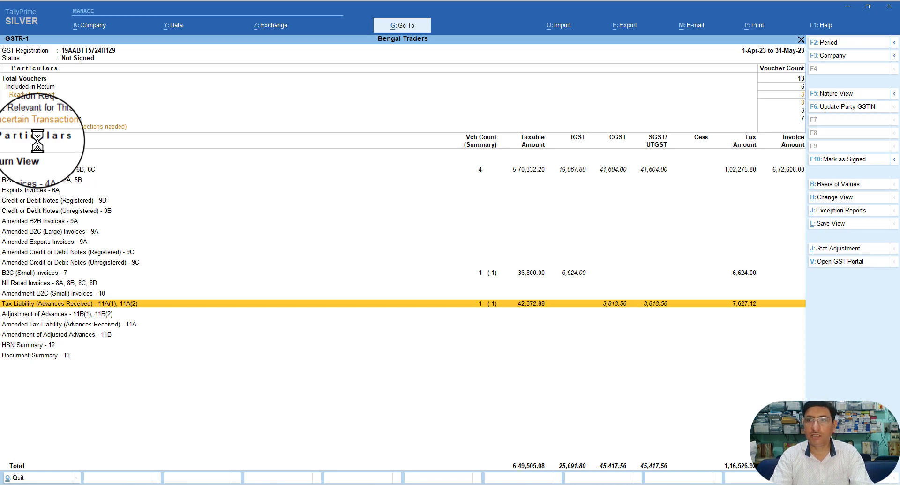
key("Up")
key("Up")
key("Up")
key("Up")
key("Up")
key("Up")
key("Up")
key("Up")
key("Up")
key("Up")
key("Up")
key("Up")
key("Up")
key("Up")
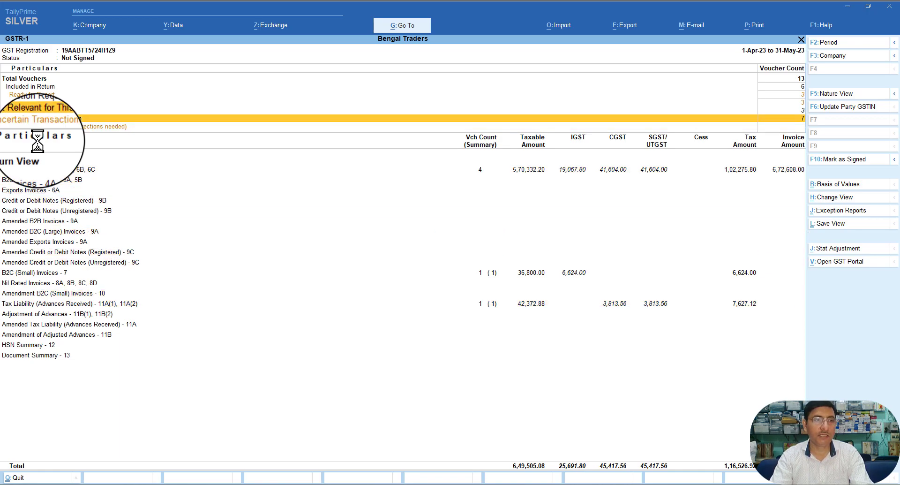
key("Down")
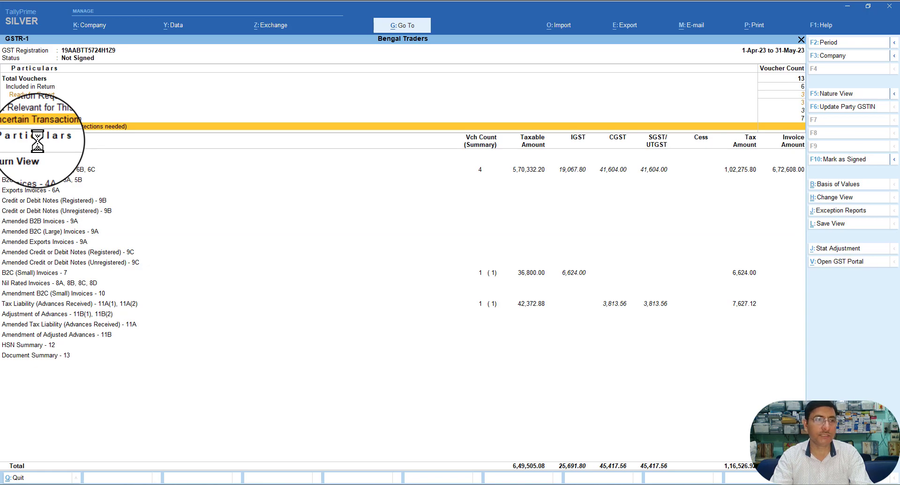
key("Up")
key("Up")
key("Up")
key("Up")
key("Up")
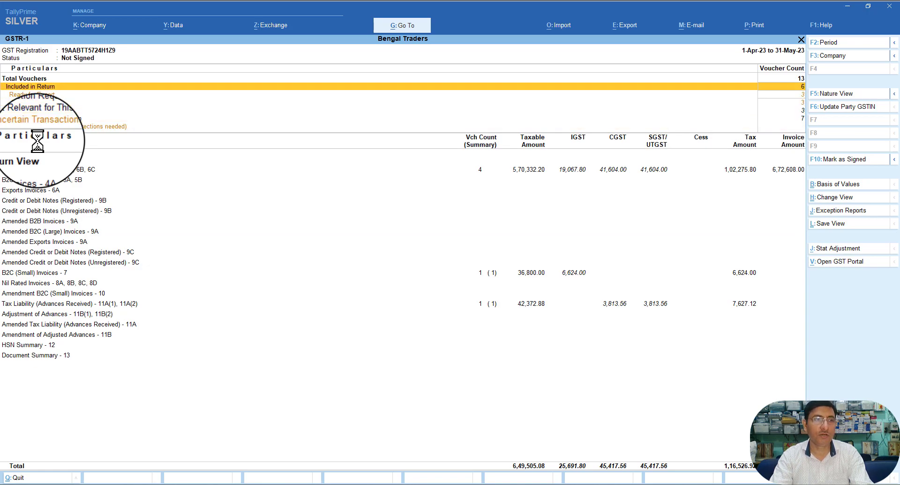
key("Return")
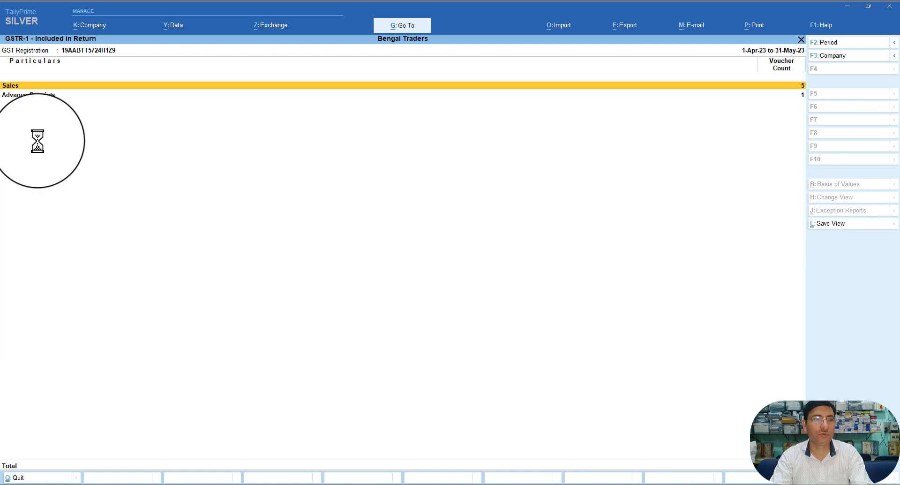
key("Down")
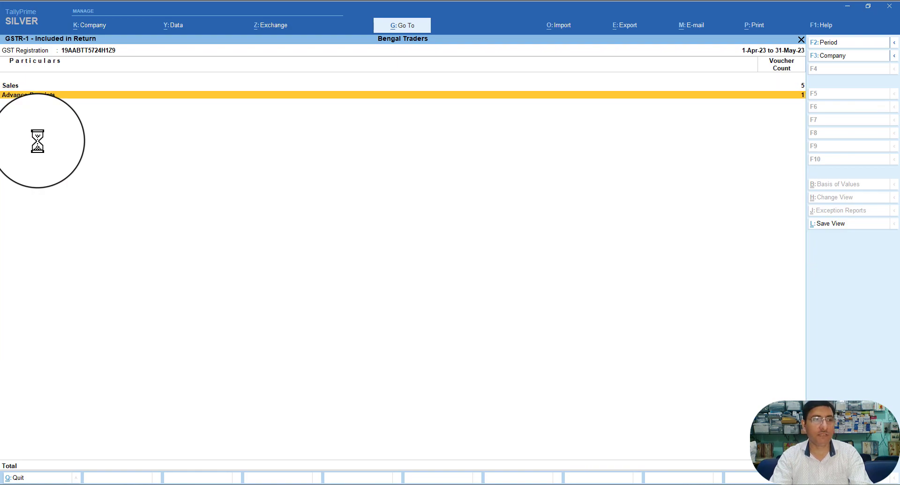
key("Up")
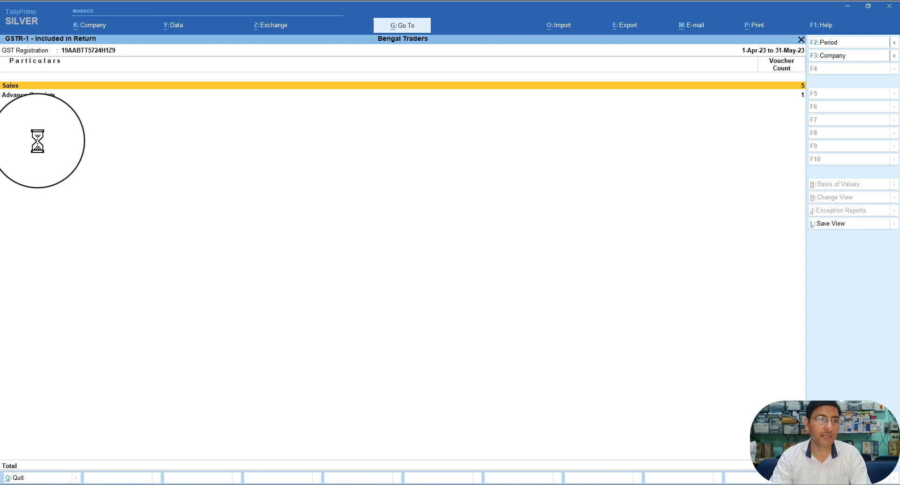
key("Down")
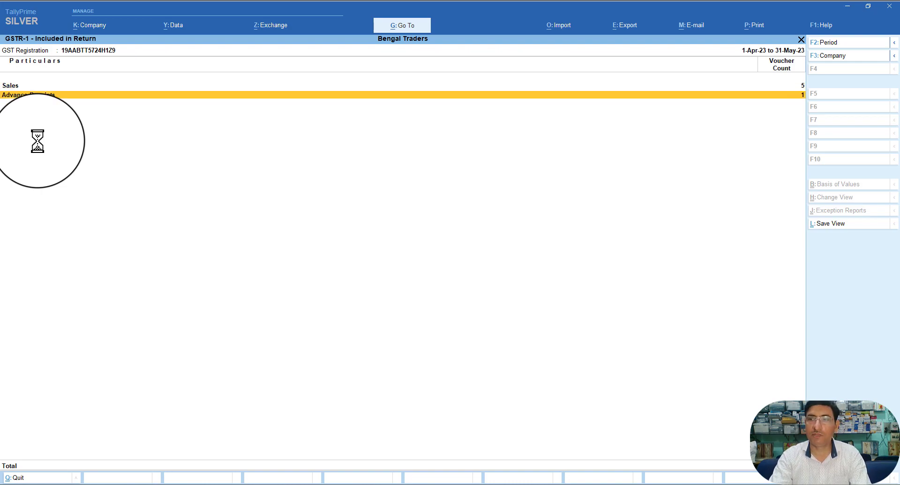
key("Return")
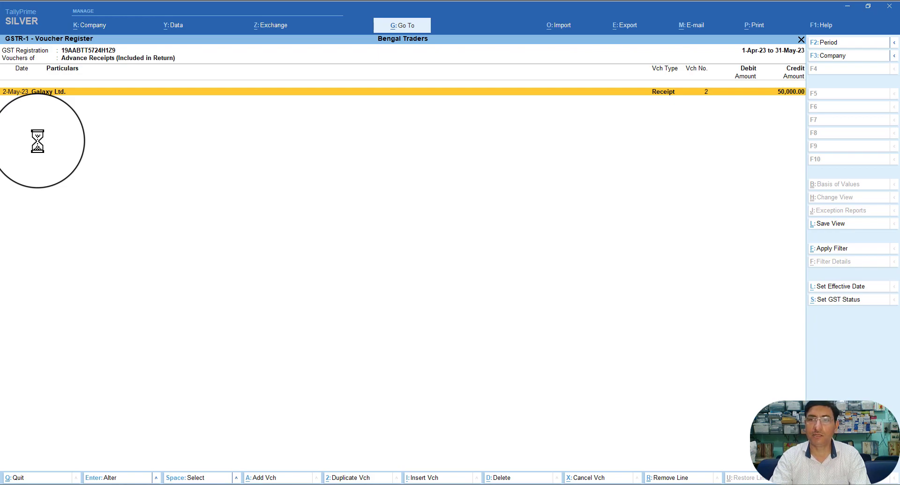
key("Return")
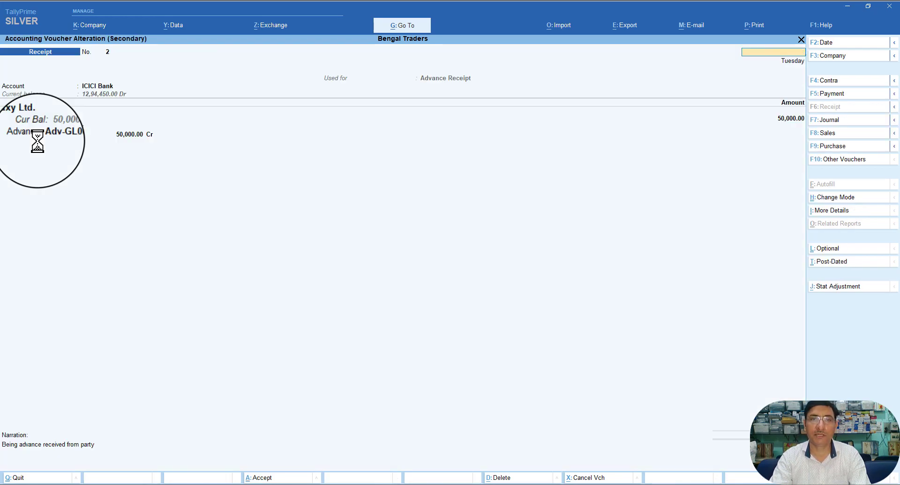
key("Escape")
key("Escape")
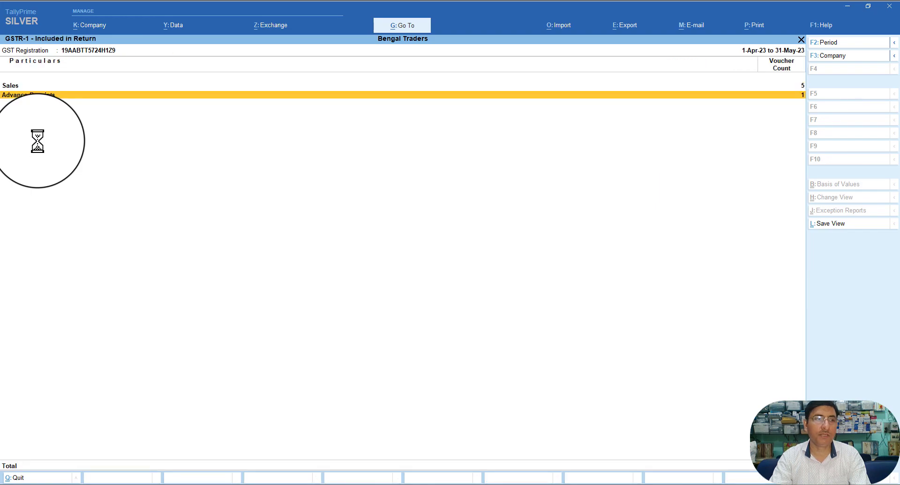
key("Up")
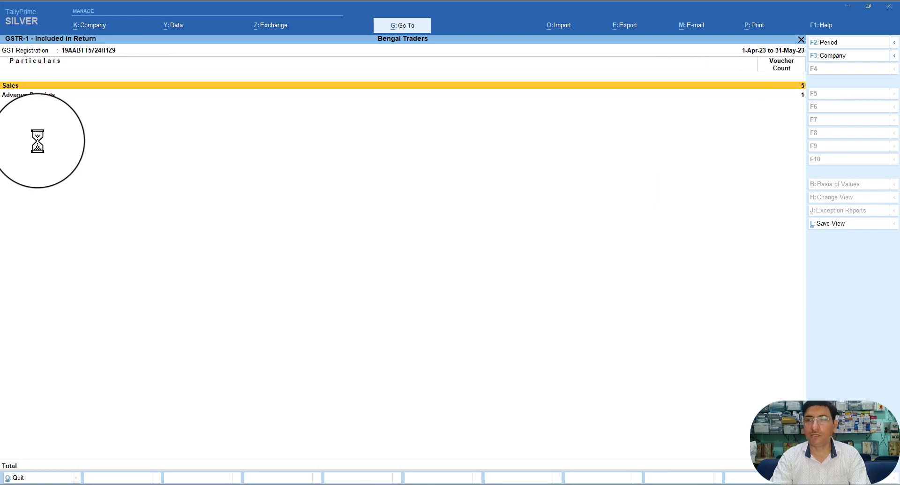
key("Escape")
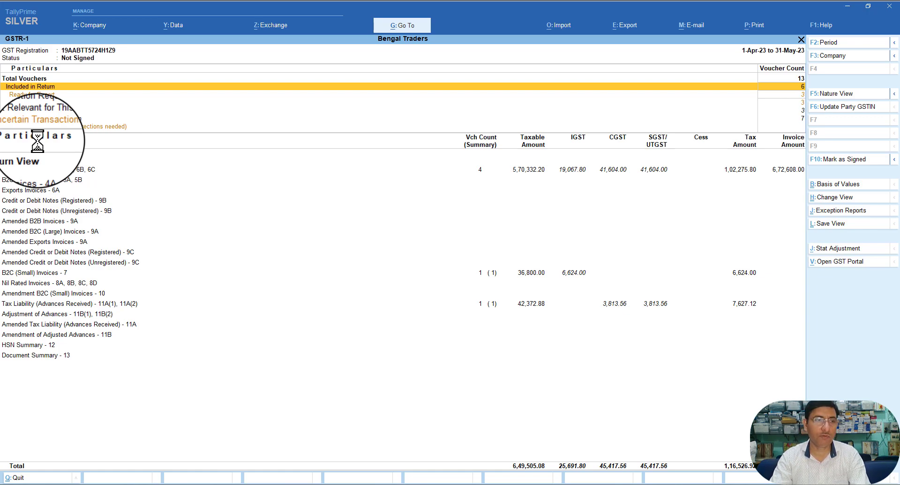
Step: Start a new Journal voucher No. 2 dated 2-May-23 and open its Stat Adjustment details
key("Escape")
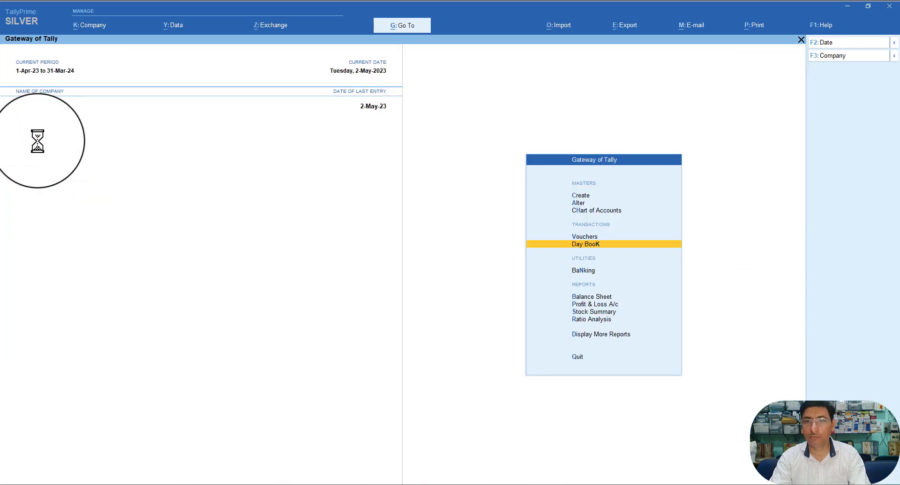
key("Up")
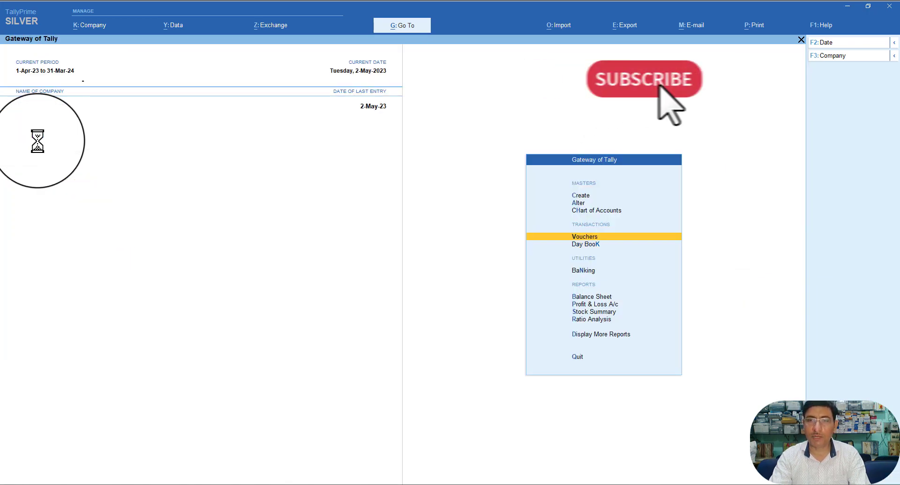
key("Return")
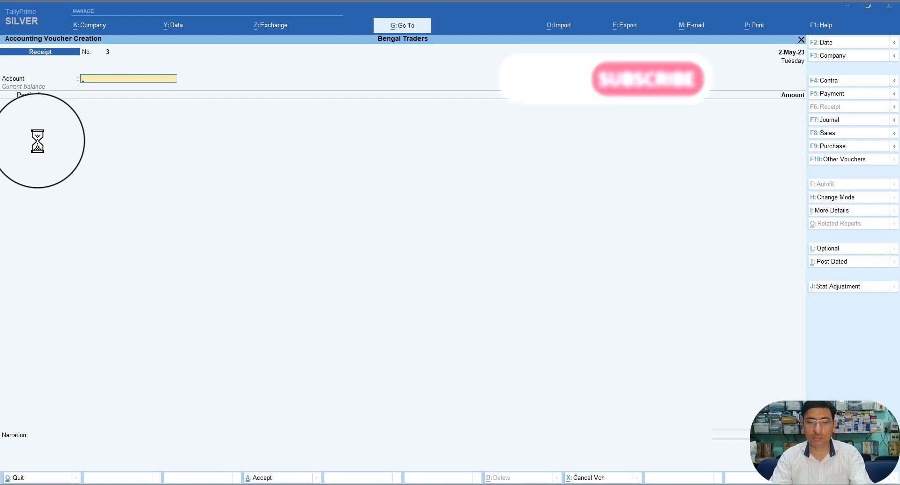
key("F7")
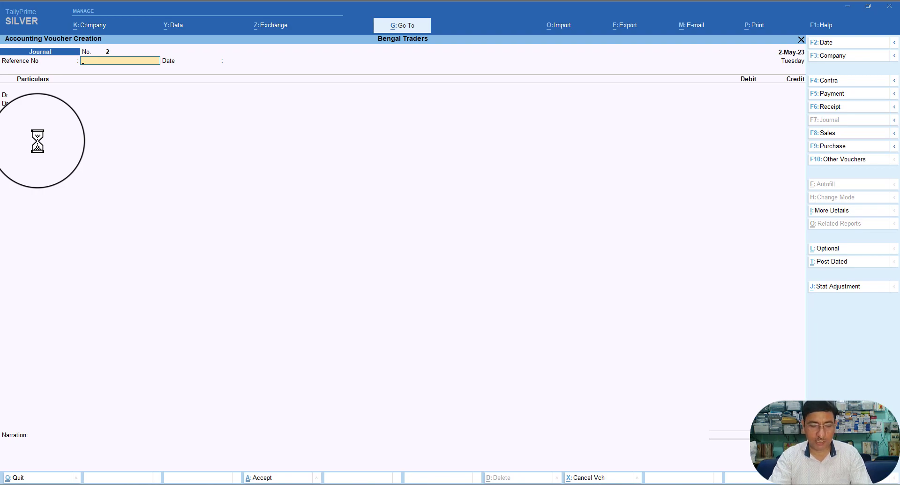
key("alt+j")
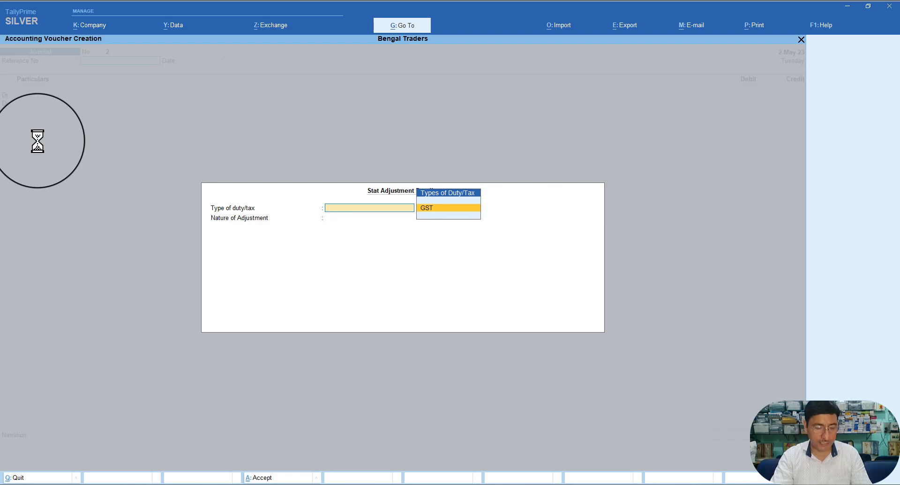
Step: Set the GST stat adjustment to Increase in Tax Liability, On Account of Advance Receipts
key("Return")
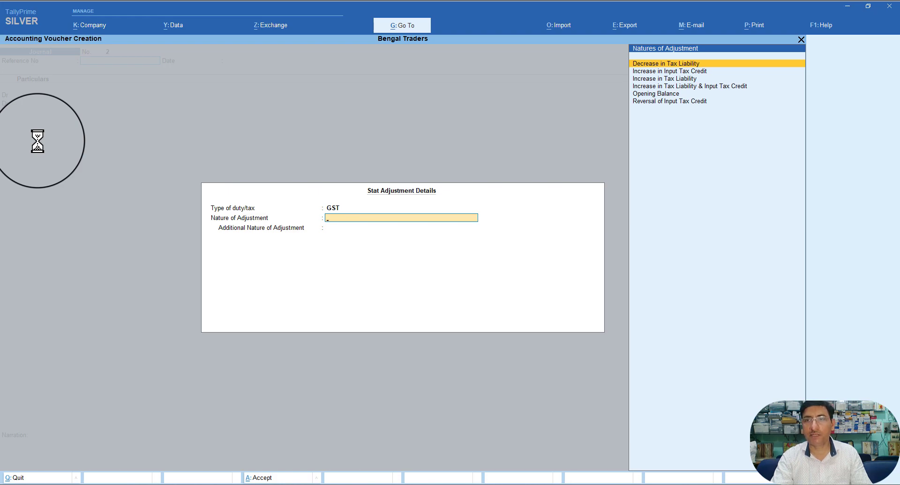
key("Down")
key("Down")
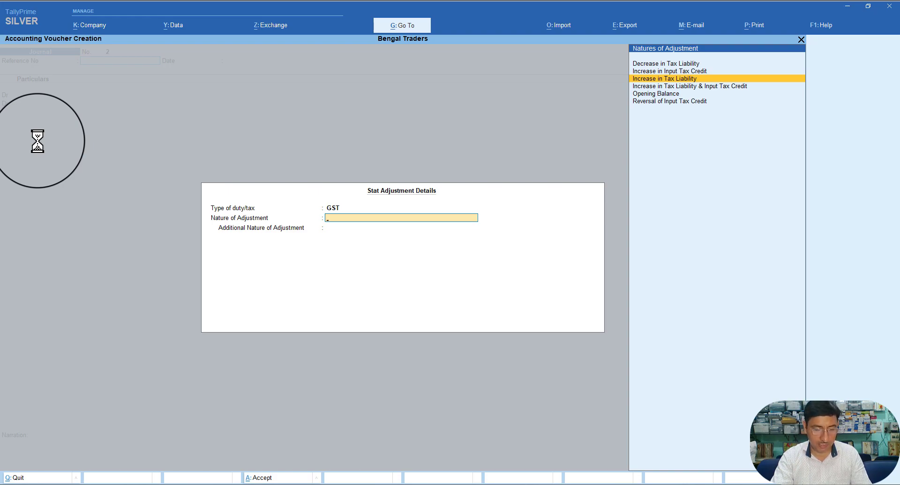
key("Return")
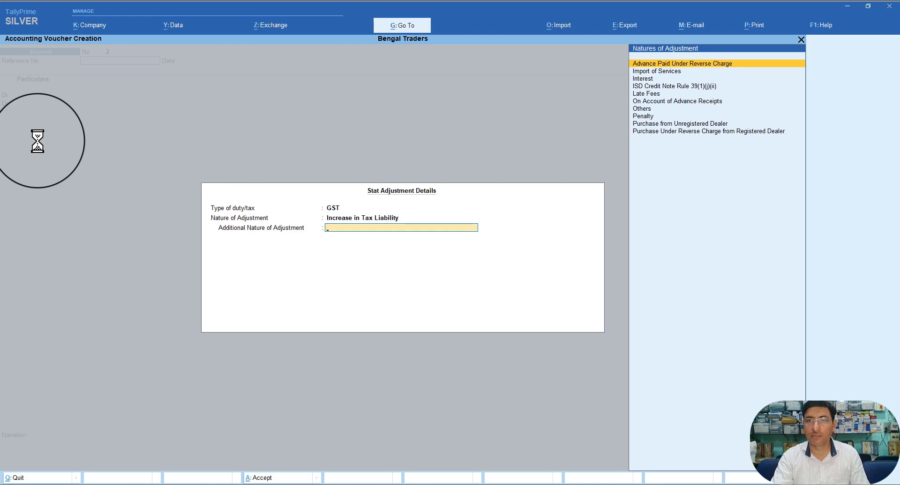
key("Down")
key("Down")
key("Down")
key("Down")
key("Down")
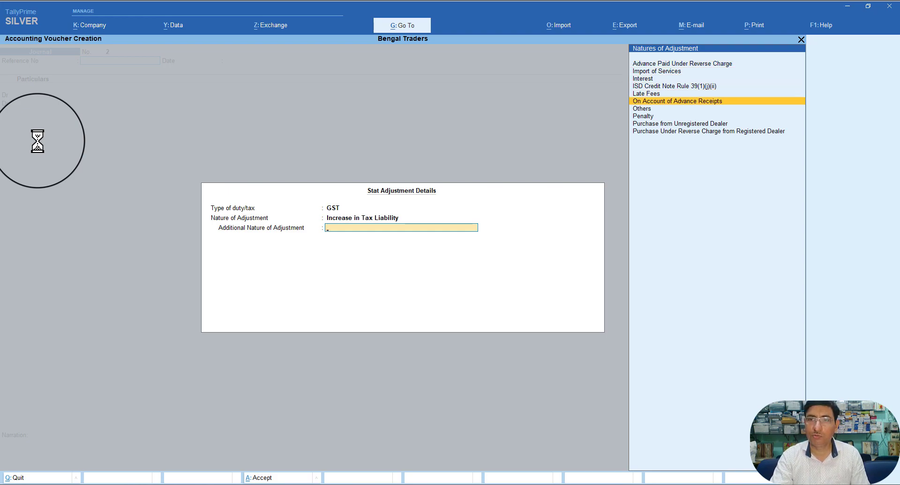
key("Return")
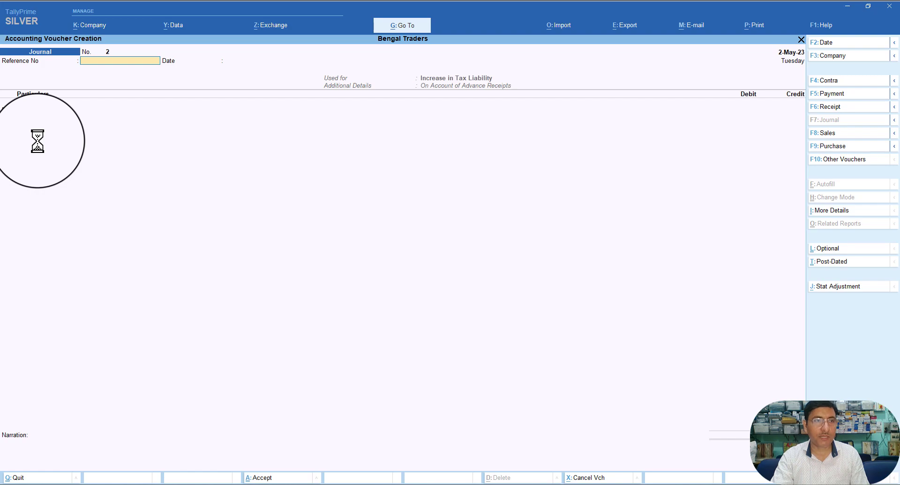
Step: Accept the journal date and create a new ledger named 'GST on Advance Receipt'
key("Return")
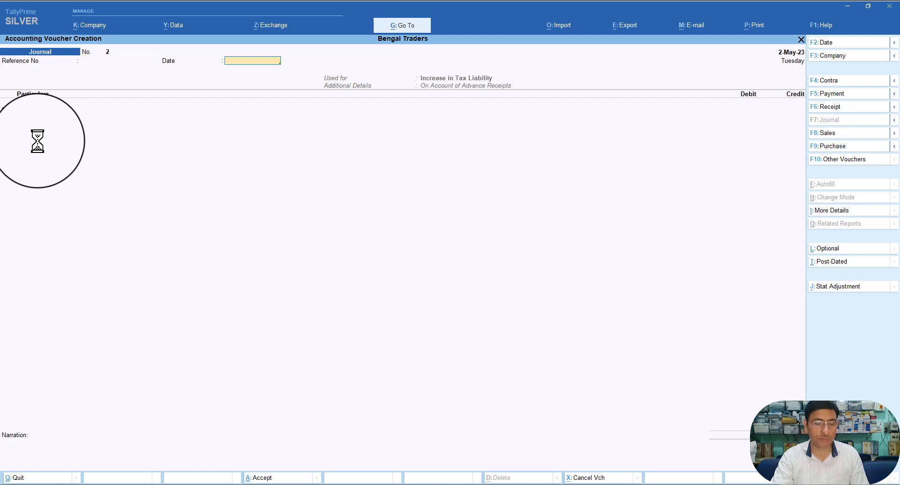
key("Return")
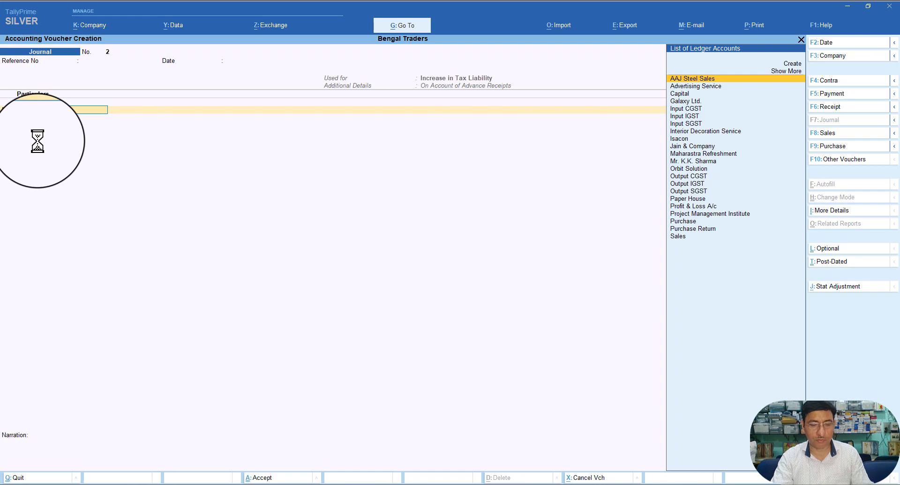
key("alt+c")
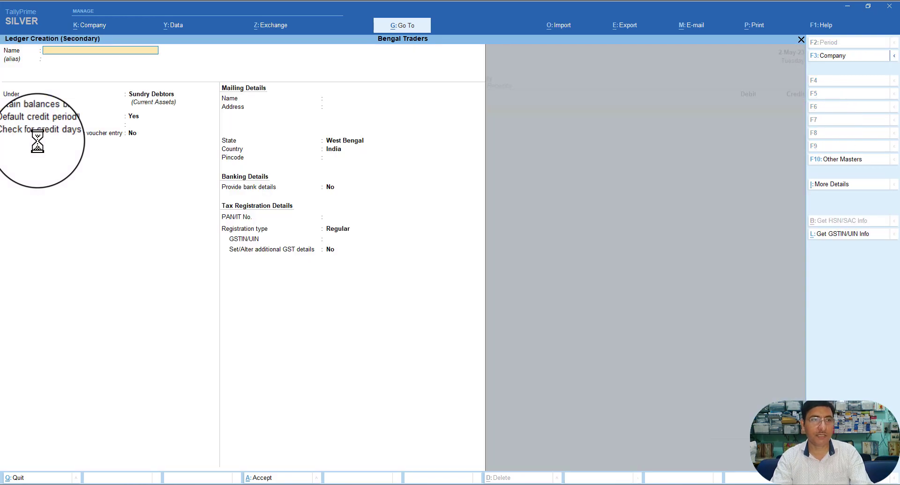
type("GST")
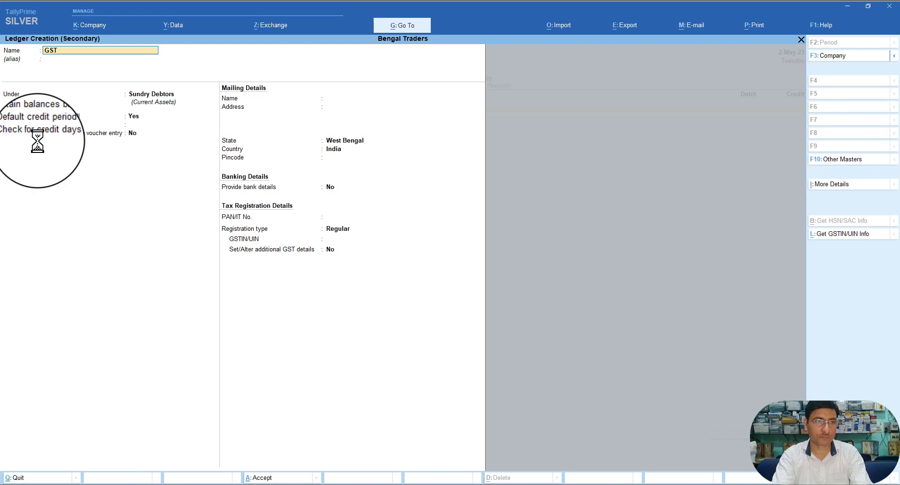
type(" on")
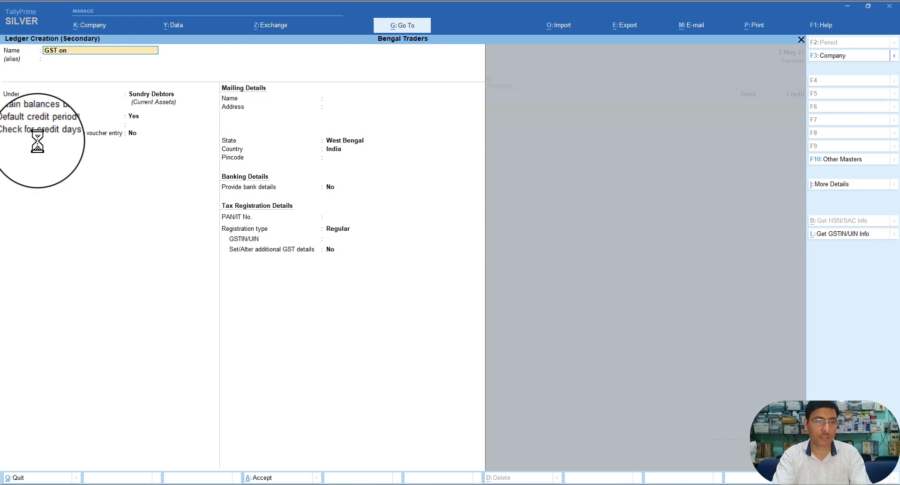
type(" Advan")
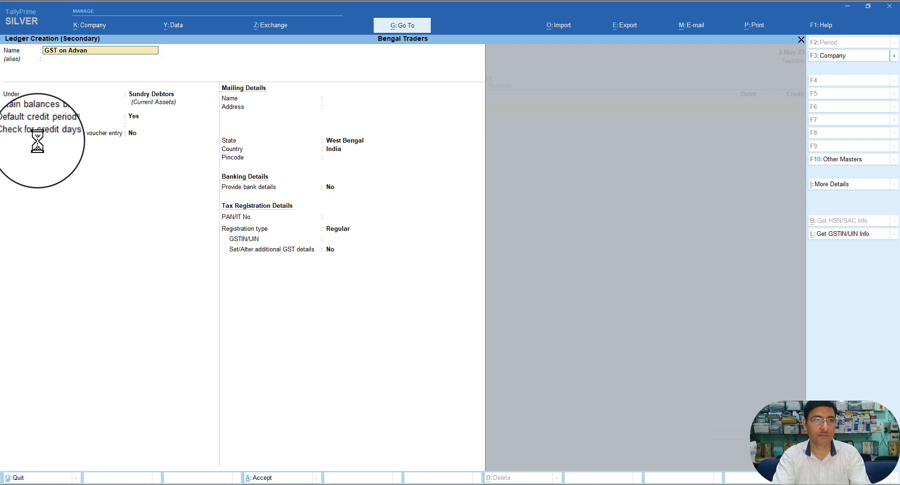
type("ce Rec")
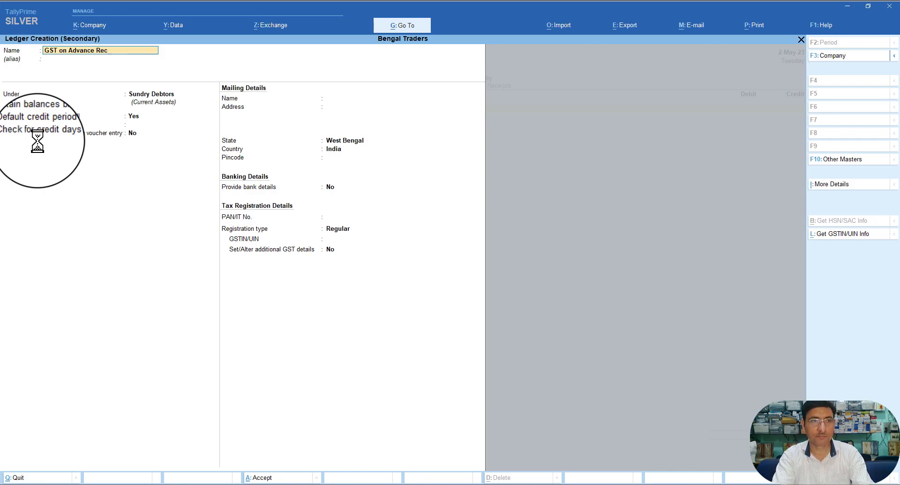
type("pt")
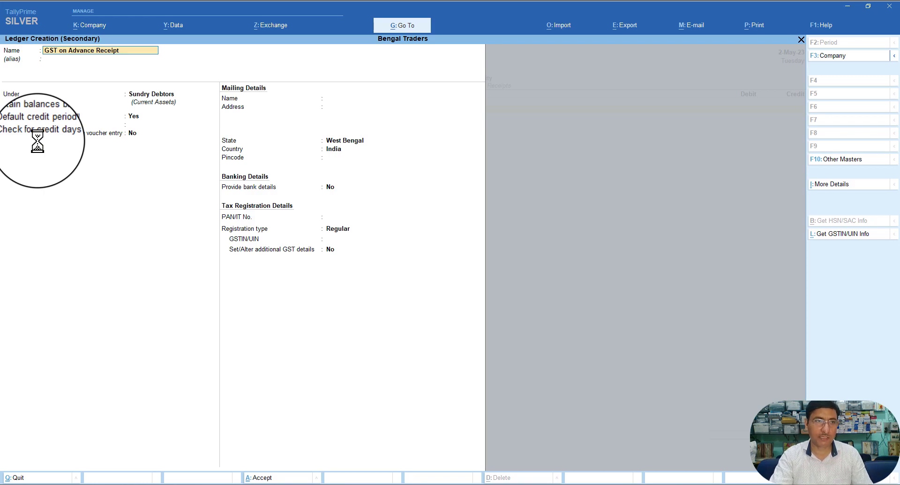
key("Return")
key("Return")
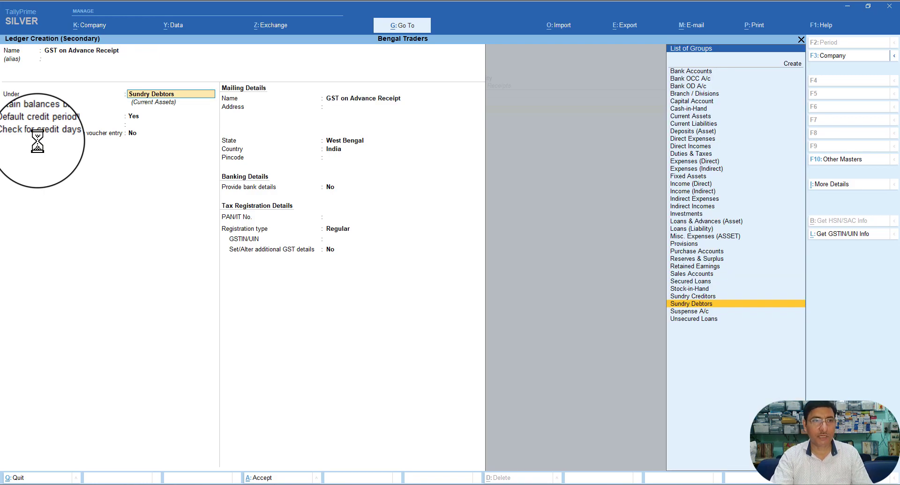
Step: Group the ledger under Current Assets, keep assessable value Not Applicable, and save it
type("C")
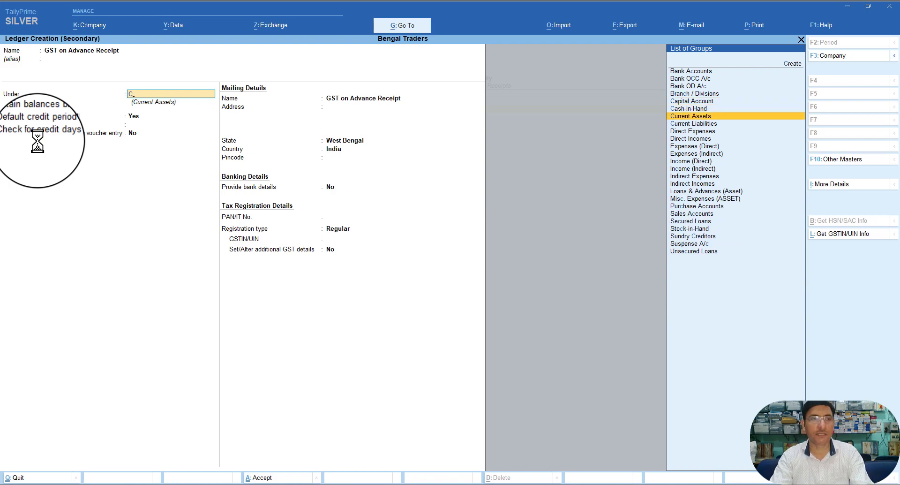
key("Return")
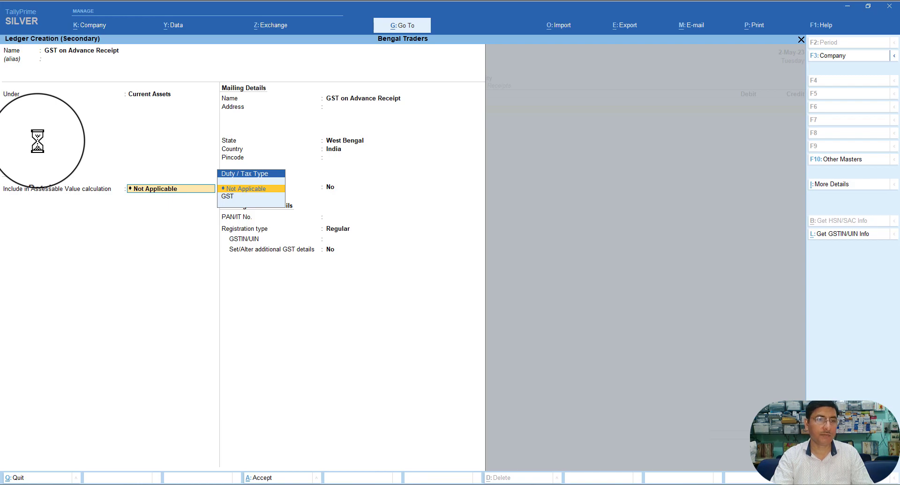
key("Return")
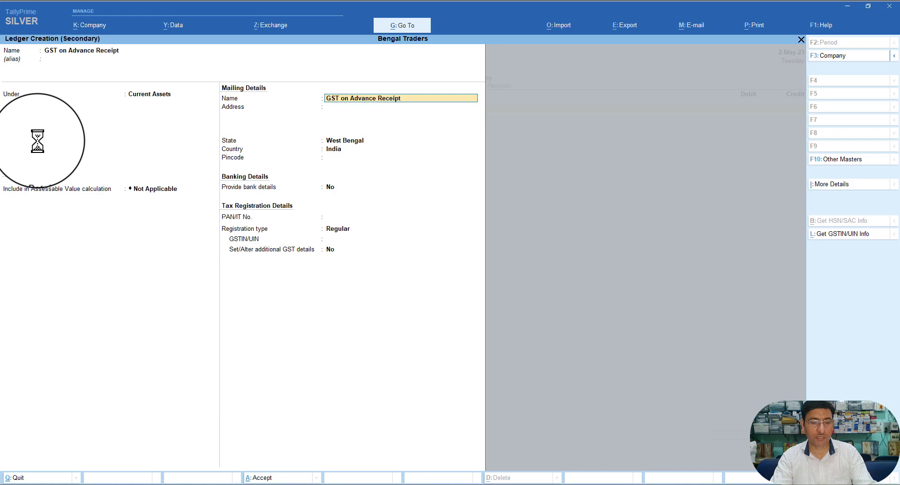
key("ctrl")
key("ctrl+a")
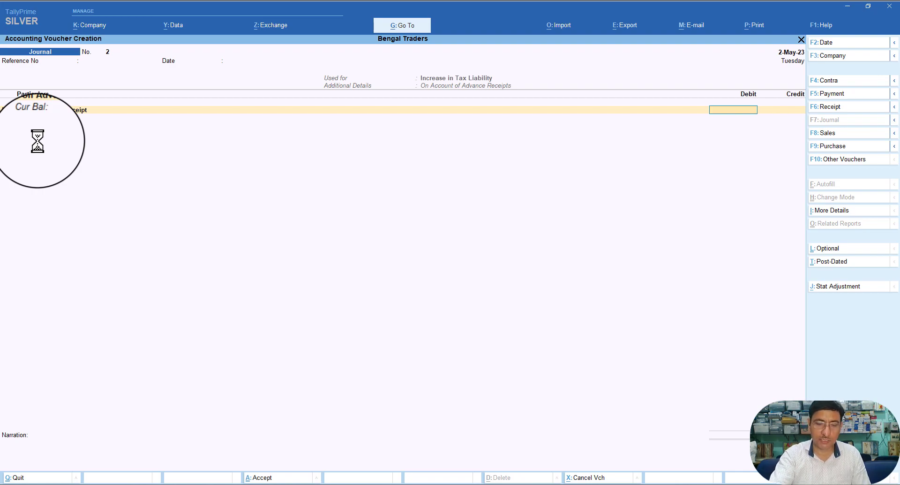
Step: Debit GST on Advance Receipt 7,627.12 and pick Output CGST for the next line
type("62")
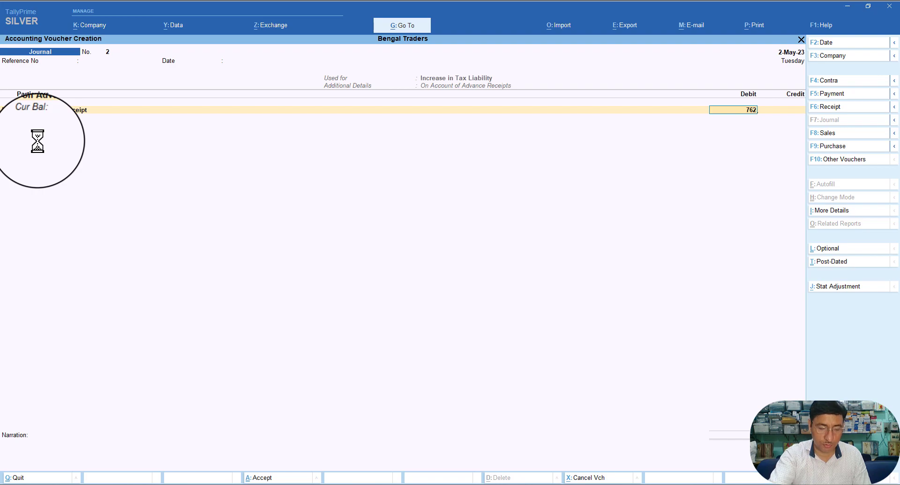
type("7")
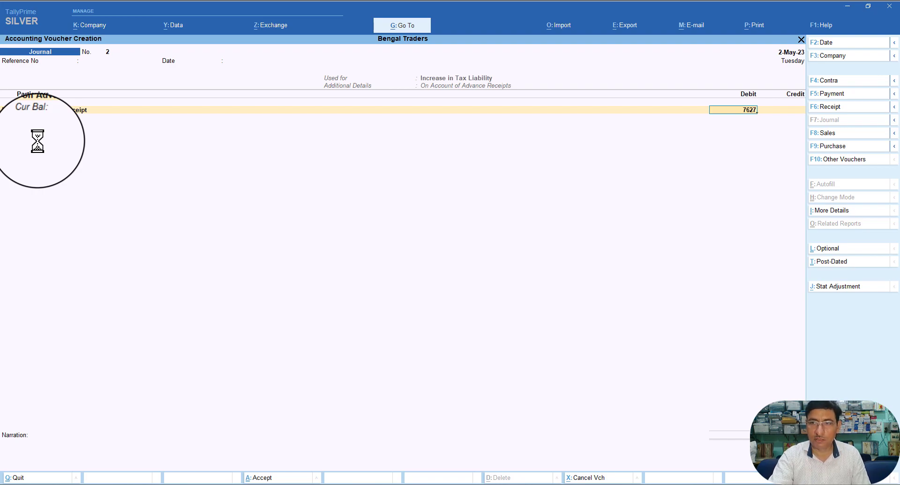
type(".12")
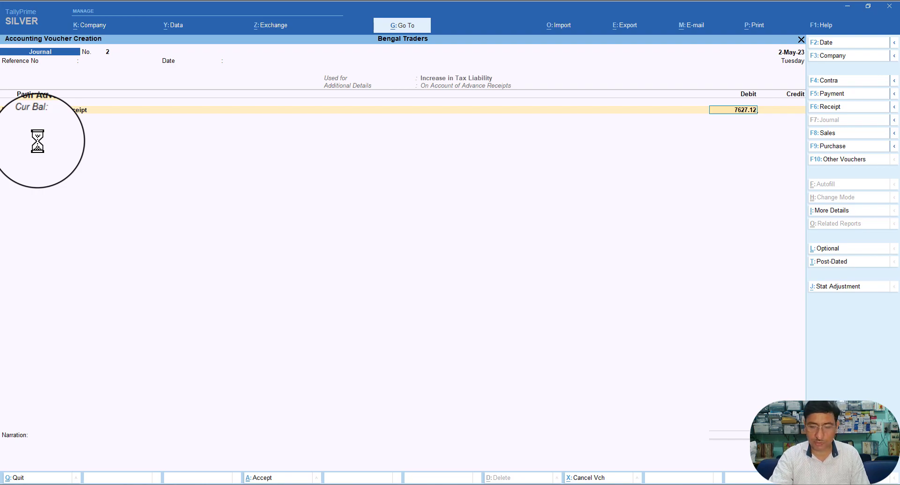
key("Return")
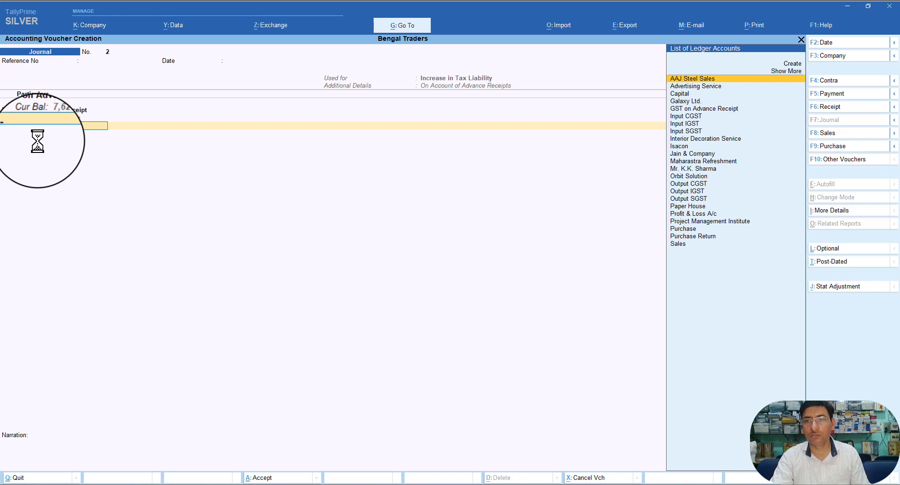
key("Down")
key("Down")
key("Down")
key("Down")
key("Down")
key("Down")
key("Down")
key("Down")
key("Down")
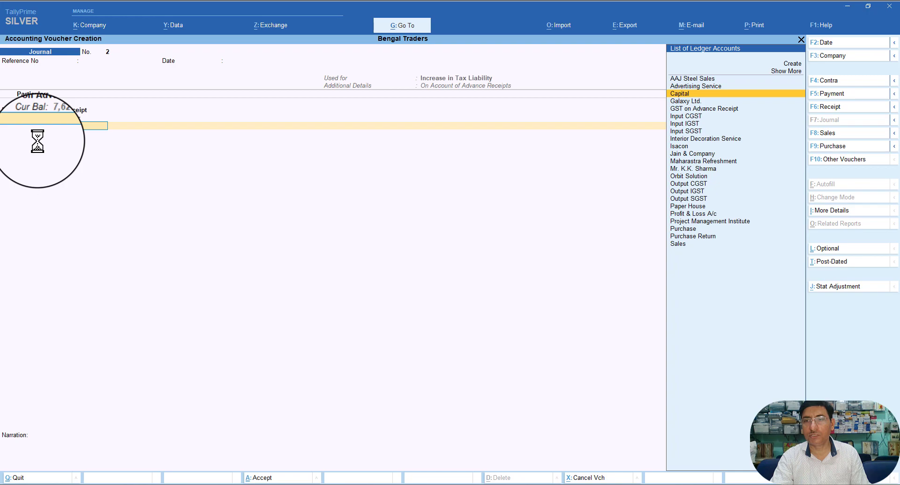
key("Down")
key("Down")
key("Down")
key("Down")
key("Down")
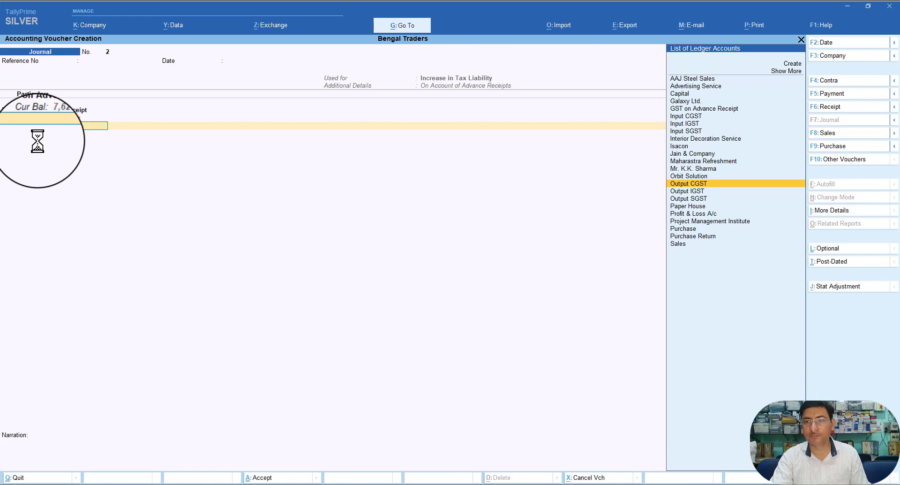
key("Return")
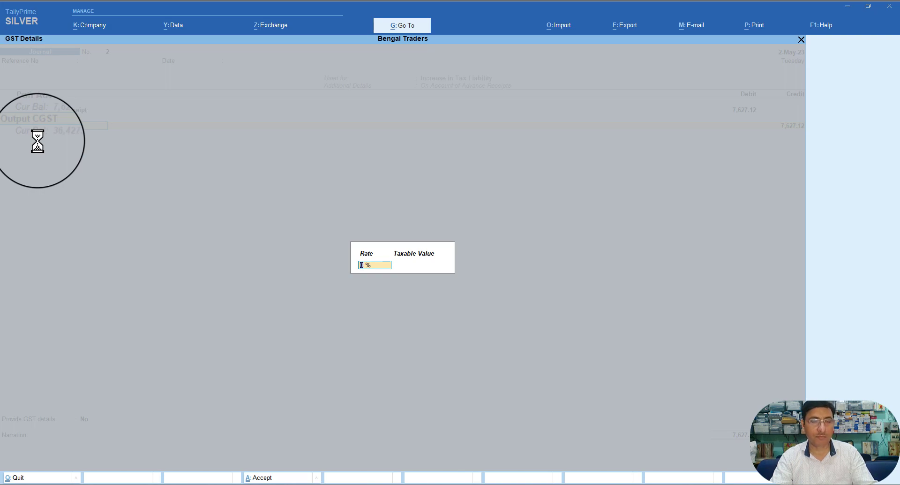
Step: Give Output CGST a 9% rate on 50,000 taxable value and a 3,813.56 credit
type("9")
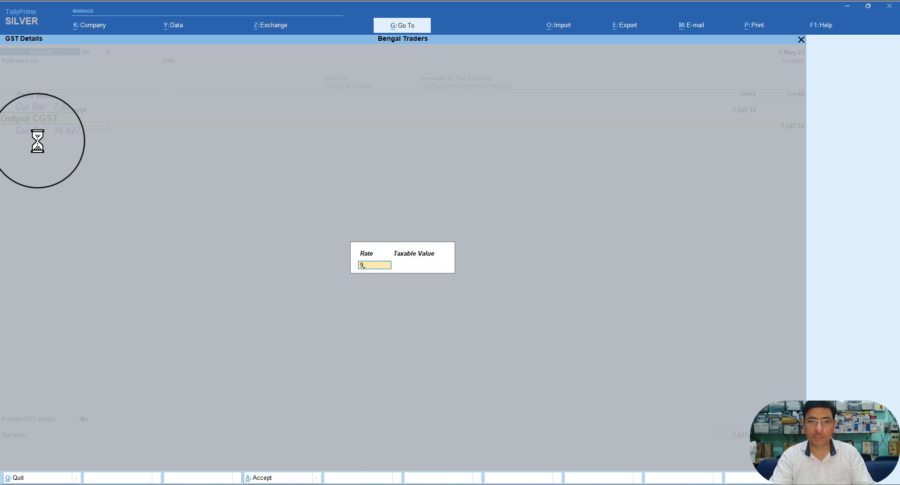
key("Return")
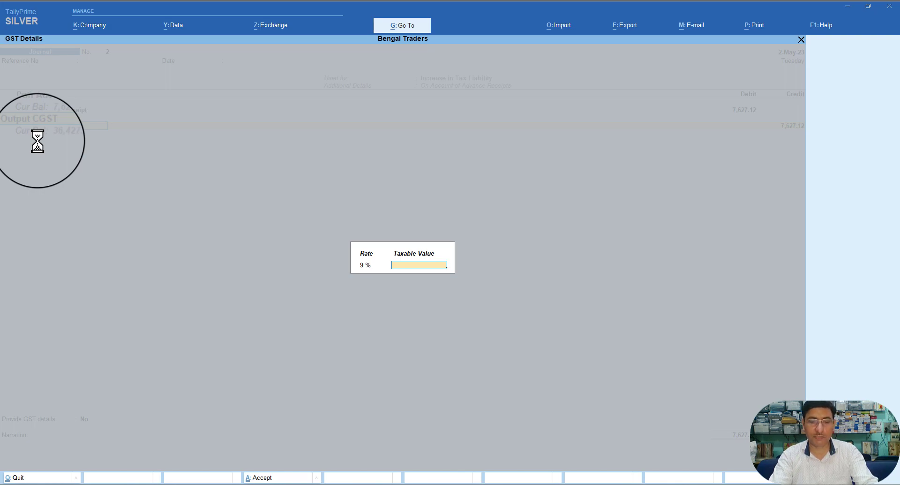
type("50000")
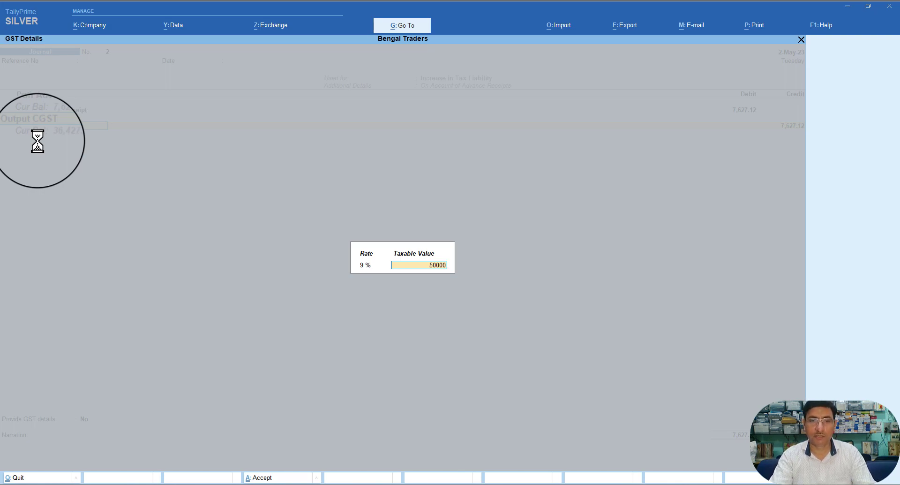
key("Return")
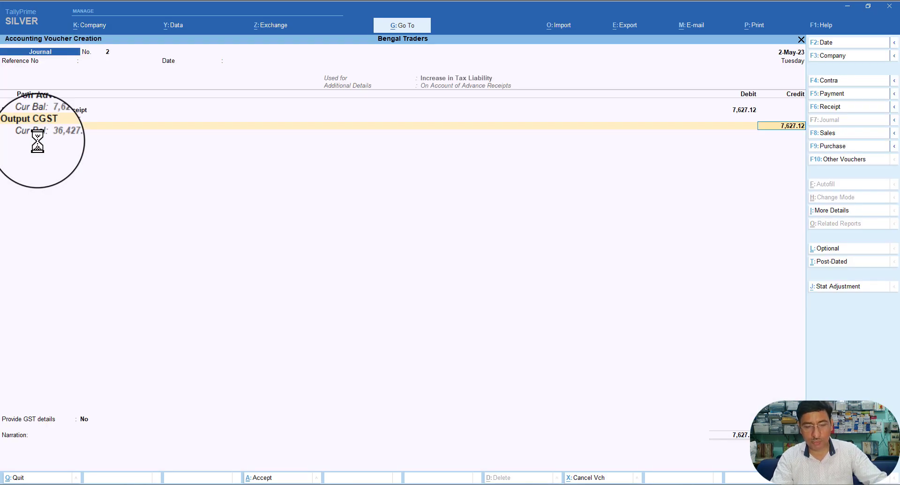
type("3813")
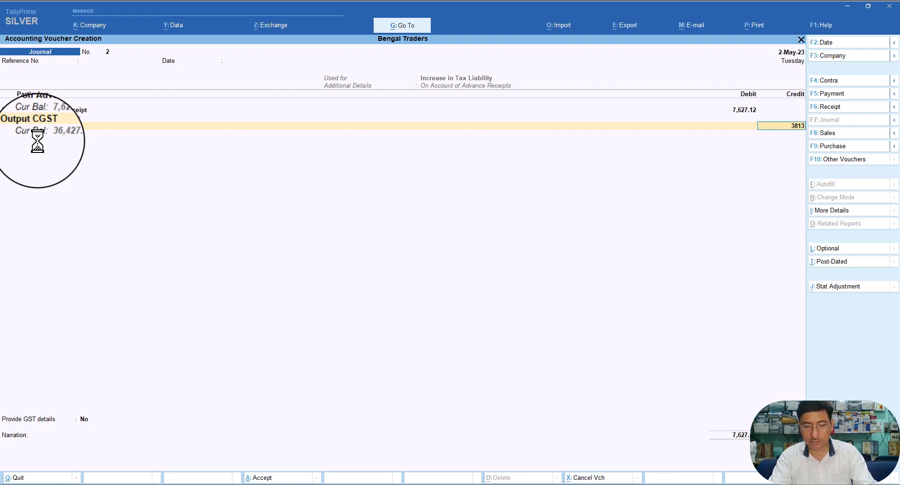
type(".56")
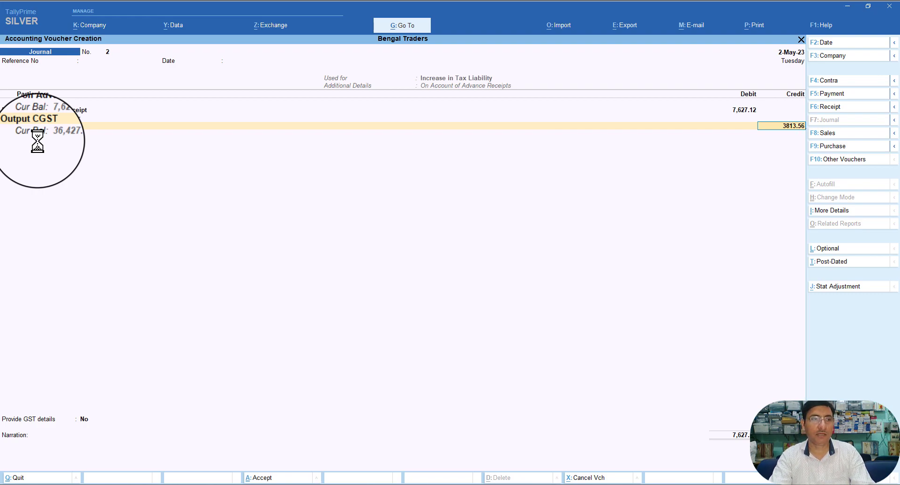
key("Return")
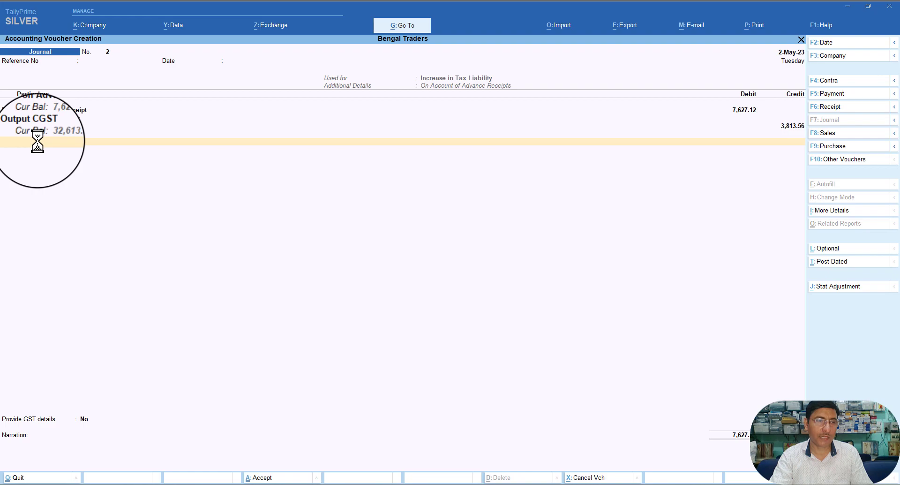
key("Return")
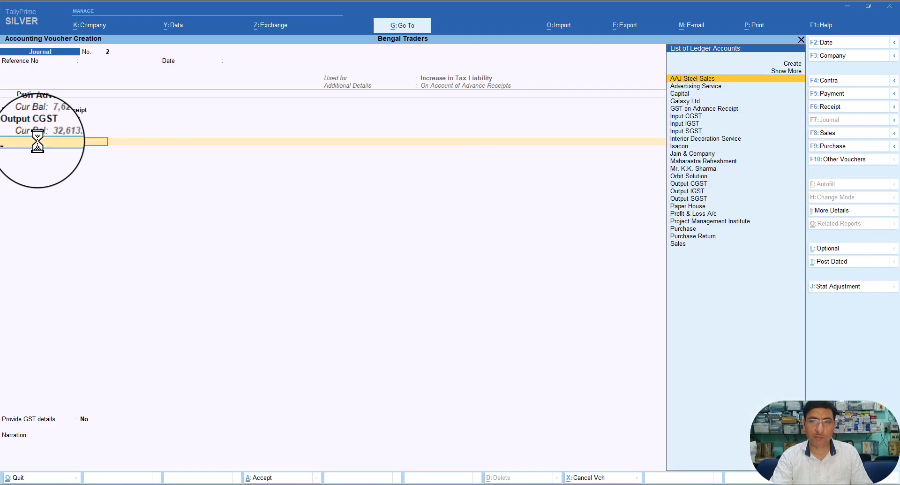
Step: Add Output SGST as a second 3,813.56 credit and choose Yes for Provide GST details
type("O")
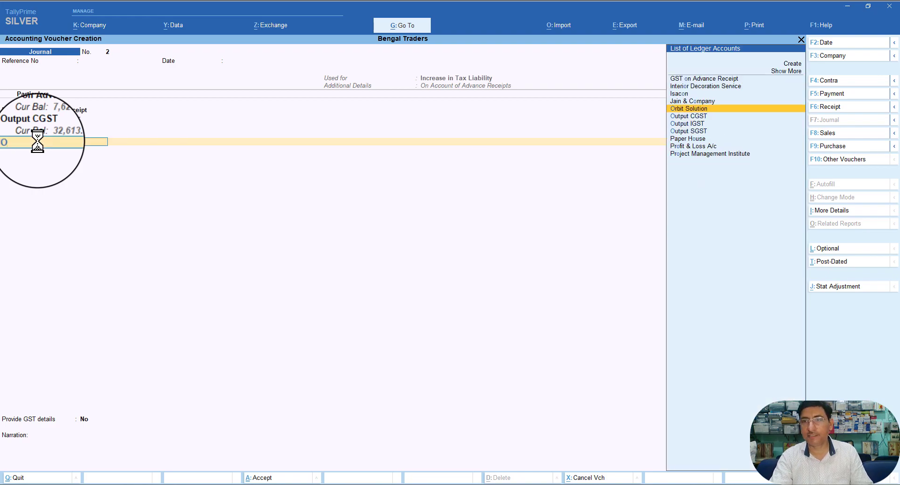
key("Down")
key("Down")
key("Down")
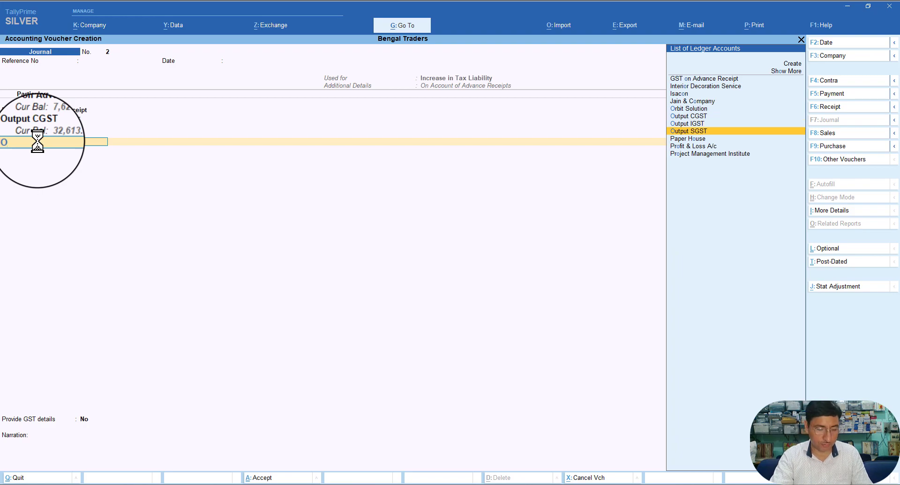
key("Return")
key("Return")
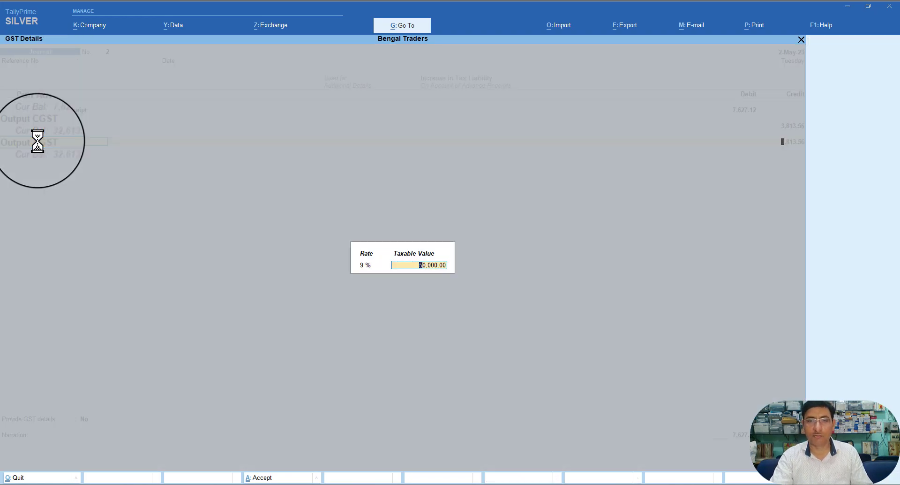
key("Return")
key("Return")
key("Return")
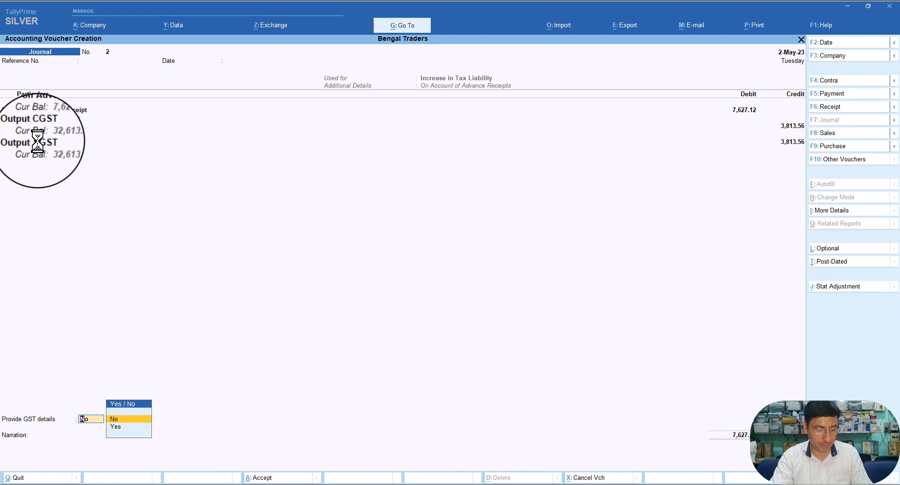
key("Down")
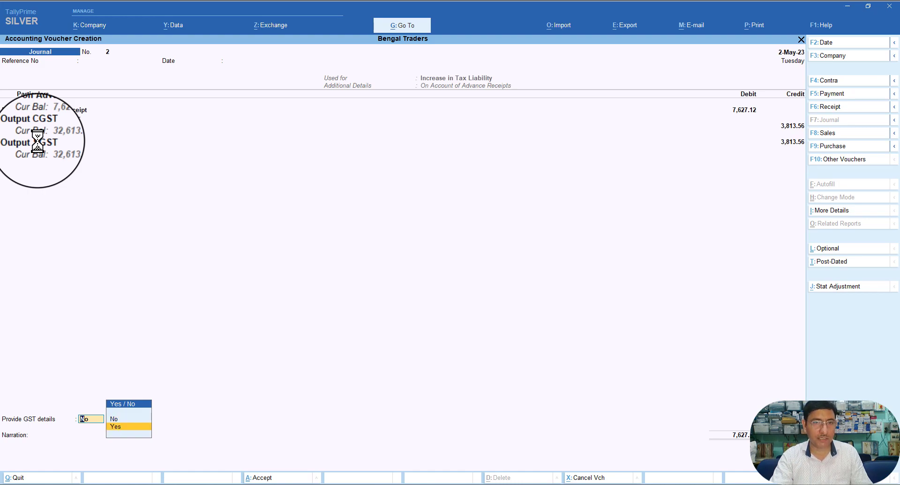
key("Return")
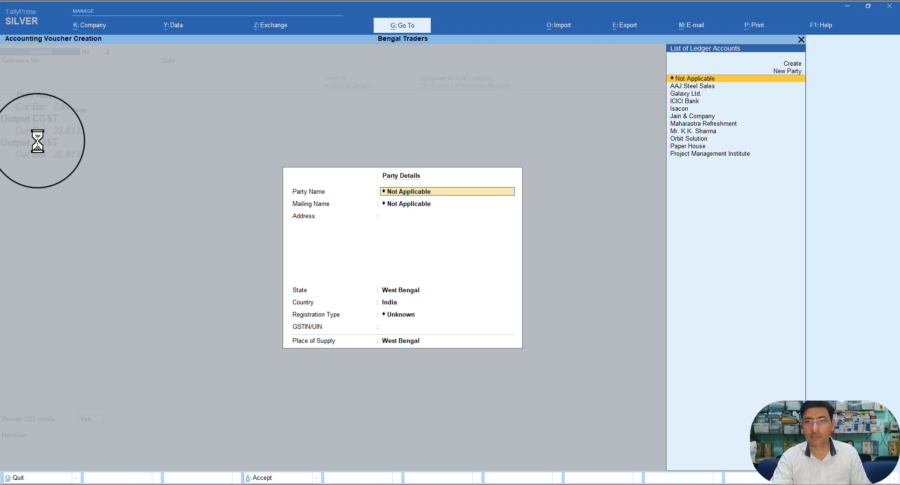
Step: Set Galaxy Ltd. as party, keeping West Bengal state, Regular registration and West Bengal place of supply
key("Down")
key("Down")
key("Return")
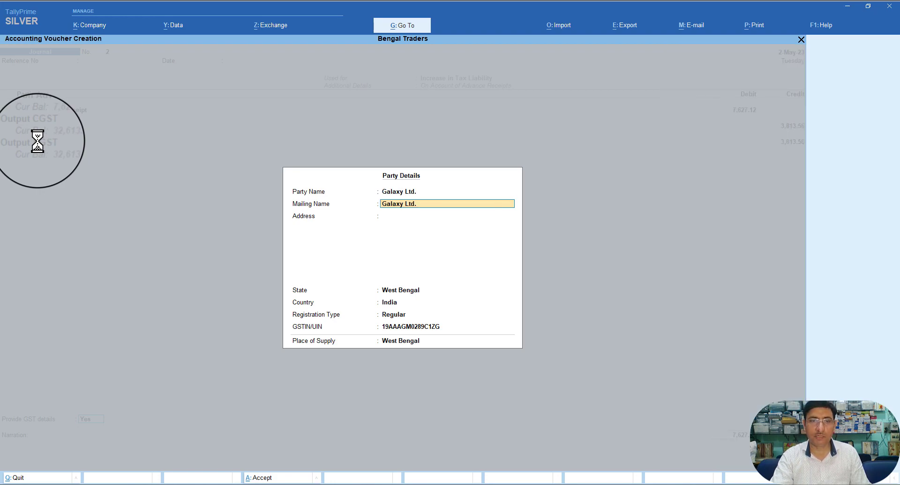
key("Return")
key("Return")
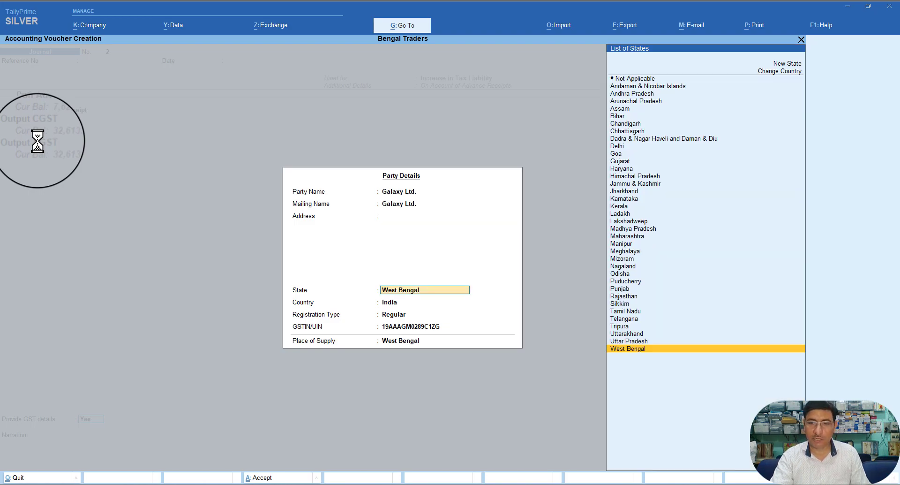
key("Return")
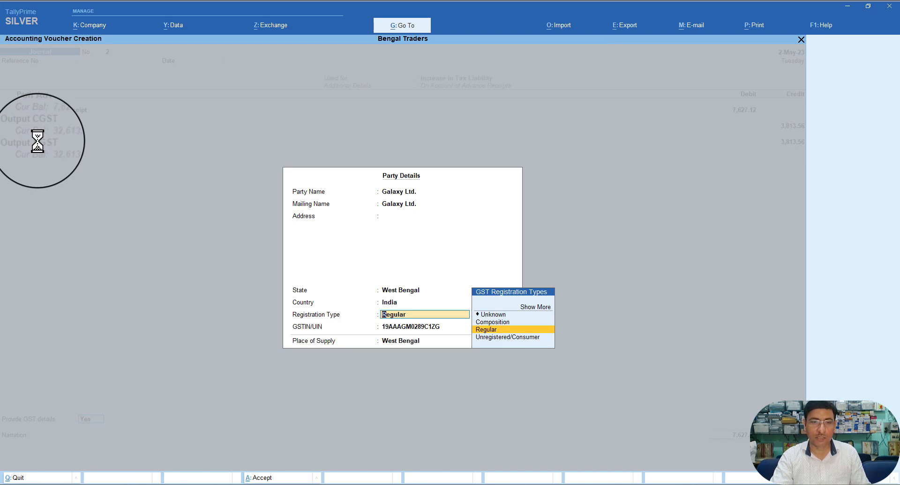
key("Return")
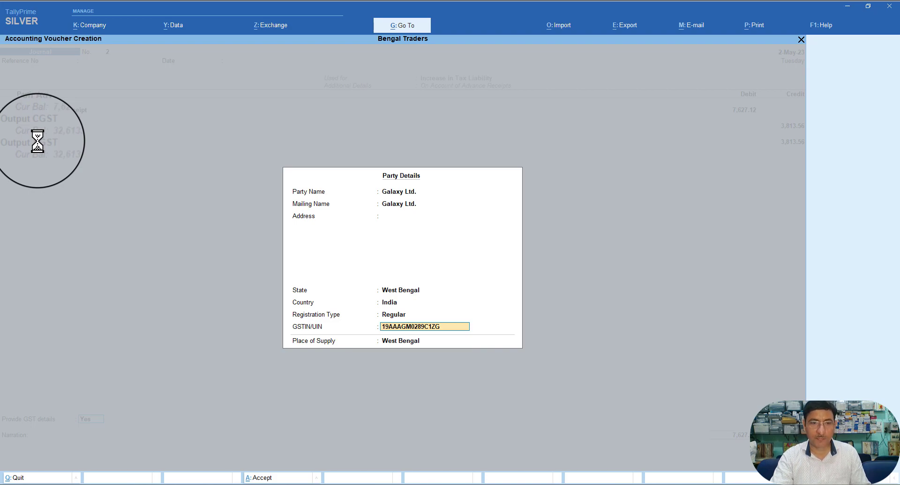
key("Return")
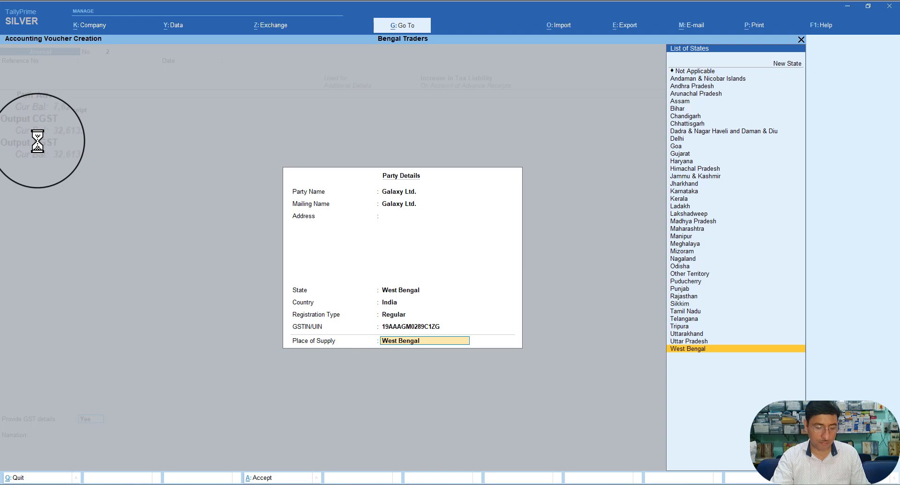
key("Return")
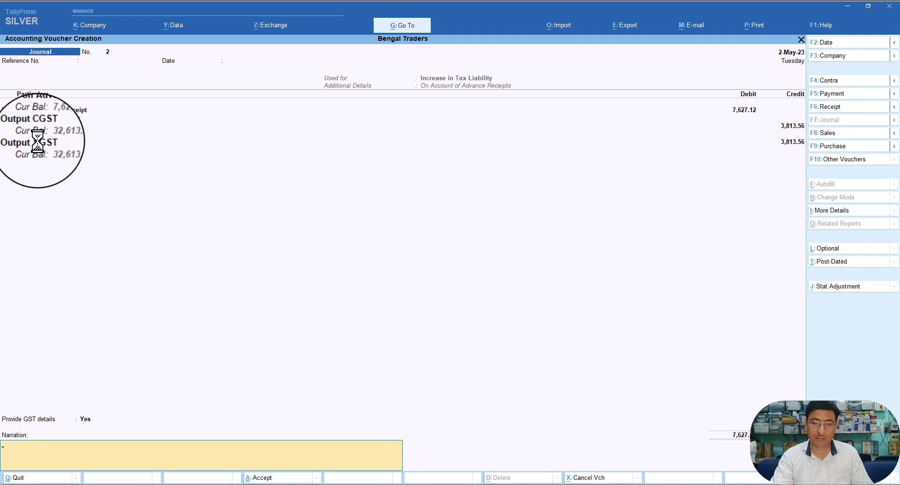
Step: Save Journal No. 2 and return to the Gateway of Tally
key("Return")
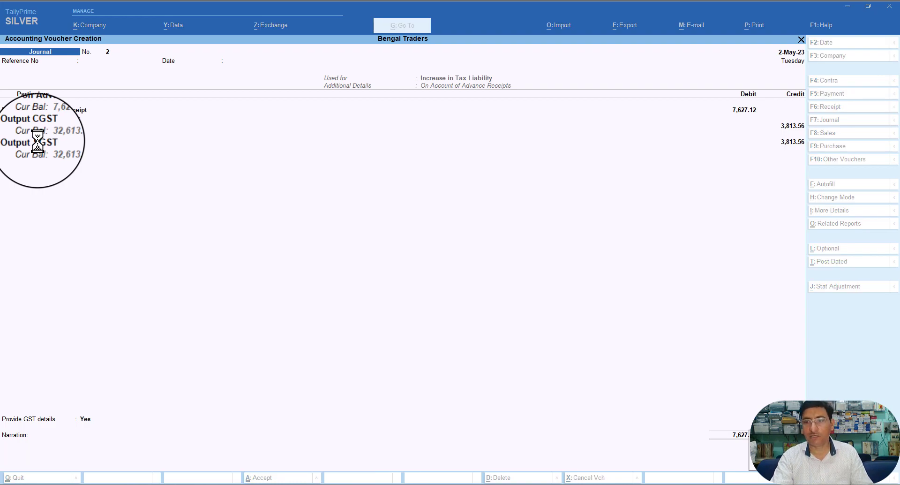
key("Return")
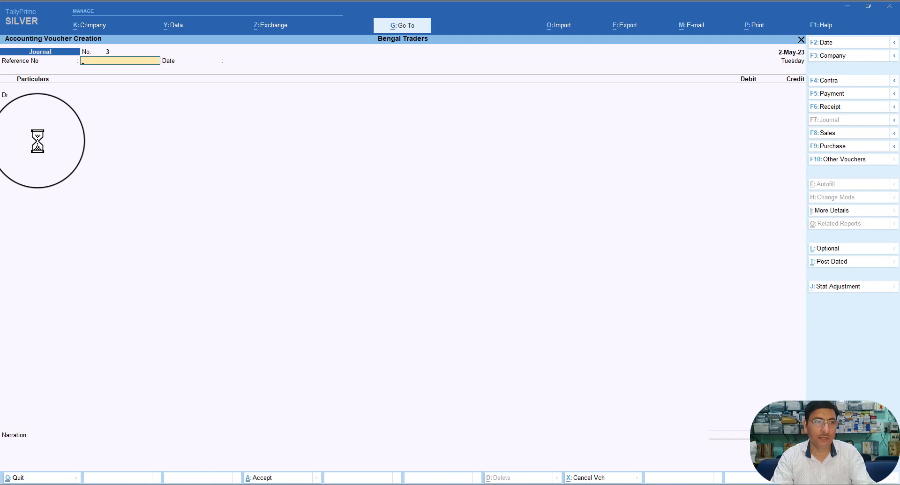
key("Escape")
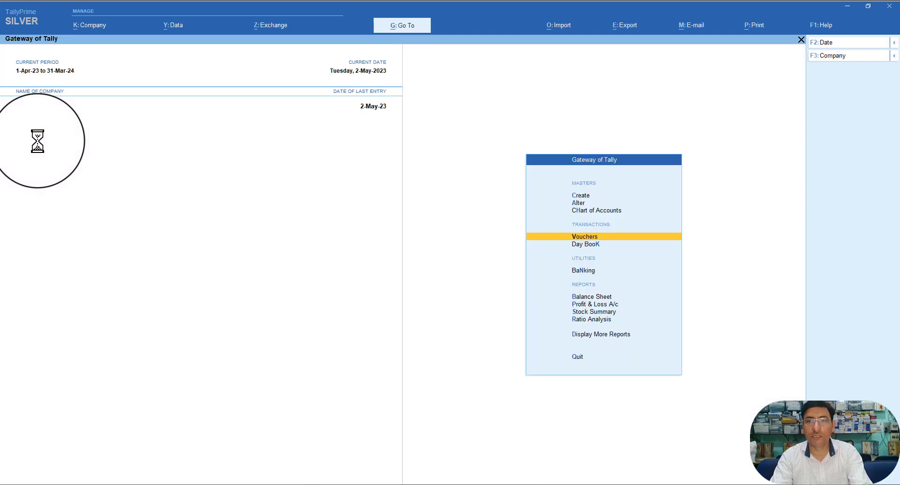
Step: Open the detailed Balance Sheet and check the Duties & Taxes and Sundry Creditors breakdowns
key("Down")
key("Down")
key("Down")
key("Down")
key("Up")
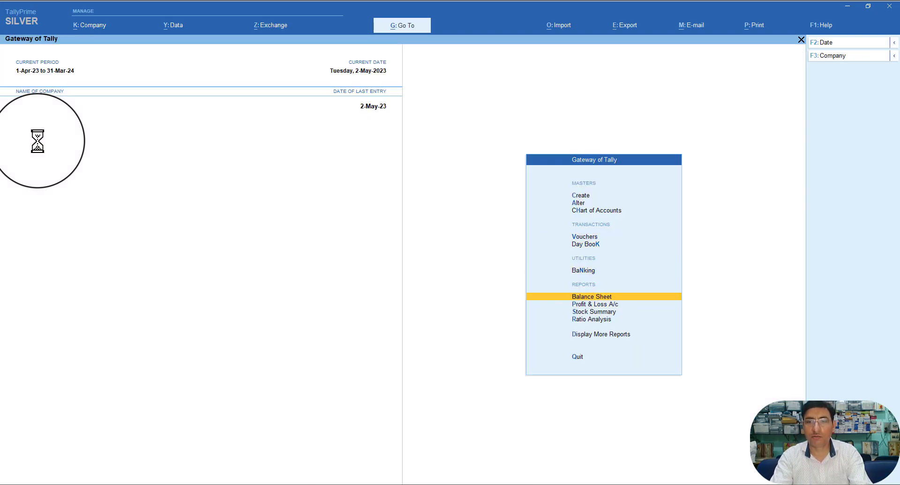
key("Return")
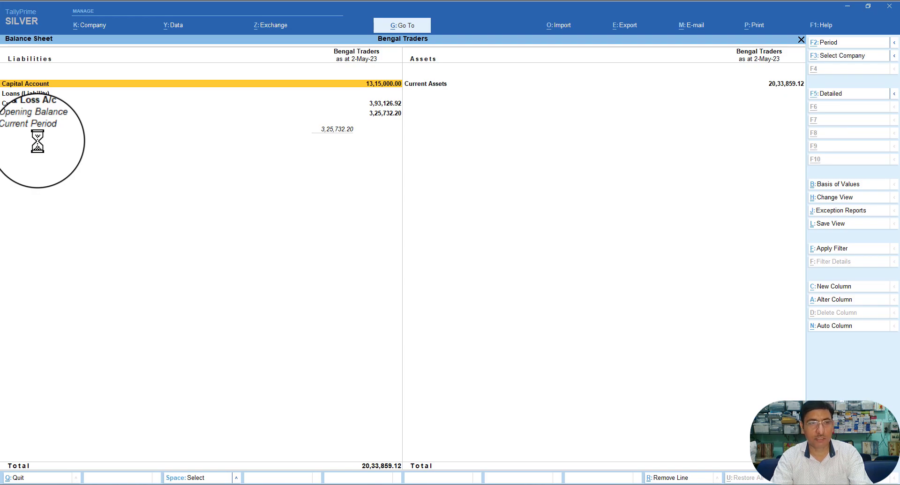
key("alt+F5")
key("Down")
key("Down")
key("Down")
key("Down")
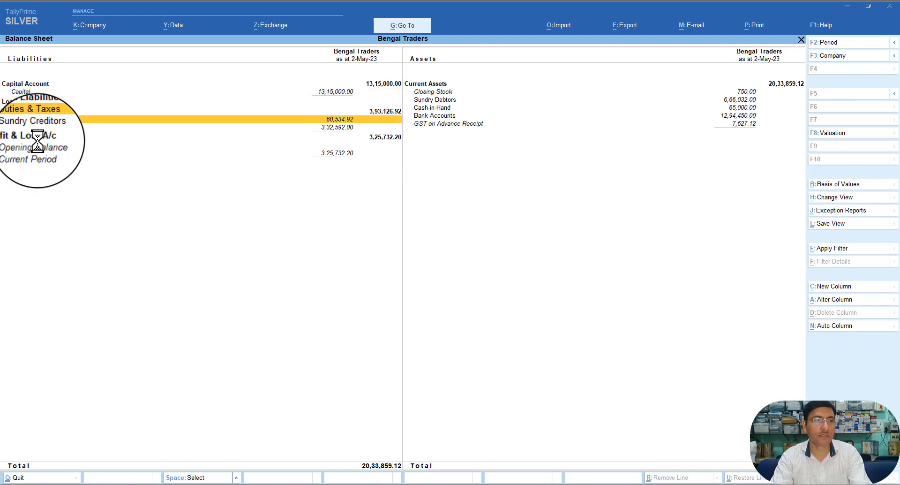
key("Return")
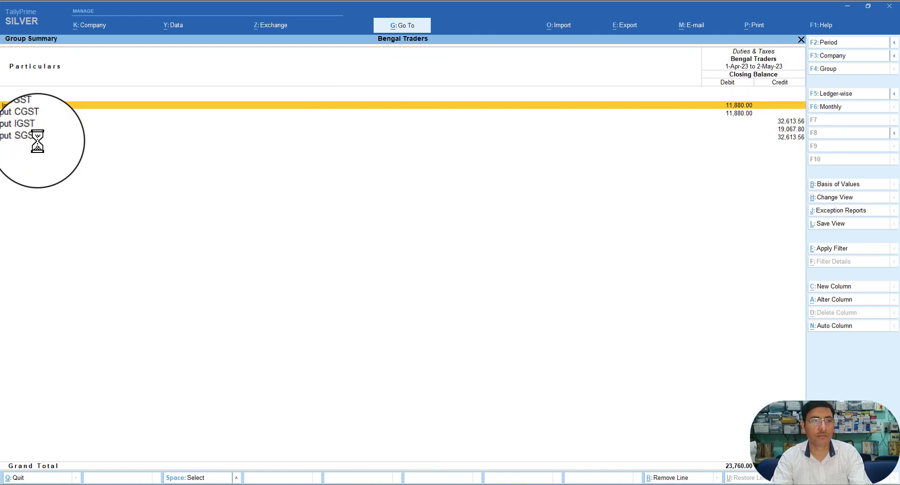
key("Escape")
key("Down")
key("Return")
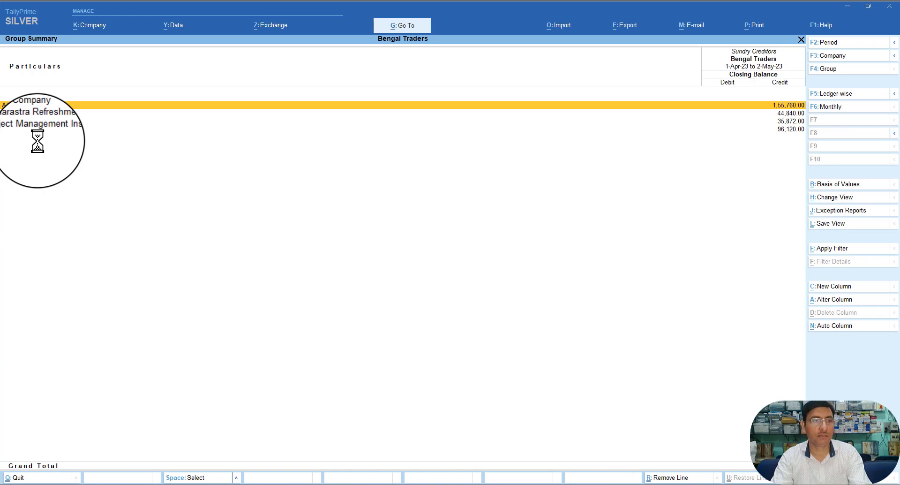
key("Escape")
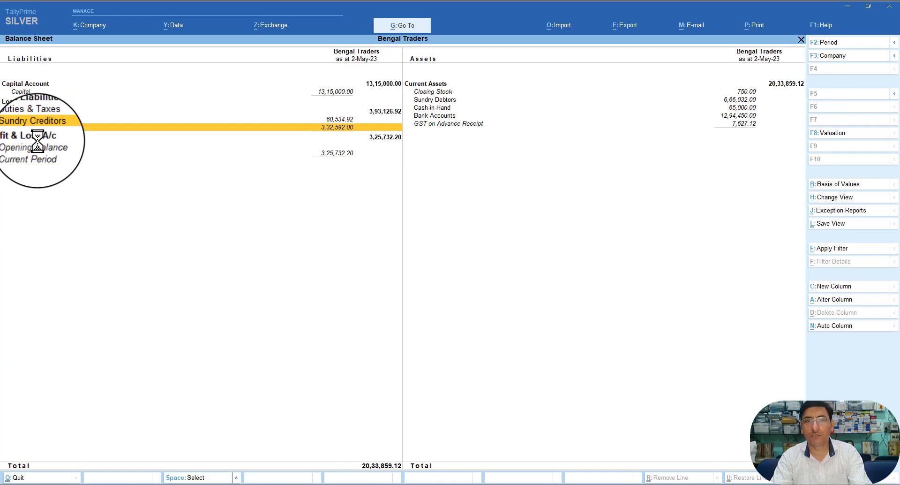
Step: Trace GST on Advance Receipt's 7,627.12 debit down to its May journal voucher, then close the Balance Sheet
key("Right")
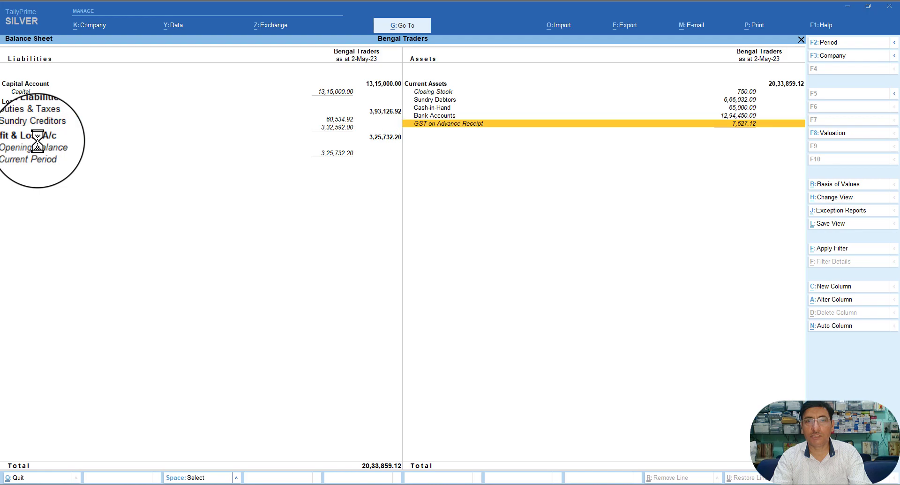
key("Return")
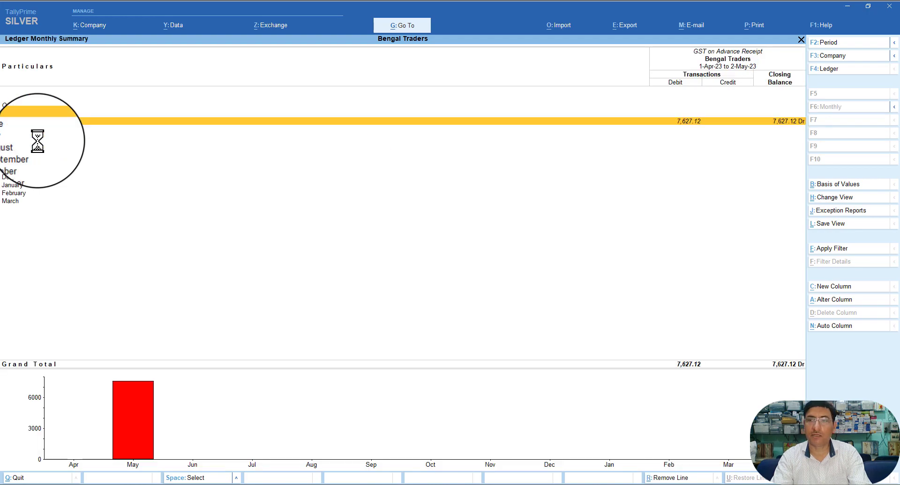
key("Return")
key("Escape")
key("Return")
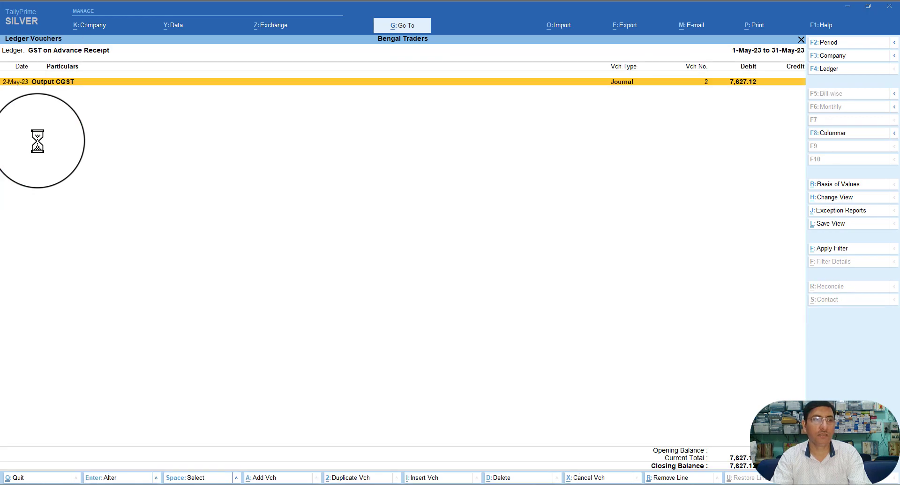
key("Return")
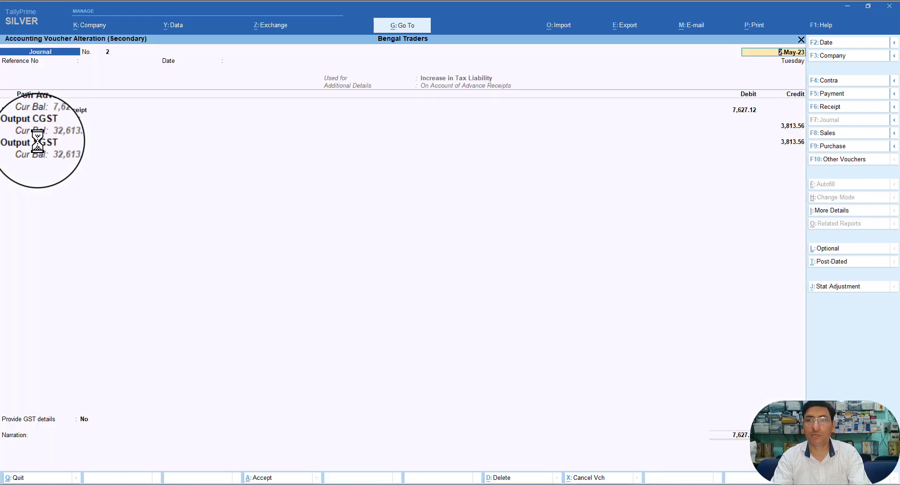
key("Escape")
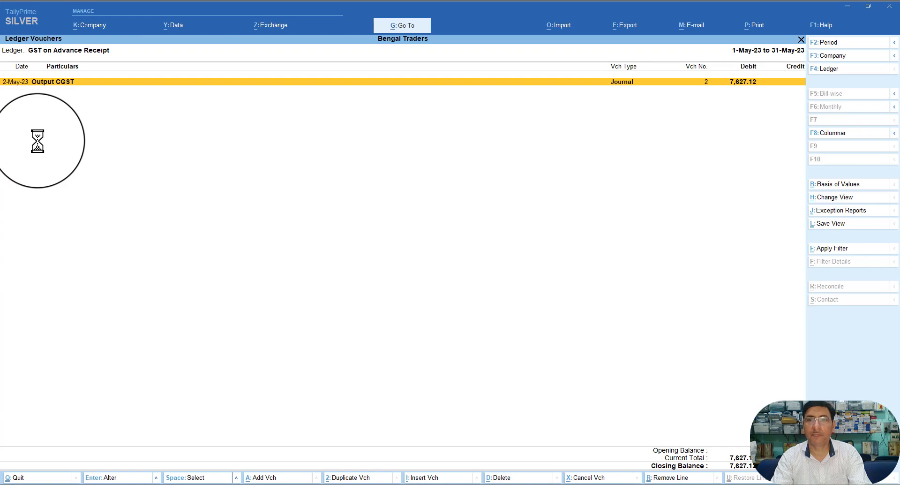
key("Escape")
key("Escape")
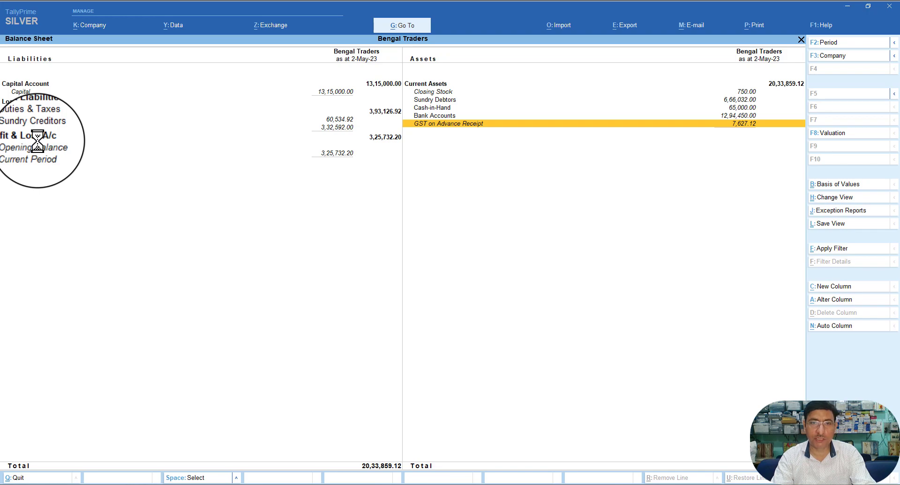
key("Escape")
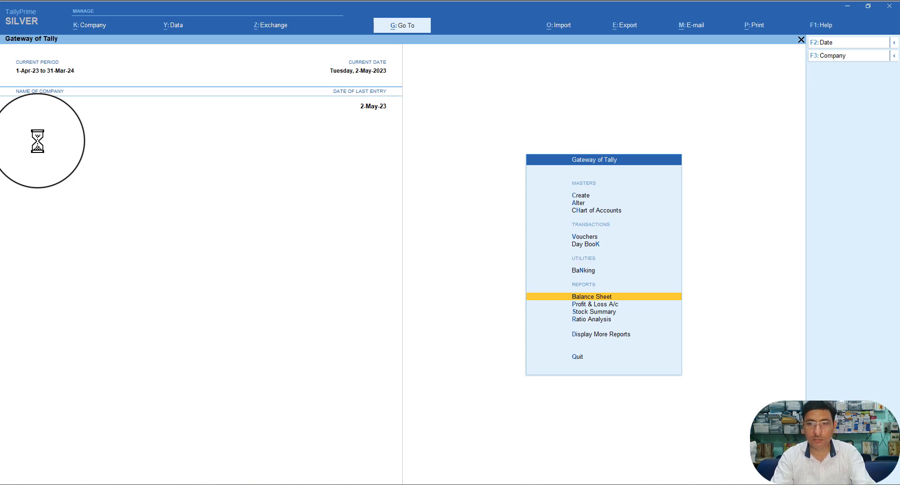
Step: Go through Display More Reports > GST Reports to open GSTR-1
key("Down")
key("Down")
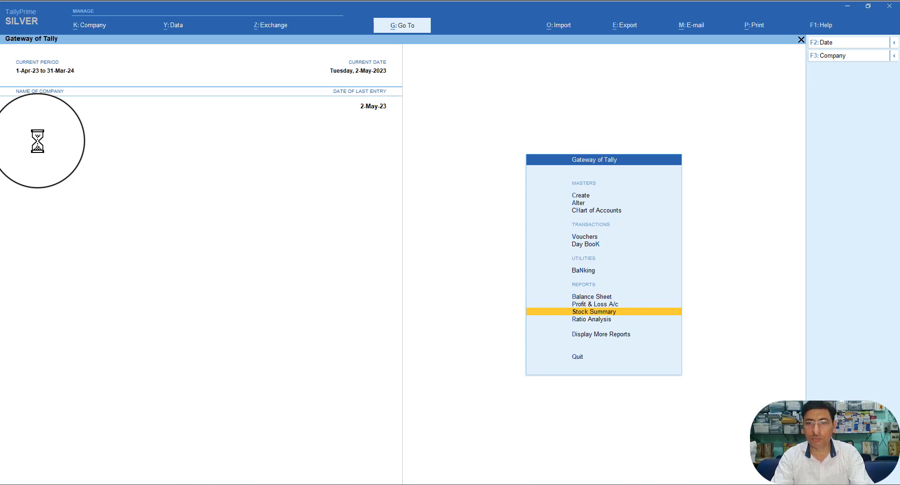
key("Down")
key("Down")
key("Return")
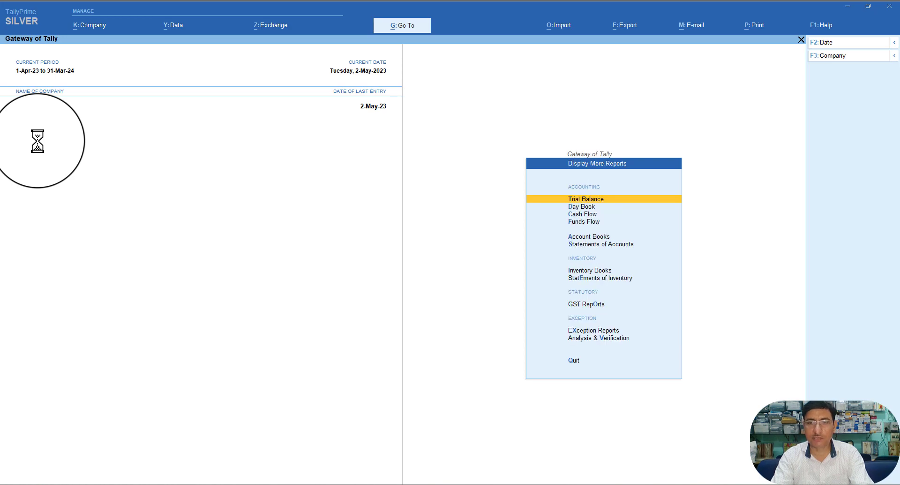
key("Down")
key("Down")
key("Down")
key("Down")
key("Down")
key("Down")
key("Down")
key("Down")
key("Down")
key("Up")
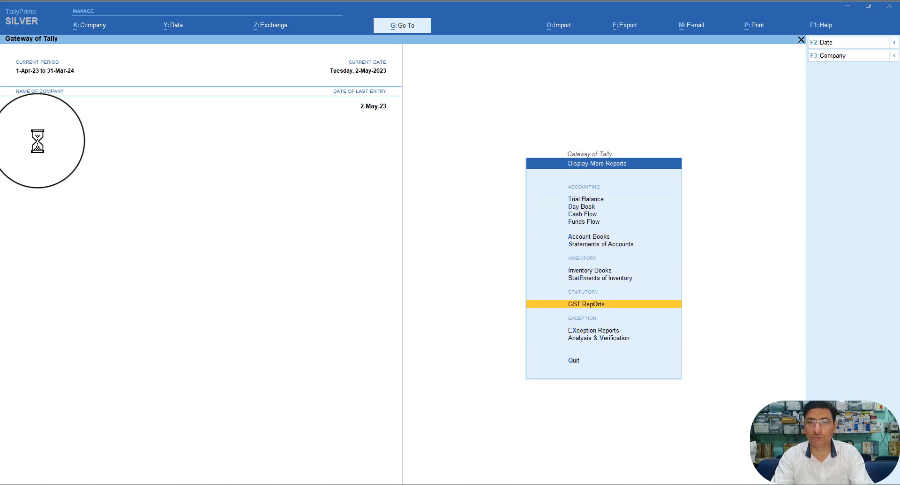
key("Up")
key("Down")
key("Return")
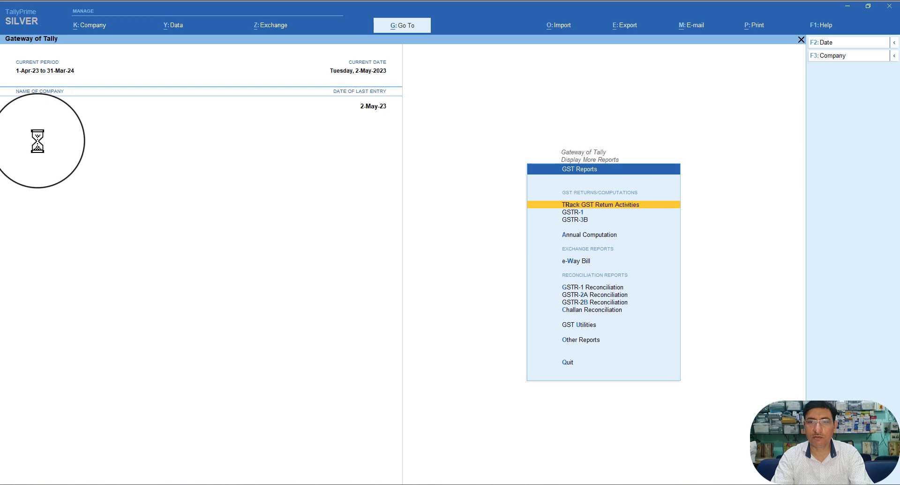
key("Down")
key("Return")
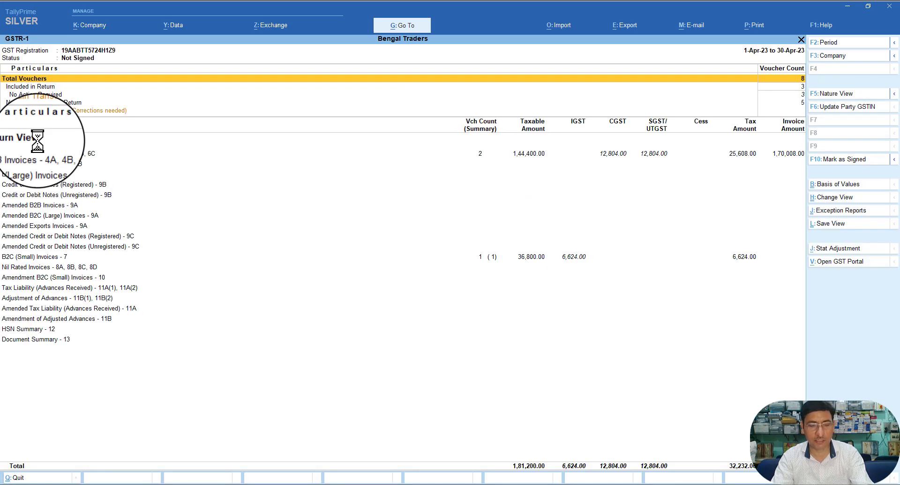
Step: Extend the GSTR-1 period to end on 31-May-23
key("F2")
key("Return")
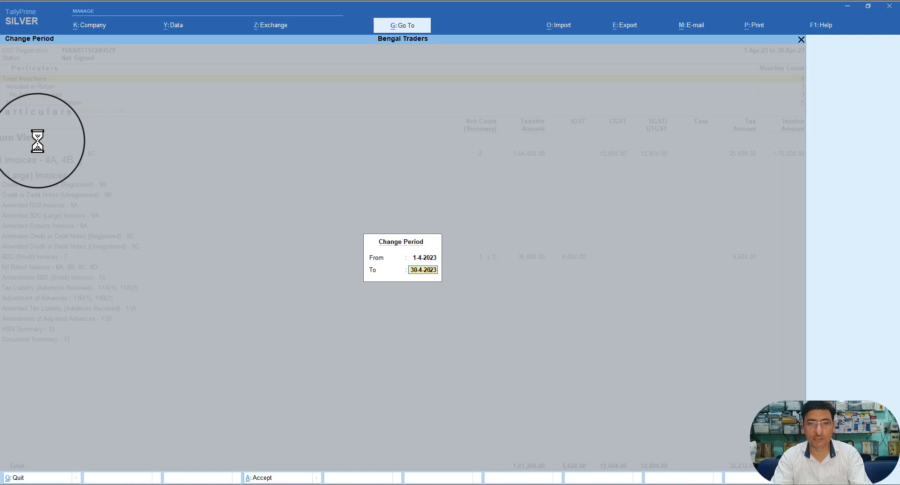
type("31.5")
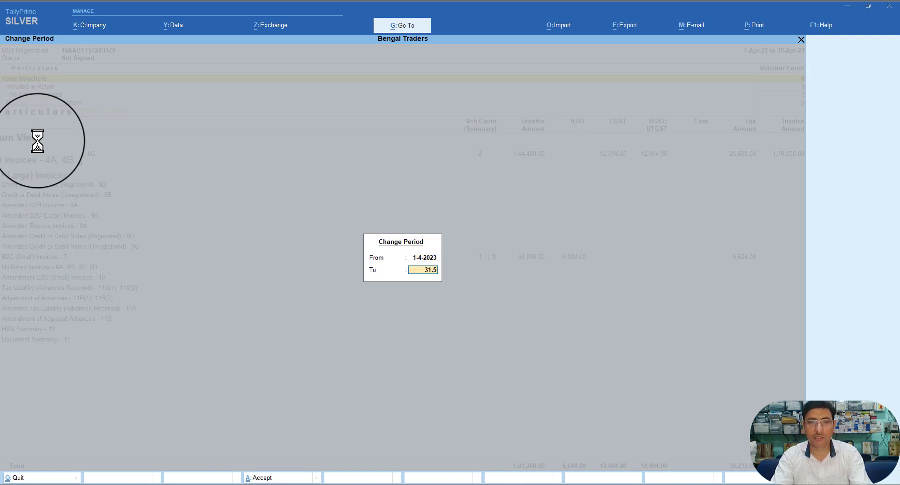
key("Return")
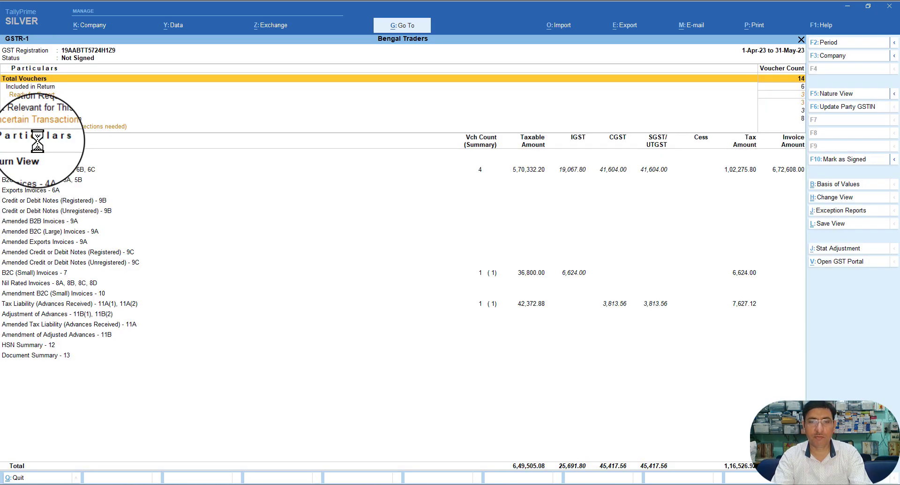
Step: View Tax Liability (Advances Received) 11A showing 7,627.12 tax, then close GSTR-1
key("Down")
key("Down")
key("Down")
key("Down")
key("Down")
key("Down")
key("Down")
key("Down")
key("Down")
key("Down")
key("Down")
key("Down")
key("Down")
key("Down")
key("Down")
key("Down")
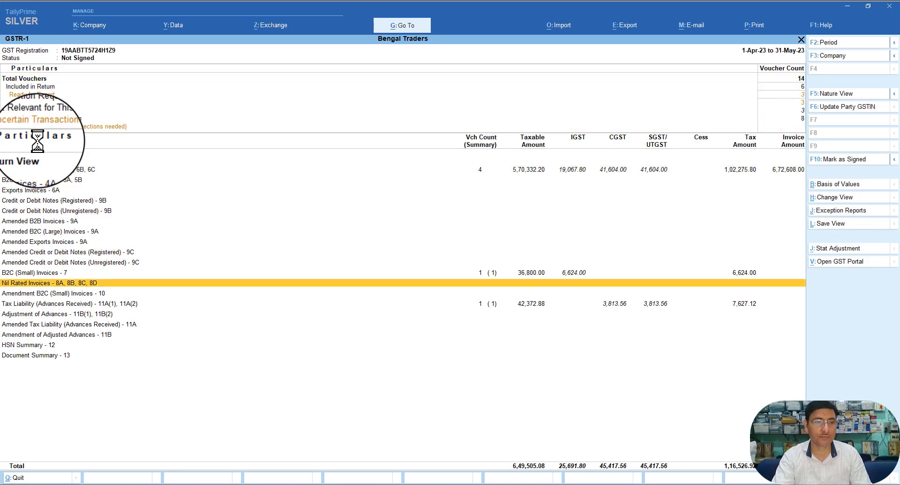
key("Down")
key("Down")
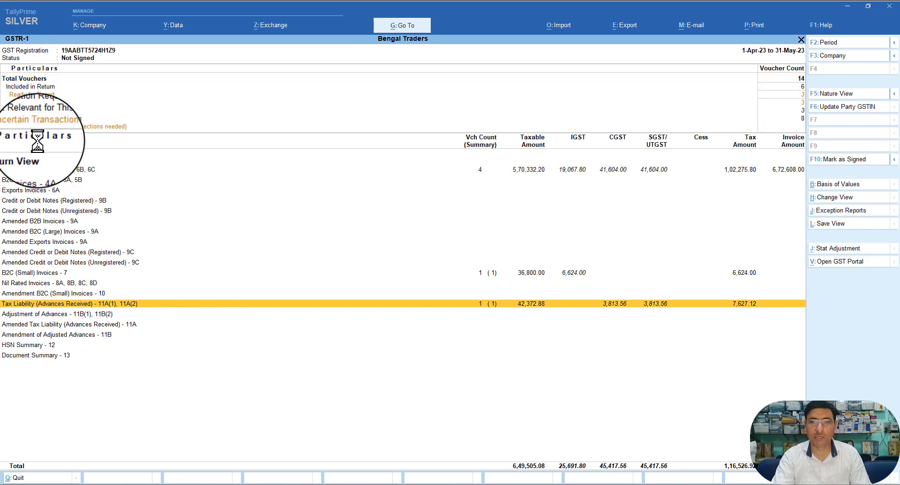
key("Return")
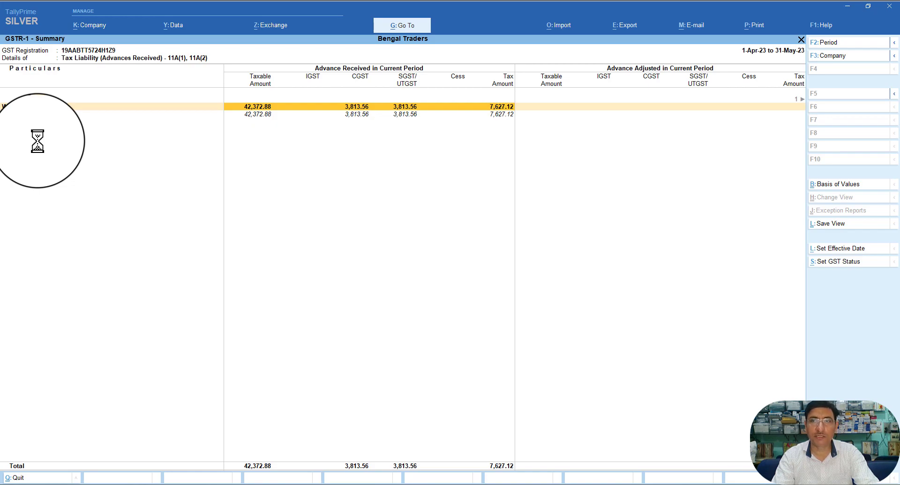
key("Escape")
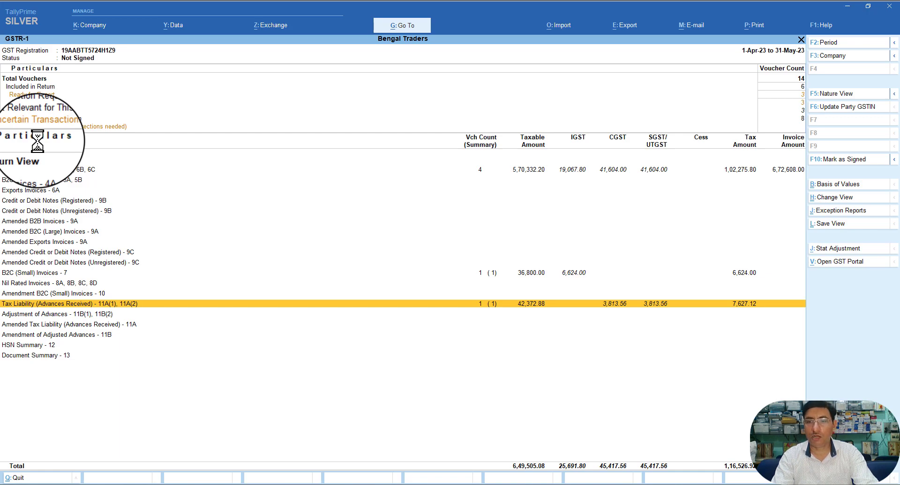
key("Escape")
Step: Leave the GST reports and open a new Sales voucher No. 3 from Vouchers
key("Escape")
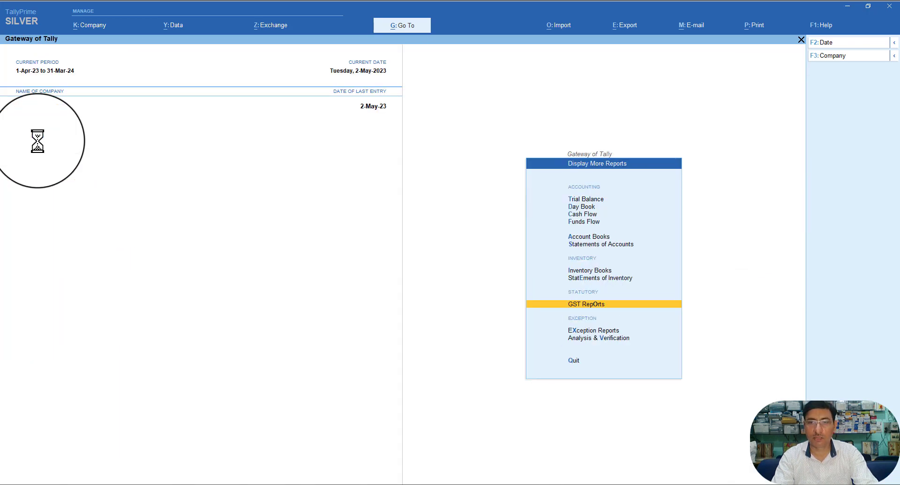
key("Escape")
key("Escape")
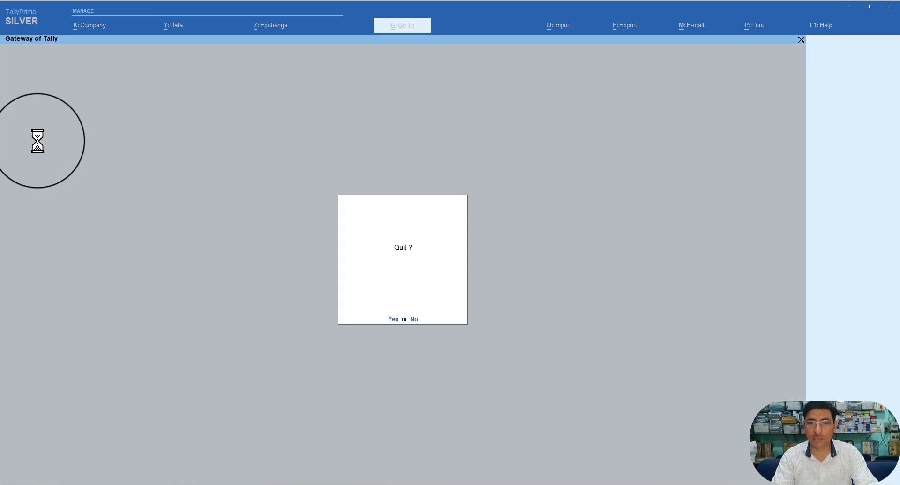
key("Escape")
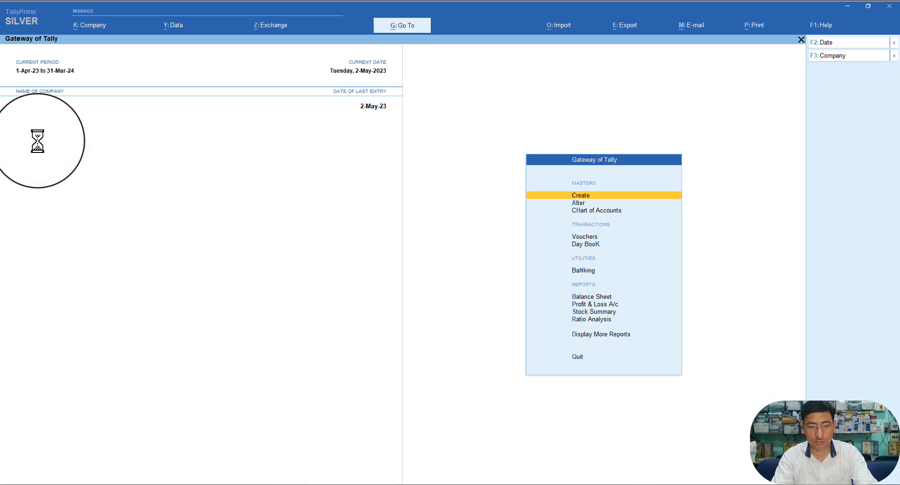
key("Down")
key("Down")
key("Down")
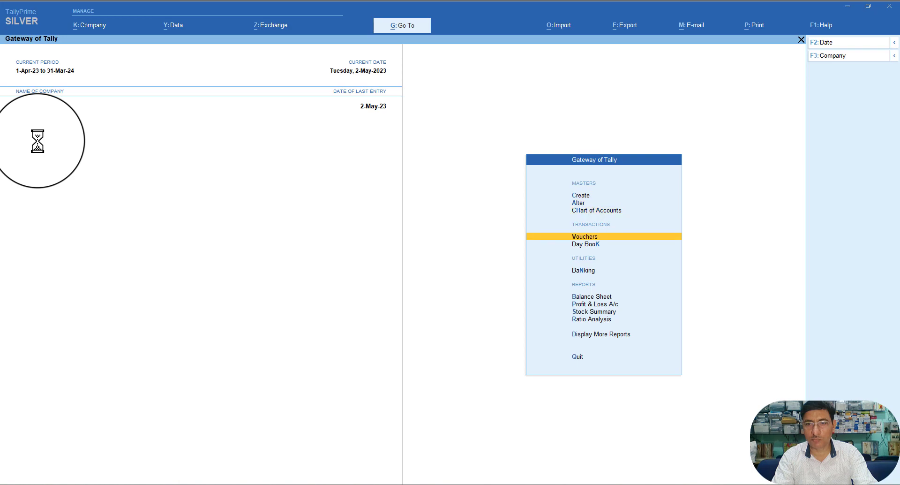
key("Return")
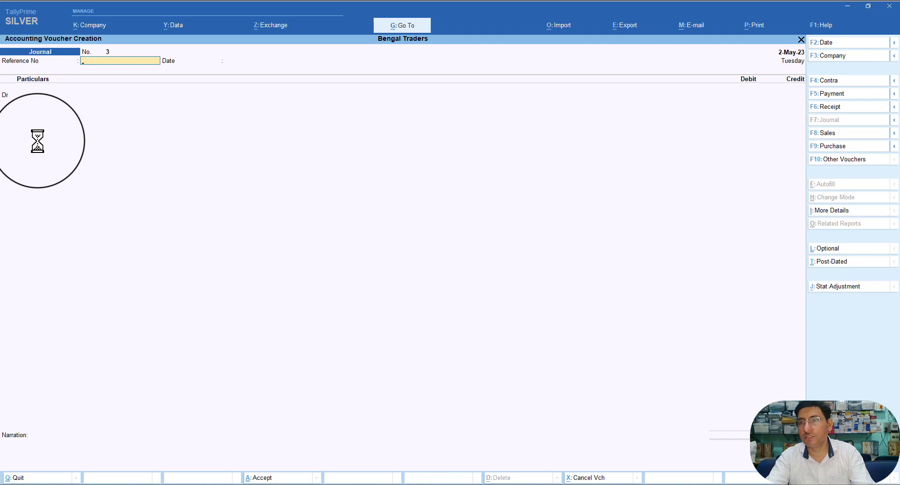
key("F8")
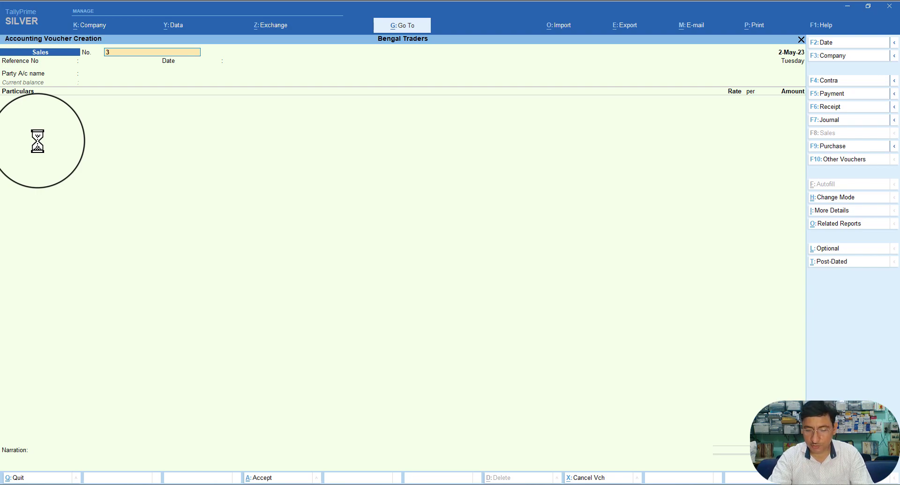
Step: Date the sales voucher 31-May-23 and enter reference number BT/2206/23-24
key("F2")
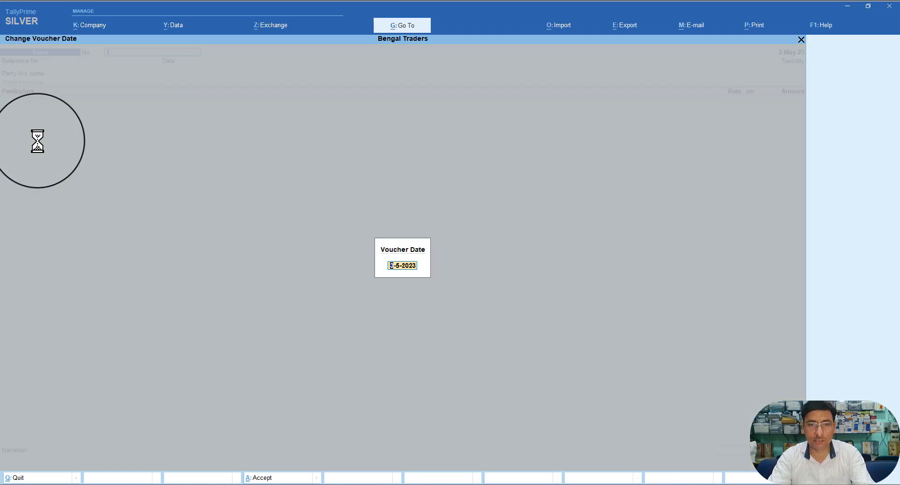
type("31")
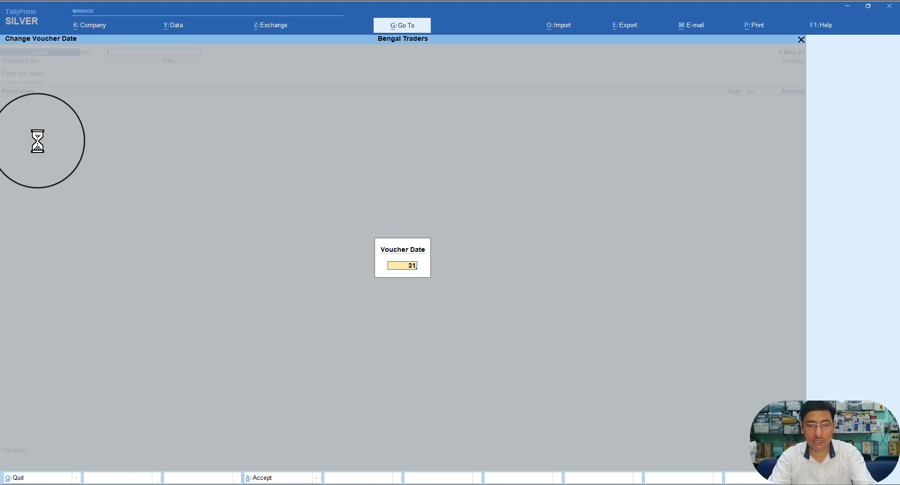
type(".5")
key("Return")
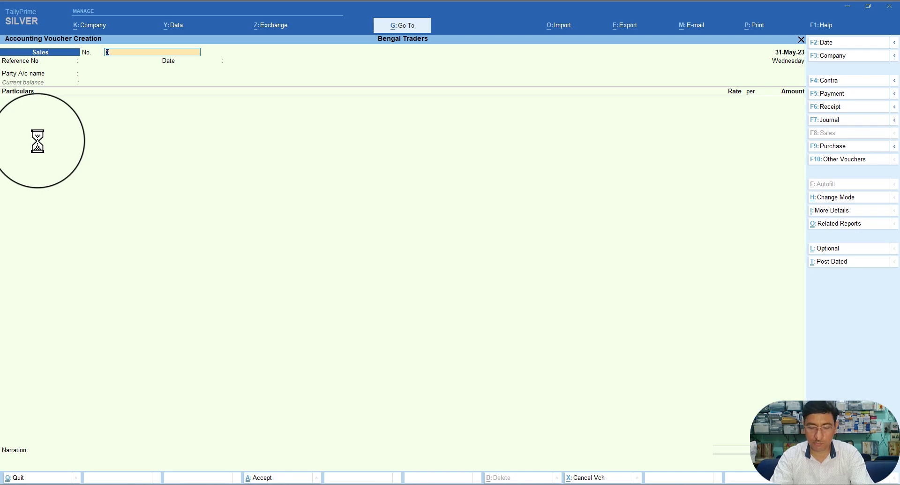
key("Return")
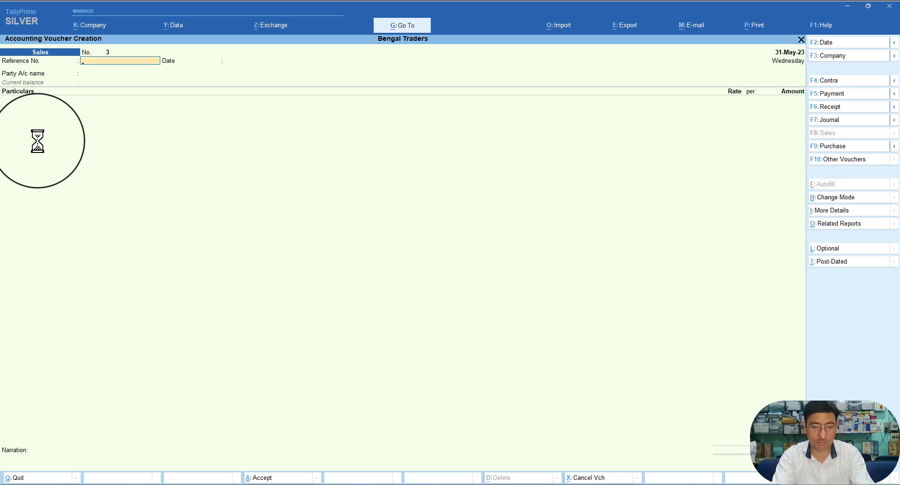
type("BT/2206/23-24")
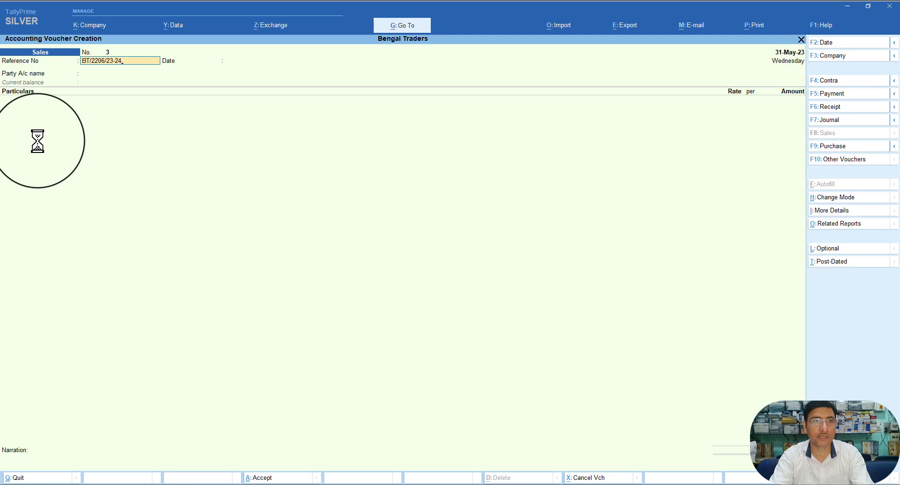
key("Return")
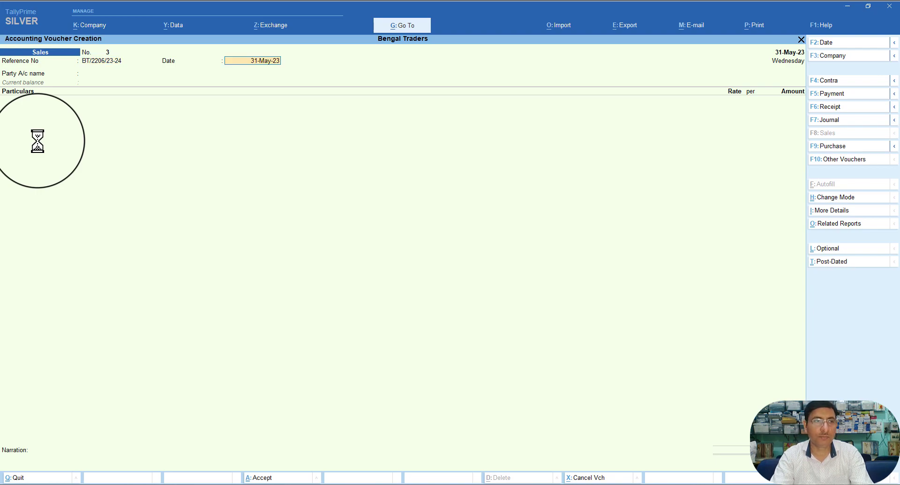
key("Return")
Step: Select Galaxy Ltd. as Party A/c and Interior Decoration Service as the sales ledger
key("Down")
key("Down")
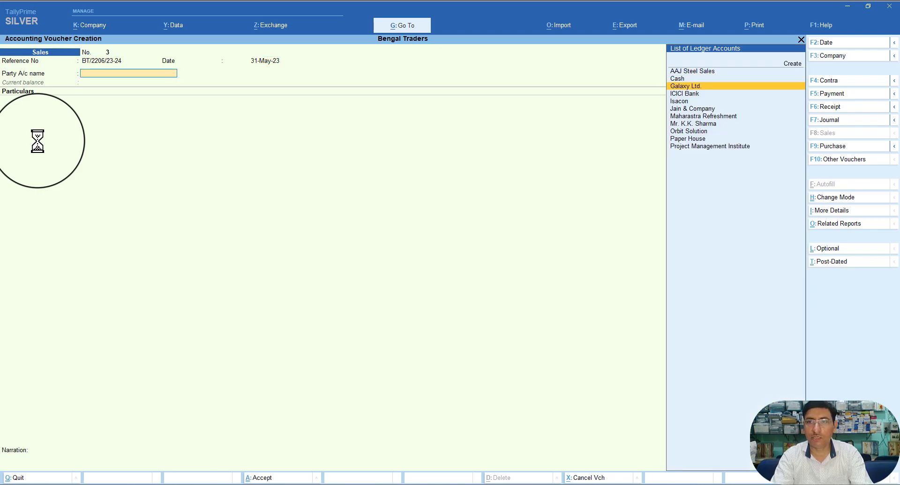
key("Return")
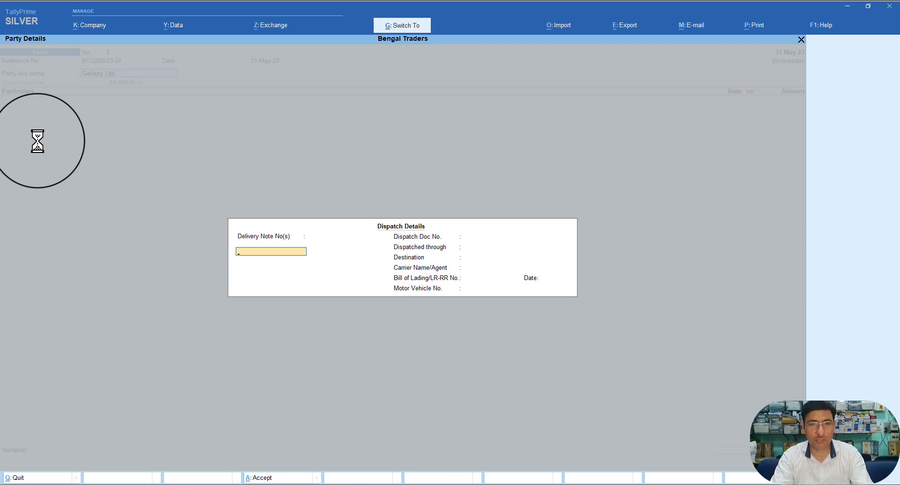
key("ctrl+a")
key("ctrl+a")
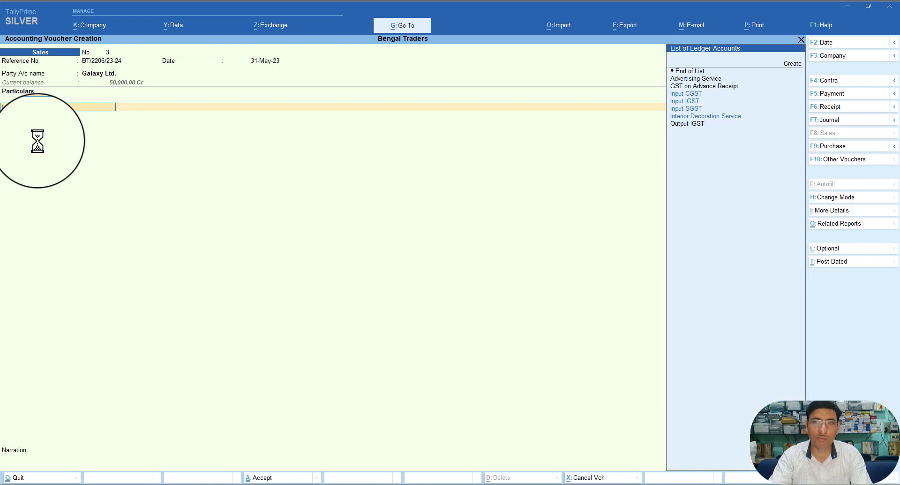
type("I")
key("Down")
key("Down")
key("Down")
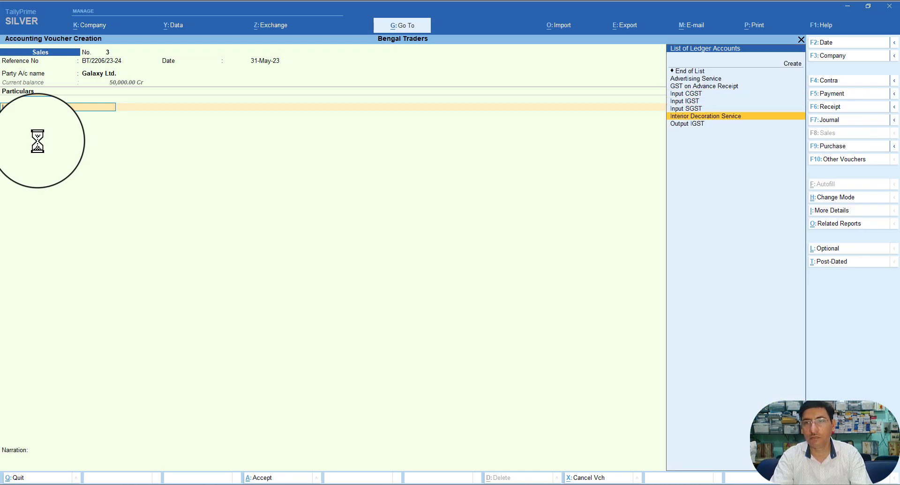
key("Return")
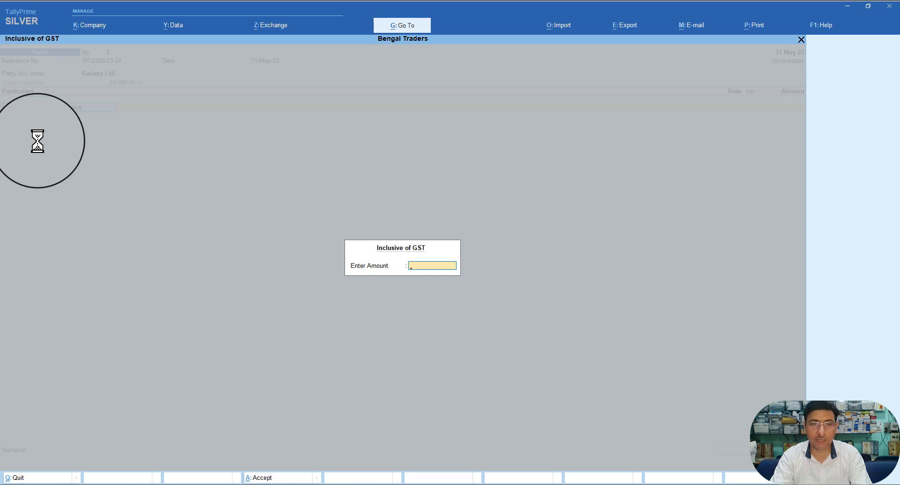
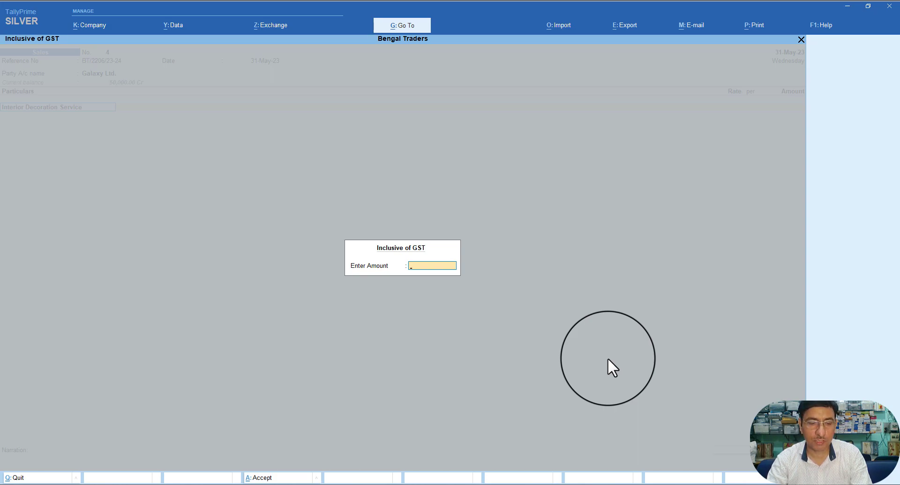
Step: Enter the GST-inclusive amount so Interior Decoration Service shows 1,01,694.92, then bring up Voucher Configuration
type("0000")
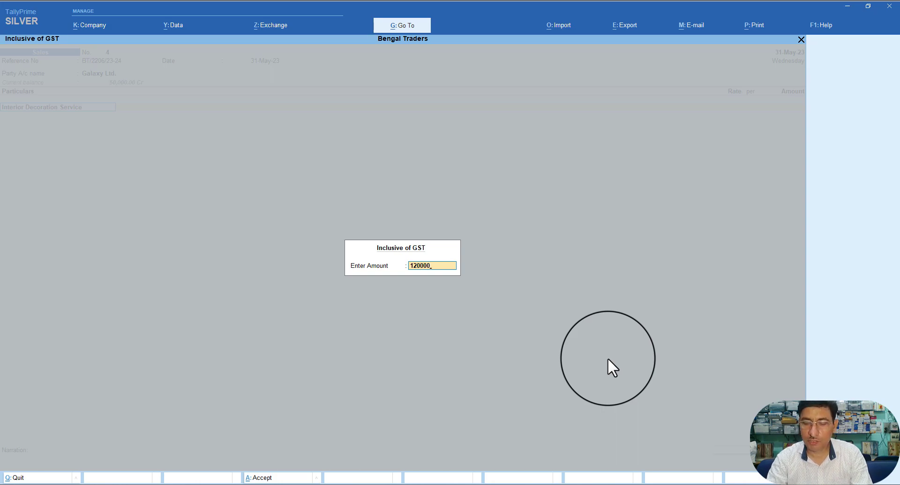
key("Return")
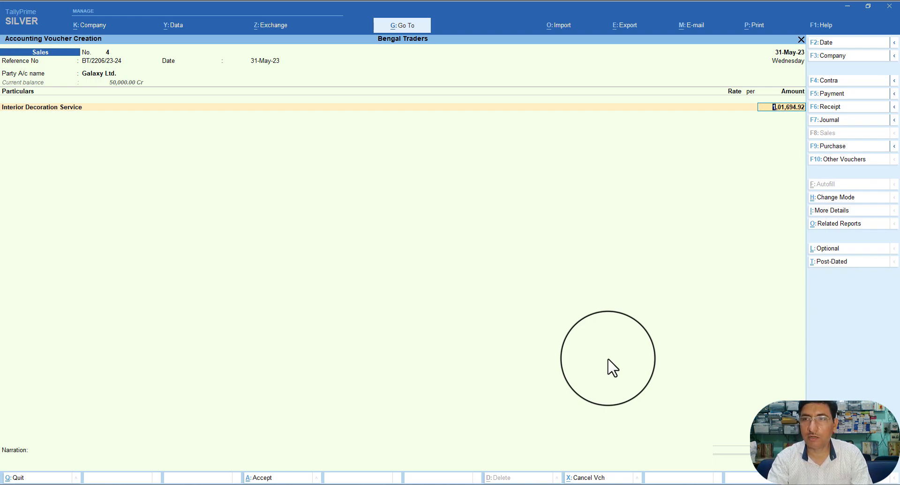
key("F12")
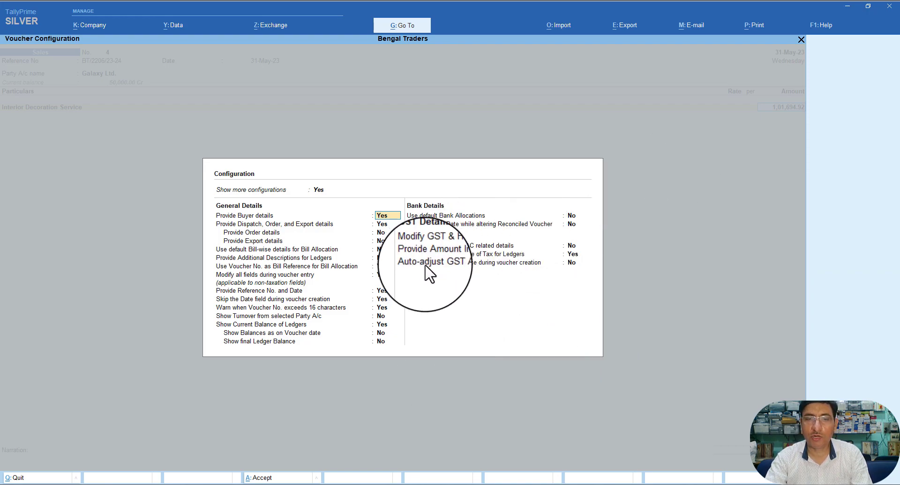
Step: Set Auto-adjust GST Advance during voucher creation to Yes and quit the unfinished voucher
left_click(572, 263)
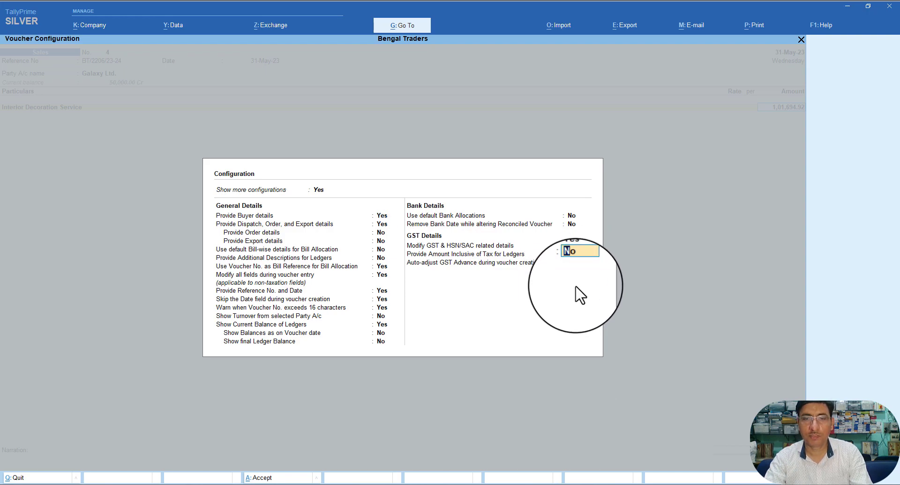
type("y")
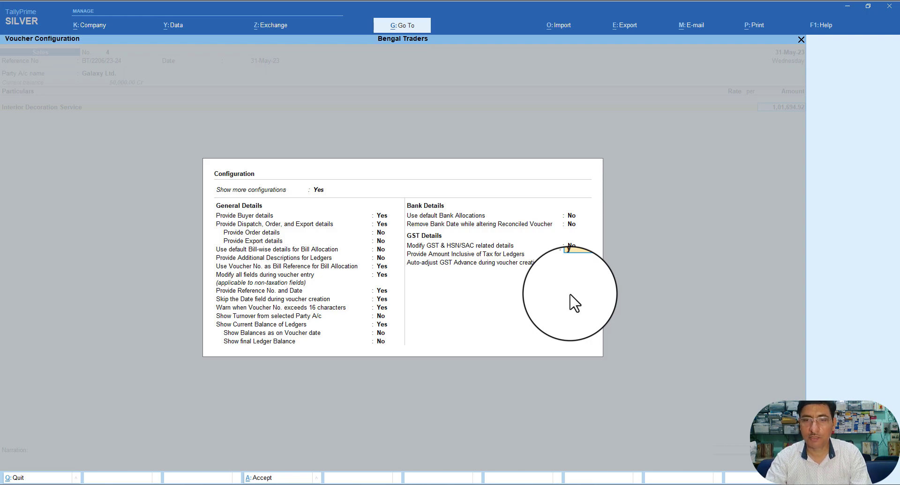
key("Return")
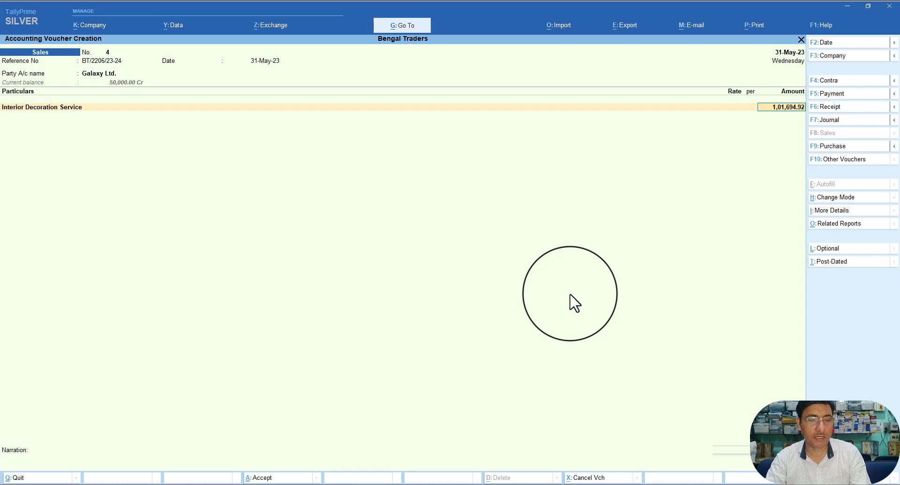
key("Escape")
key("Escape")
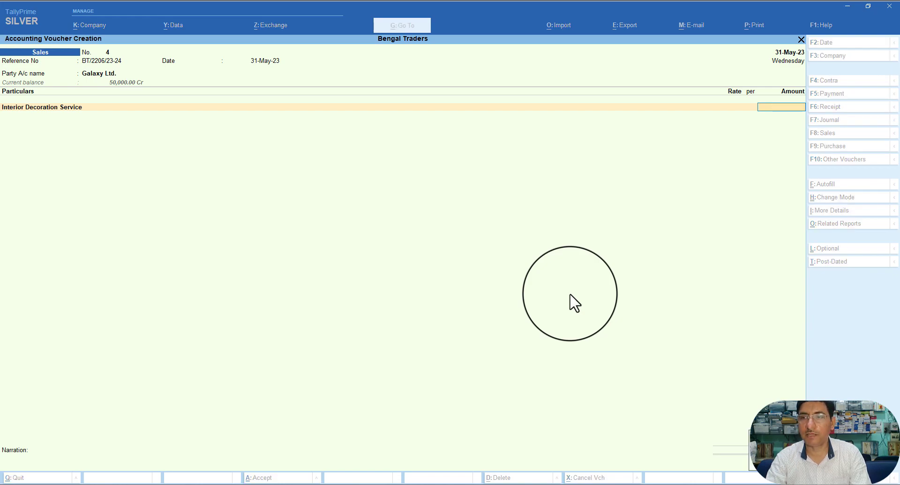
Step: Discard the old voucher and start sales voucher BT/2206/23-24, same reference number, dated 31-May-23
key("y")
key("Return")
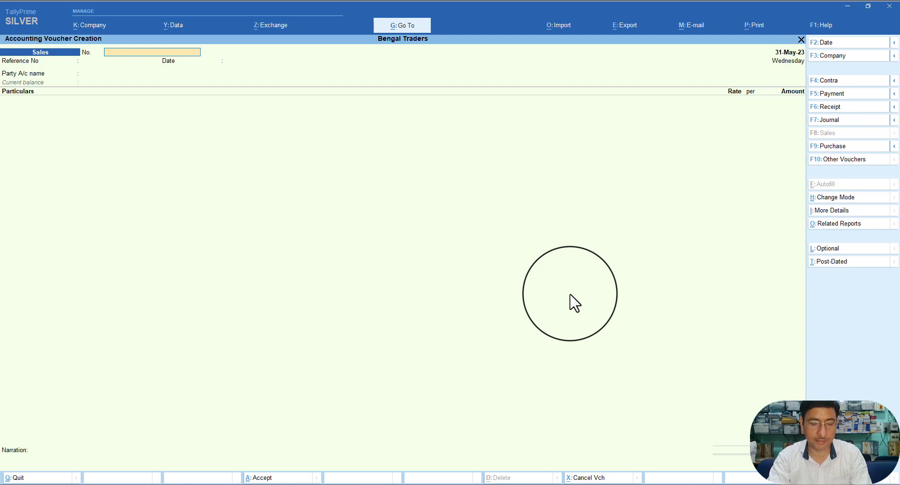
type("BT/2206/23-24")
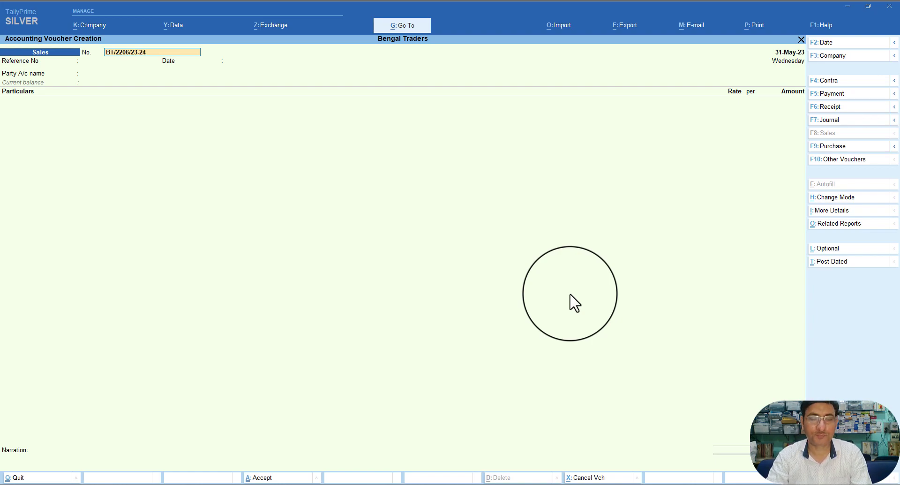
key("Return")
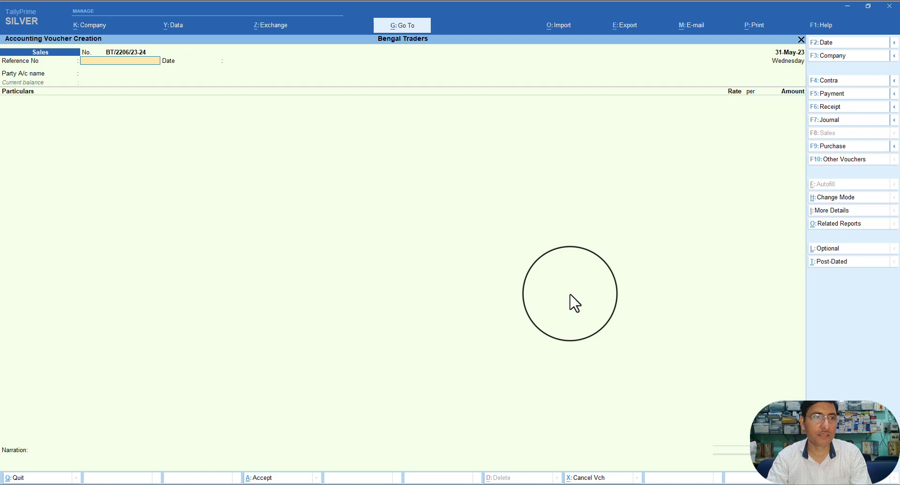
key("BackSpace")
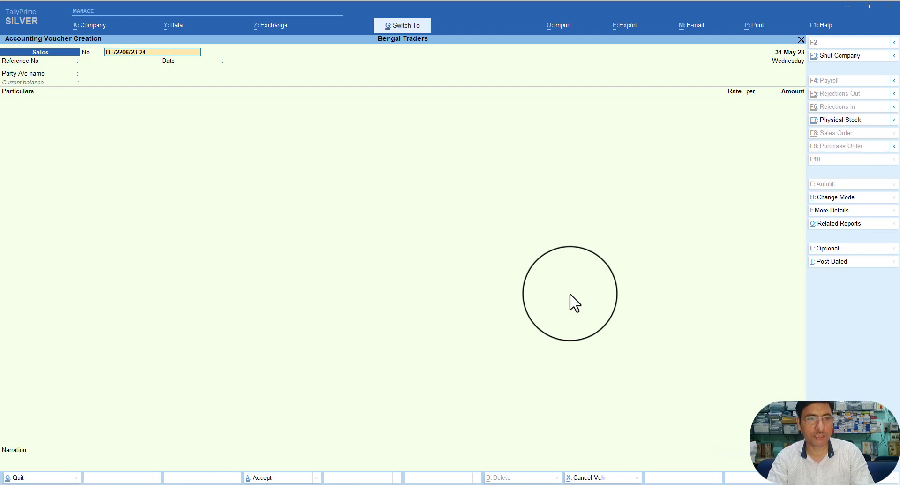
key("Return")
key("ctrl+alt+v")
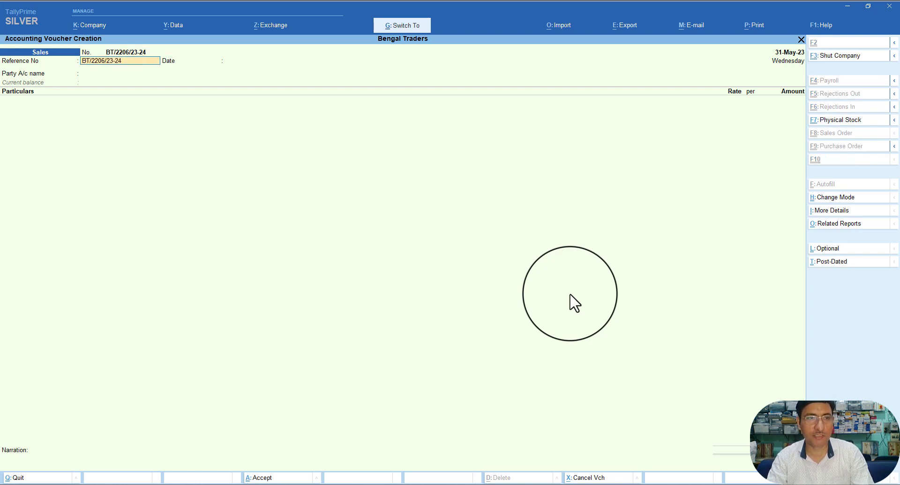
key("Return")
key("Return")
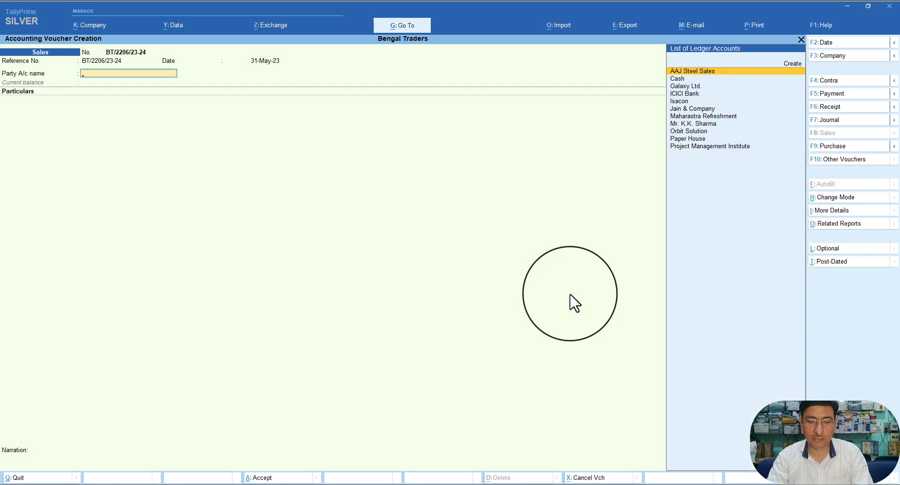
Step: Select Galaxy Ltd. as party and accept its dispatch and buyer details
type("G")
key("Return")
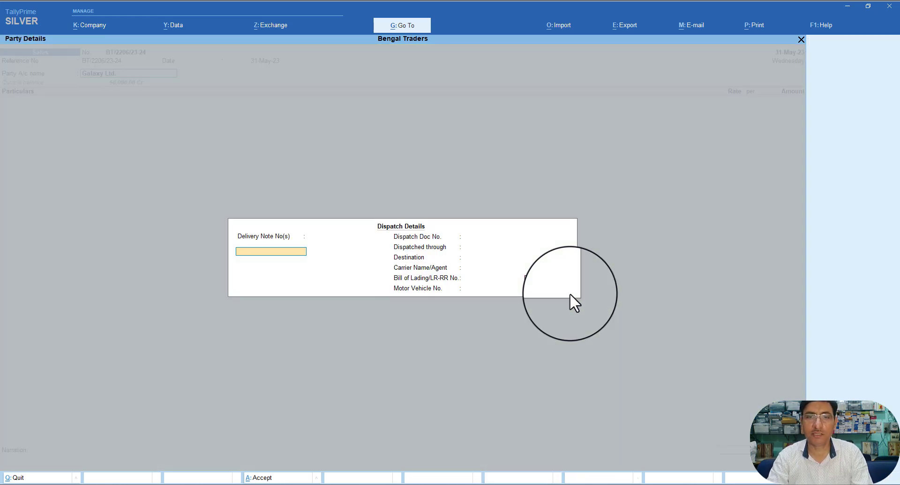
key("ctrl+a")
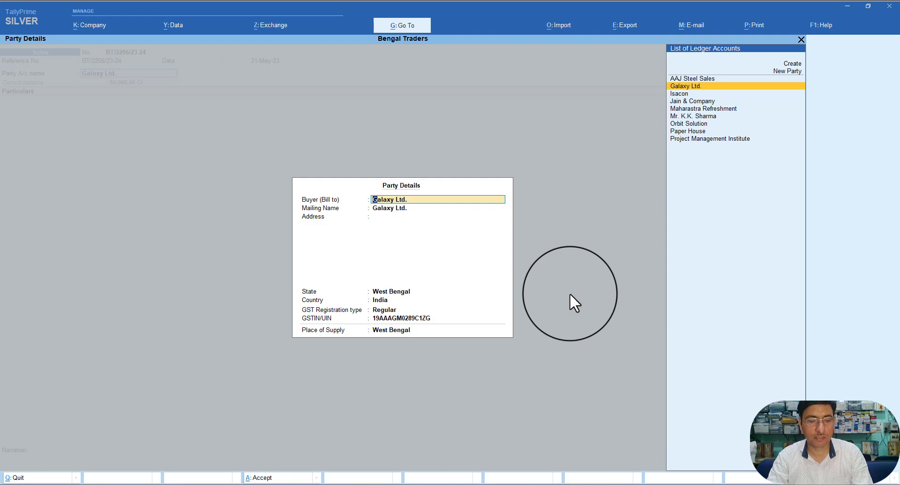
key("ctrl+a")
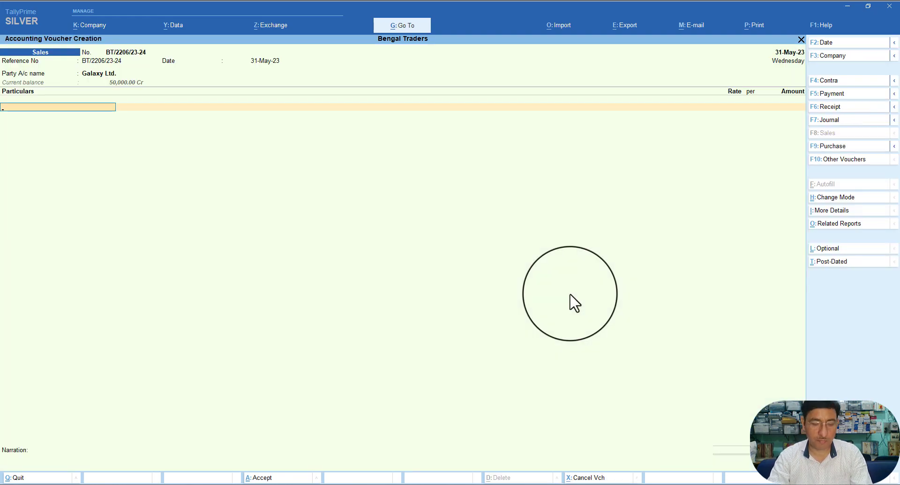
Step: Add Interior Decoration Service with a GST-inclusive amount, giving a line of 1,01,694.92
type("I")
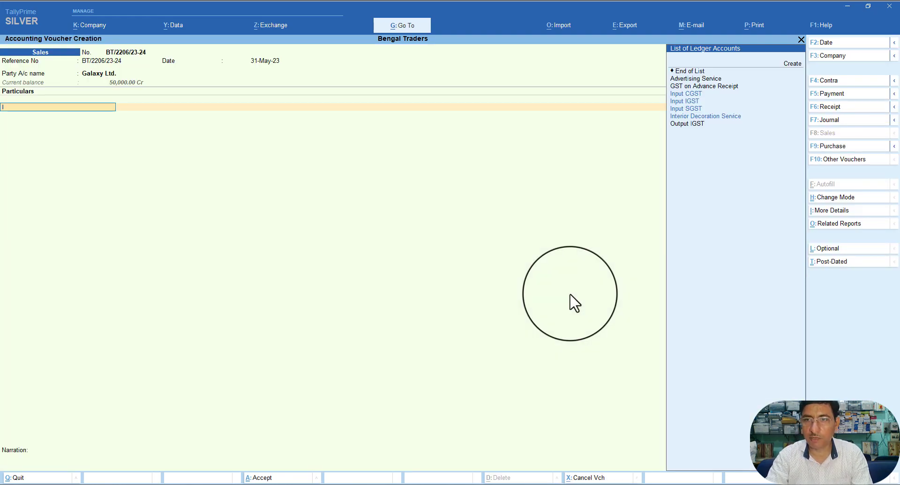
key("Down")
key("Down")
key("Down")
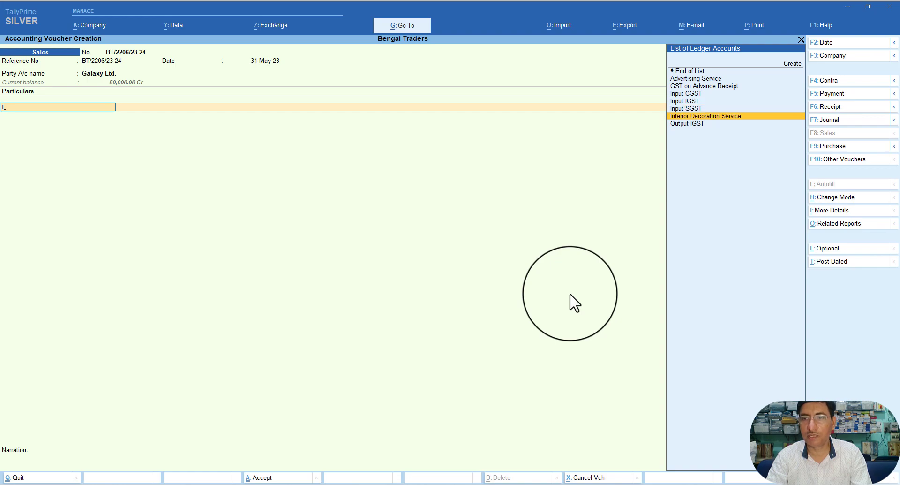
key("Return")
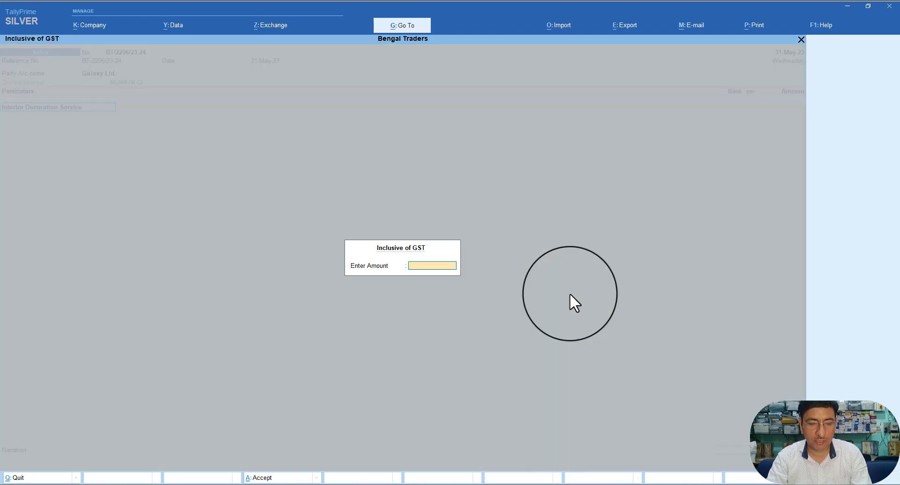
type("12")
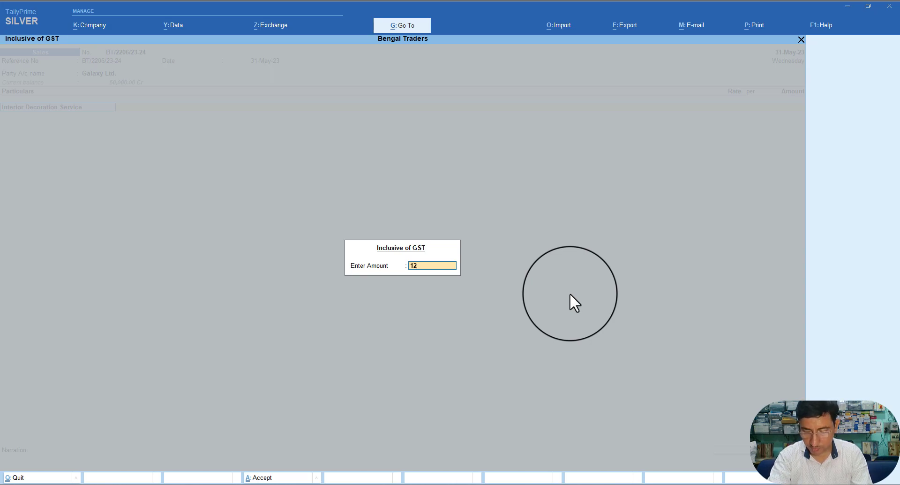
type("0000")
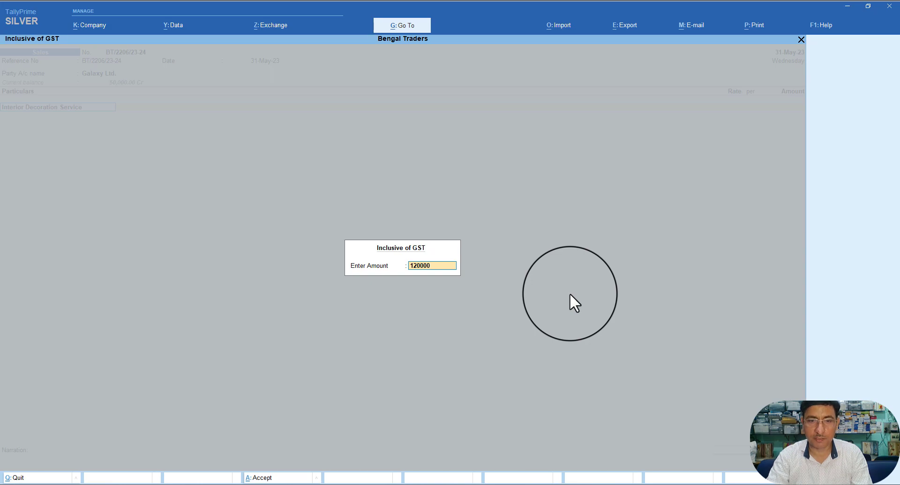
key("Return")
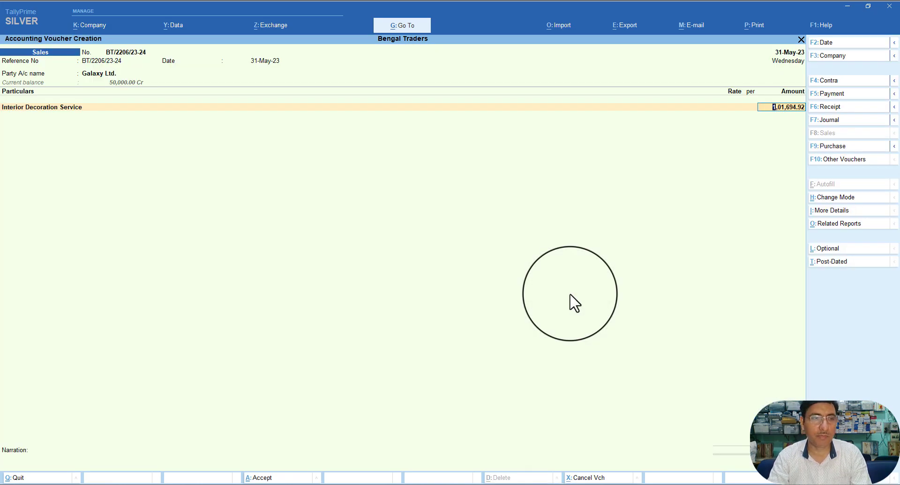
key("Return")
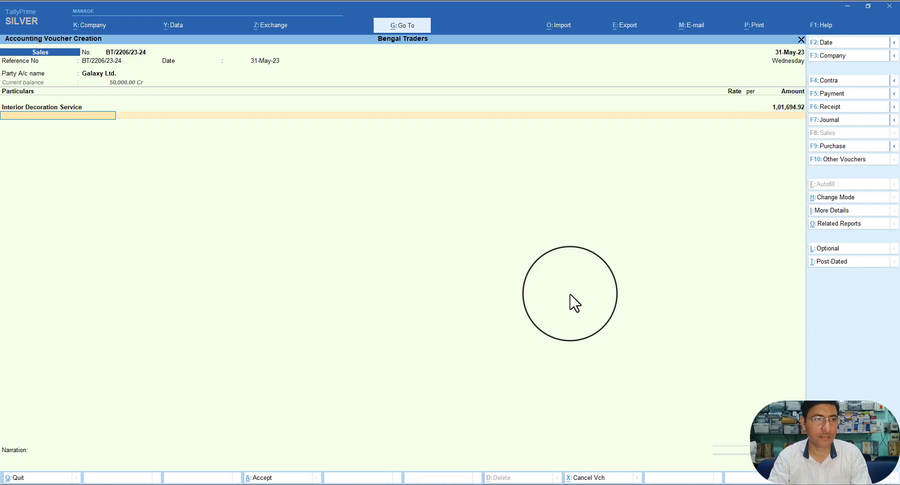
Step: Add Output CGST and Output SGST at 9,152.54 each and reach Galaxy Ltd.'s bill-wise details
type("O")
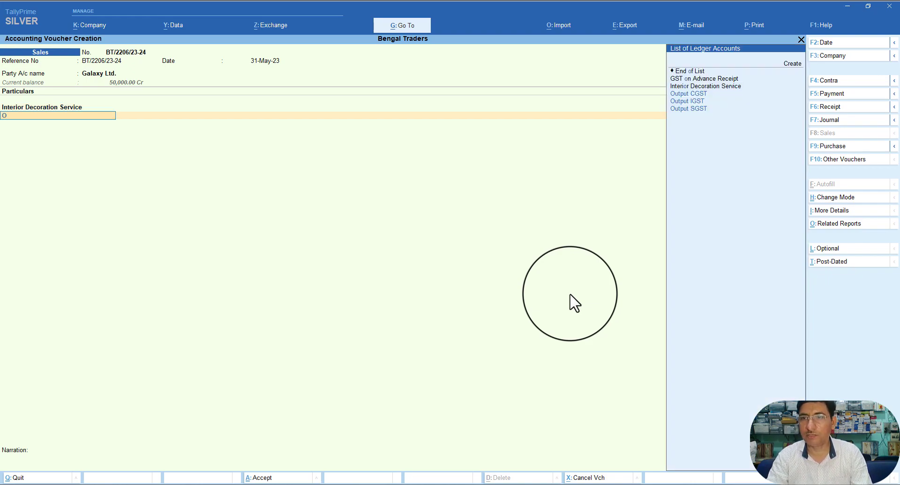
key("Return")
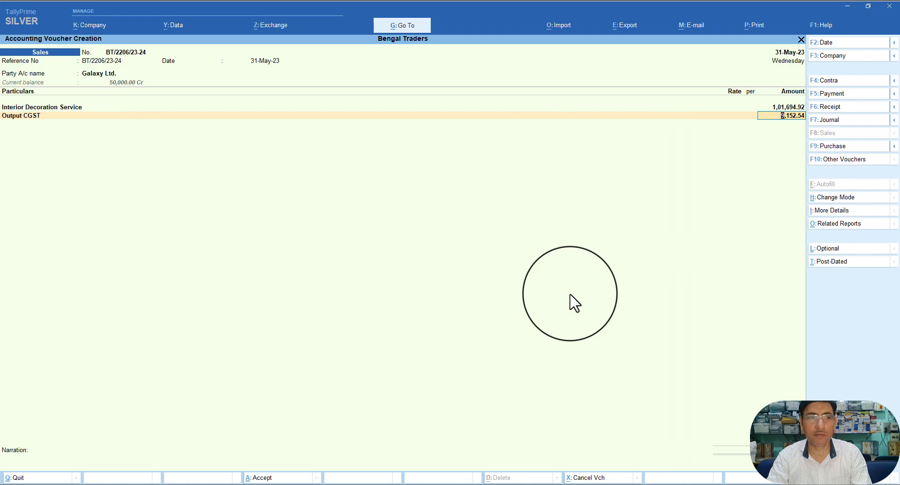
key("Return")
type("O")
key("Down")
key("Down")
key("Down")
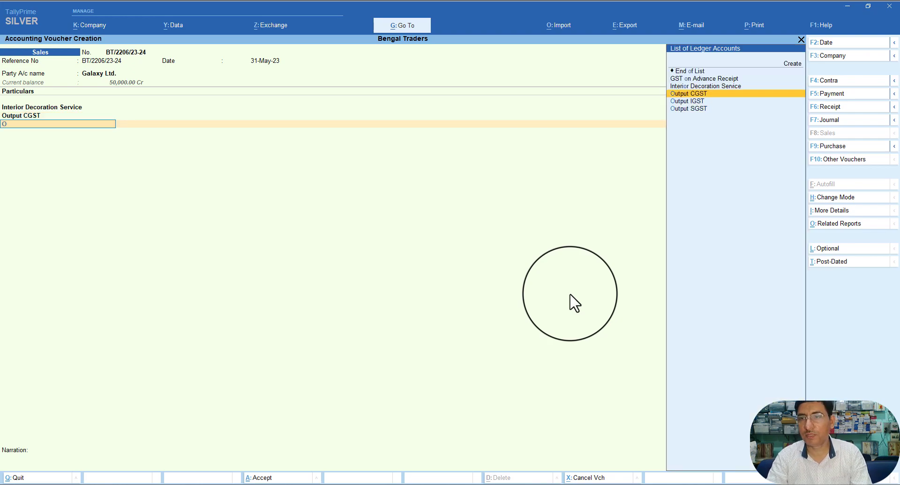
key("Return")
key("Return")
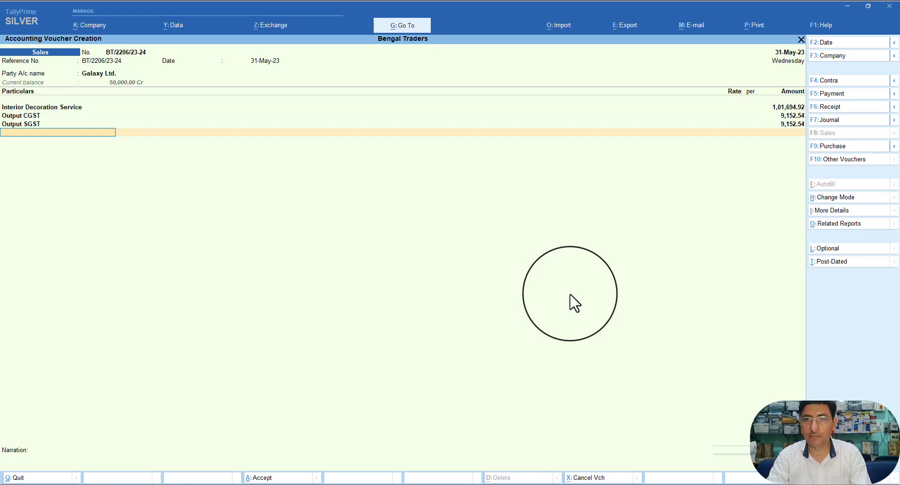
key("Return")
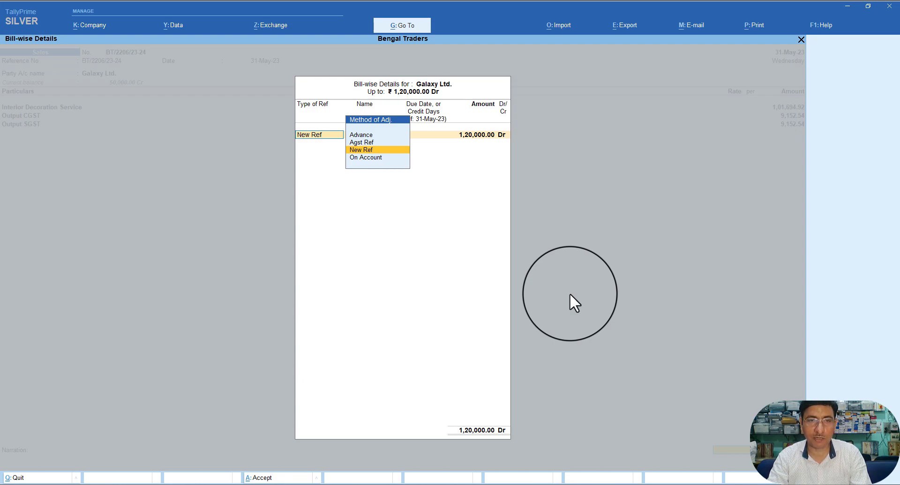
Step: Adjust 50,000 Dr against the advance reference Adv/GL001
key("Up")
key("Return")
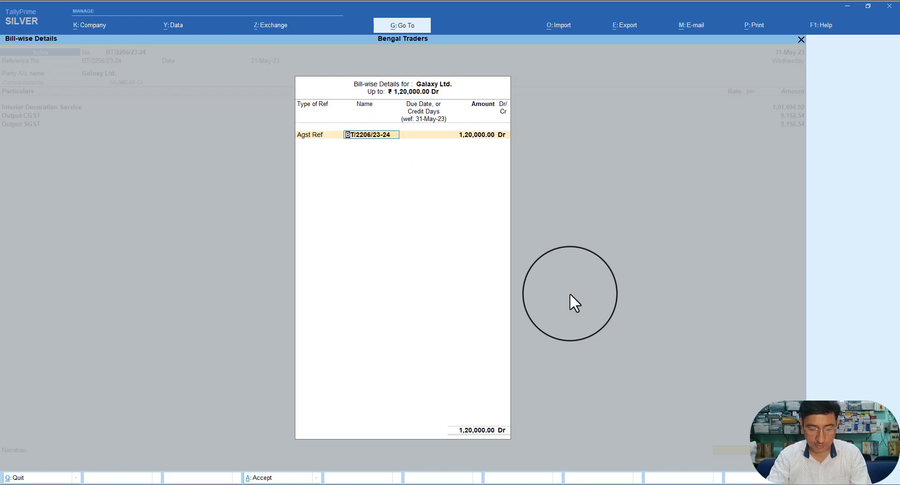
type("Adv/")
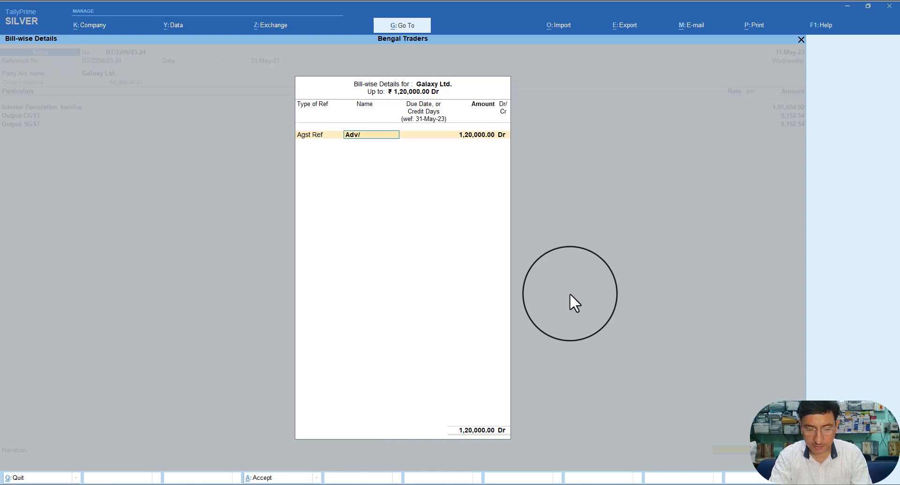
type("GL001")
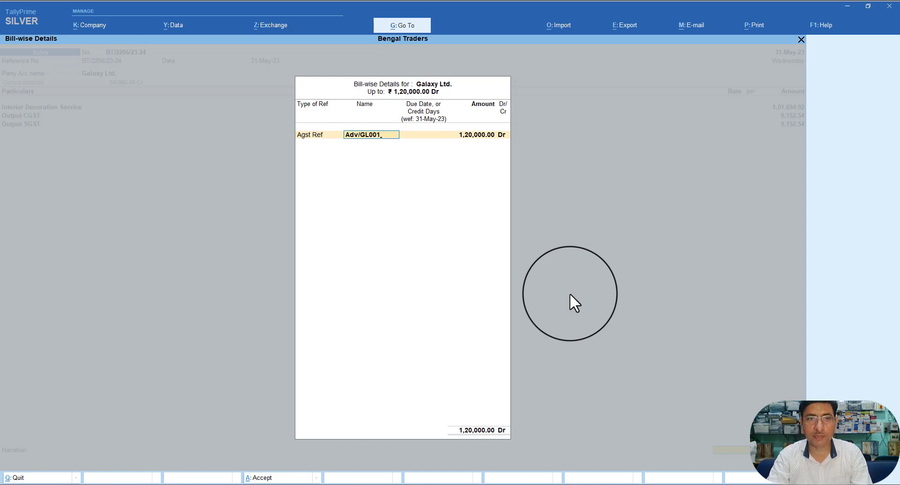
key("Return")
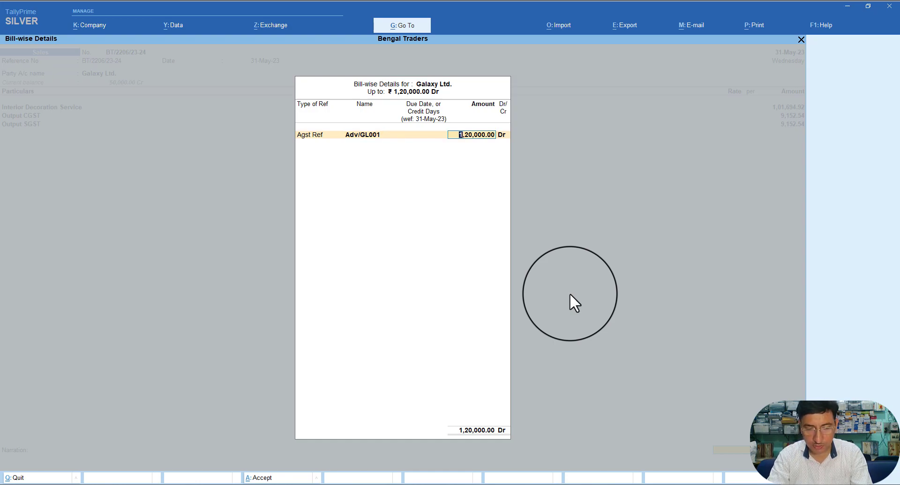
key("BackSpace")
type("50000")
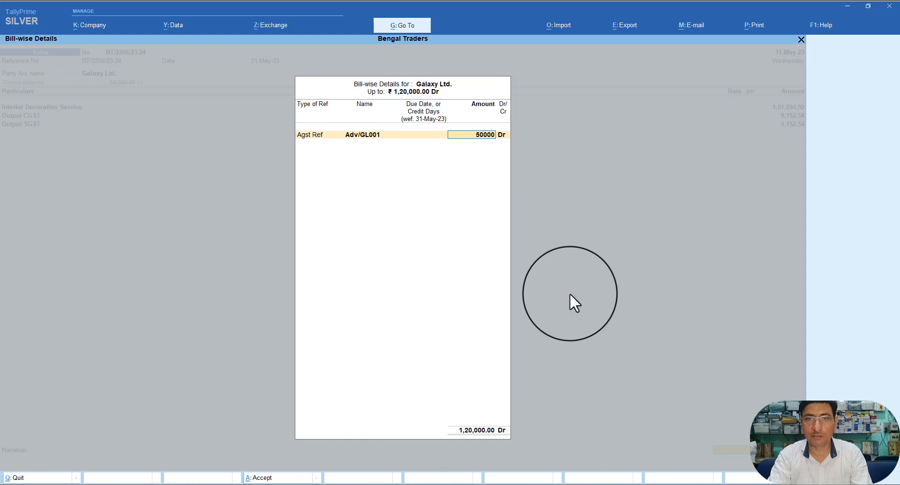
key("Return")
key("Return")
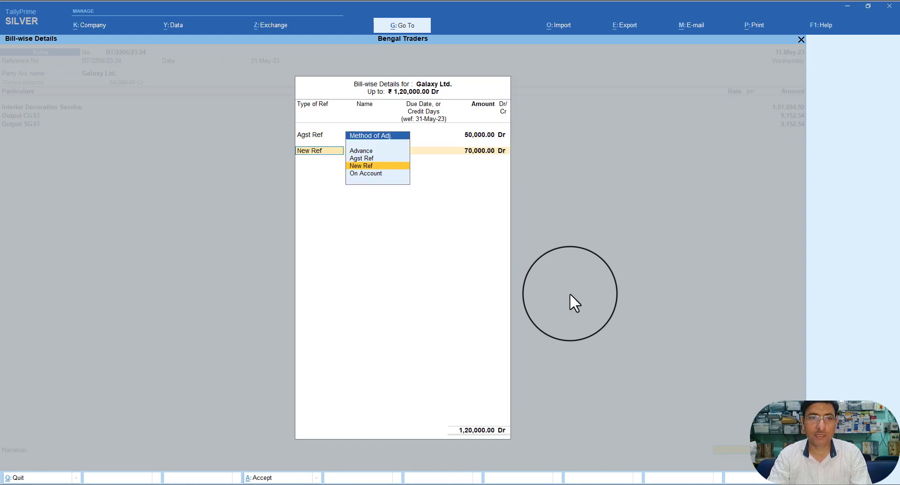
Step: Keep the remaining 70,000 Dr as New Ref BT/2206/23-24 and accept the bill-wise split
key("Return")
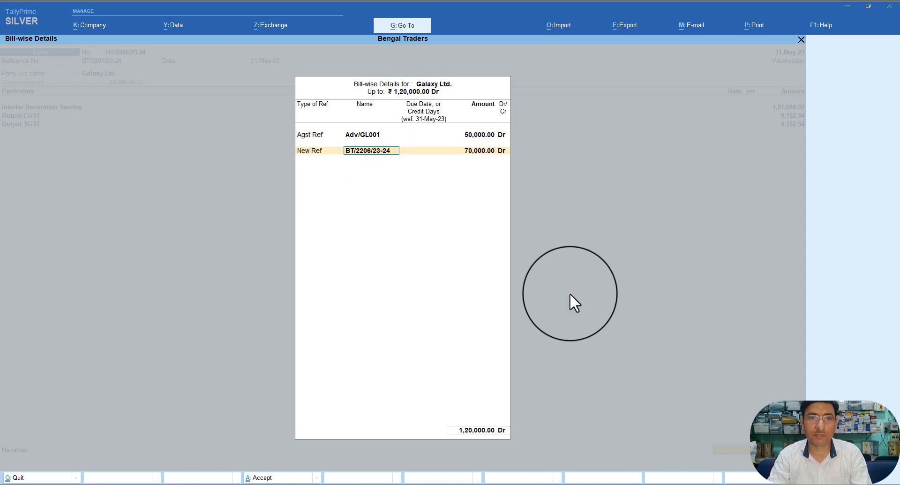
key("Return")
key("Return")
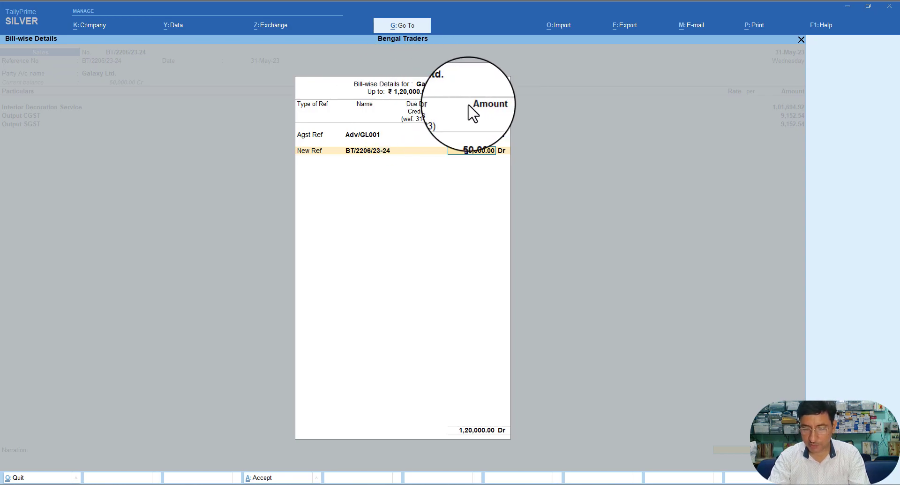
key("Return")
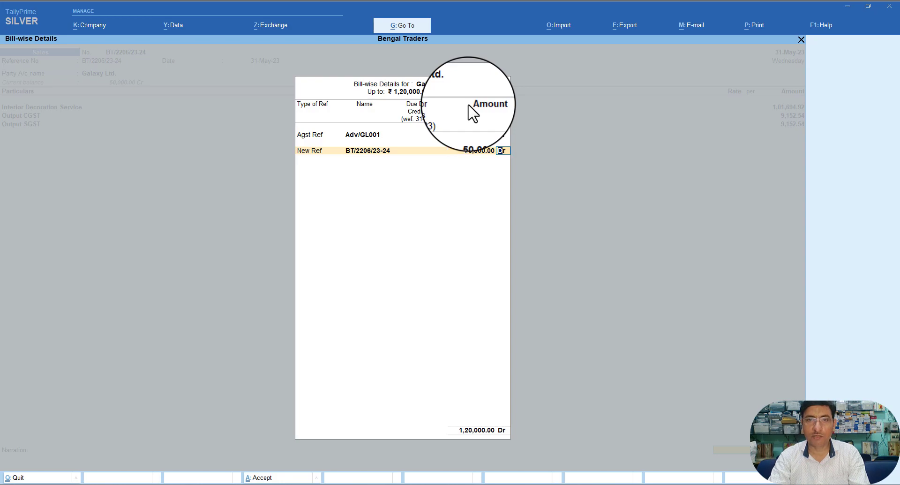
key("Return")
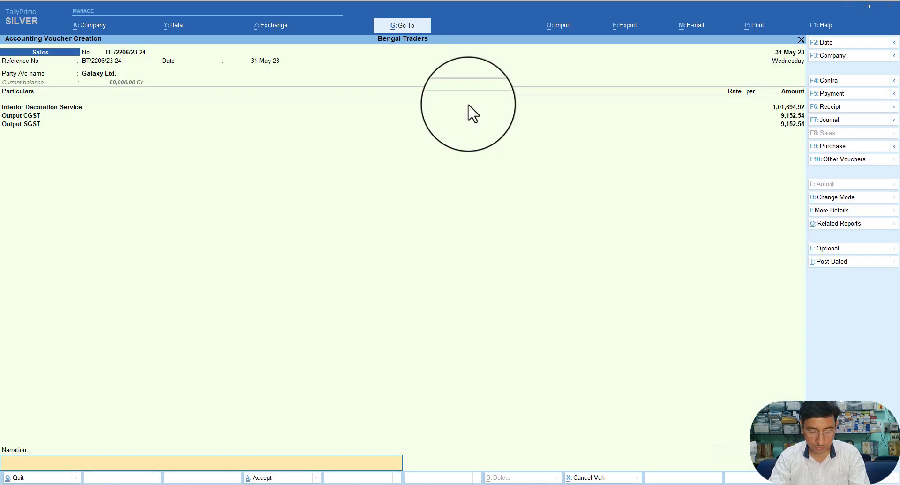
Step: Enter the narration 'Being service invoice issued' and accept the sales voucher
type("B")
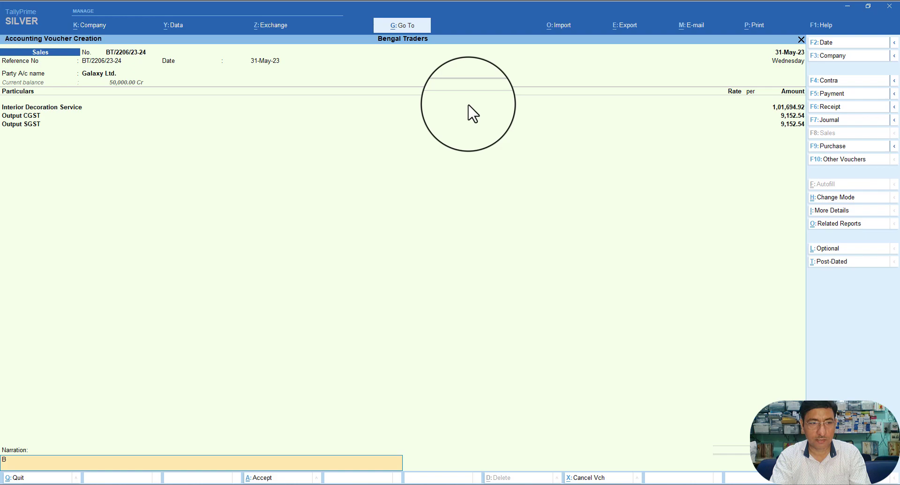
type("eing")
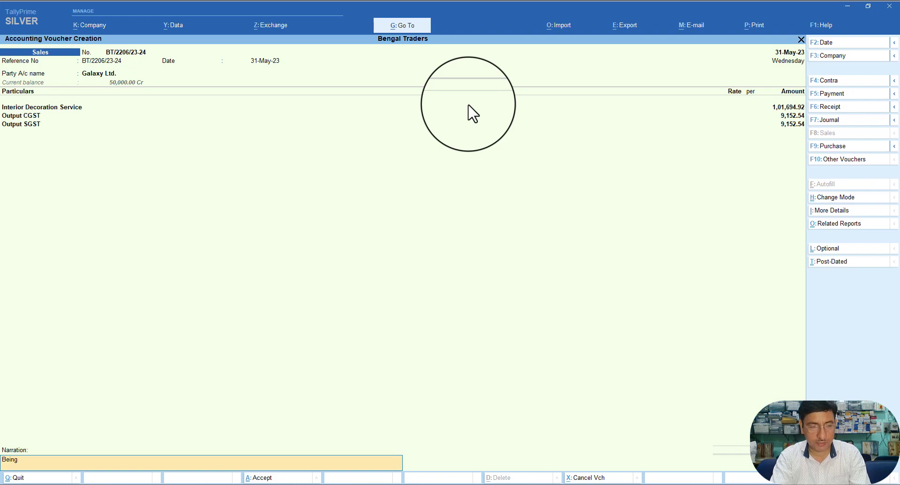
type(" ser")
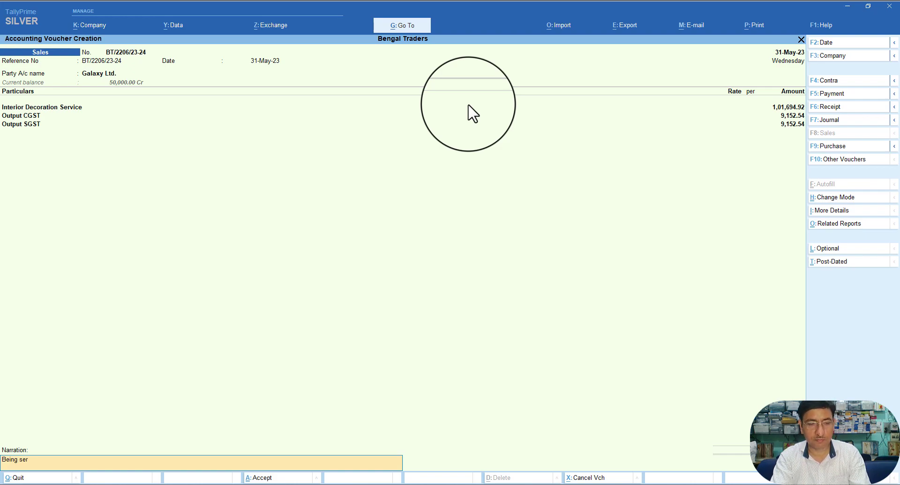
type("vice i")
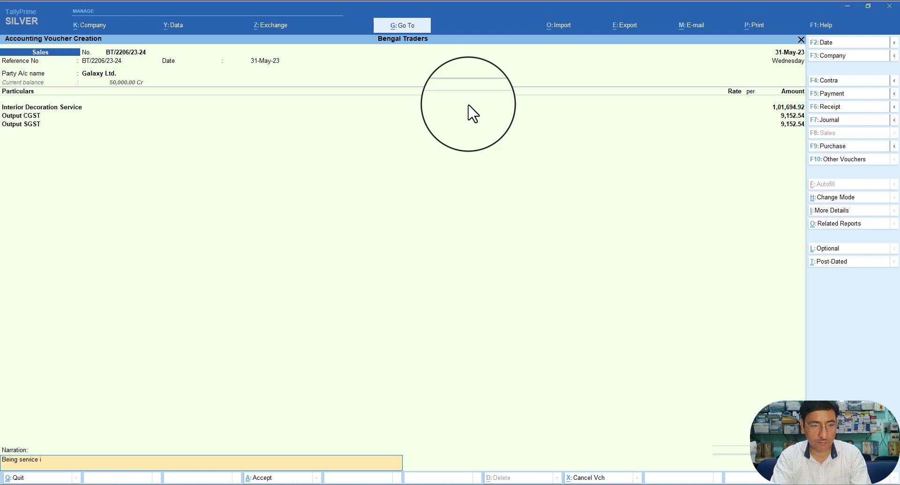
type("nvoice")
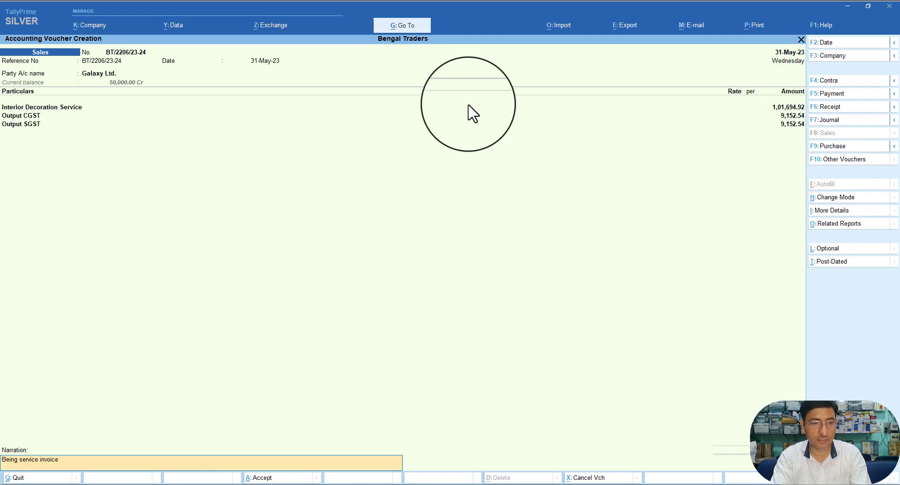
type(" issued")
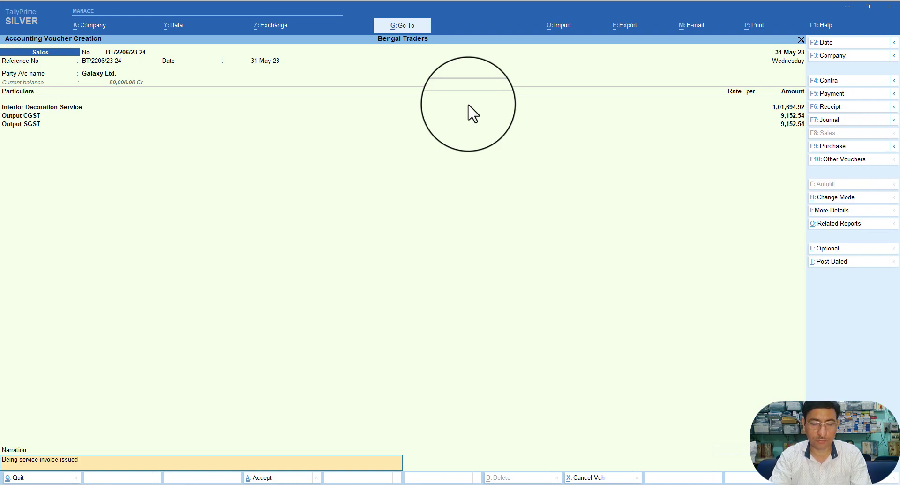
key("Return")
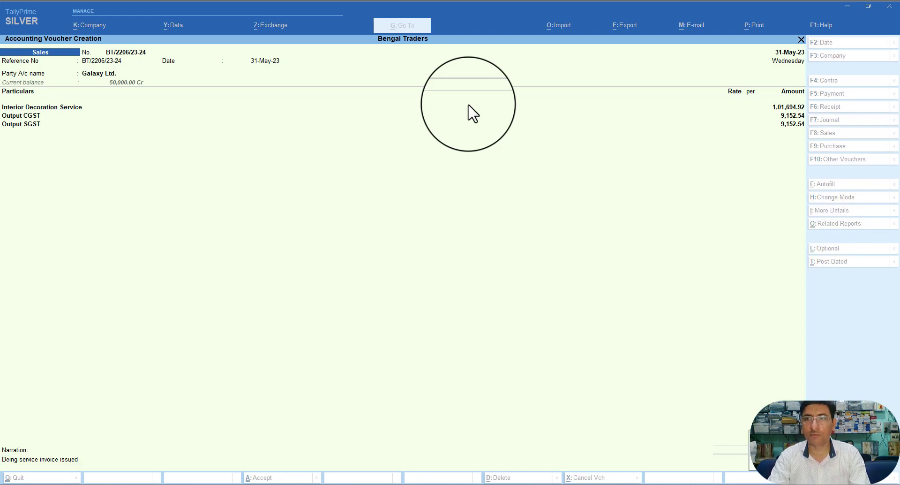
Step: Save the Galaxy Ltd. sales invoice and start a blank Journal voucher No. 4
key("Return")
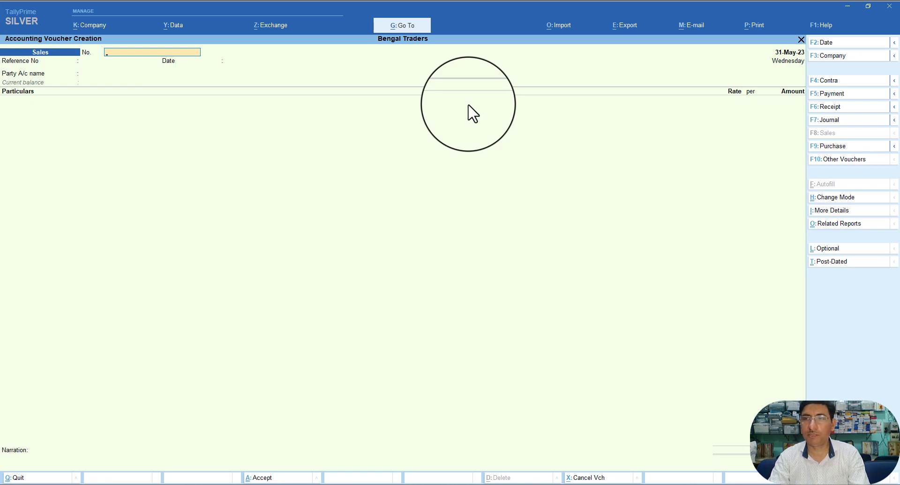
key("Escape")
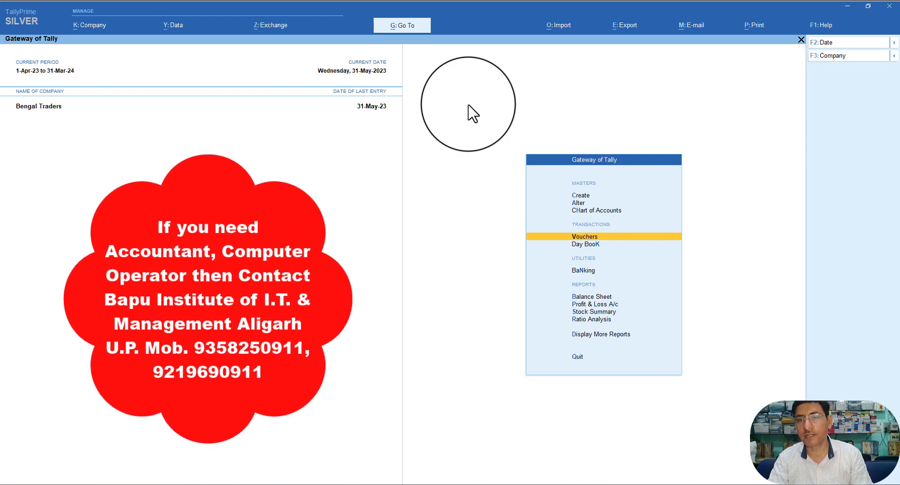
key("Return")
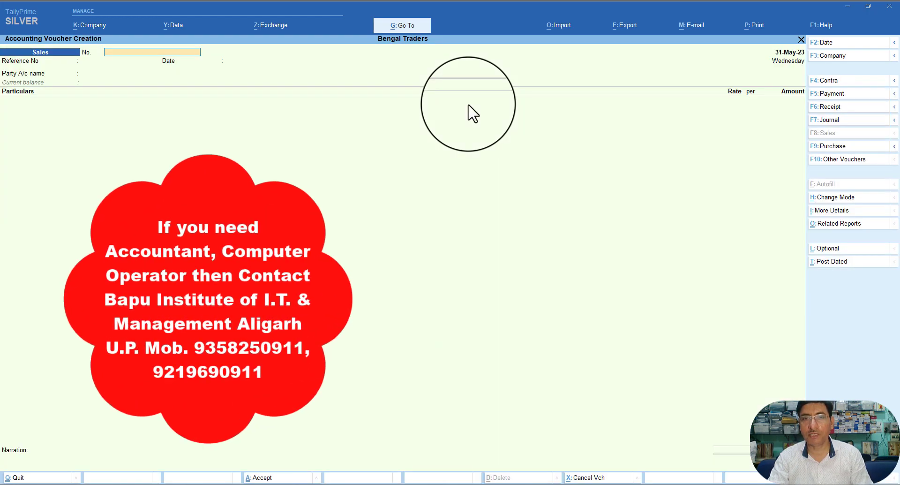
key("F7")
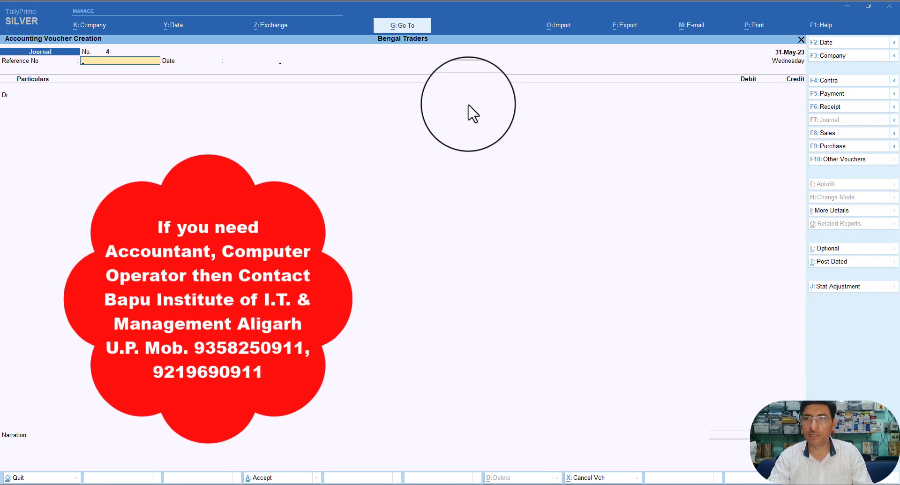
Step: Set the journal's GST stat adjustment to Decrease in Tax Liability, Sales Against Advance Receipts
key("Return")
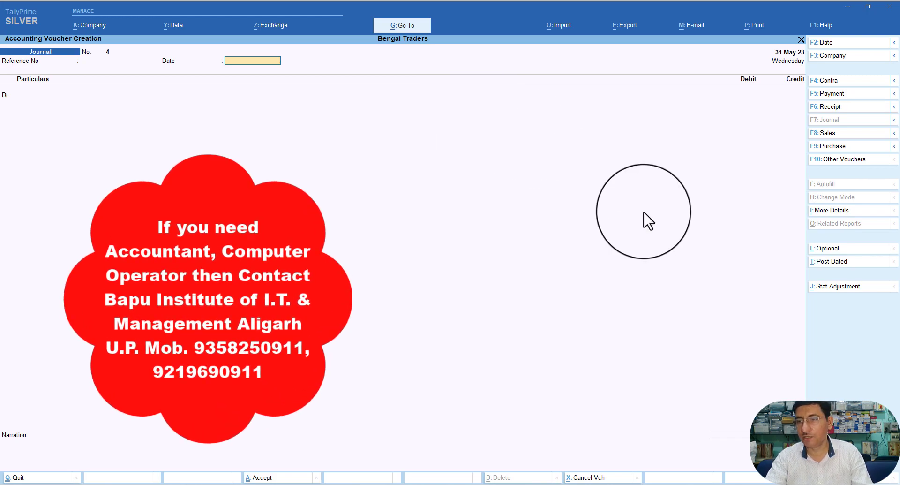
left_click(814, 286)
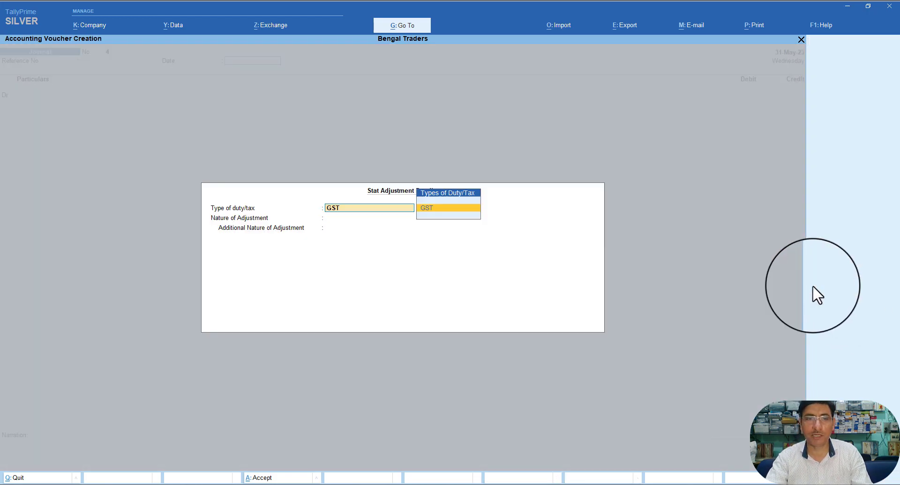
key("Return")
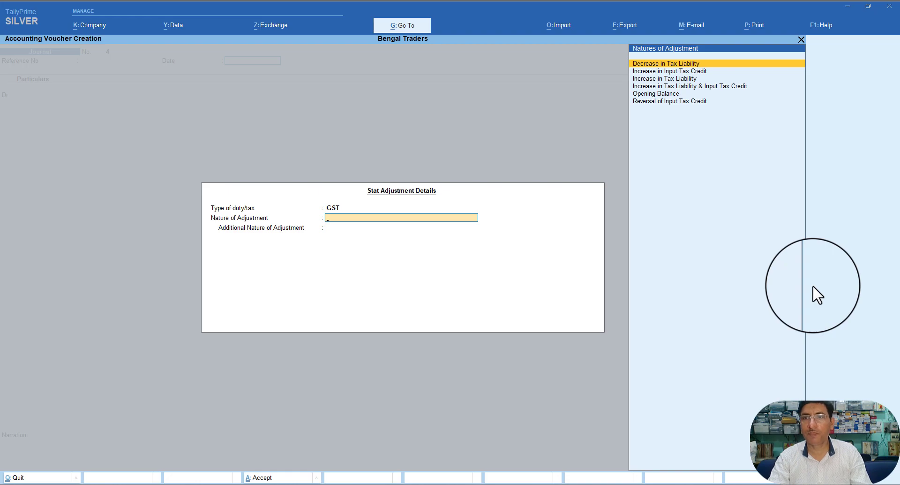
key("Down")
key("Down")
key("Down")
key("Up")
key("Up")
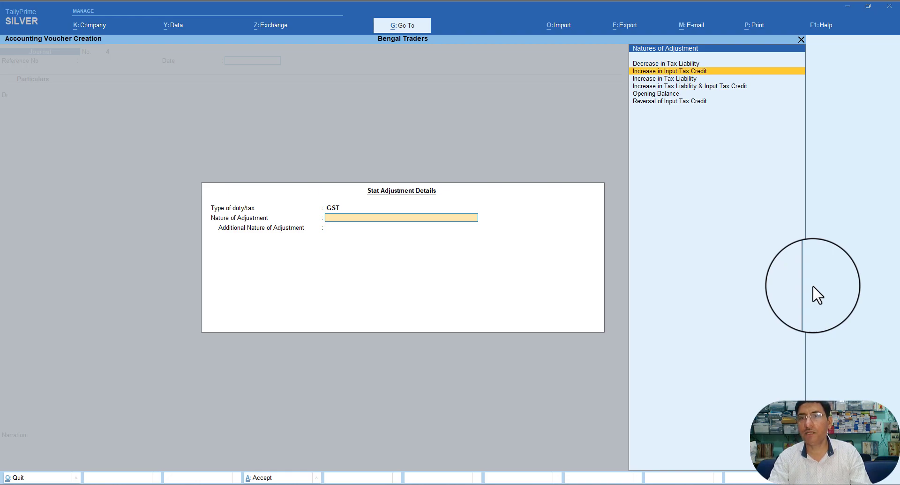
key("Up")
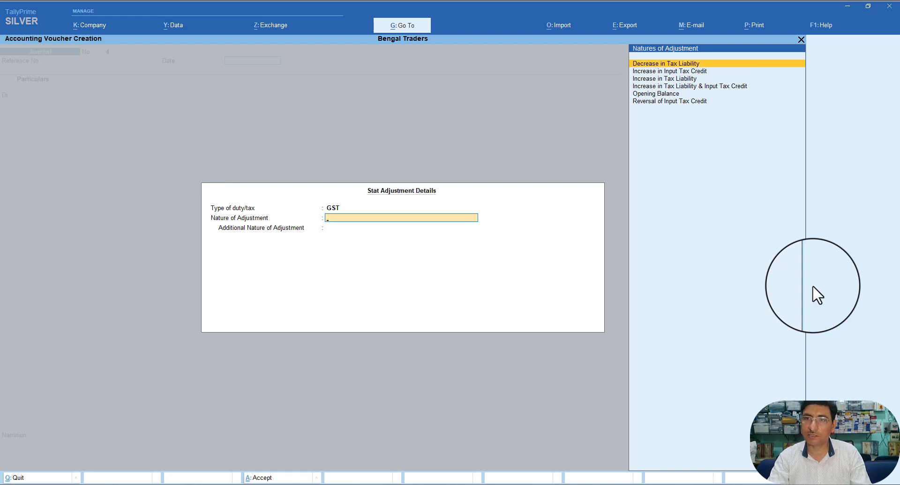
key("Return")
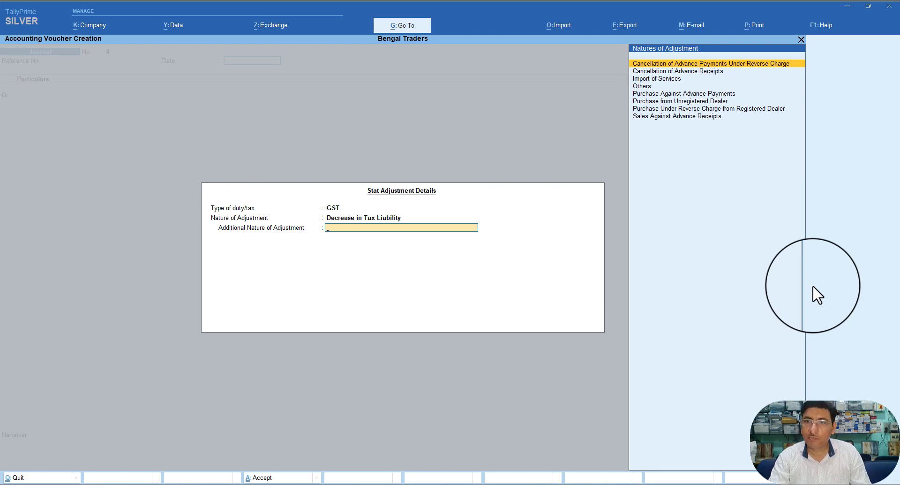
key("Down")
key("Down")
key("Down")
key("Down")
key("Down")
key("Down")
key("Down")
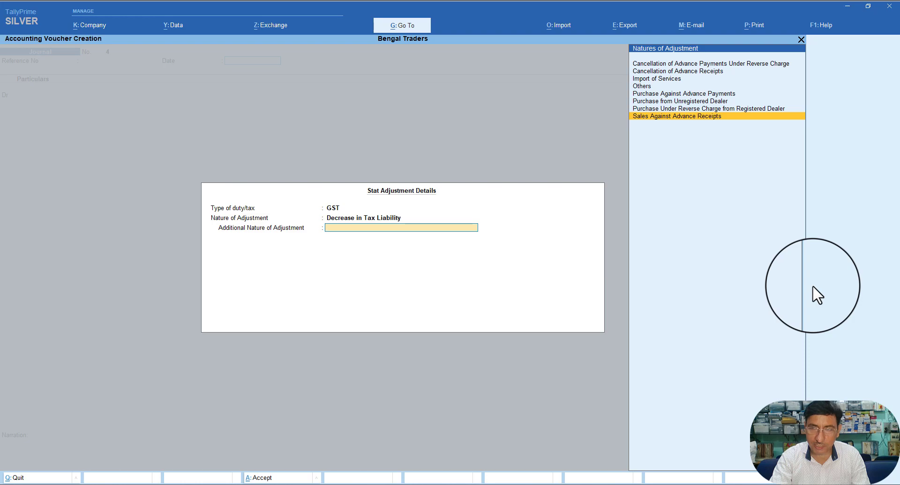
key("Return")
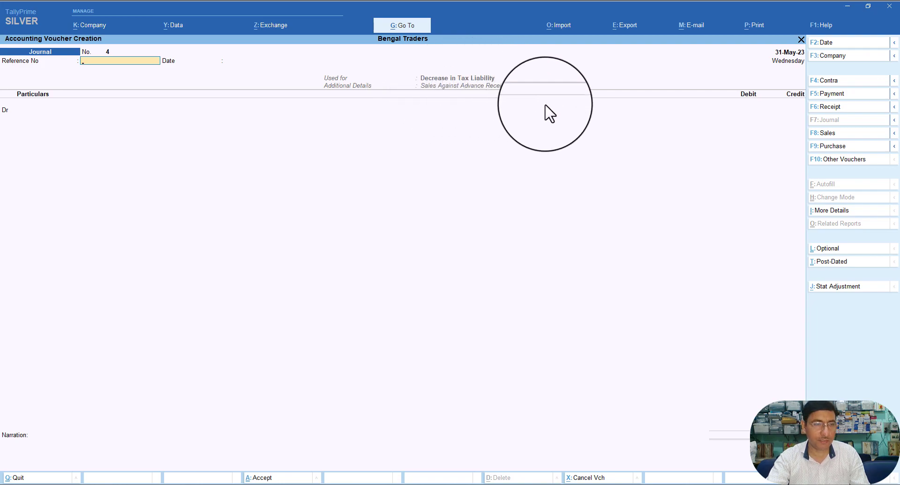
Step: Debit Output CGST 3,813.56 at 9% on a 50,000 taxable value
key("Return")
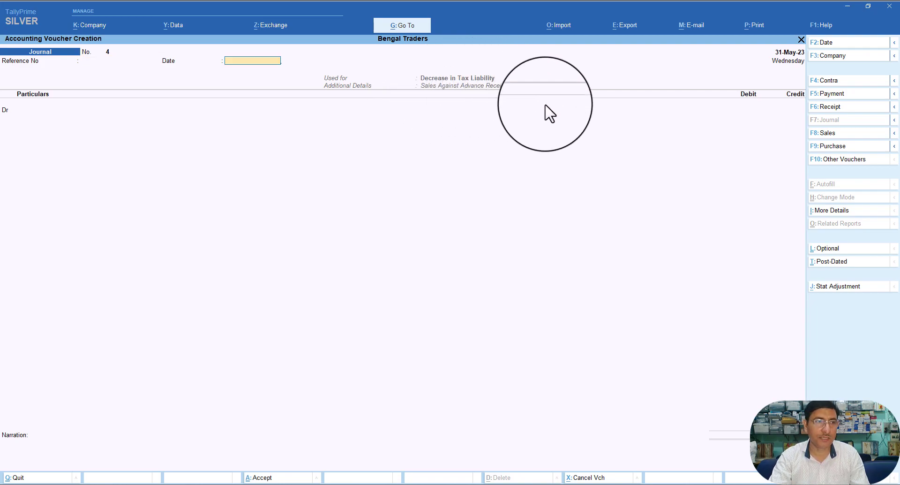
key("Return")
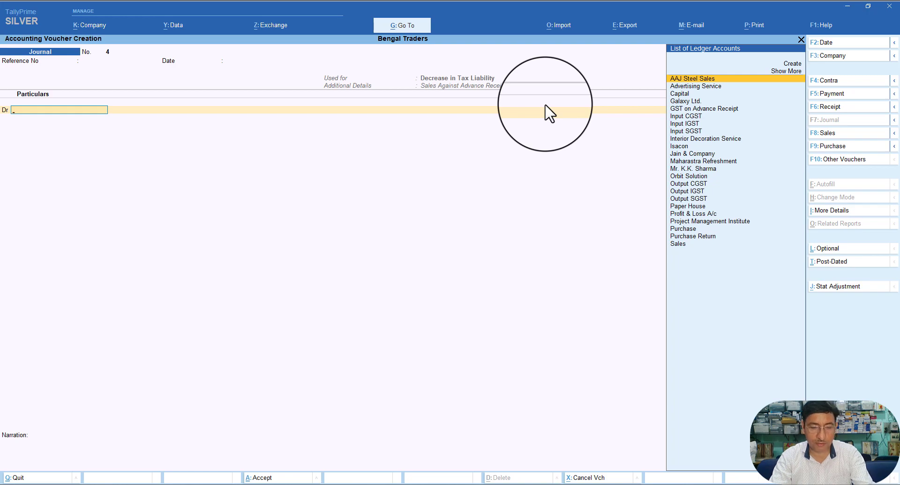
type("O")
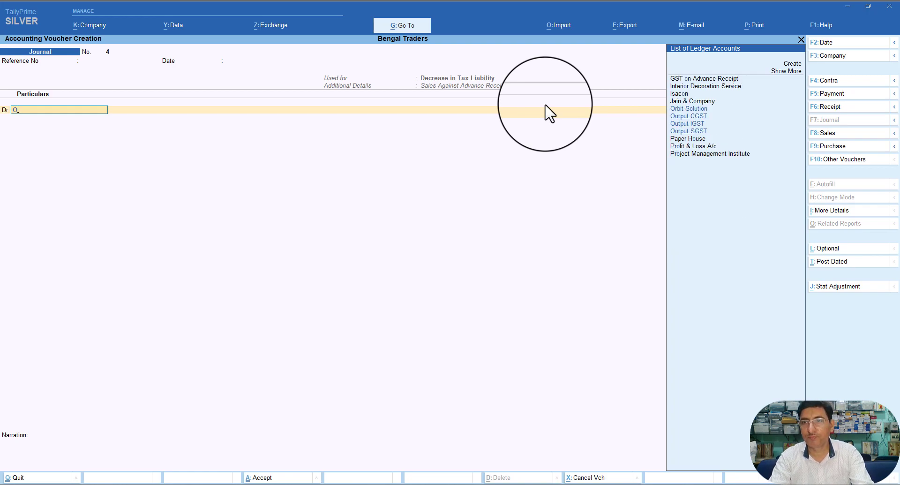
key("Down")
key("Down")
key("Return")
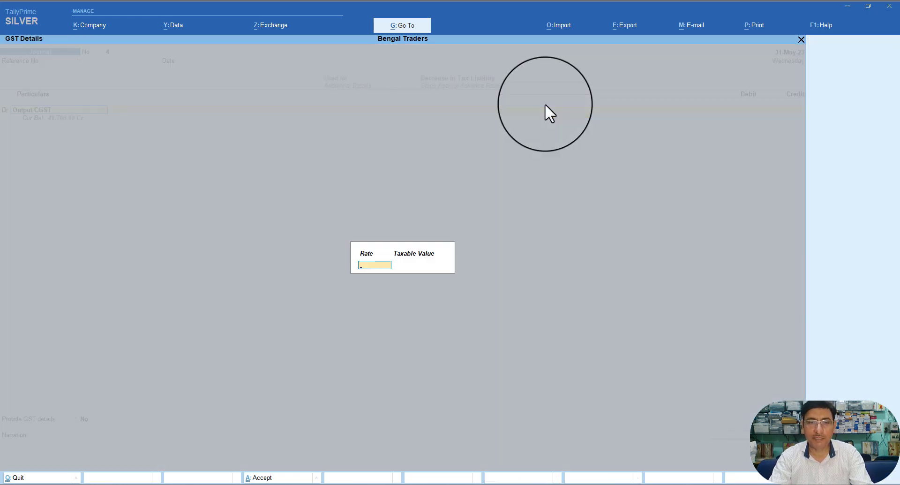
key("Return")
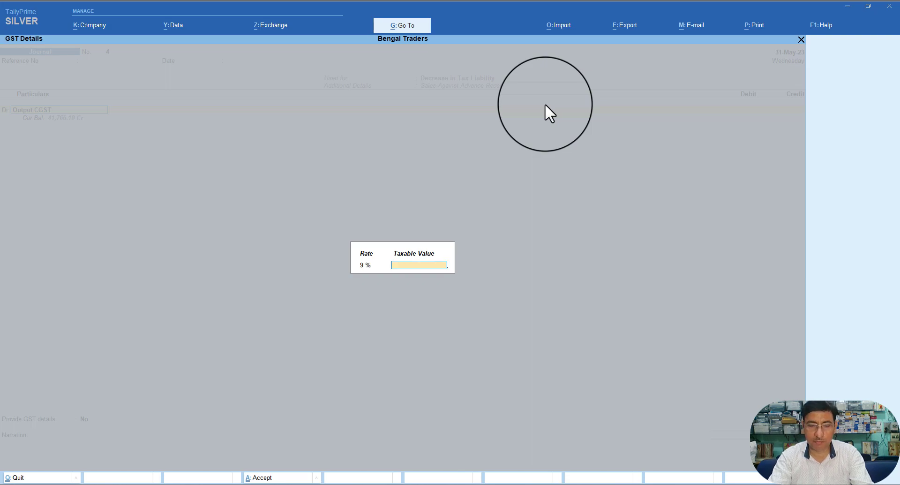
type("50000")
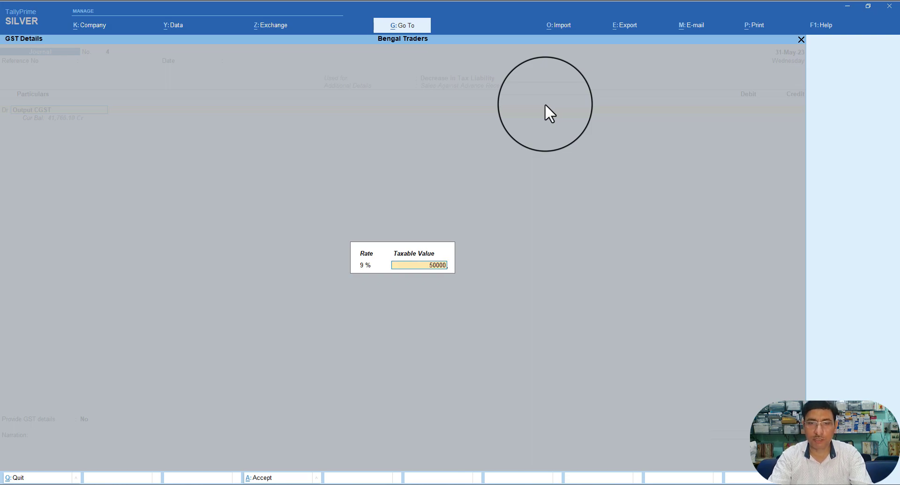
key("Return")
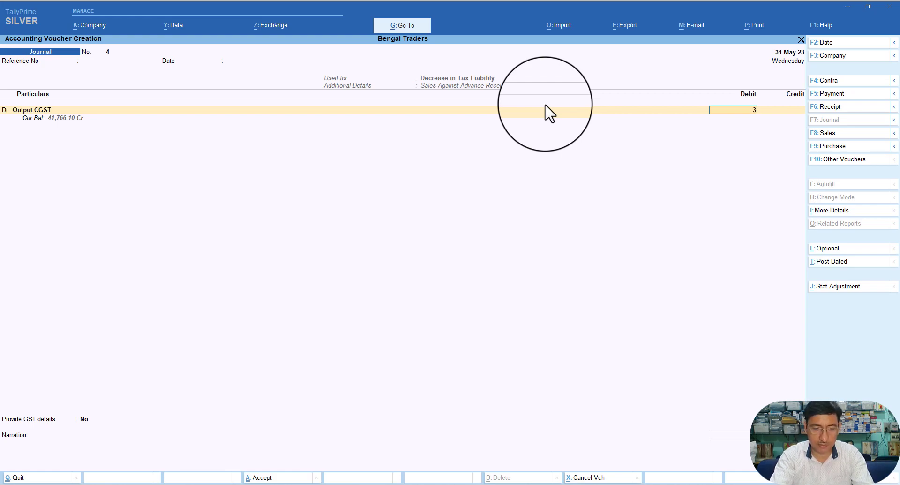
type("3813")
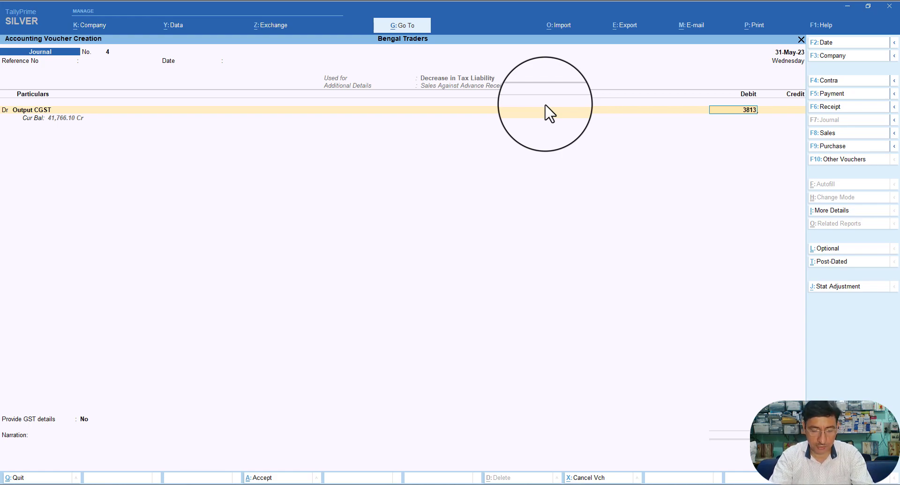
type(".")
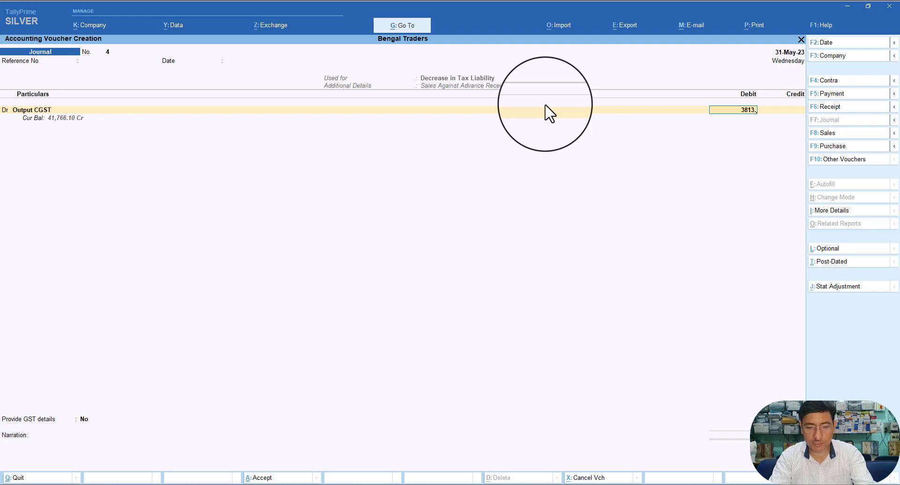
type("56")
key("Return")
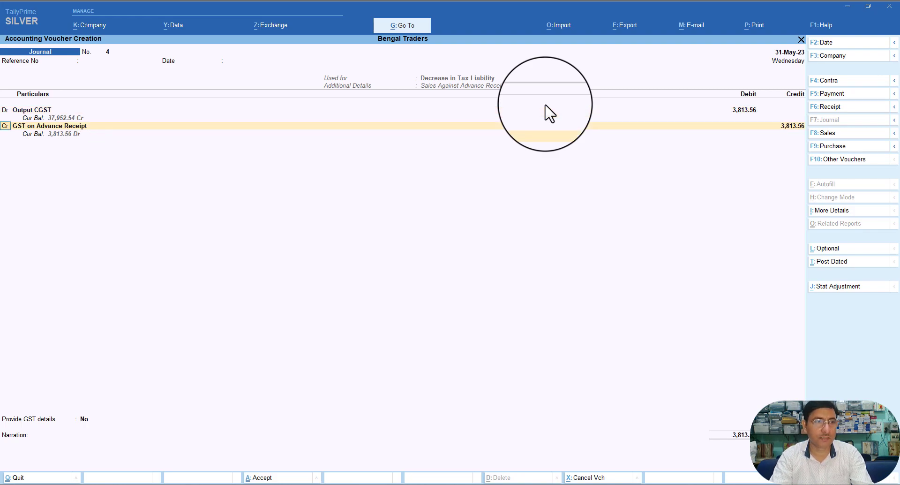
Step: Debit Output SGST 3,813.56 at 9% on the same 50,000 taxable value
type("d")
key("Return")
type("O")
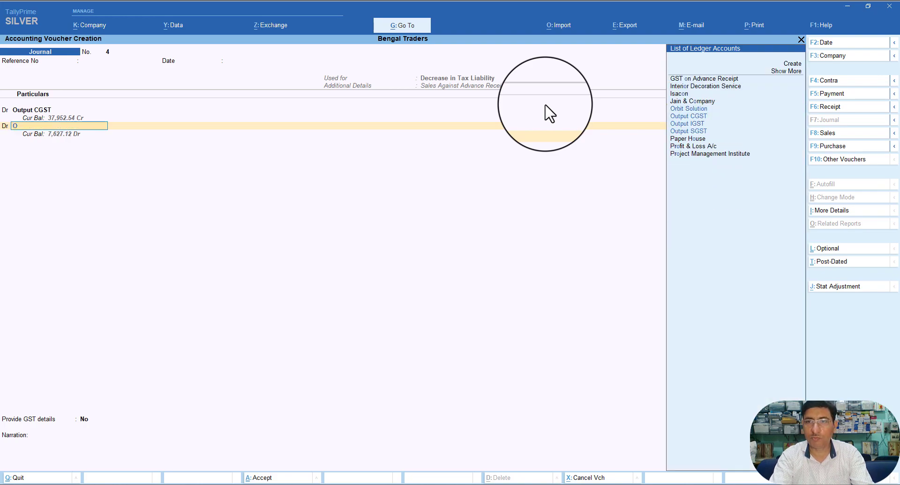
key("Down")
key("Down")
key("Down")
key("Return")
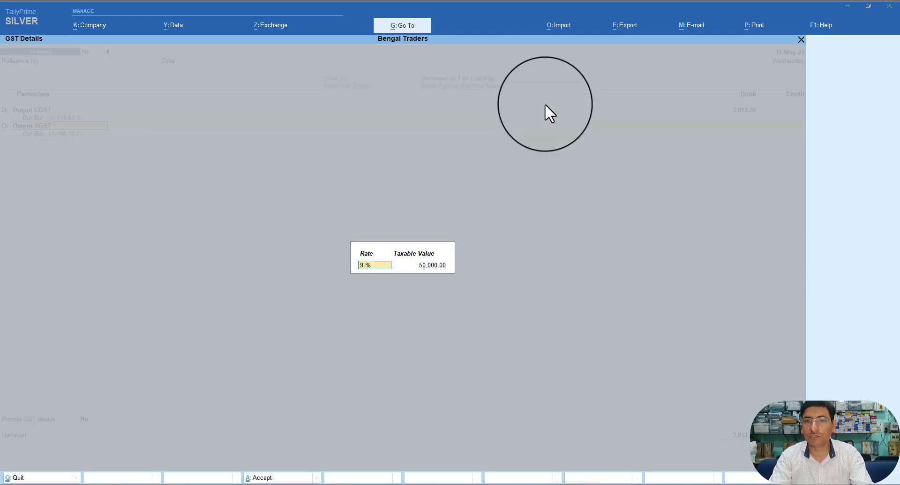
key("Return")
key("Return")
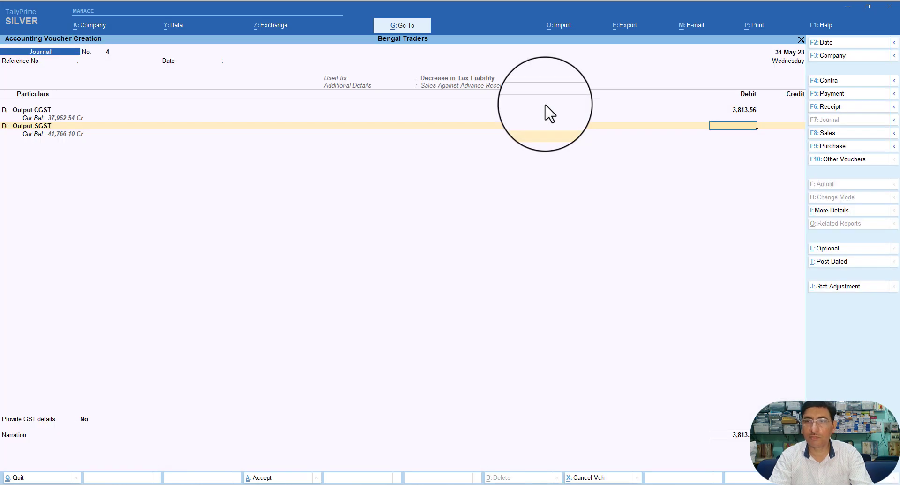
type("3")
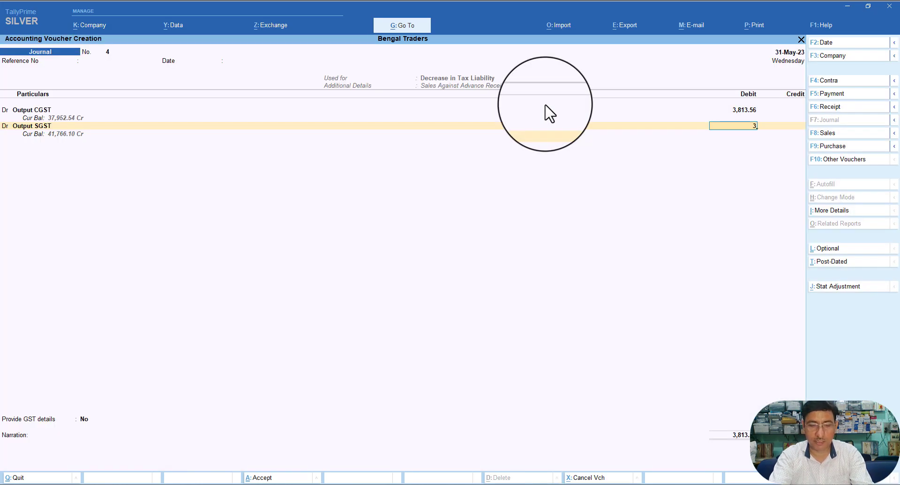
type(",813.")
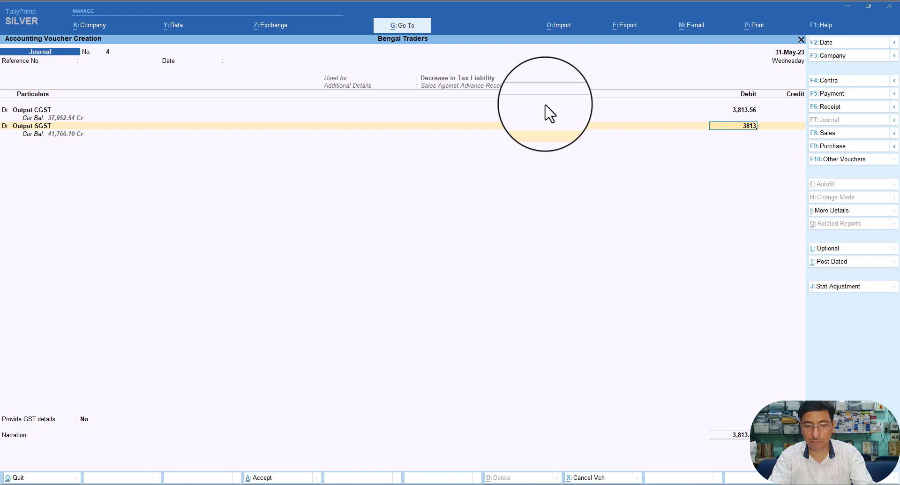
type("56")
key("Return")
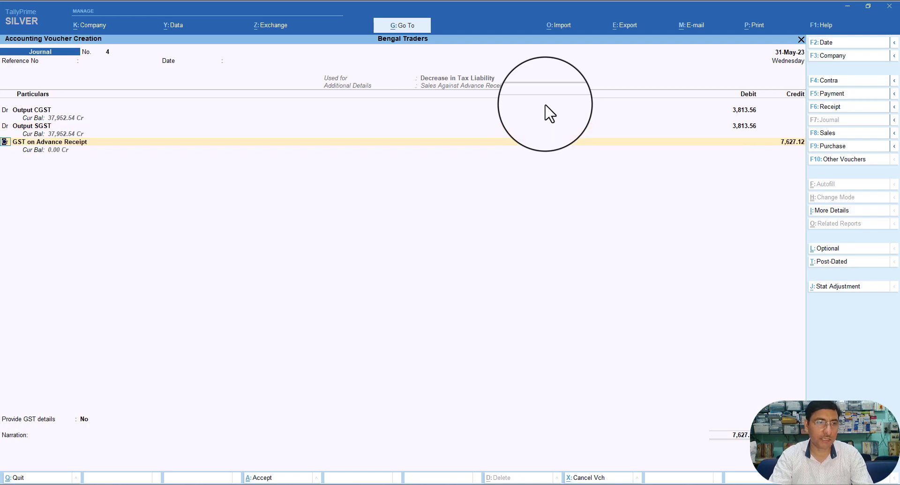
key("Return")
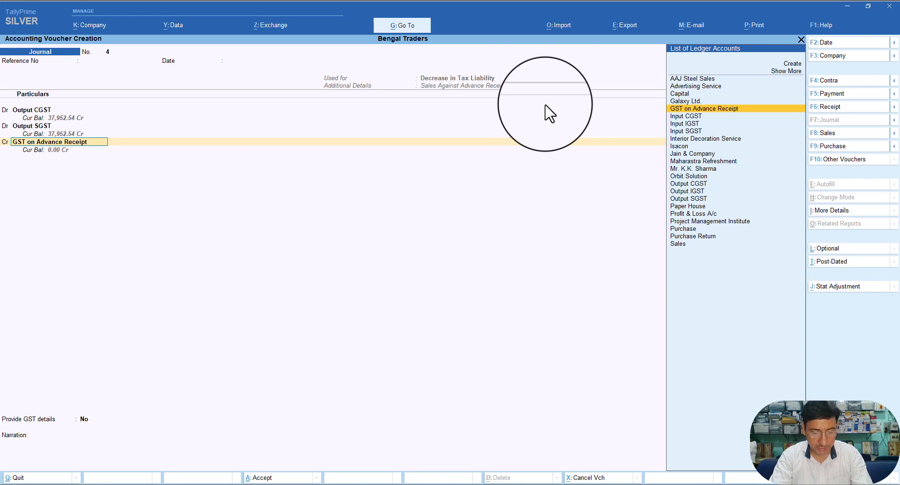
Step: Credit GST on Advance Receipt with 7,627.12 and give GST details with Galaxy Ltd. as the party
key("Return")
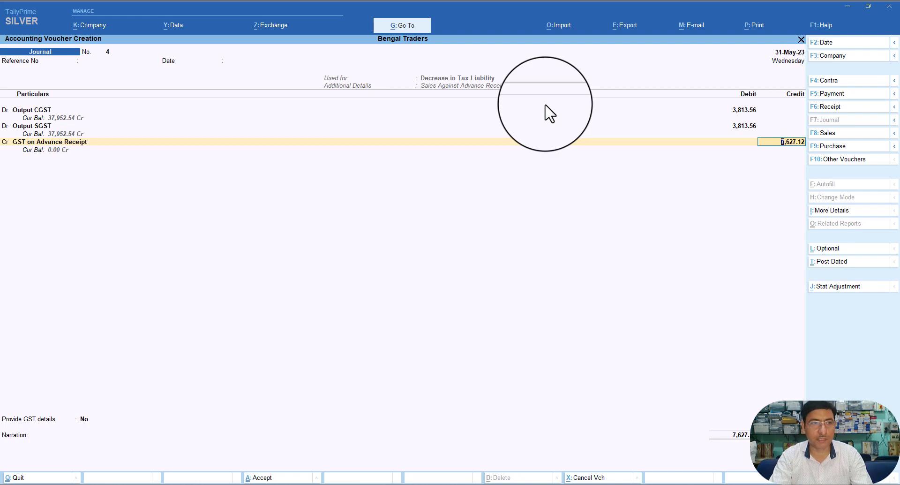
key("Return")
key("Down")
key("Return")
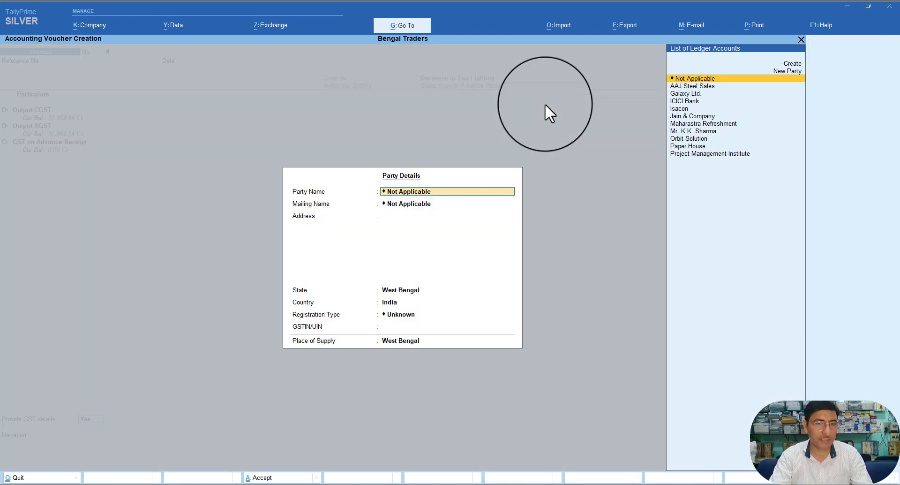
key("Down")
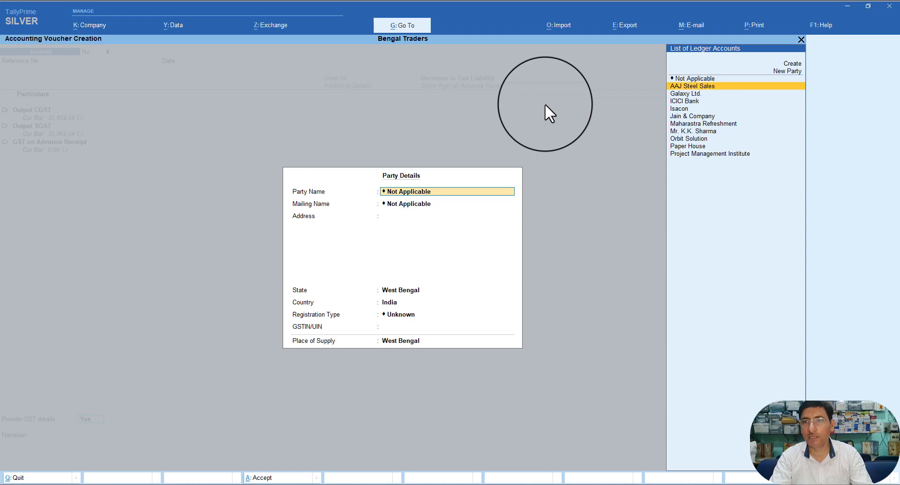
key("Down")
key("Return")
key("Return")
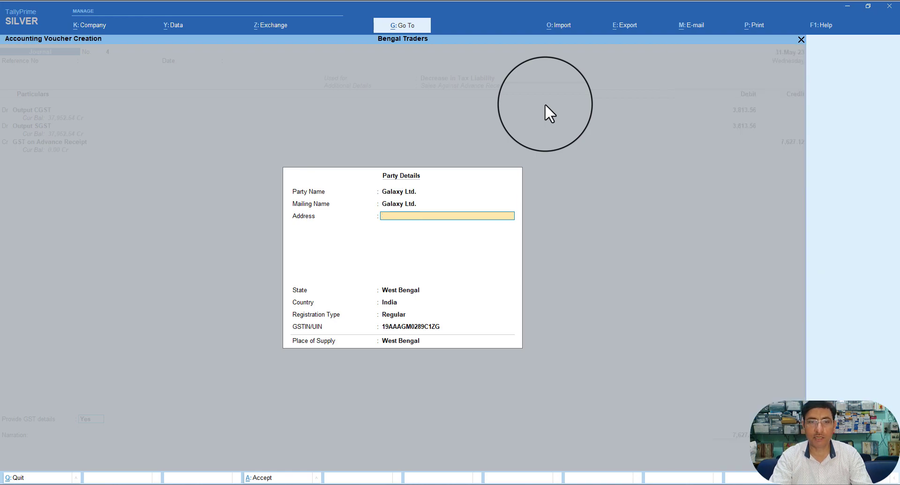
key("Return")
key("Return")
key("Return")
key("Return")
key("Return")
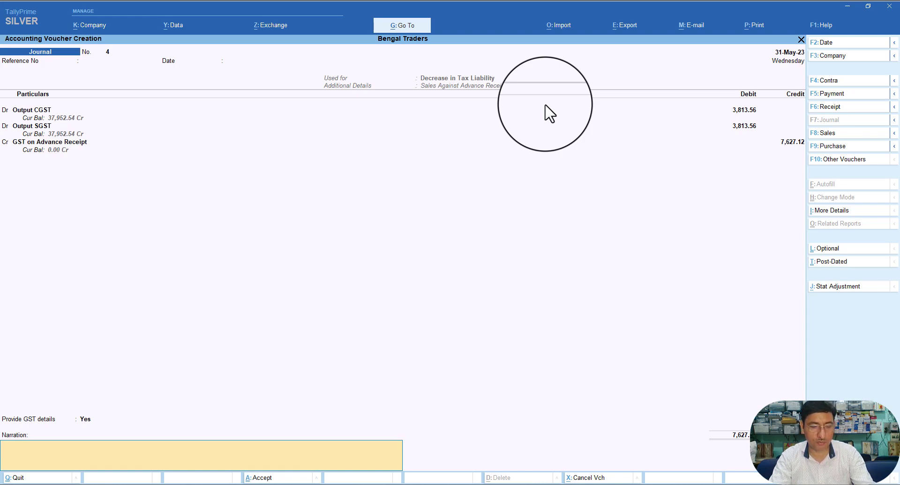
Step: Save journal voucher 4 and return to the Gateway of Tally
key("ctrl")
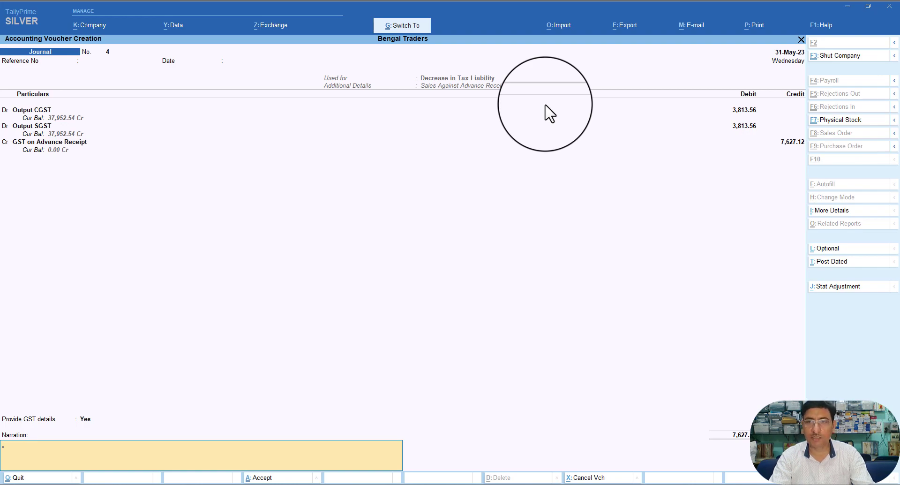
key("ctrl+a")
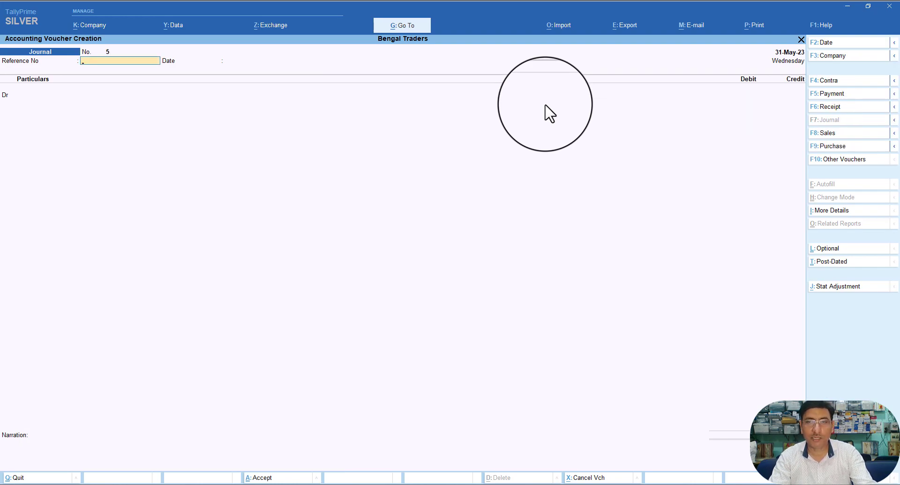
key("Escape")
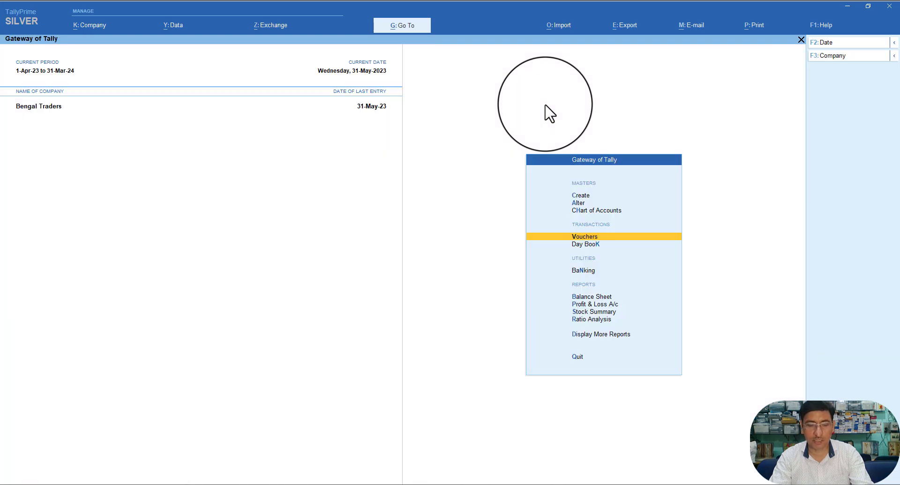
Step: Open the April 2023 GSTR-1 report and review its Tax Liability (Advances Received) details
key("alt")
key("alt+g")
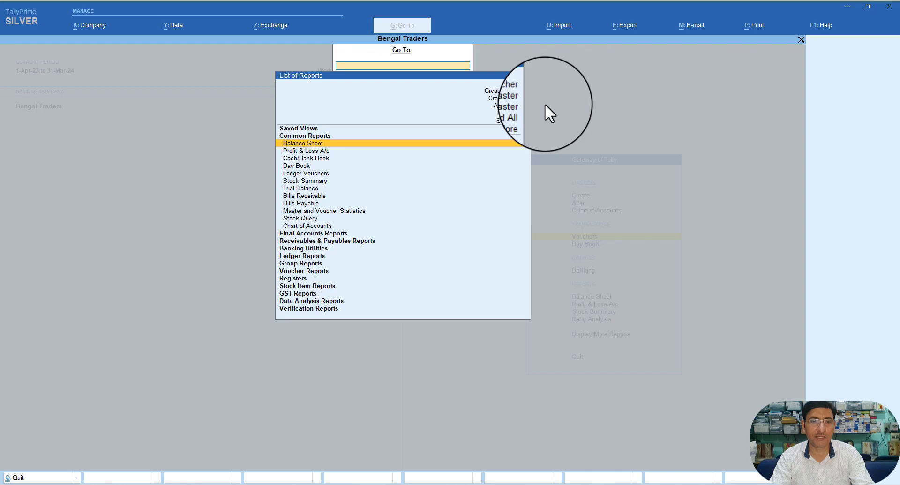
key("Down")
key("Down")
key("Down")
key("Down")
key("Down")
key("Down")
key("Down")
key("Down")
key("Down")
key("Down")
key("Down")
key("Down")
key("Down")
key("Down")
key("Down")
key("Down")
key("Down")
key("Down")
key("Down")
key("Down")
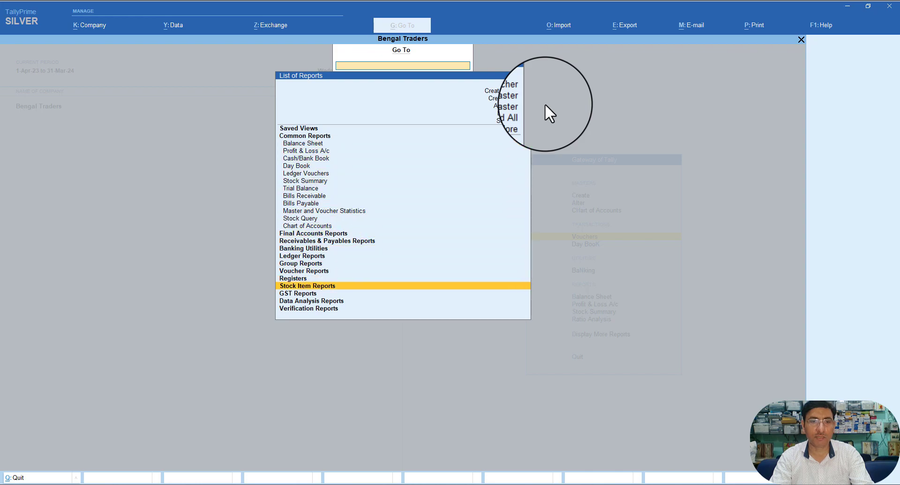
key("Return")
key("Down")
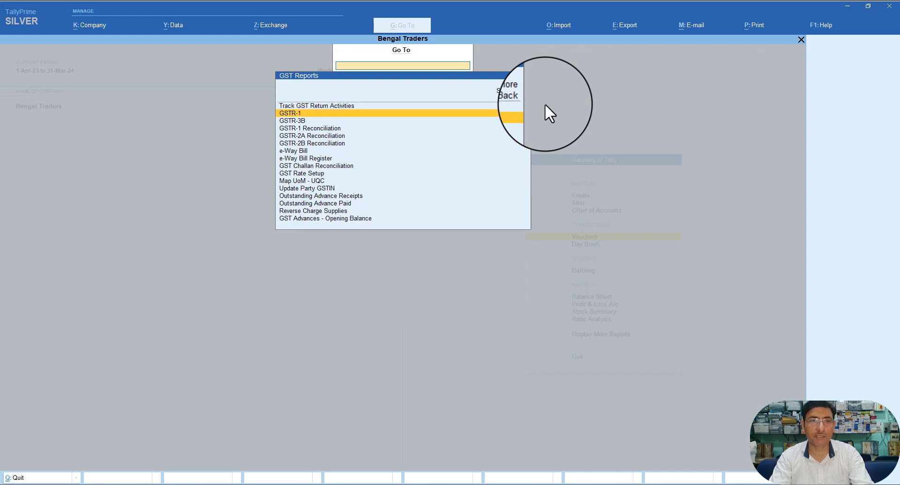
key("Return")
key("Down")
key("Down")
key("Down")
key("Down")
key("Down")
key("Down")
key("Down")
key("Down")
key("Down")
key("Down")
key("Down")
key("Down")
key("Down")
key("Down")
key("Down")
key("Down")
key("Down")
key("Down")
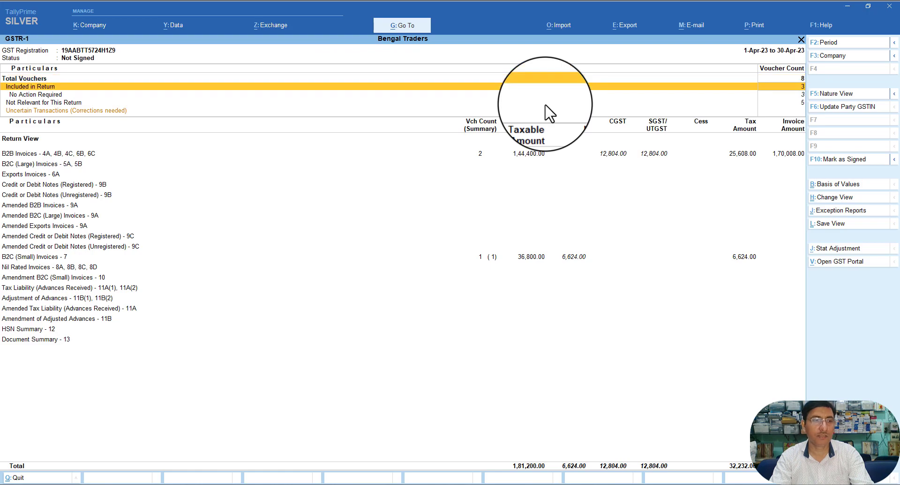
key("Down")
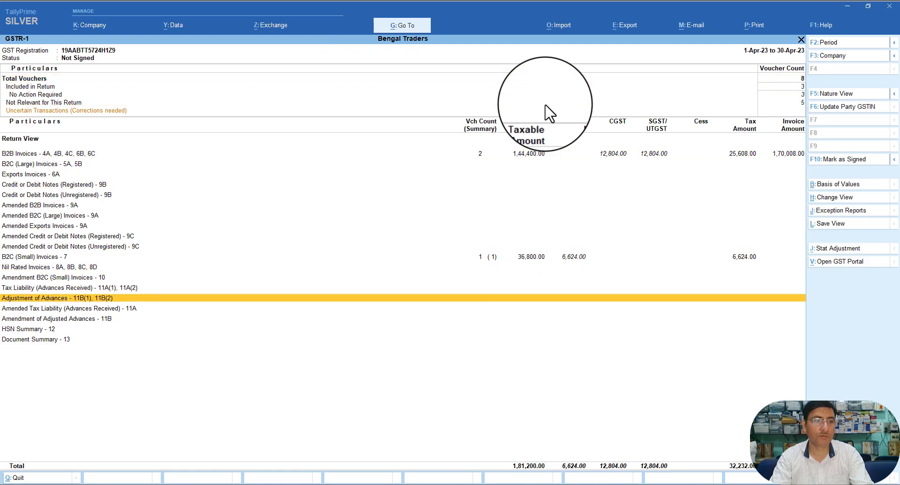
key("Up")
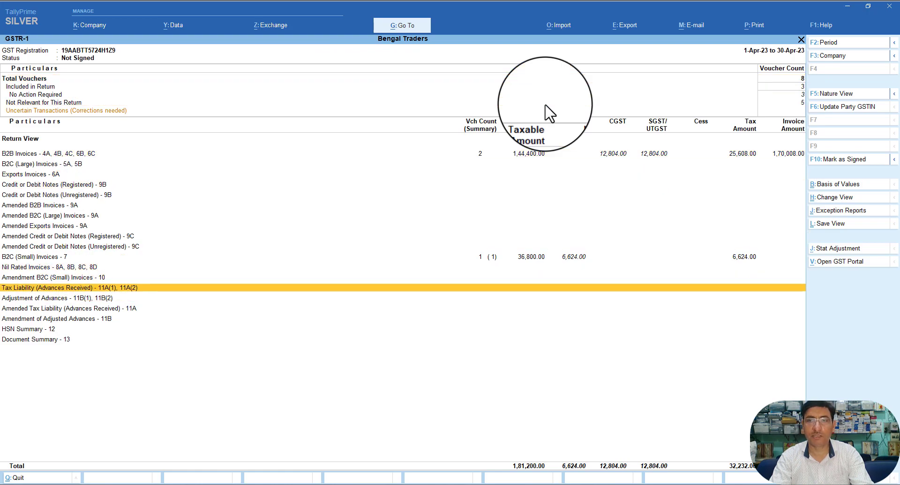
key("Return")
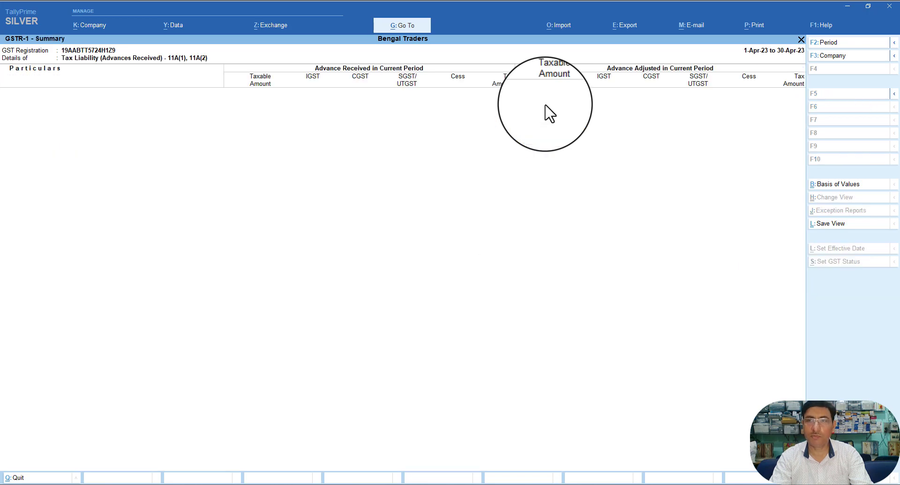
key("Escape")
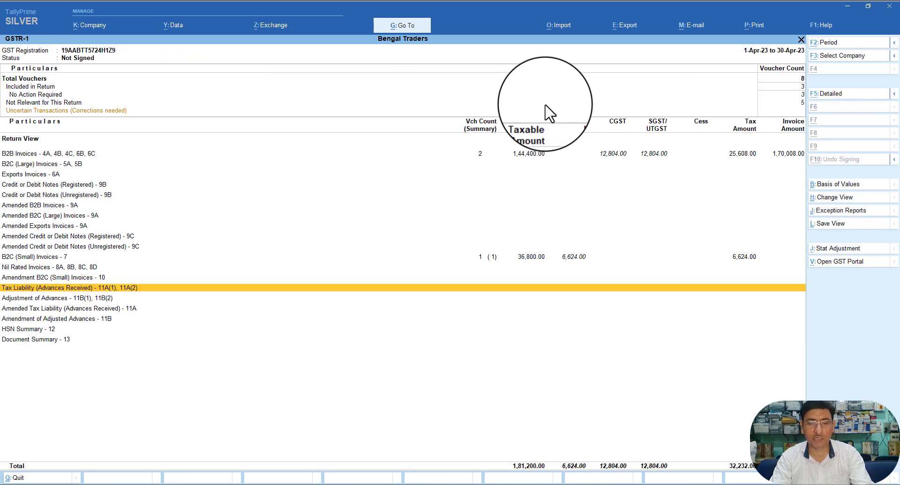
Step: Change the GSTR-1 report period to 1-5-2023 through 31-5-2023
key("F2")
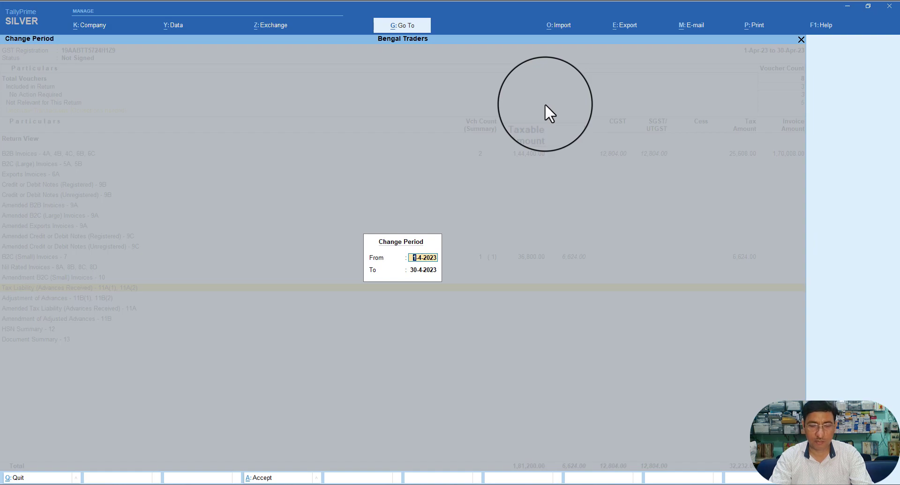
key("BackSpace")
type("1.5.")
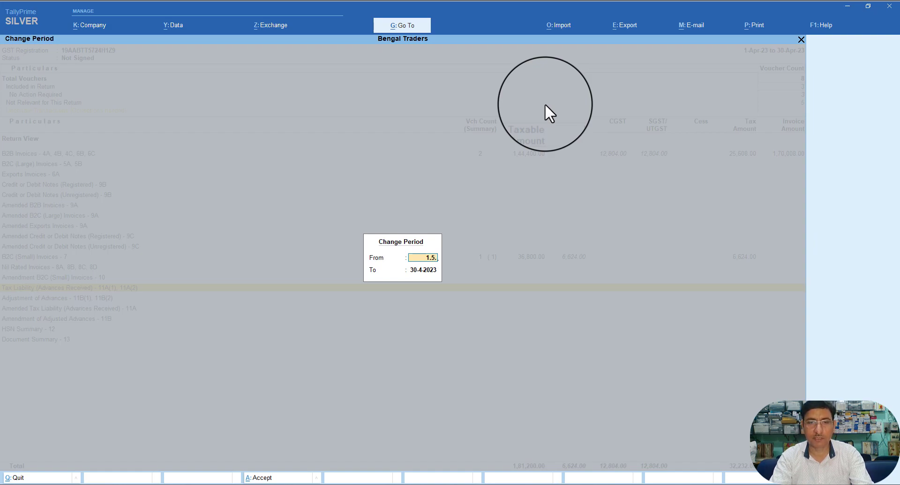
key("Return")
key("BackSpace")
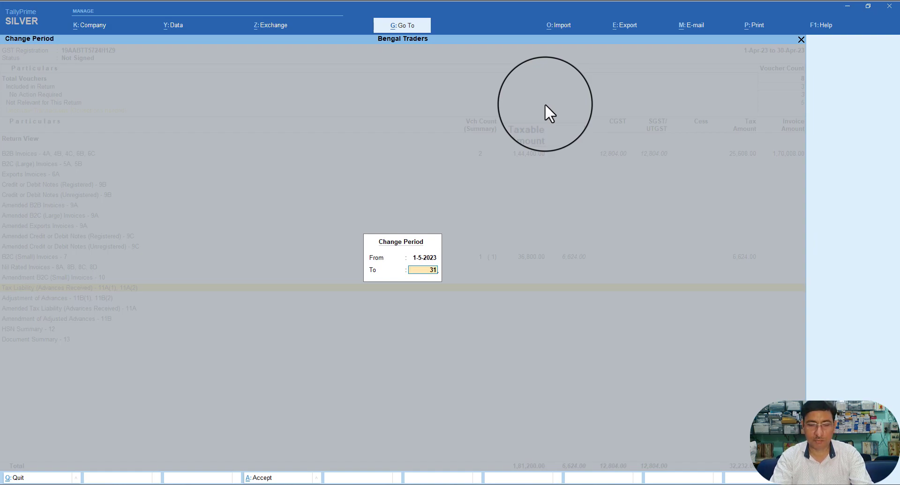
type("31.5")
key("Return")
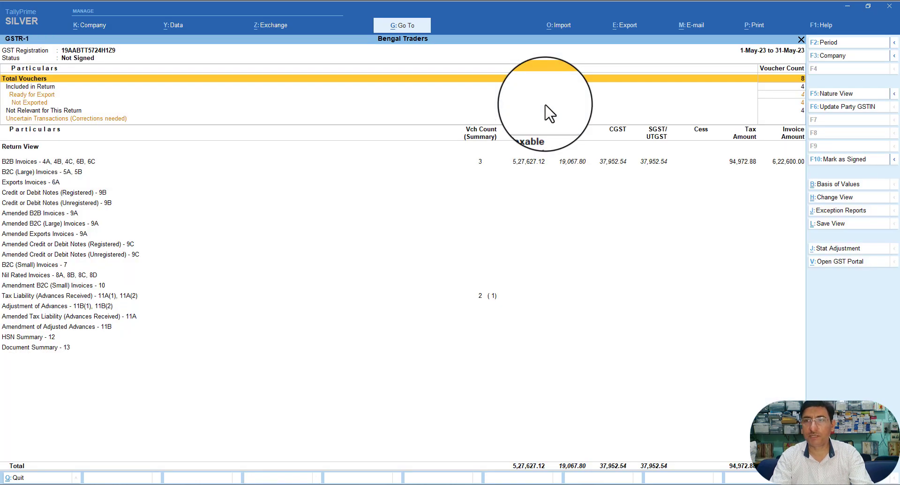
Step: Open Tax Liability (Advances Received) showing West Bengal 42,372.88 received and adjusted at 18%
key("Down")
key("Down")
key("Down")
key("Down")
key("Down")
key("Down")
key("Down")
key("Down")
key("Down")
key("Down")
key("Down")
key("Down")
key("Down")
key("Down")
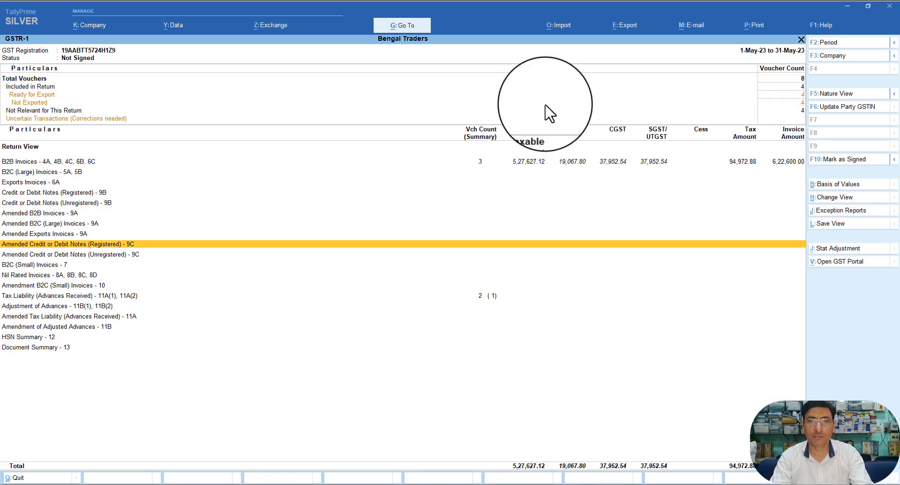
key("Down")
key("Down")
key("Down")
key("Down")
key("Down")
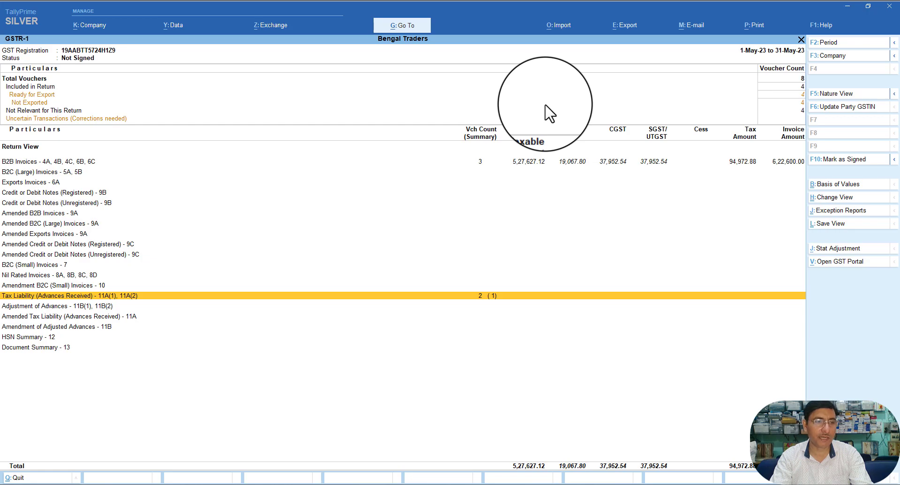
key("Return")
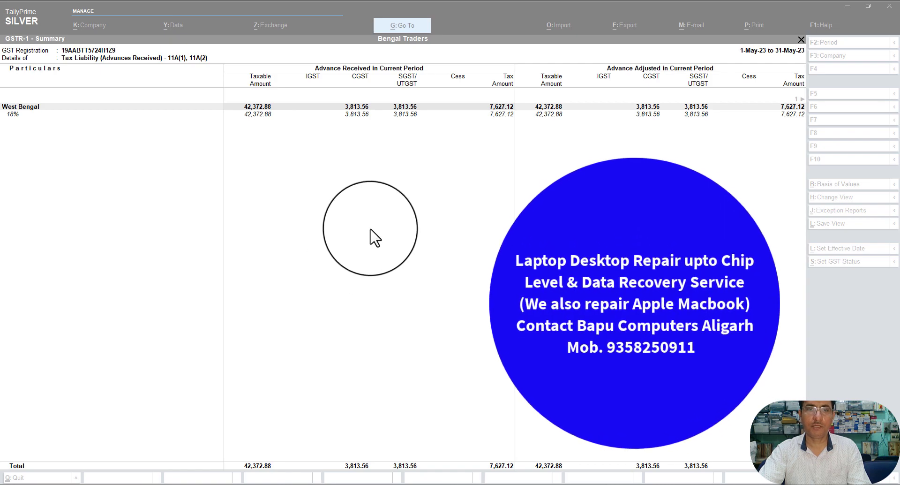
Step: Switch from TallyPrime's advances summary to Chrome's Google results for Bapu Institute of IT & Management
left_click(376, 232)
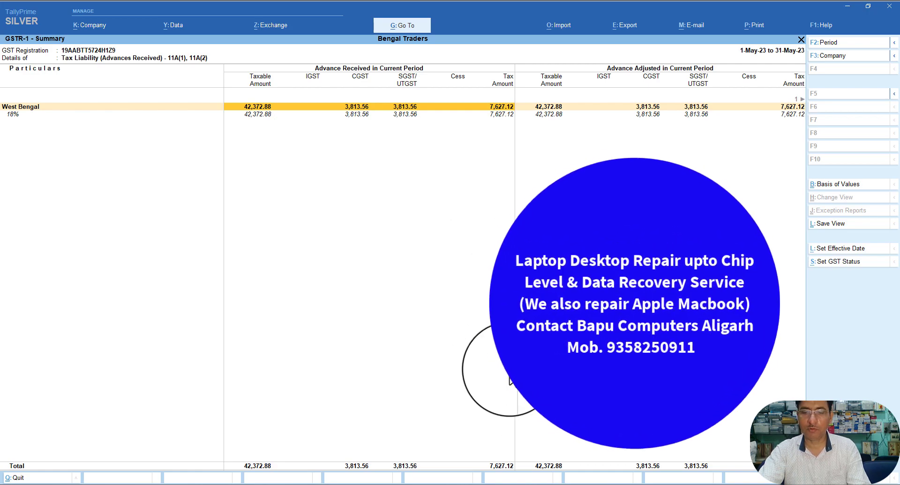
left_click(547, 483)
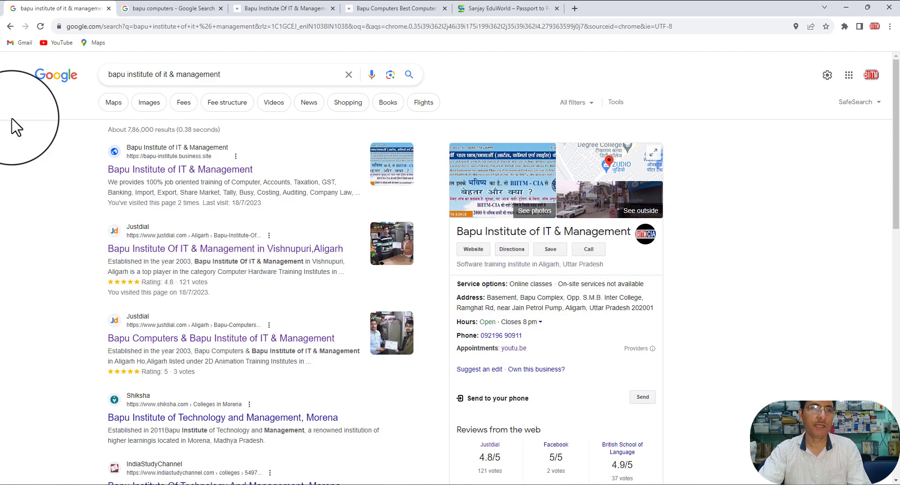
Step: Review the 'bapu computers' search results, then bring up the biitm.com institute site
left_click(153, 10)
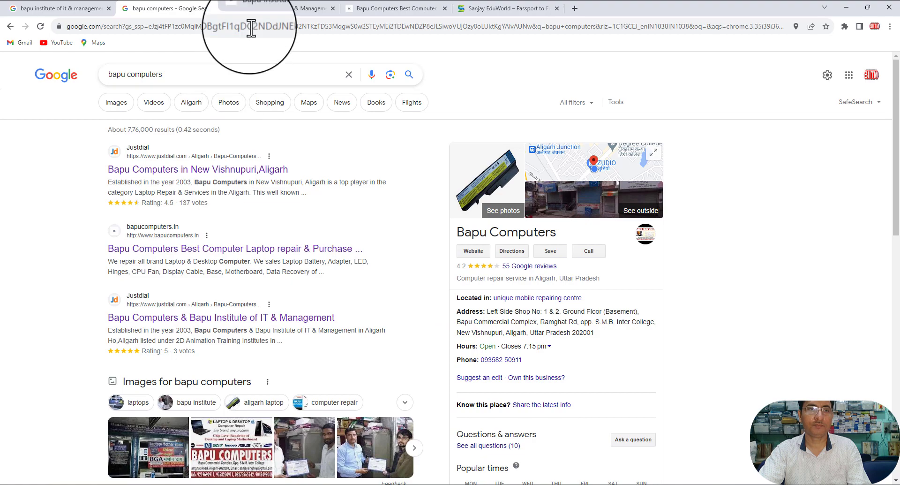
left_click(260, 11)
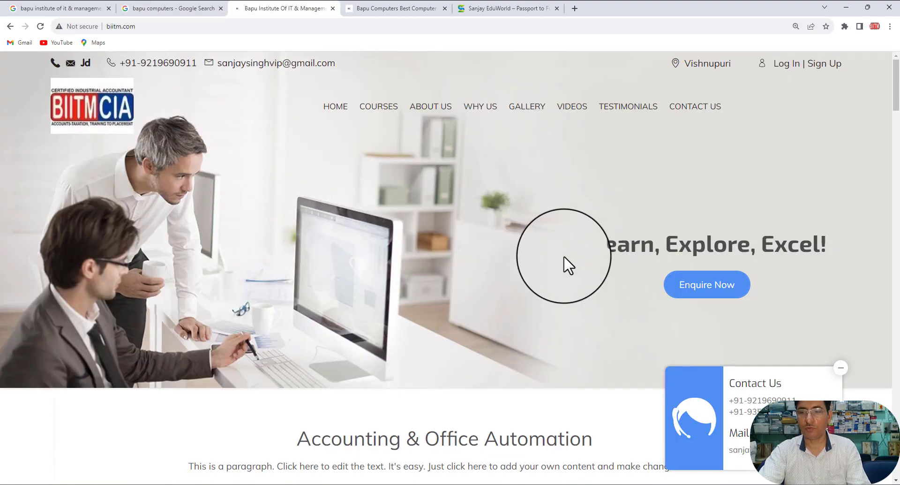
Step: Scroll through the biitm.com page, then switch to the bapucomputers.in site
scroll(564, 260, "down", 3)
scroll(564, 257, "down", 2)
scroll(564, 258, "down", 4)
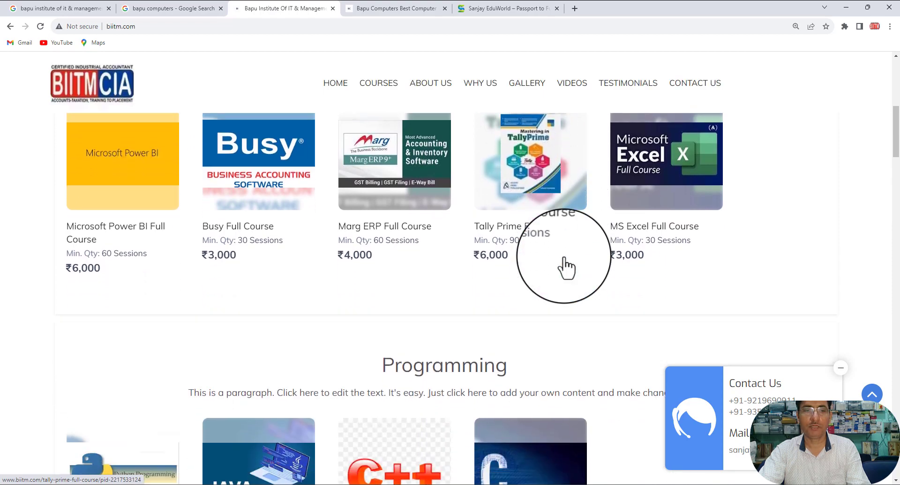
scroll(565, 267, "down", 9)
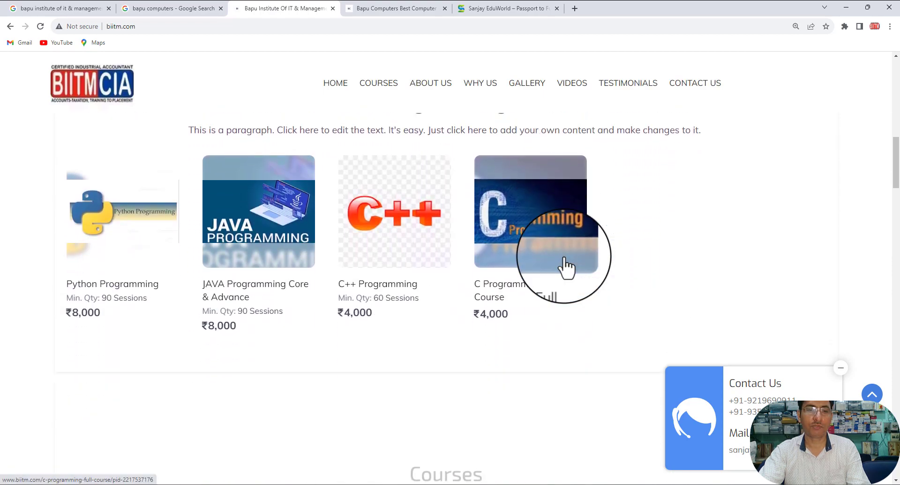
scroll(566, 266, "down", 12)
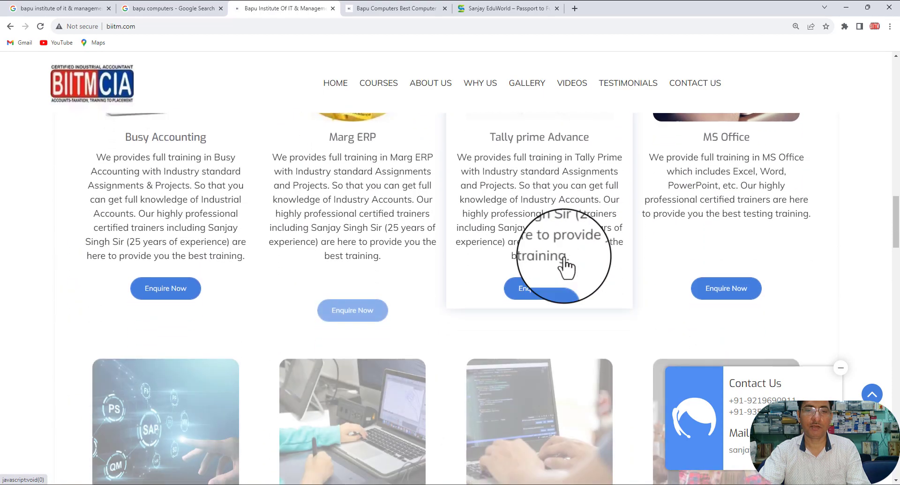
scroll(565, 258, "down", 10)
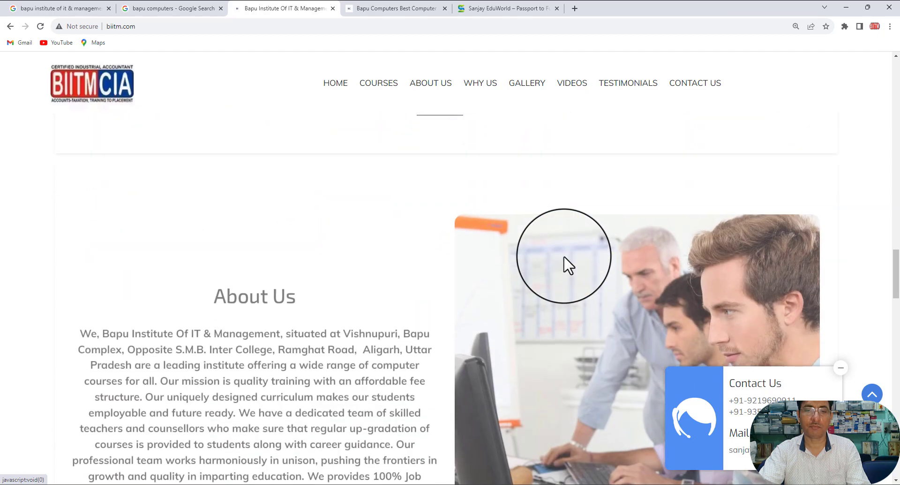
scroll(564, 257, "down", 8)
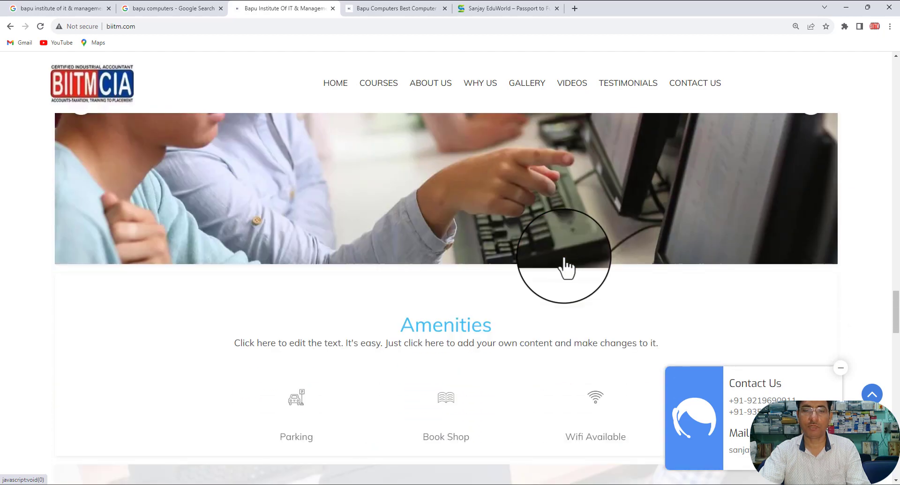
scroll(567, 265, "up", 10)
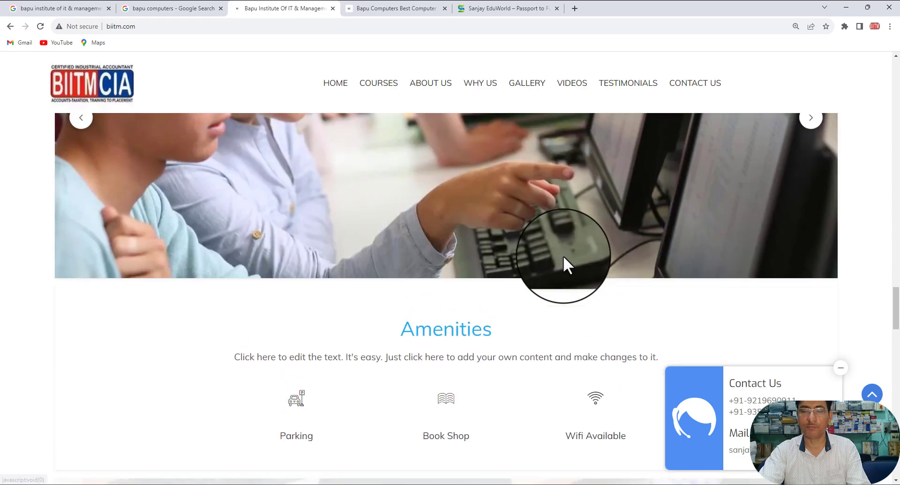
scroll(566, 263, "up", 15)
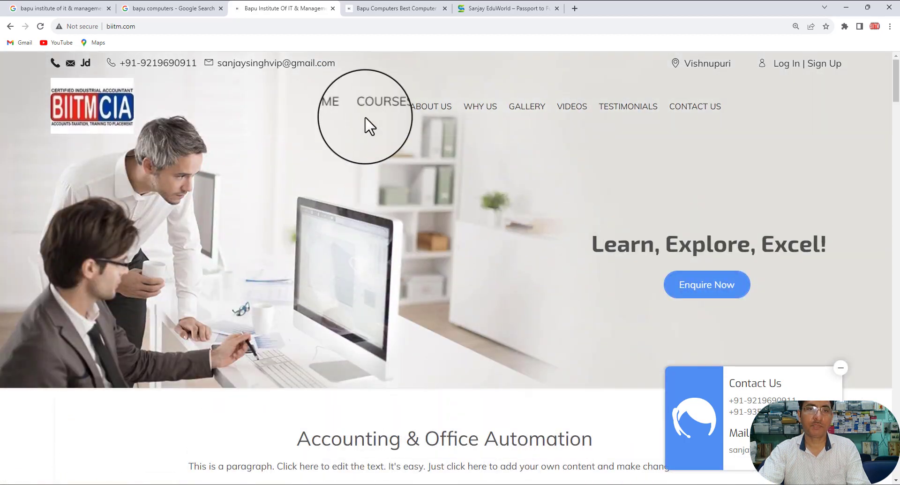
left_click(371, 9)
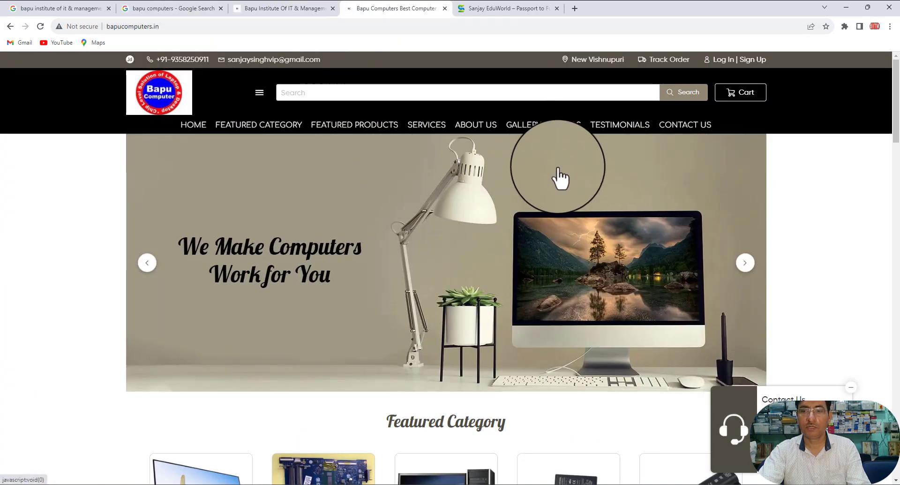
Step: Browse Bapu Computers' products, services and contact details, then switch to sanjayeduworld.com
scroll(561, 177, "down", 6)
scroll(561, 178, "down", 10)
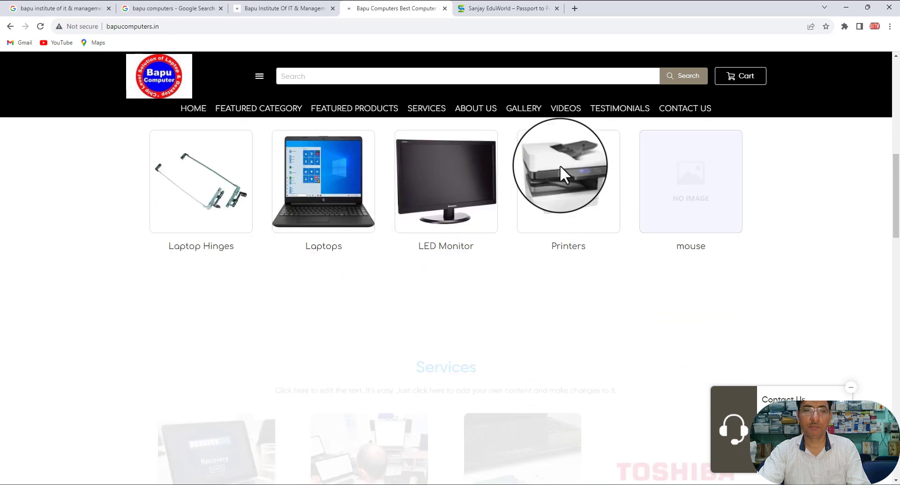
scroll(561, 178, "down", 10)
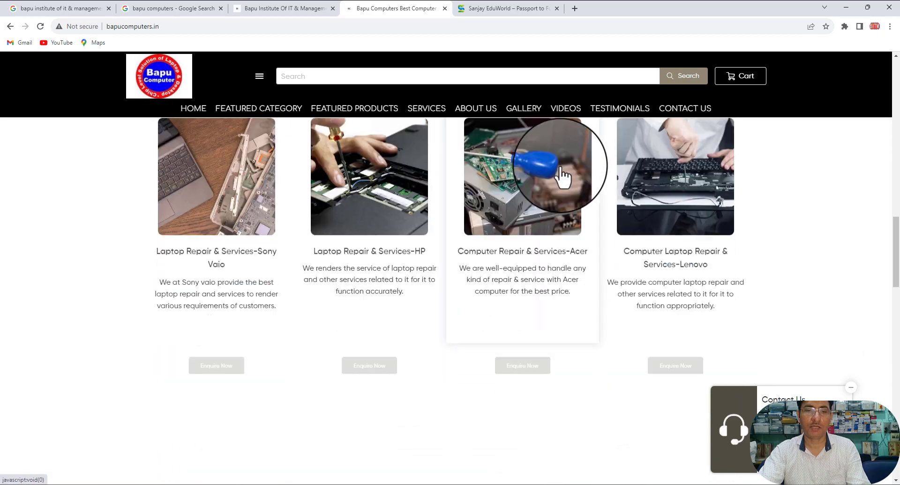
scroll(561, 171, "down", 12)
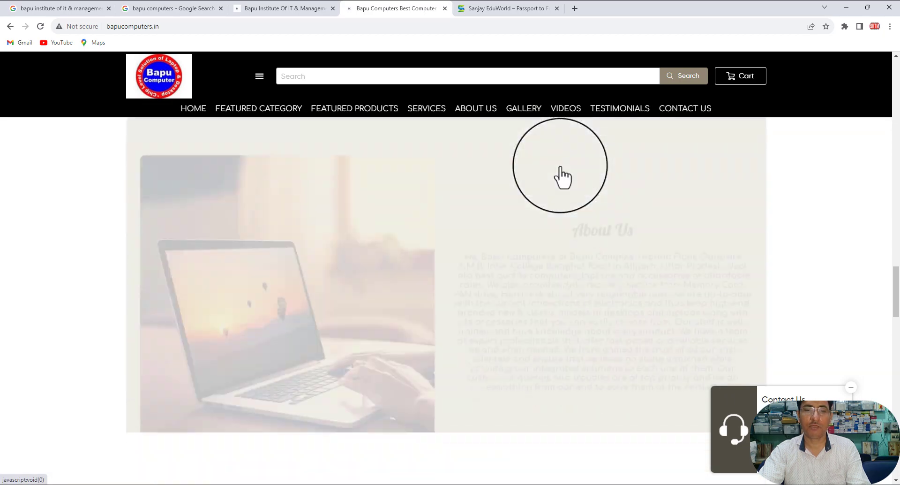
scroll(560, 165, "down", 13)
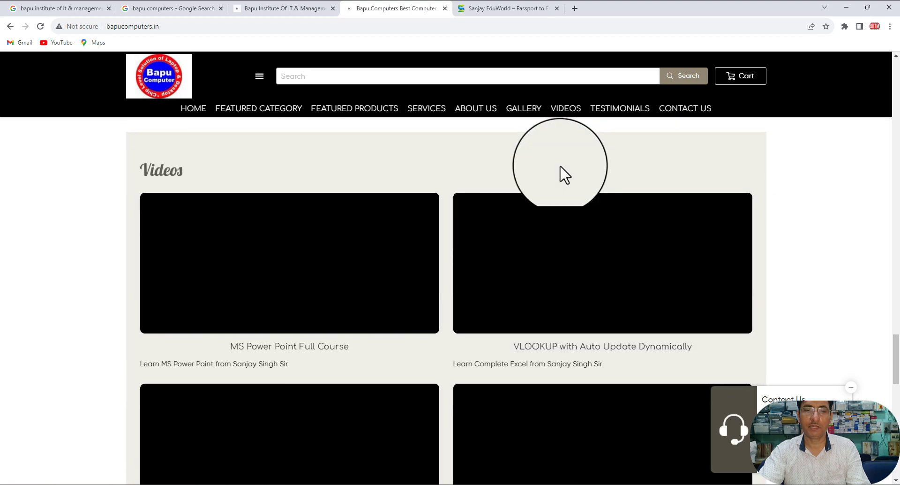
scroll(559, 165, "down", 7)
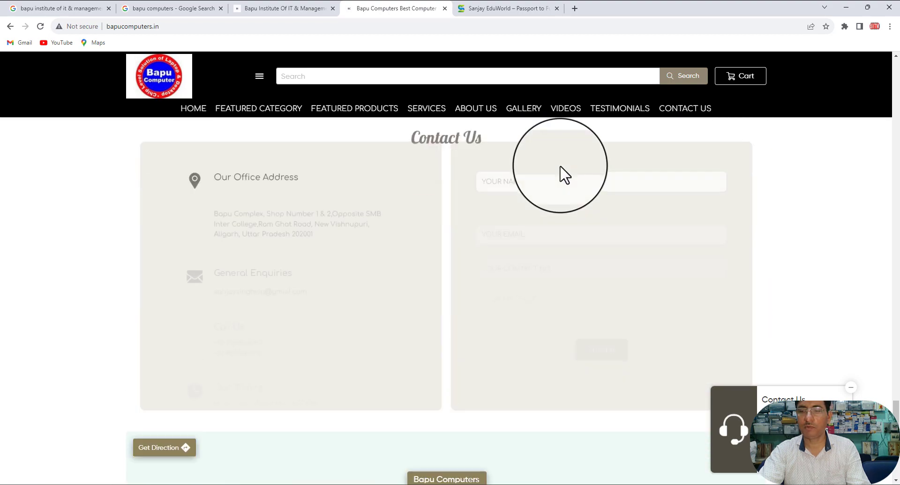
left_click_drag(758, 390, 701, 384)
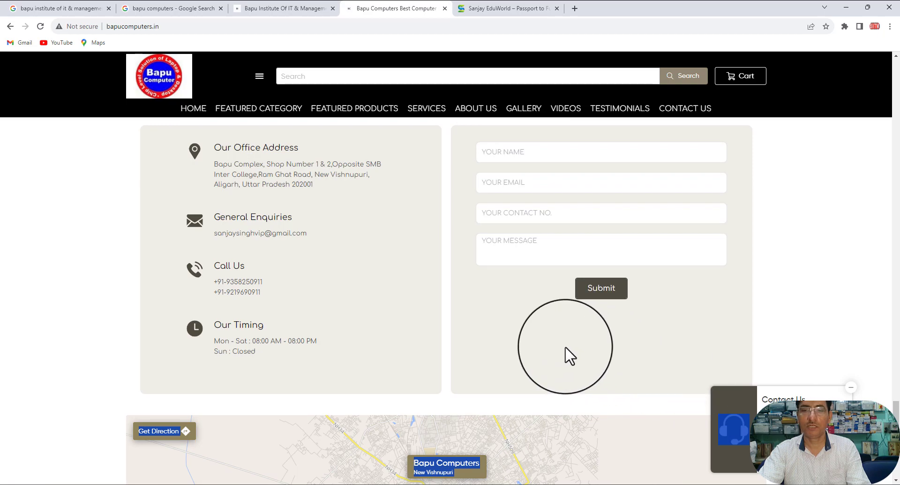
scroll(291, 251, "down", 4)
scroll(290, 233, "up", 4)
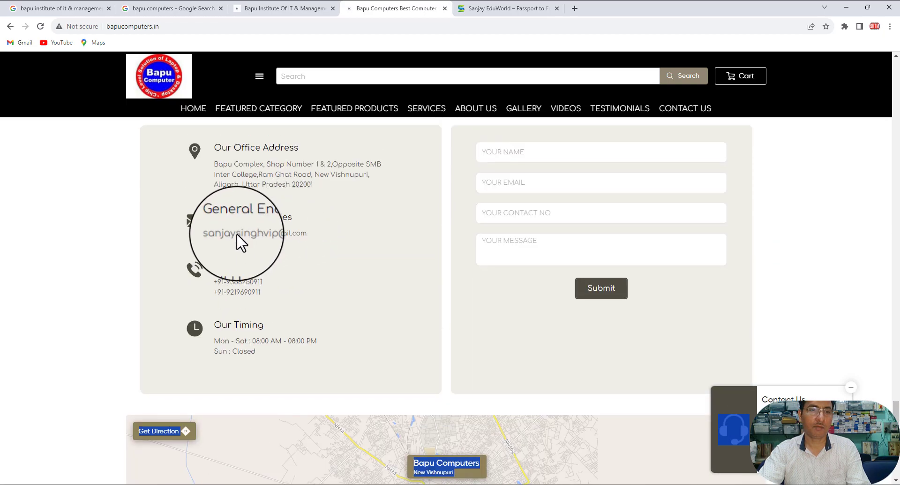
scroll(495, 204, "up", 18)
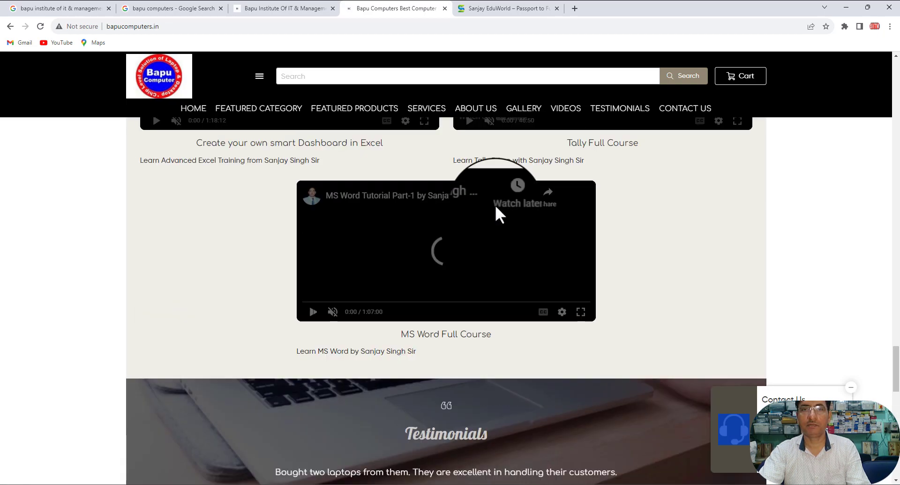
scroll(496, 204, "up", 10)
scroll(495, 205, "down", 3)
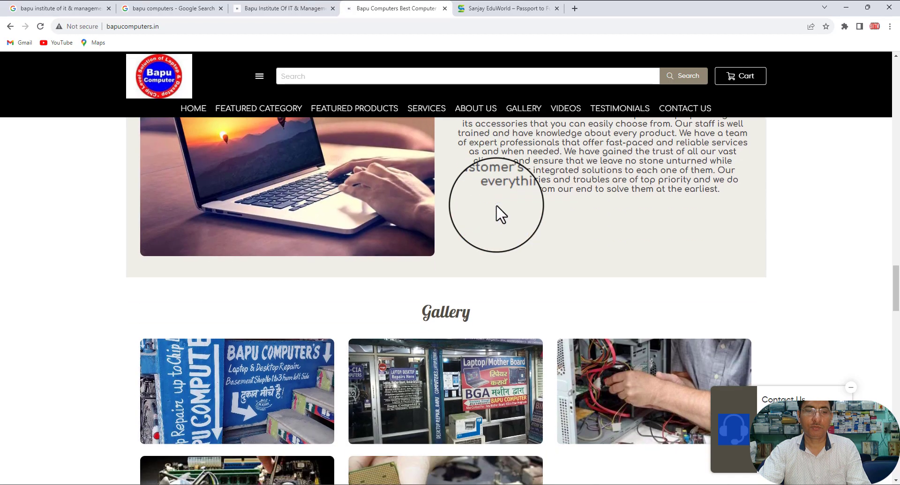
scroll(496, 205, "up", 9)
scroll(501, 214, "up", 20)
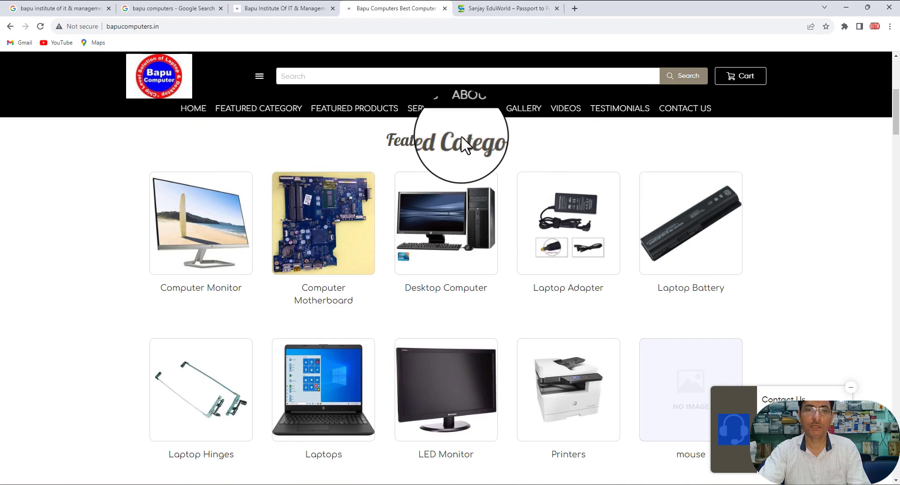
left_click(488, 10)
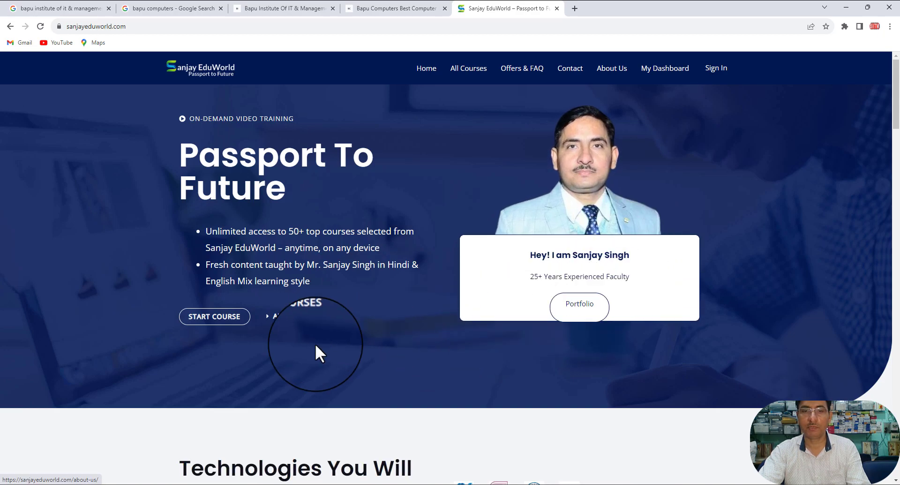
Step: Scroll the Sanjay EduWorld home page and open the founder's Portfolio link
scroll(329, 342, "down", 6)
scroll(336, 334, "down", 15)
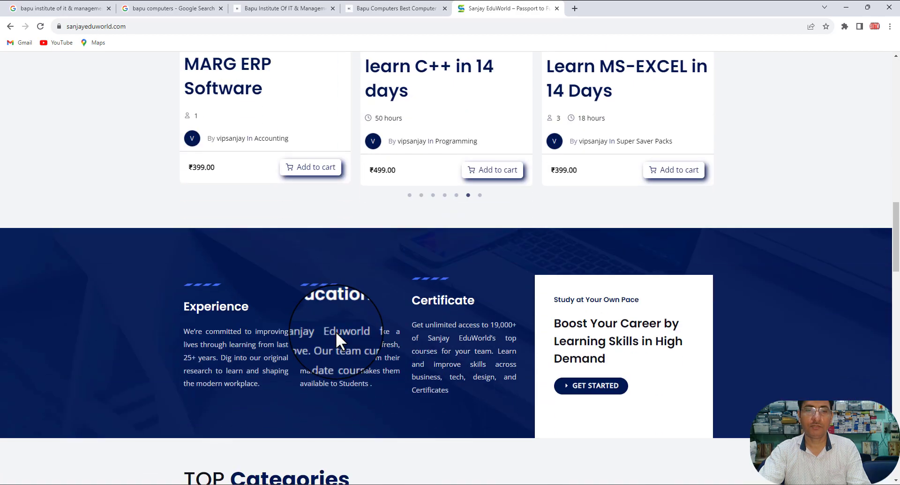
scroll(336, 331, "up", 3)
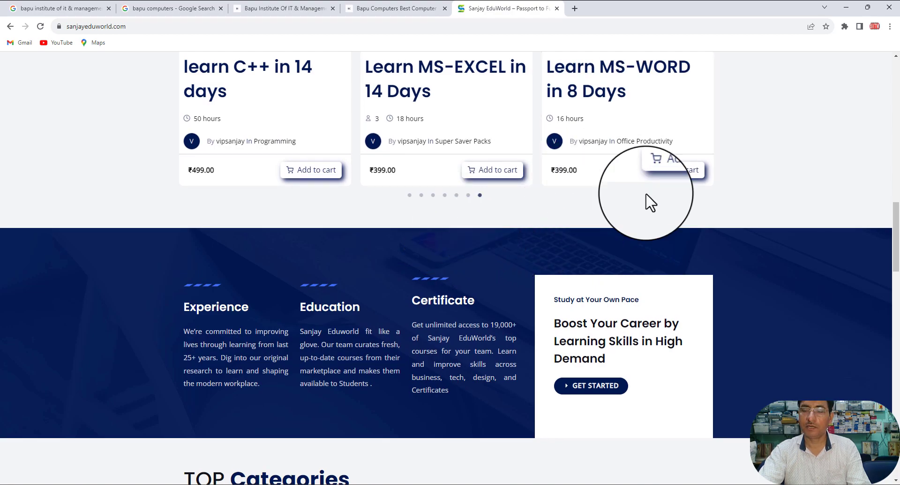
scroll(761, 295, "up", 2)
scroll(764, 297, "up", 9)
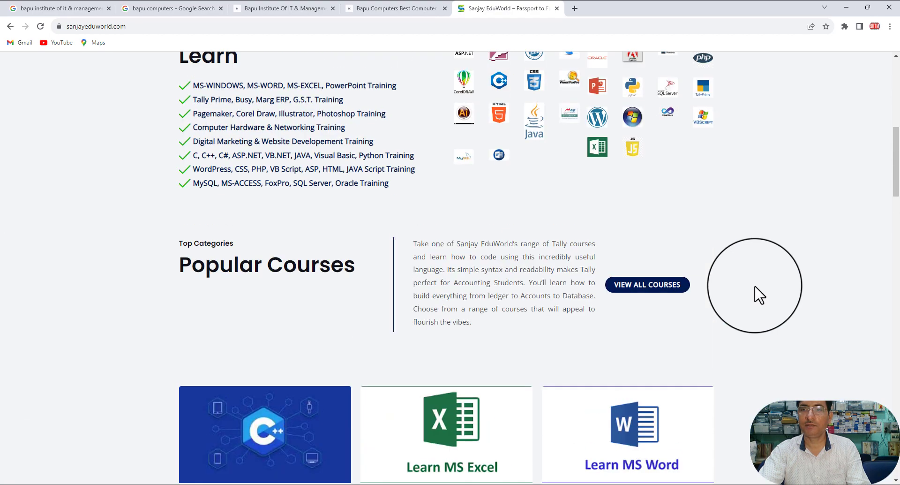
scroll(756, 287, "up", 7)
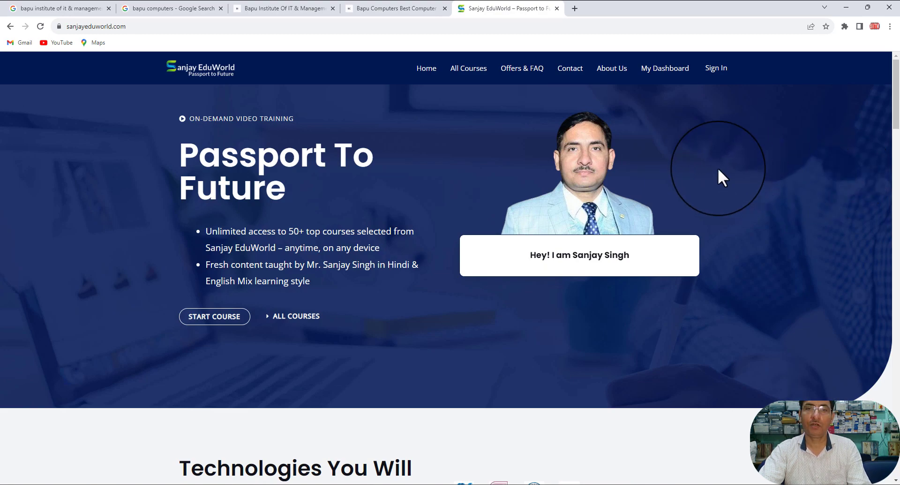
mouse_move(624, 173)
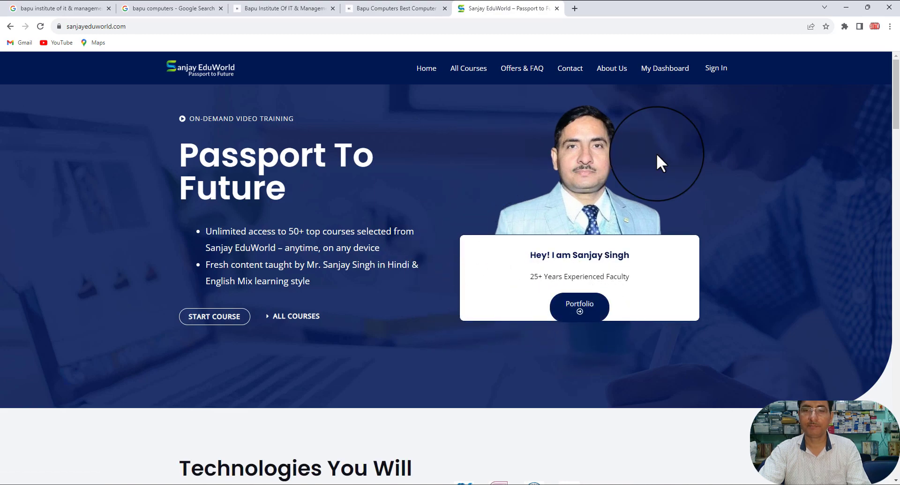
left_click(580, 310)
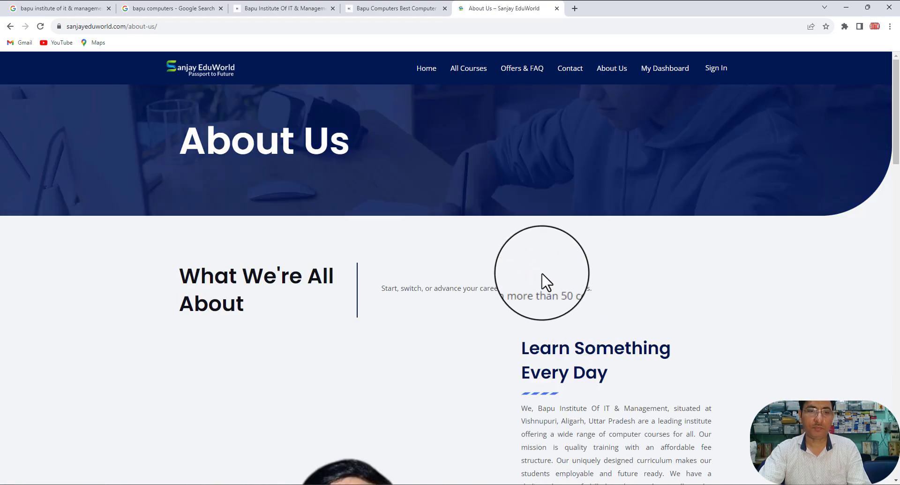
Step: Scroll the About Us page to read the institute description and founder's qualifications
scroll(451, 279, "down", 4)
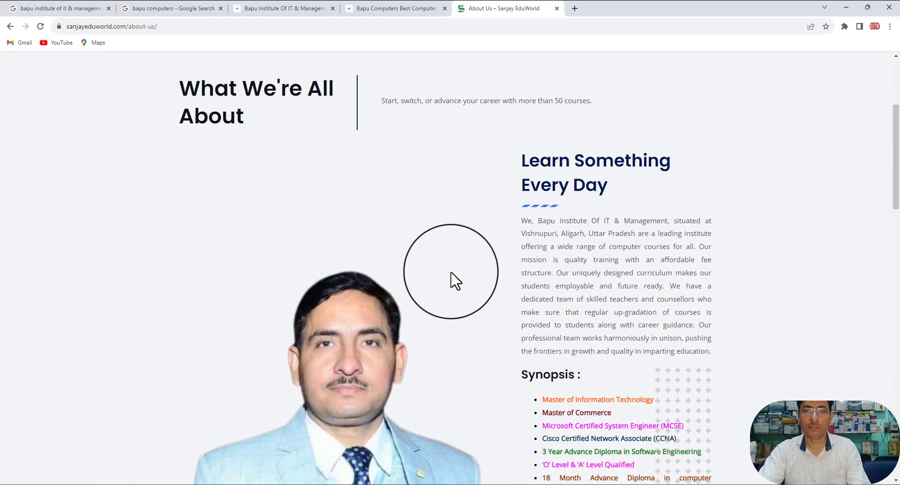
scroll(455, 280, "down", 2)
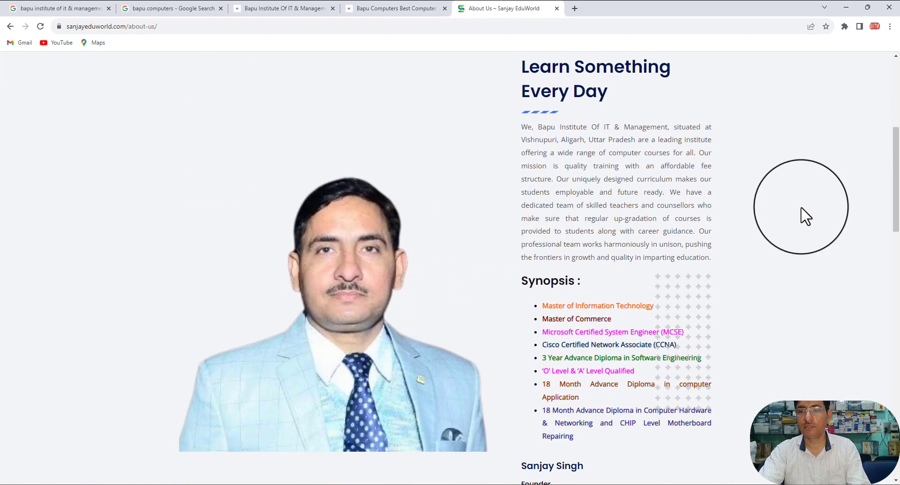
scroll(800, 260, "down", 4)
scroll(800, 260, "up", 2)
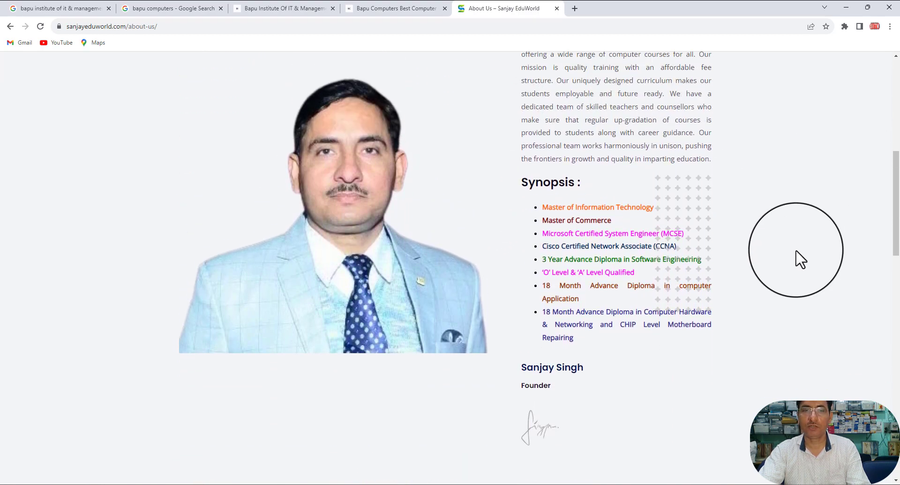
scroll(801, 260, "up", 4)
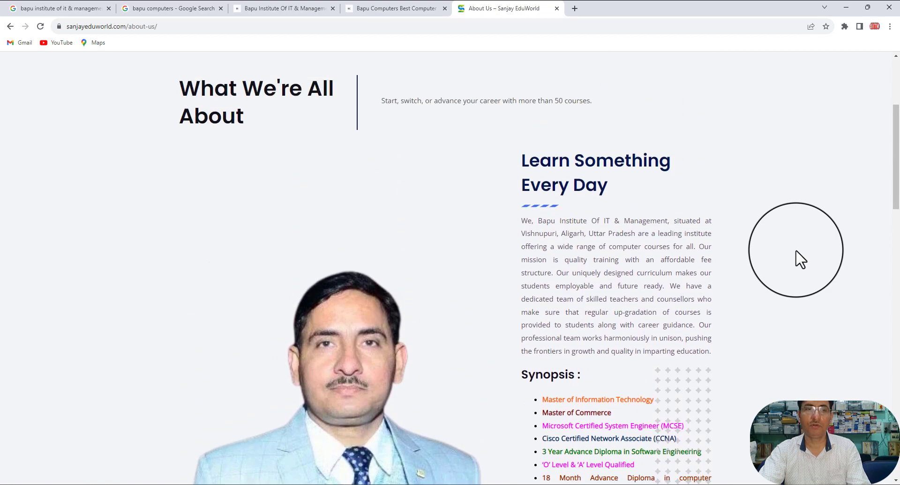
scroll(801, 259, "down", 3)
scroll(495, 180, "up", 7)
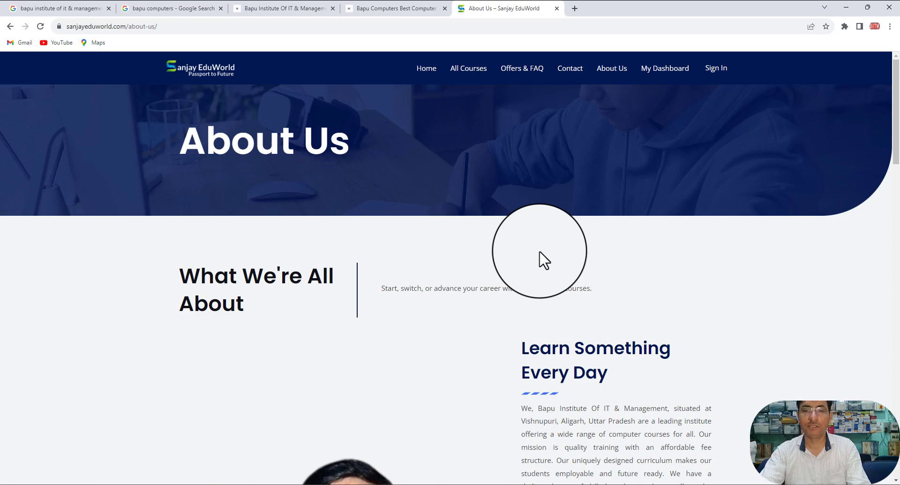
scroll(544, 259, "down", 6)
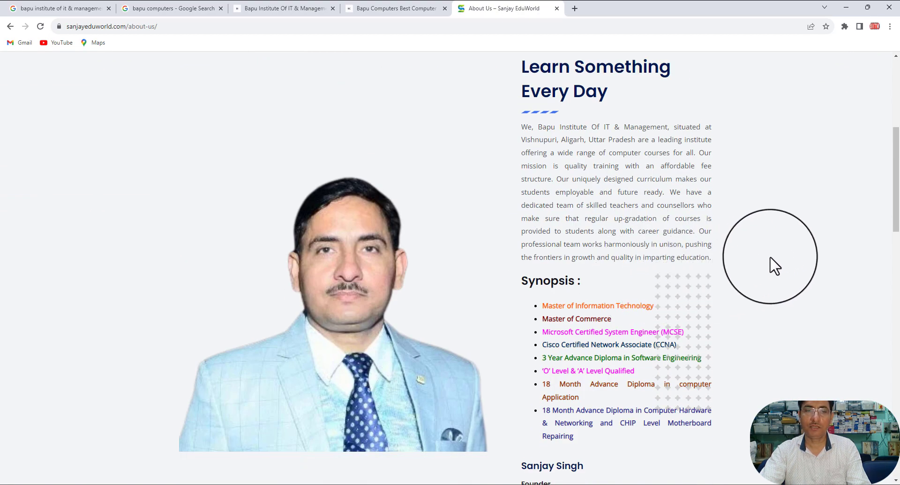